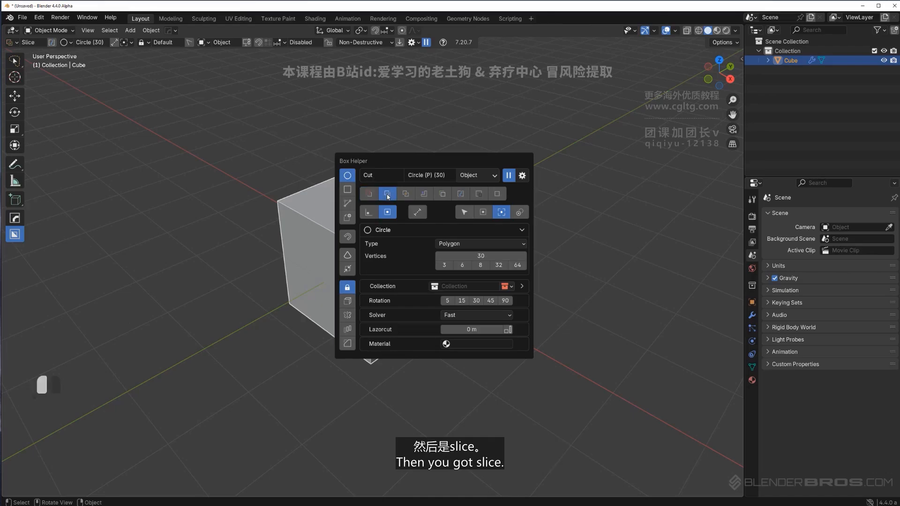
Cycle through the Box Helper's boolean modes (Slice, Intersect, Inset, Join, Knife, Extract, Make), finishing on Cut
click(407, 196)
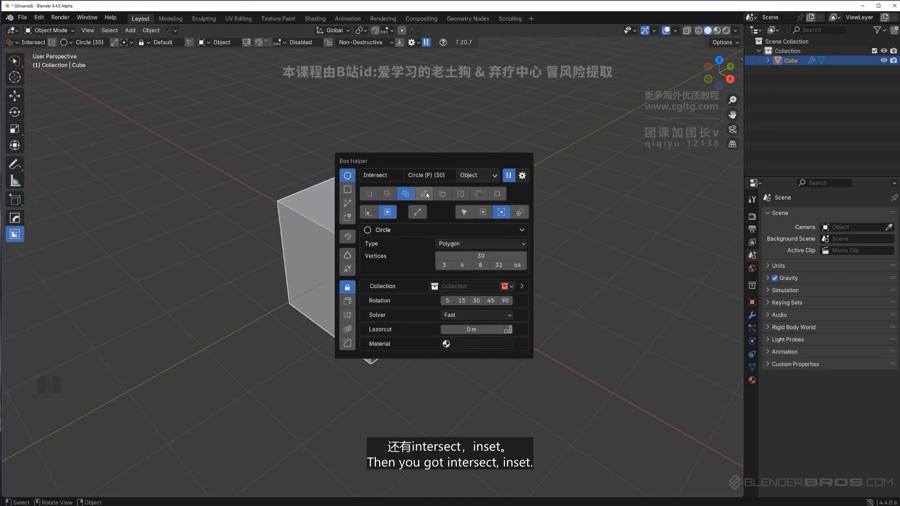
click(426, 192)
click(445, 193)
click(463, 195)
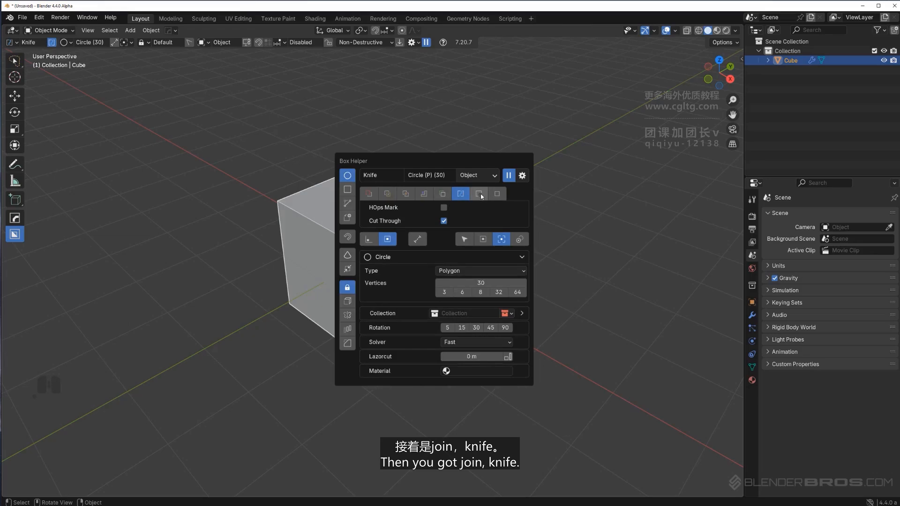
click(482, 196)
click(496, 193)
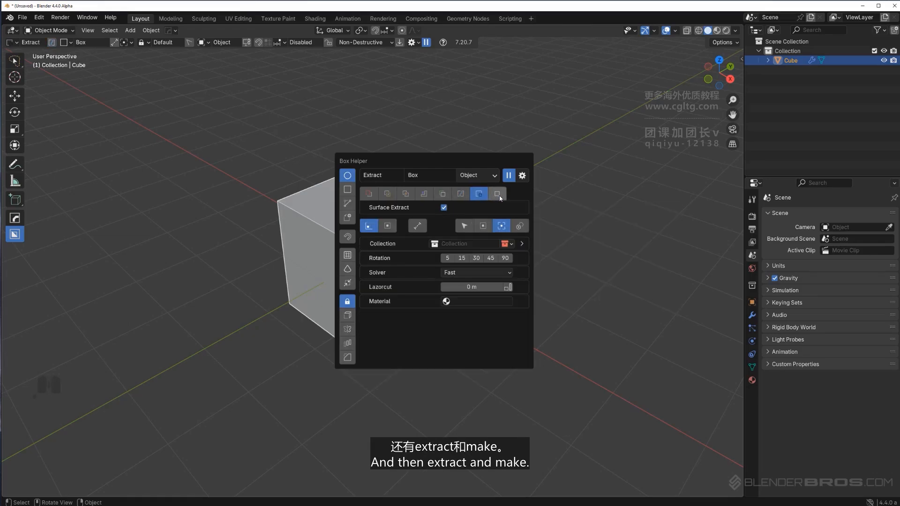
click(369, 194)
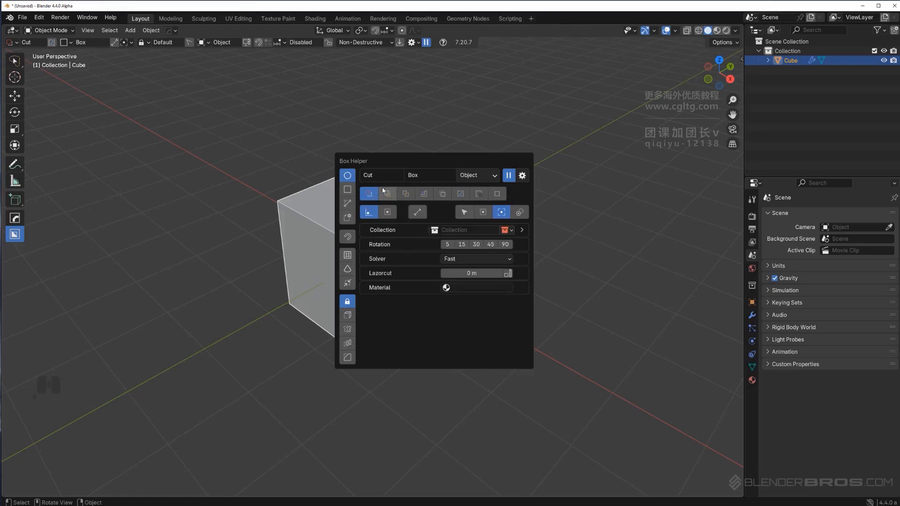
click(484, 177)
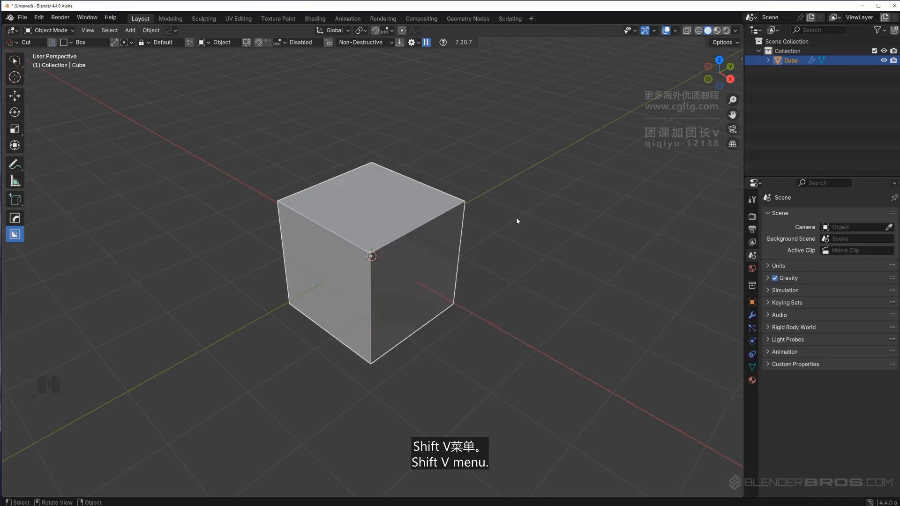
Open the BoxCutter settings menu and browse its Behavior and Display sections
key(shift+v)
key(d)
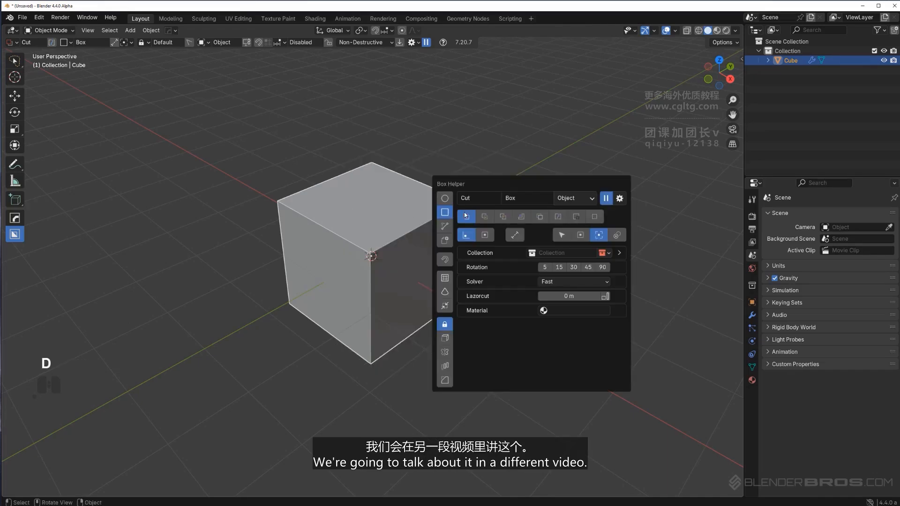
click(412, 42)
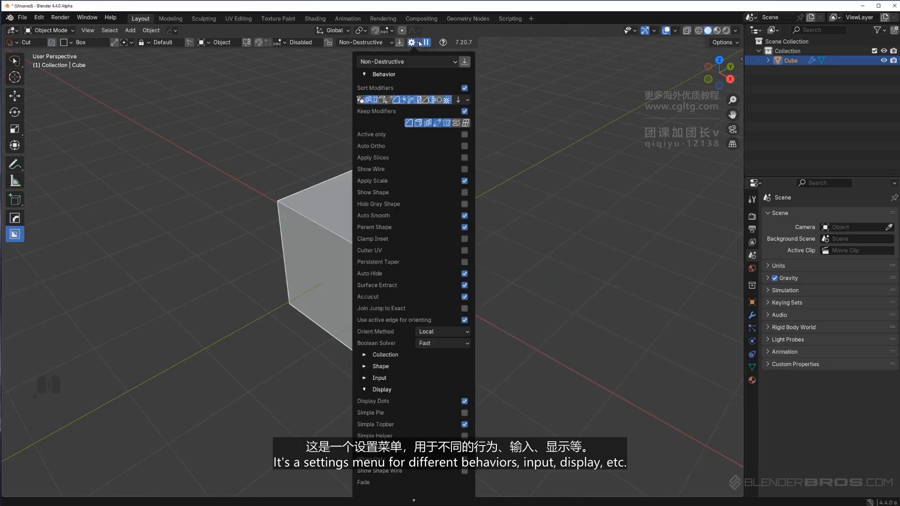
click(384, 74)
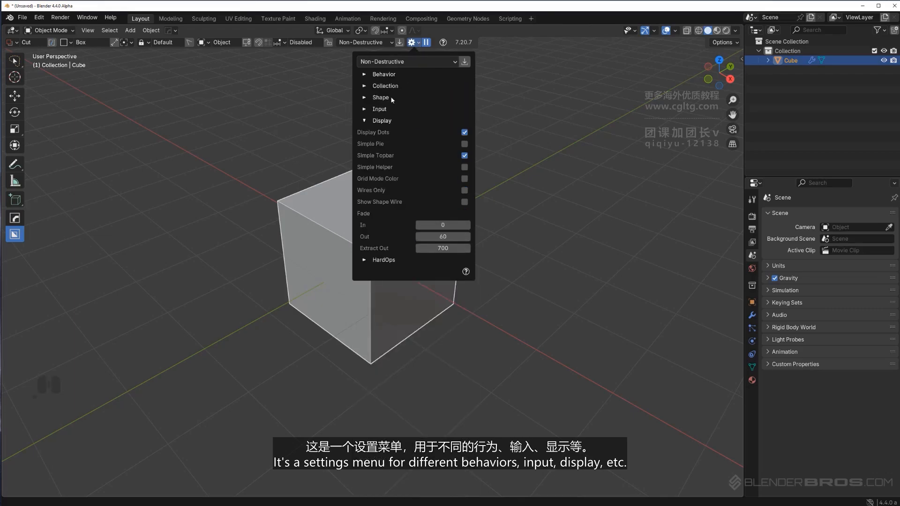
click(381, 121)
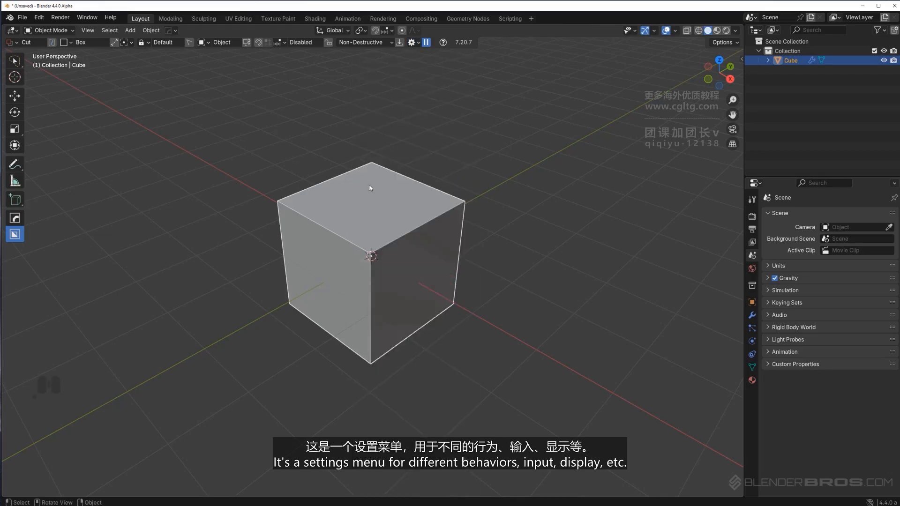
Open the Box Helper and switch between the Circle, Box, Ngon and Custom shapes to compare their options
key(d)
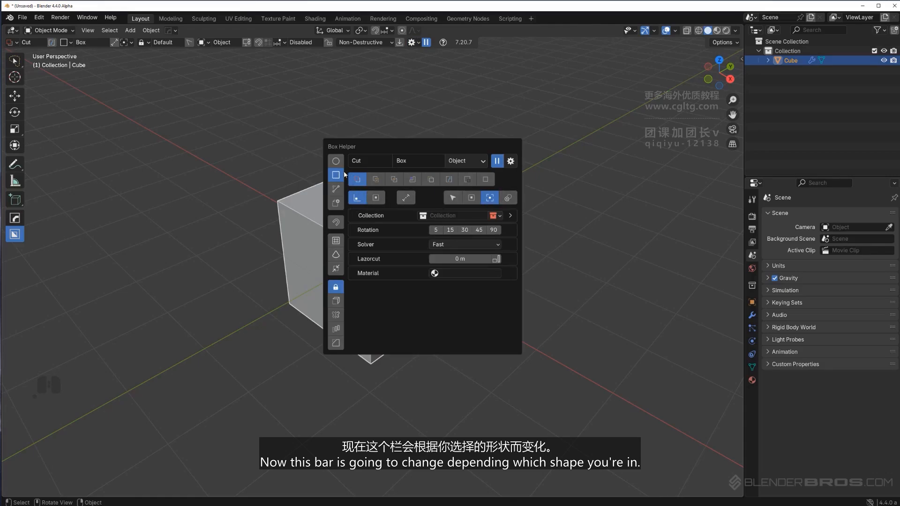
click(336, 161)
click(335, 175)
click(335, 189)
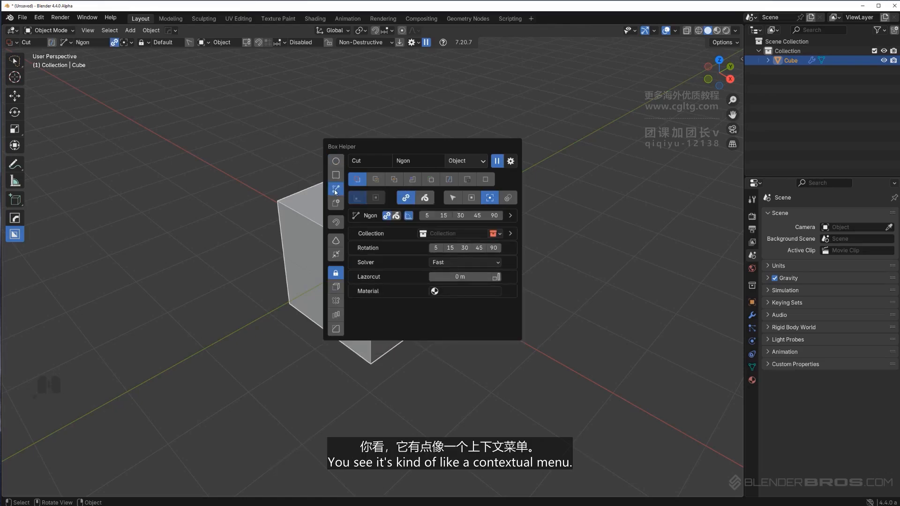
click(335, 203)
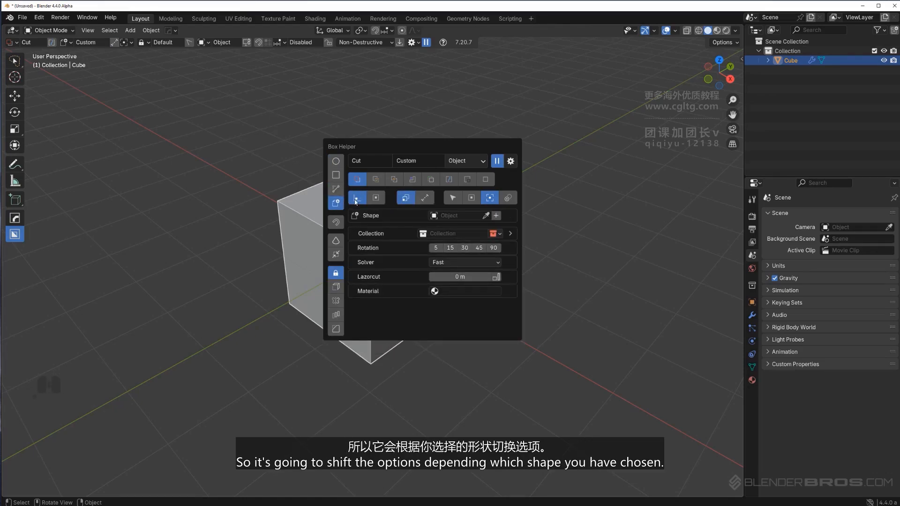
click(336, 160)
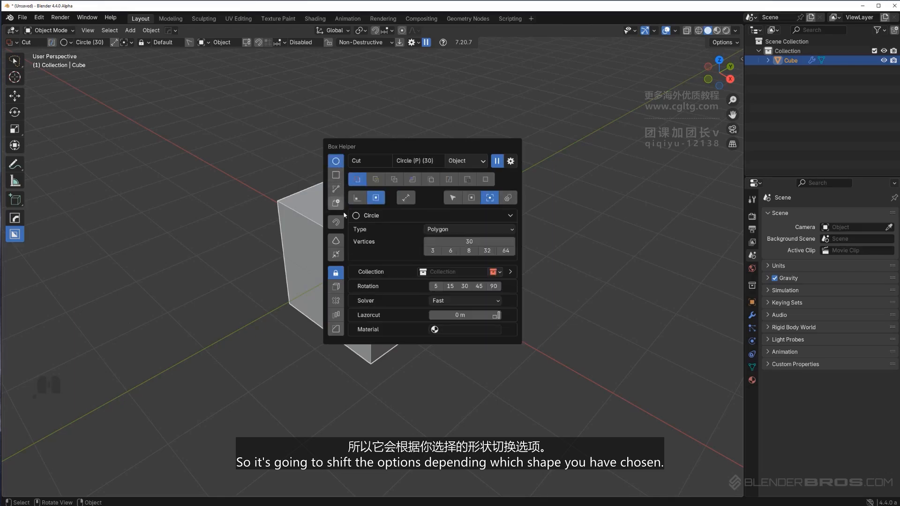
click(440, 215)
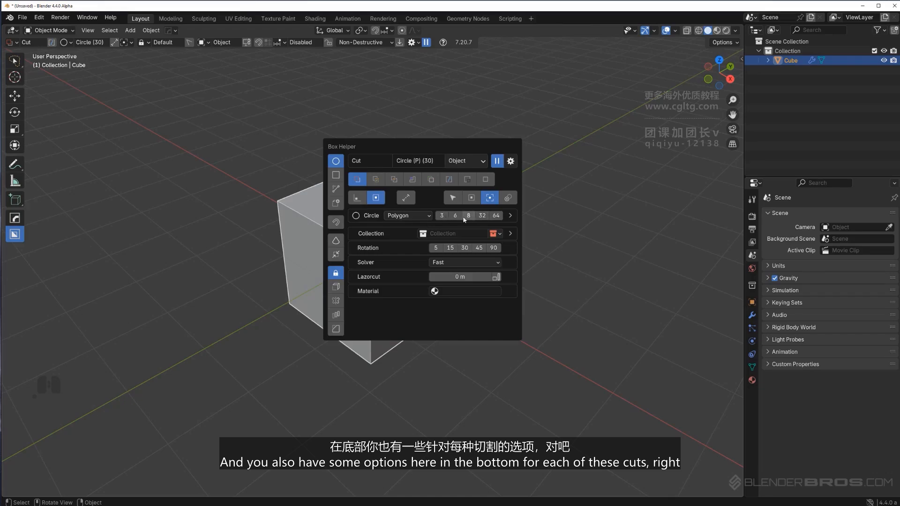
click(336, 175)
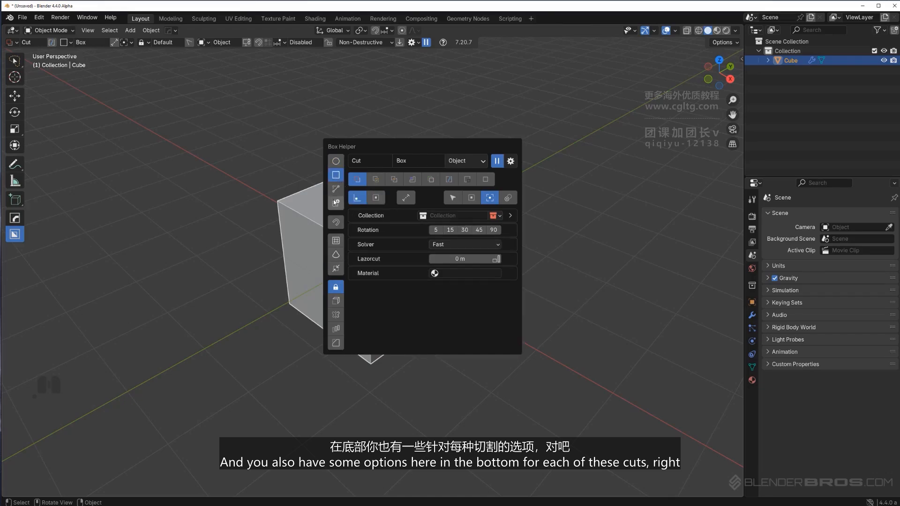
click(336, 202)
click(337, 160)
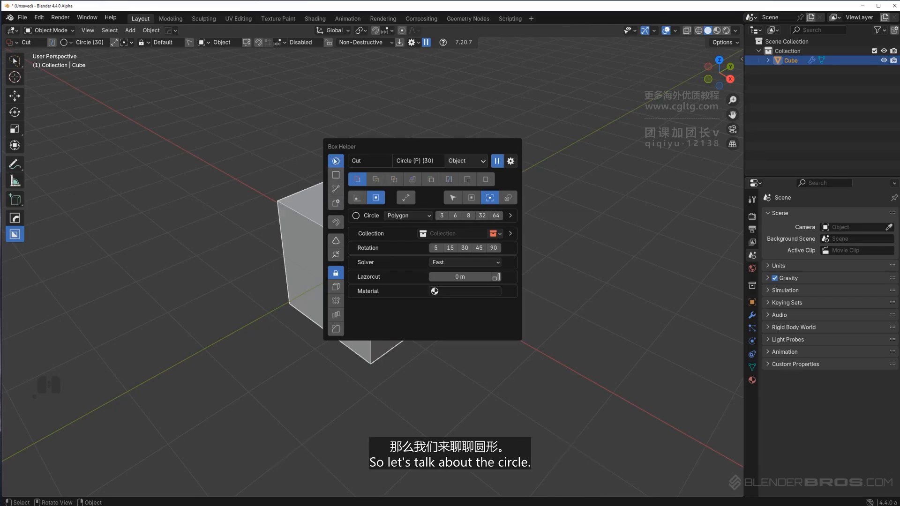
Try drawing a circle cutter from the center on the cube's top face
mouse_move(375, 204)
mouse_down()
mouse_move(418, 211)
mouse_move(397, 206)
mouse_up()
right_click(381, 202)
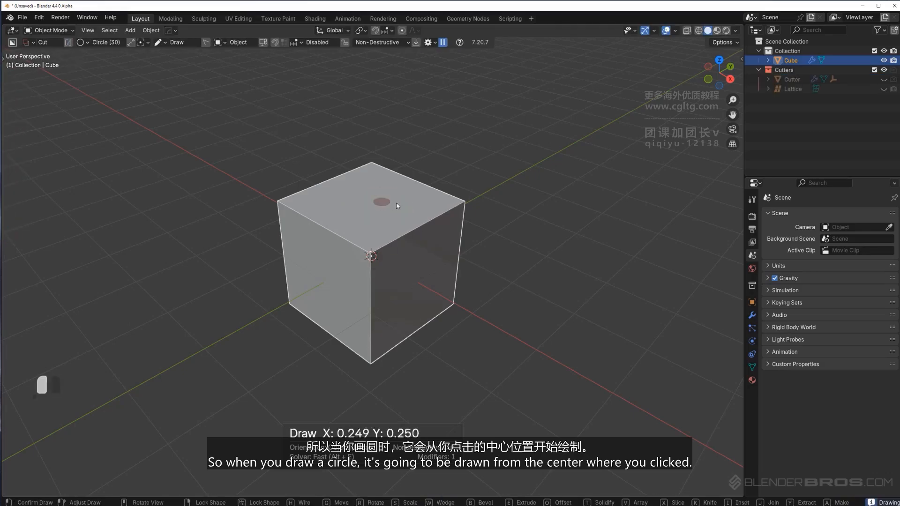
Switch the circle's draw origin to Corner and try drawing a circle cutter on the cube's top face
key(d)
click(411, 238)
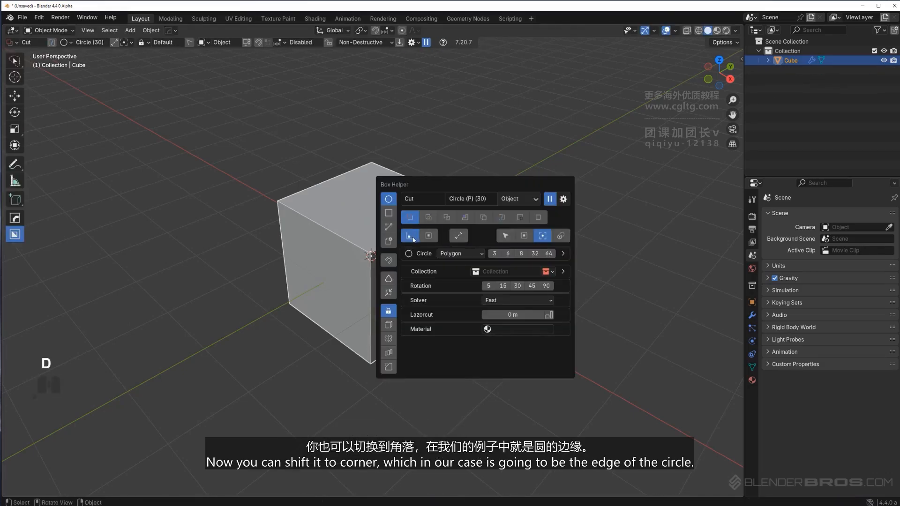
mouse_move(373, 207)
mouse_down()
mouse_move(417, 211)
mouse_move(338, 208)
mouse_move(478, 194)
mouse_move(376, 218)
mouse_up()
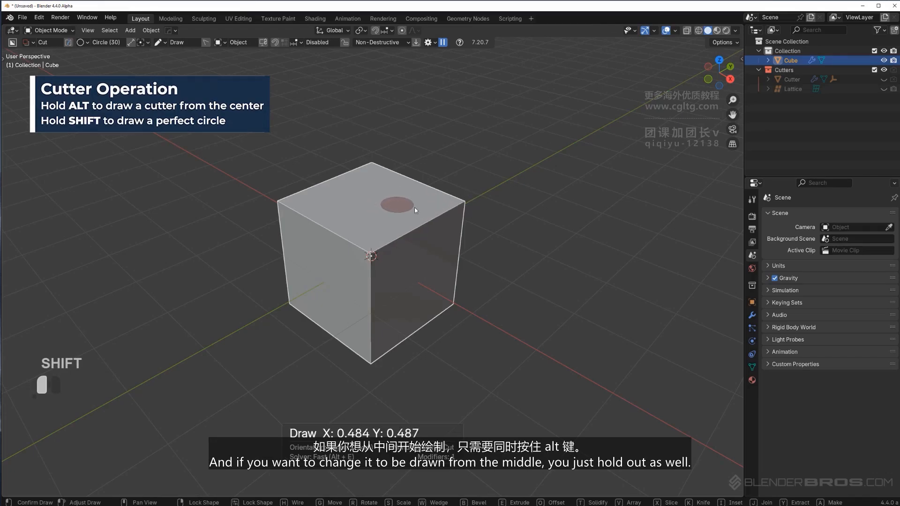
shift+drag(414, 207, 444, 207)
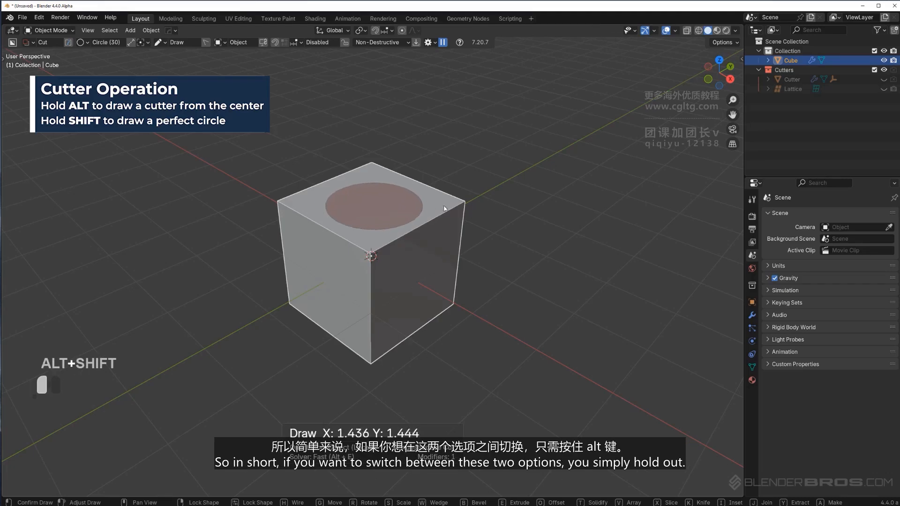
key(d)
drag(455, 185, 429, 121)
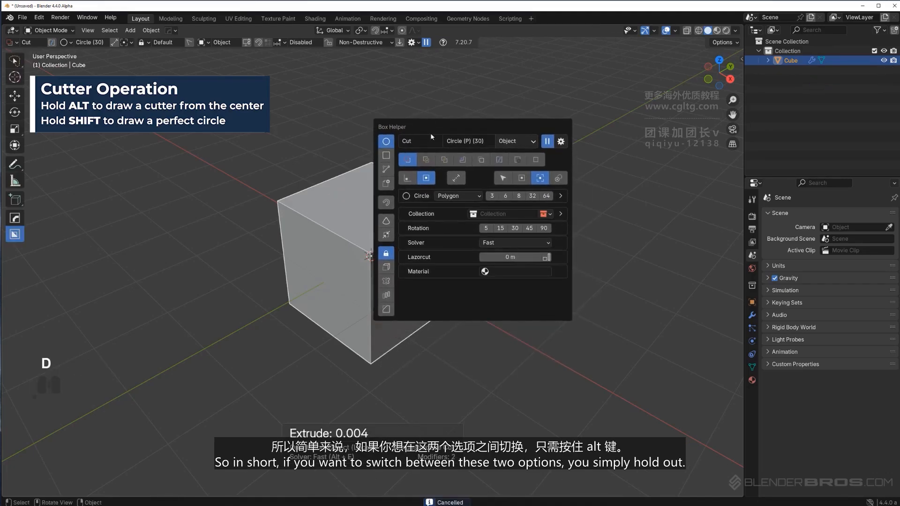
Set the circle's draw origin back to Center and switch the cutter shape to Box
click(410, 181)
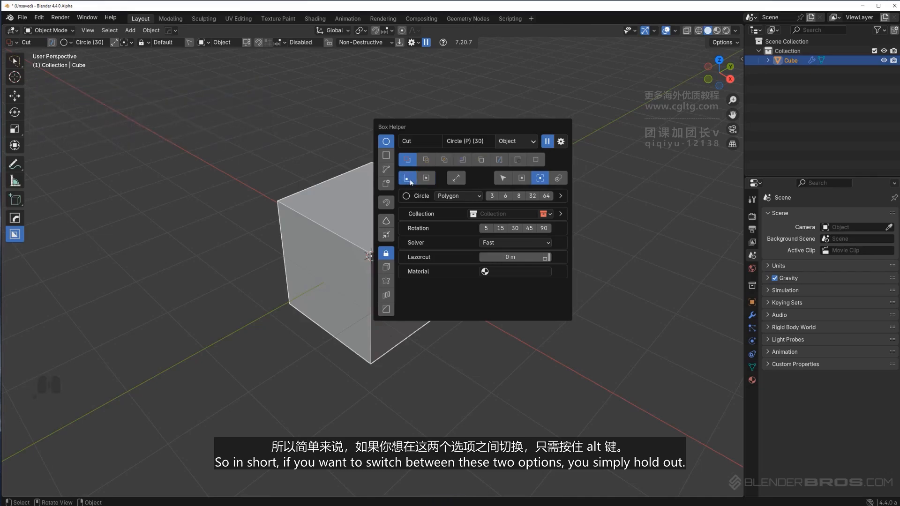
click(425, 180)
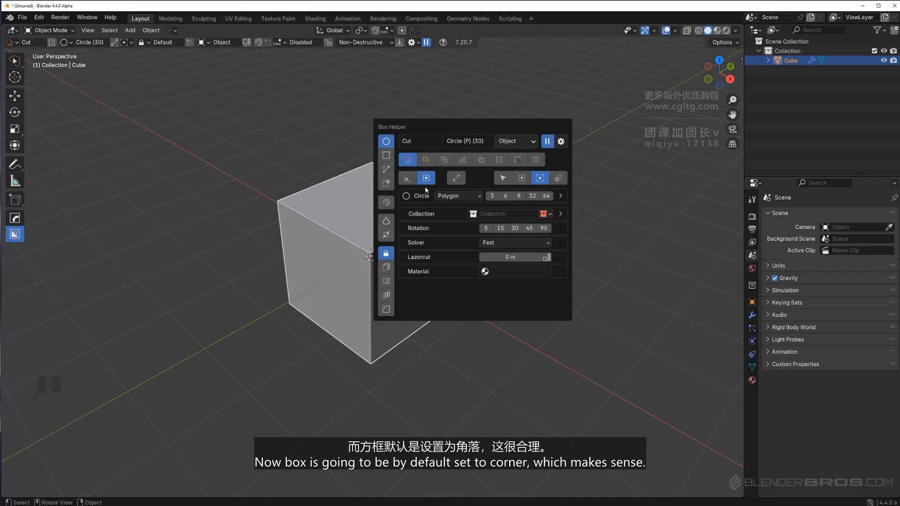
click(387, 156)
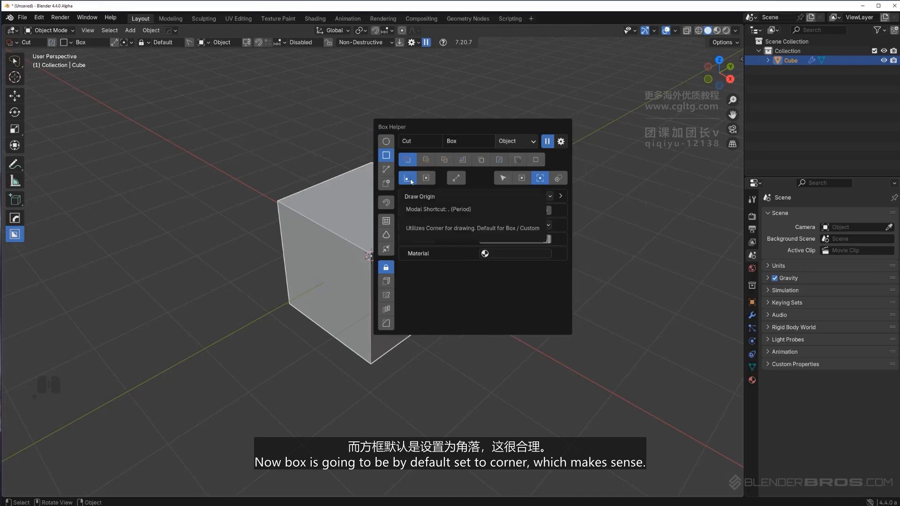
drag(358, 208, 379, 213)
mouse_move(433, 218)
mouse_down()
mouse_move(372, 212)
mouse_move(482, 238)
mouse_move(398, 170)
mouse_move(440, 262)
mouse_move(494, 243)
mouse_move(400, 219)
mouse_move(438, 240)
mouse_move(391, 215)
mouse_move(423, 225)
mouse_up()
right_click(424, 226)
right_click(423, 226)
key(d)
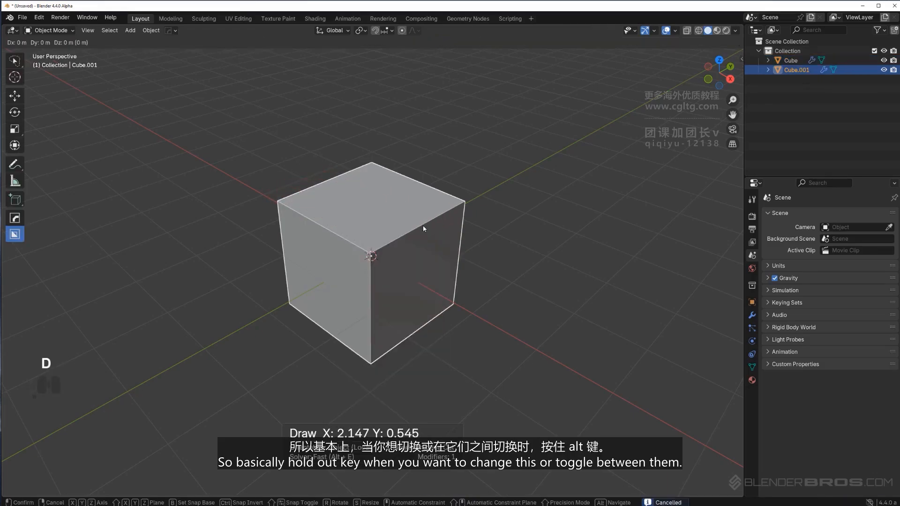
key(d)
right_click(423, 225)
key(d)
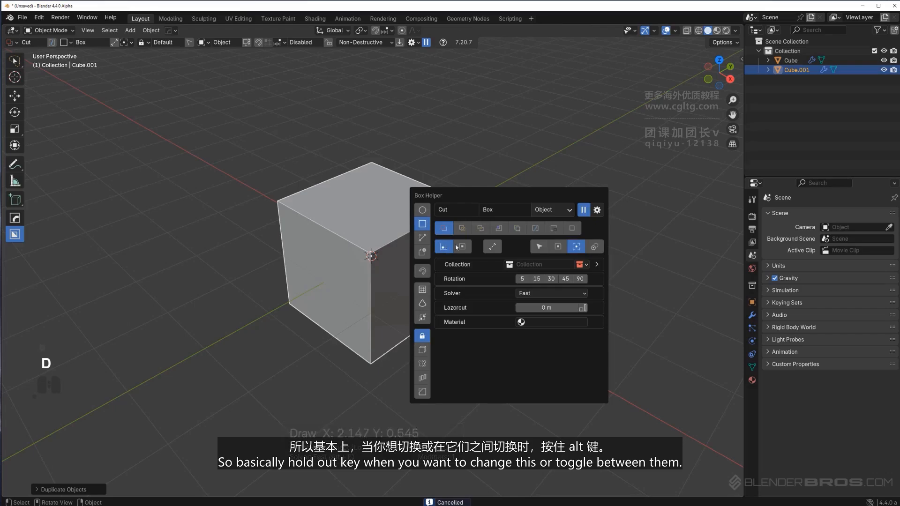
Switch between the Circle and Ngon shapes to review the cutter's origin options
click(421, 210)
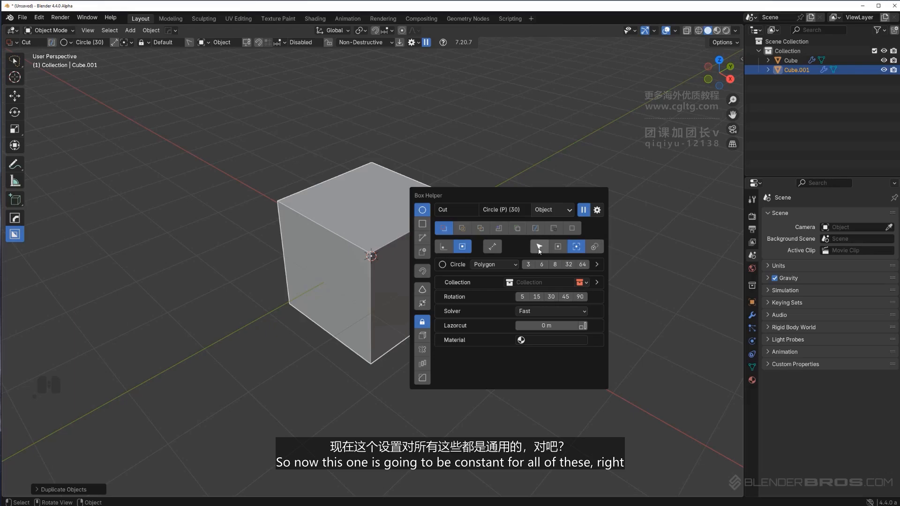
click(422, 237)
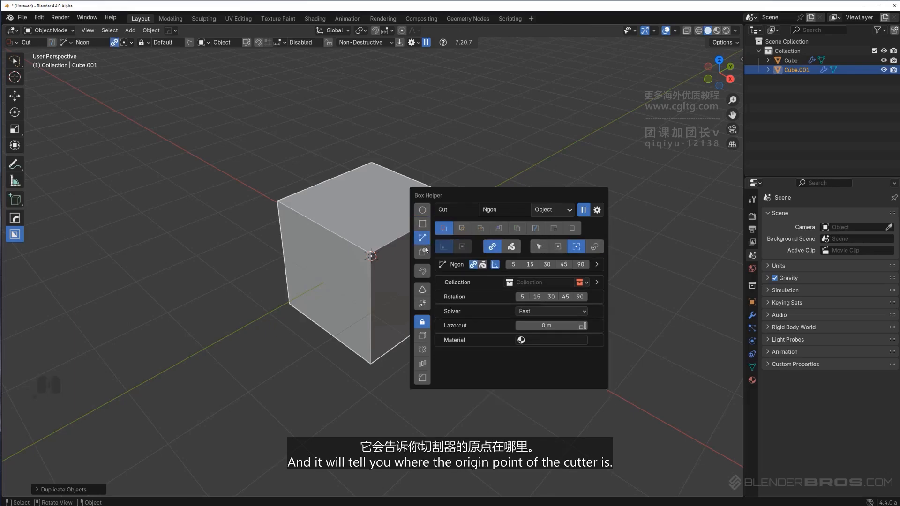
click(422, 210)
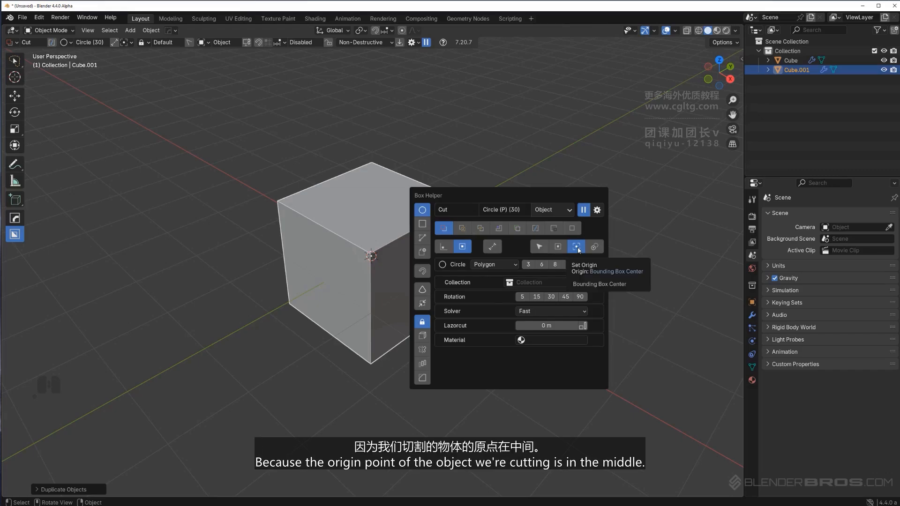
click(381, 245)
middle_drag(380, 244, 415, 219)
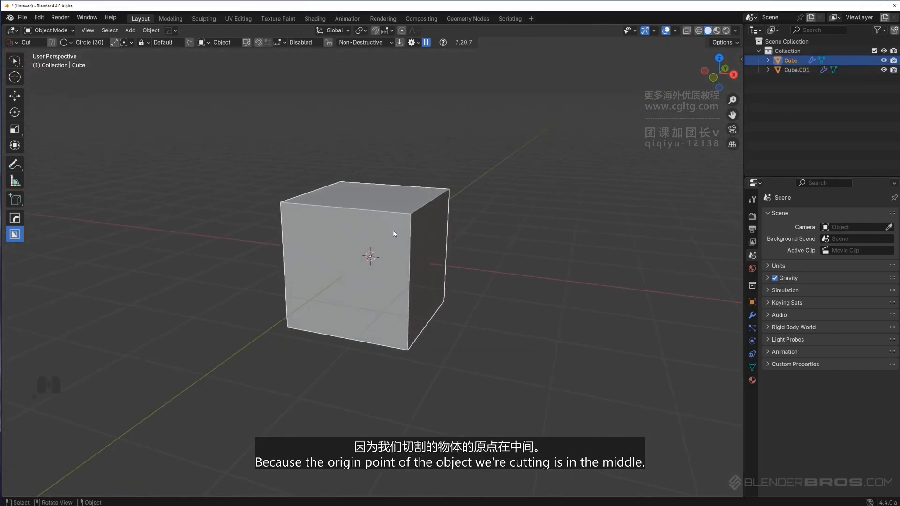
scroll(388, 237, up, 2)
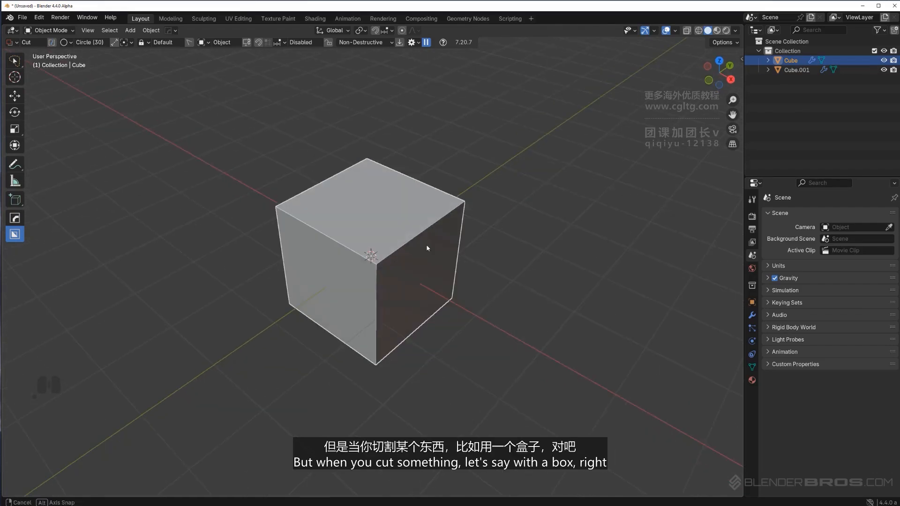
Switch the cutter shape to Box and draw a box cut through the cube's top-right edge, keeping the cutter live
key(d)
click(421, 260)
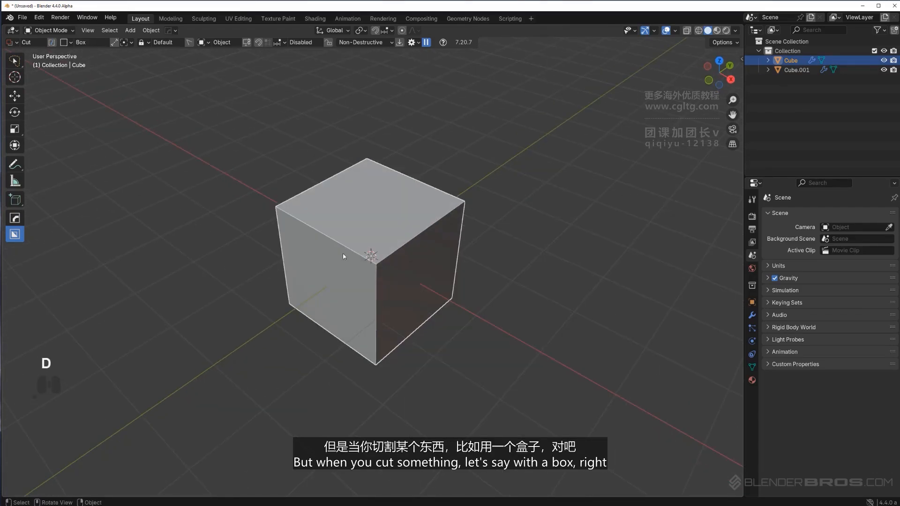
middle_drag(342, 253, 434, 193)
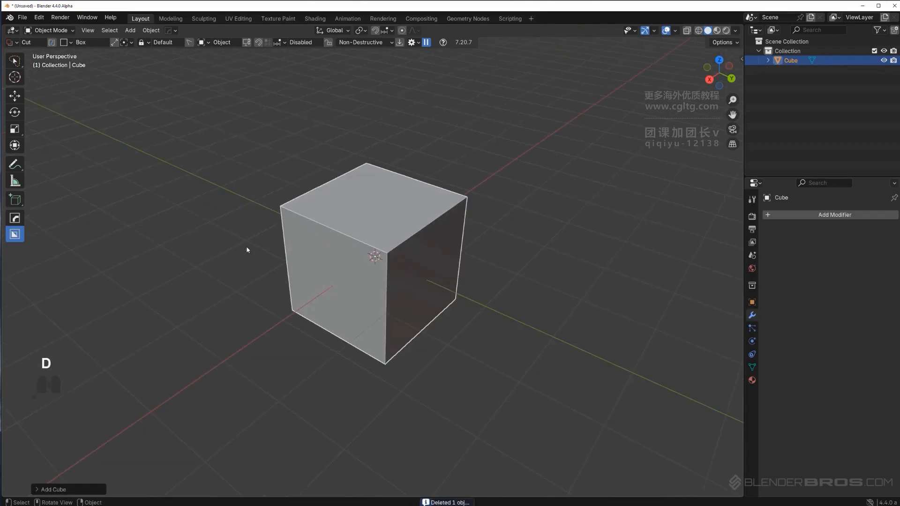
middle_drag(248, 249, 415, 240)
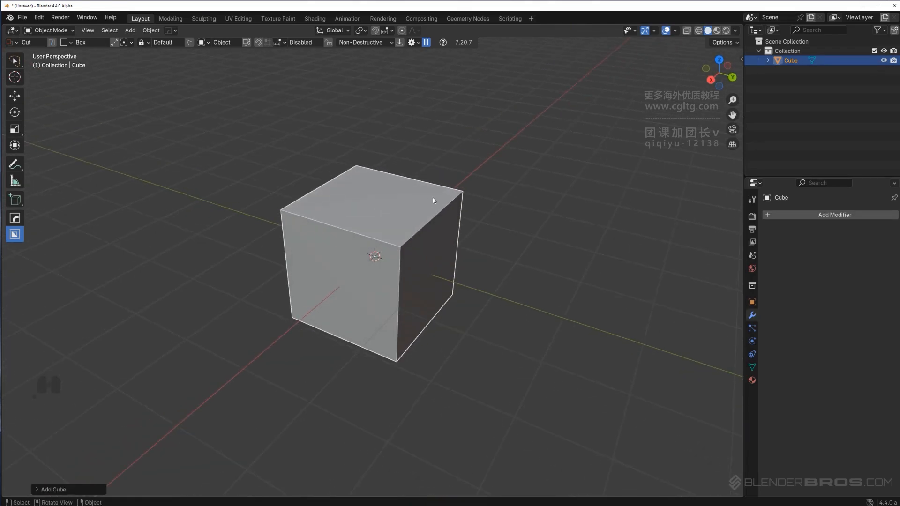
drag(432, 198, 442, 234)
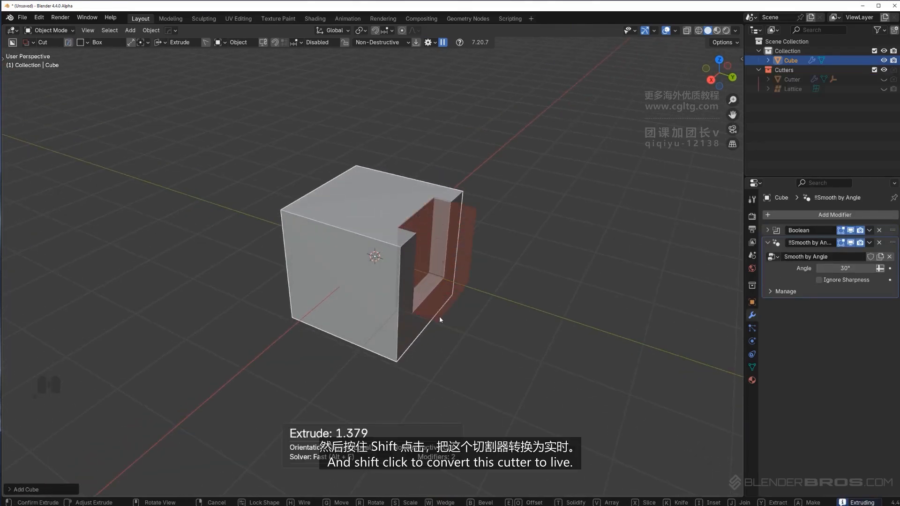
key(shift)
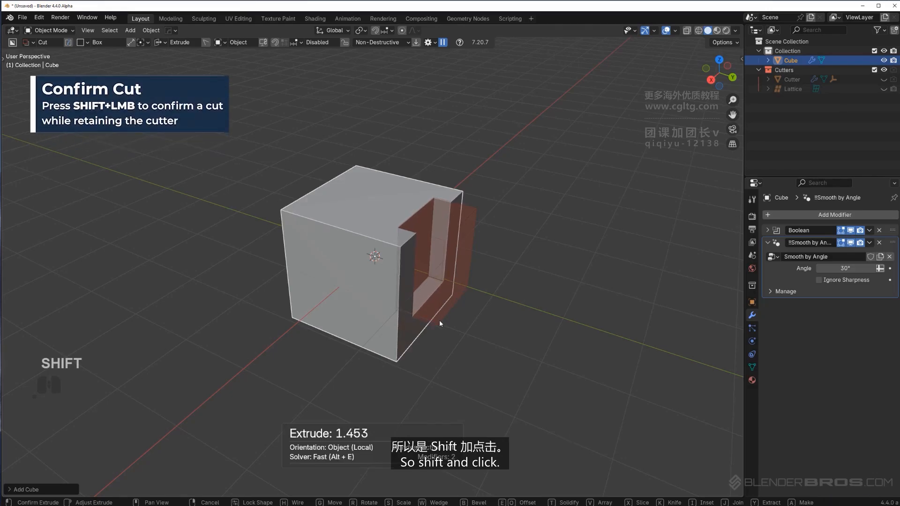
shift+click(440, 322)
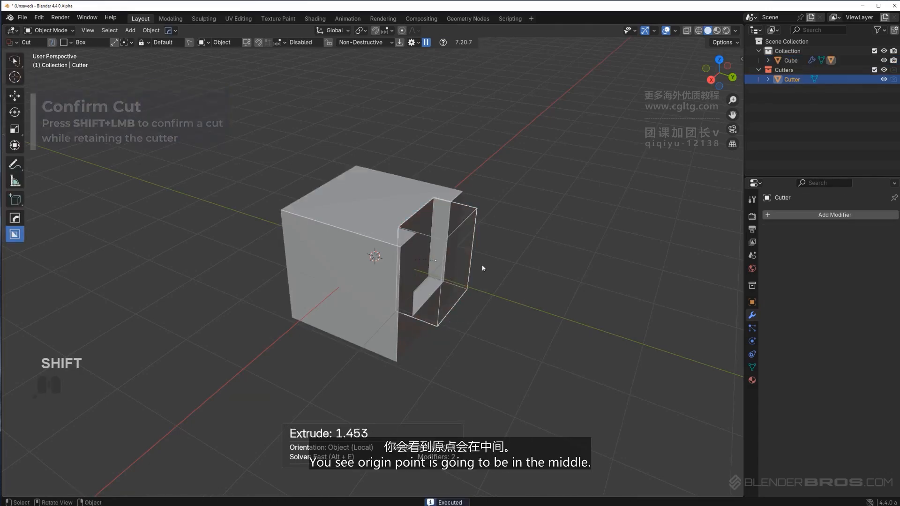
Zoom in and orbit around the live cutter to examine its origin point and outline
scroll(448, 279, up, 3)
middle_drag(448, 279, 471, 270)
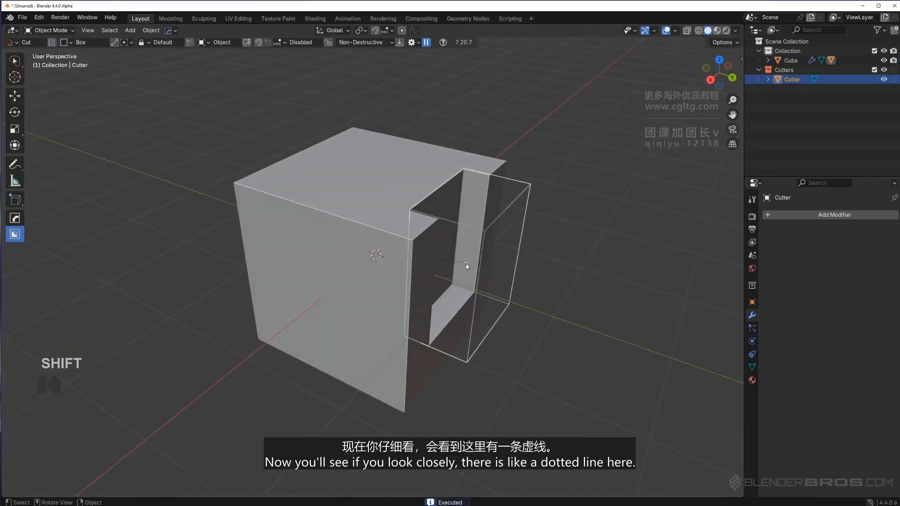
scroll(466, 263, down, 3)
scroll(441, 275, up, 6)
shift+middle_drag(442, 275, 440, 250)
scroll(366, 238, down, 5)
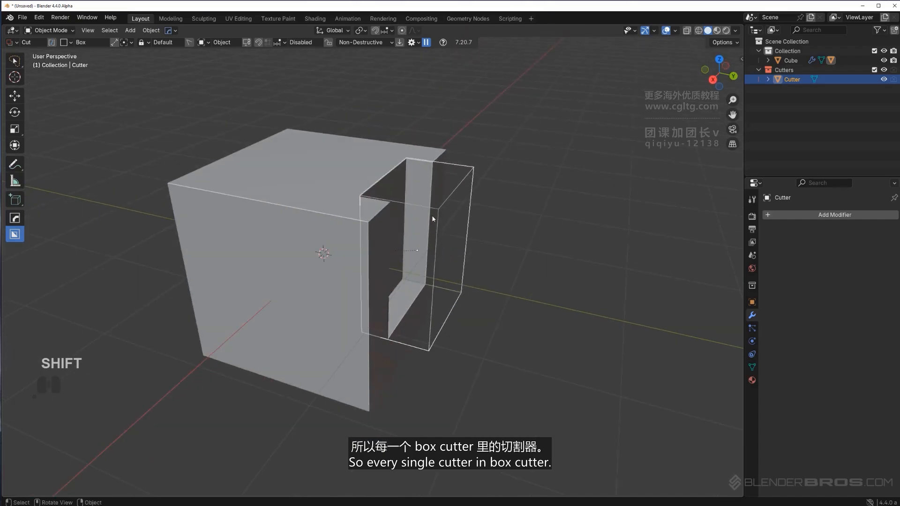
Try moving the cutter away from the cube, cancelling the move
key(g)
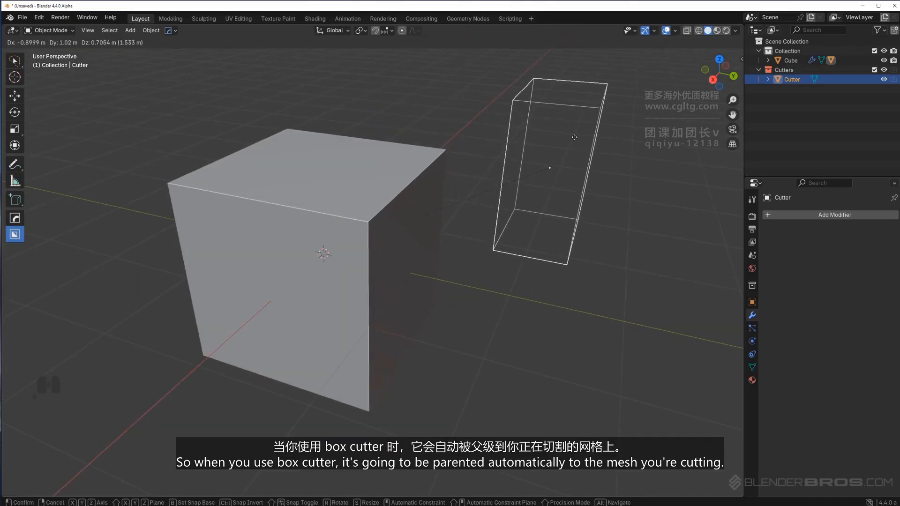
right_click(574, 136)
mouse_move(416, 199)
middle_down()
mouse_move(471, 194)
mouse_move(409, 211)
middle_up()
Select the cube and try moving, scaling and rotating it together with its cutter, undoing the changes
click(324, 218)
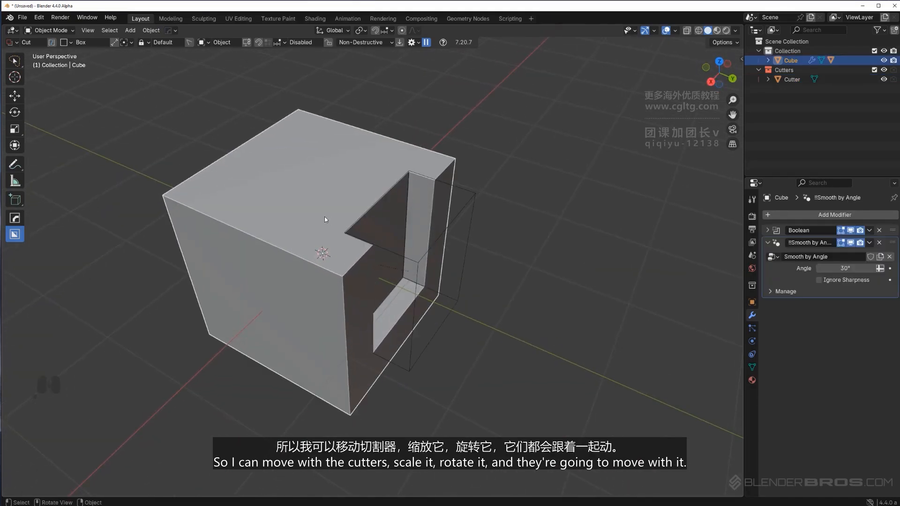
scroll(329, 219, down, 6)
key(g)
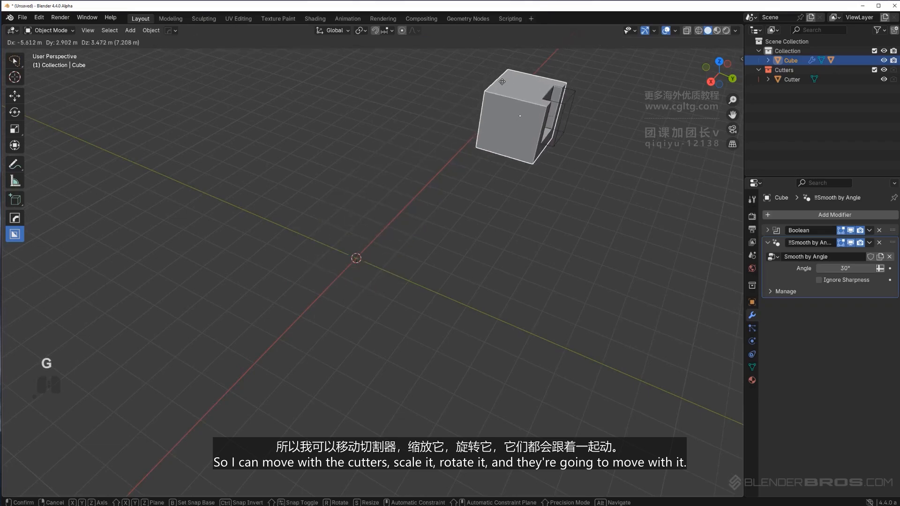
right_click(461, 105)
key(s)
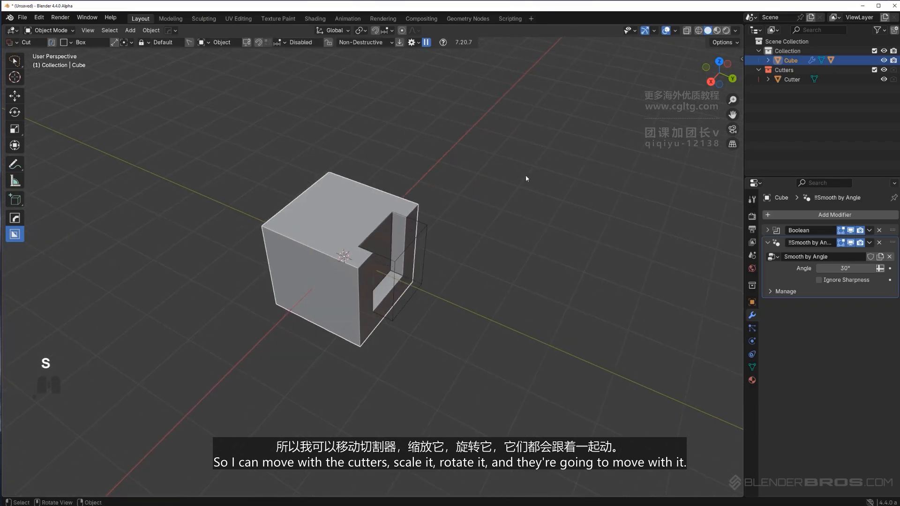
key(r)
right_click(478, 365)
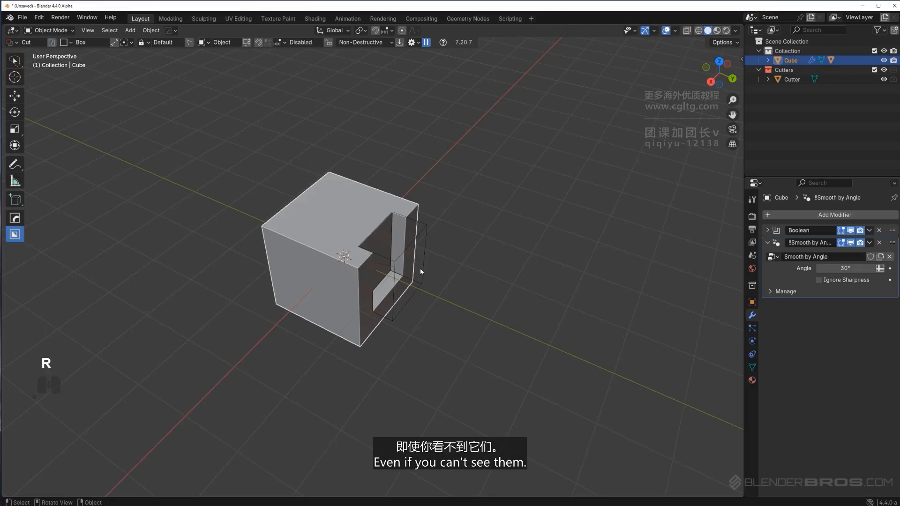
key(shift+2)
key(r)
key(ctrl+z)
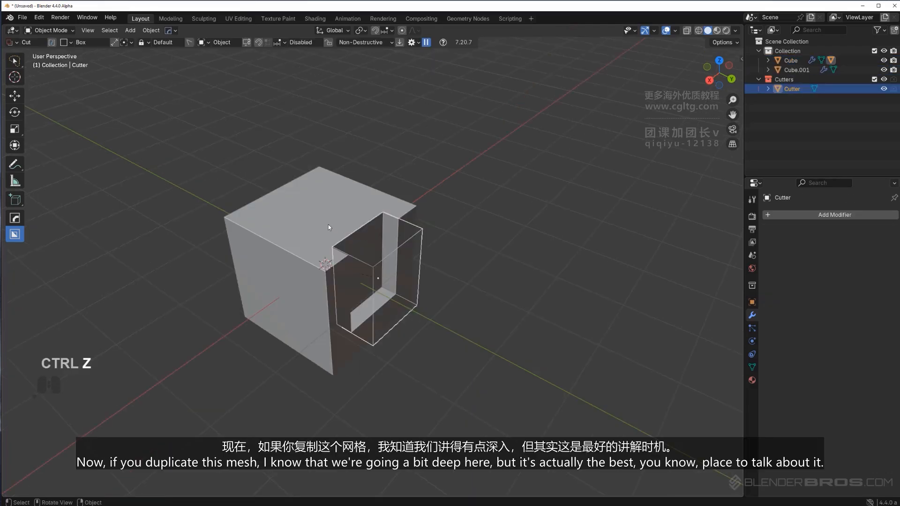
key(ctrl+z)
Duplicate the cut cube and place the copy behind the original
shift+middle_drag(349, 199, 395, 221)
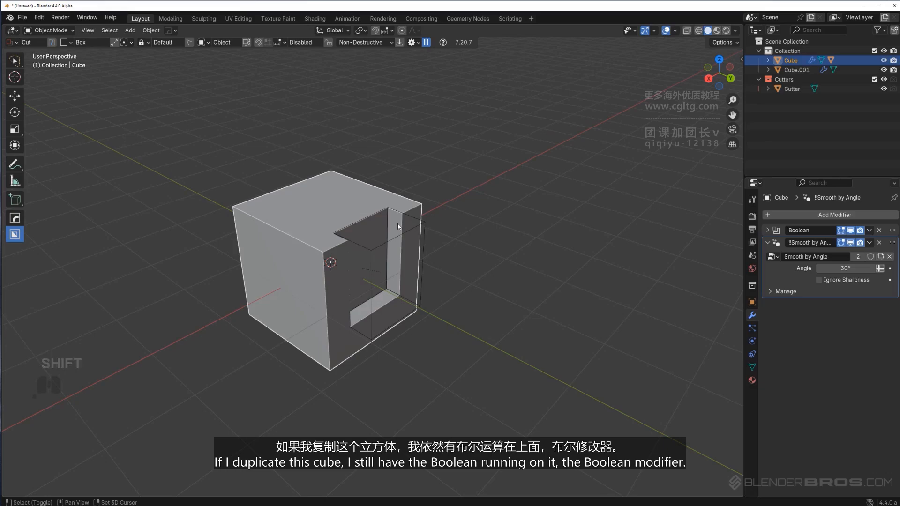
key(shift+d)
click(563, 116)
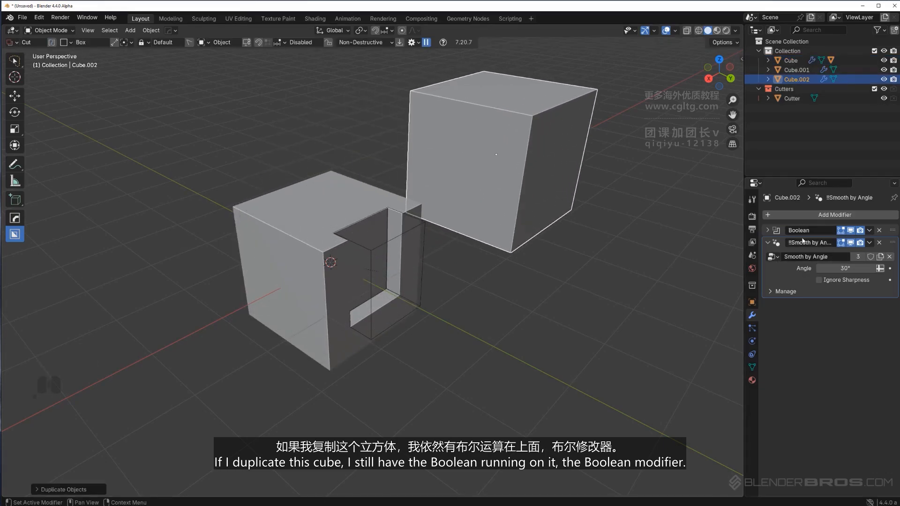
Try moving the cutter over to the duplicated cube, cancelling the move
click(384, 245)
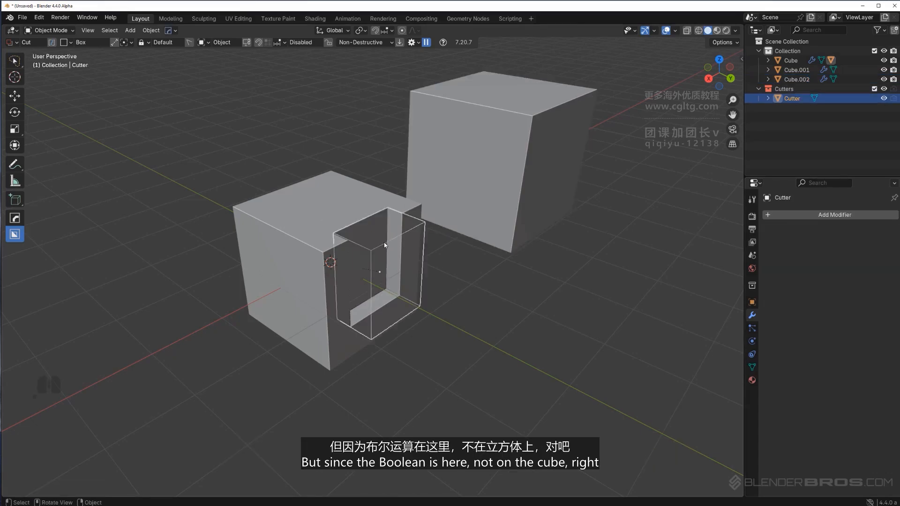
key(g)
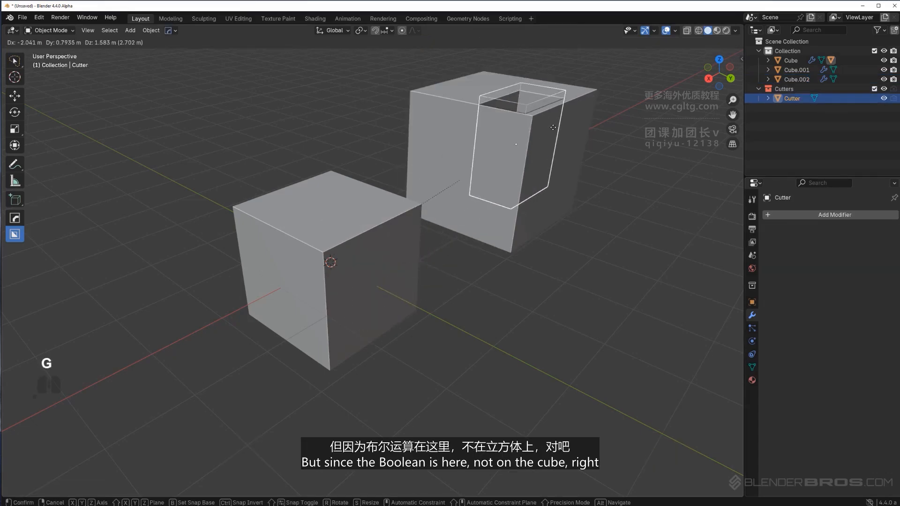
right_click(553, 128)
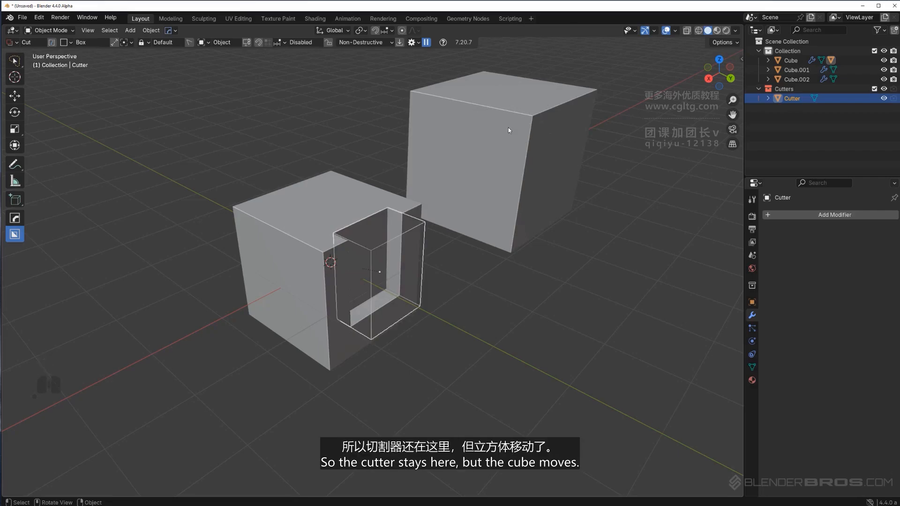
middle_drag(413, 223, 407, 230)
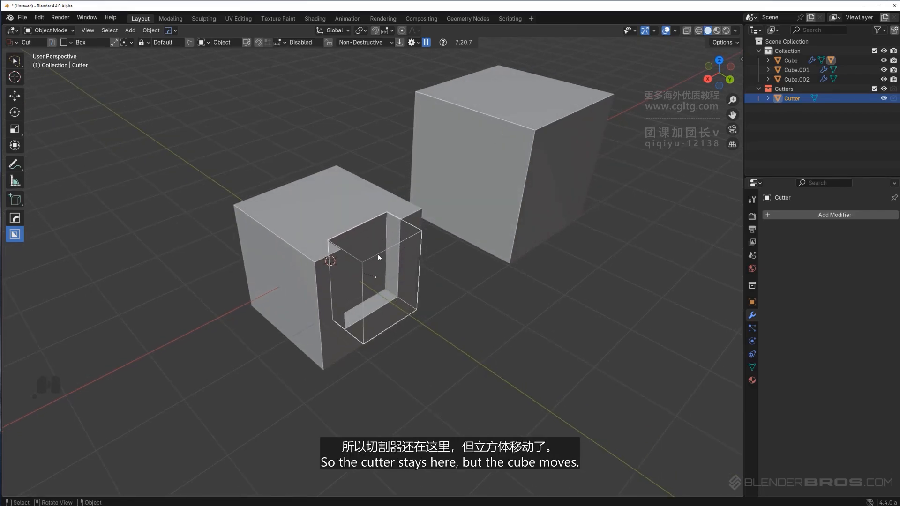
Delete the duplicated cube
click(527, 101)
key(x)
click(527, 97)
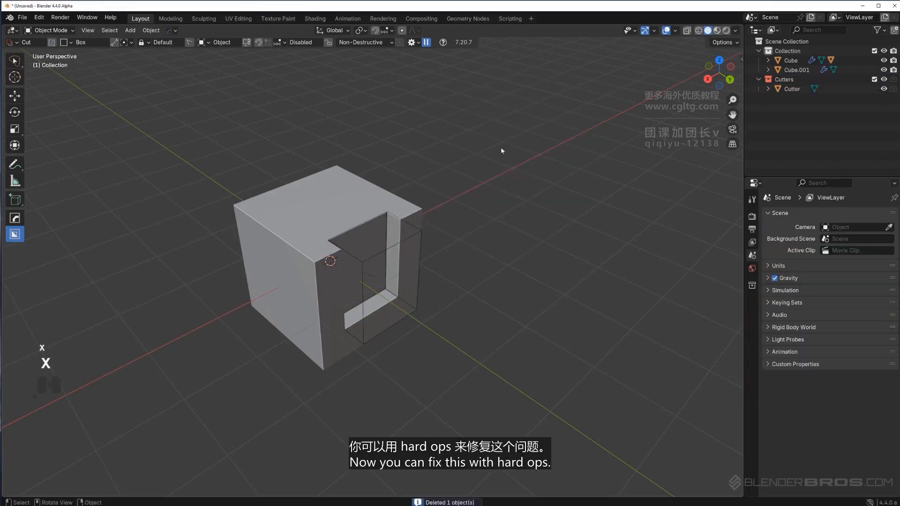
Select the cut cube and duplicate it in place
shift+middle_drag(445, 181, 457, 161)
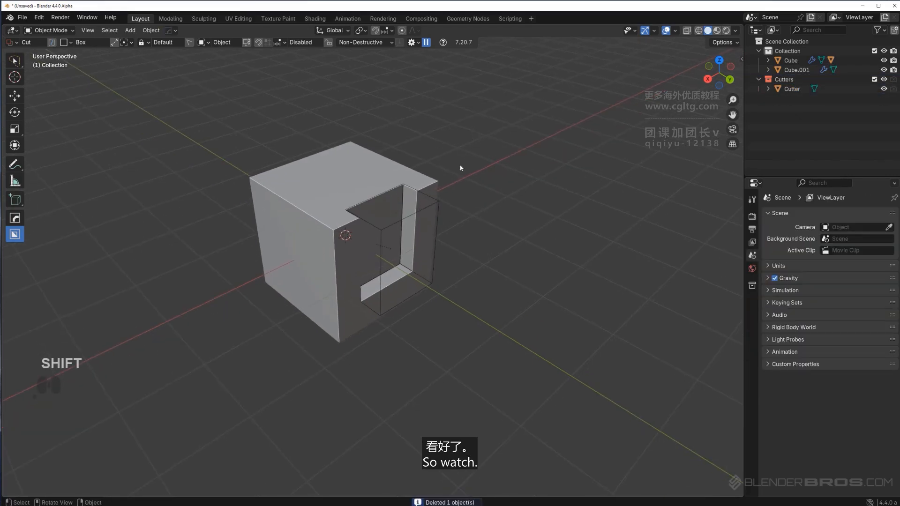
click(320, 204)
key(shift+d)
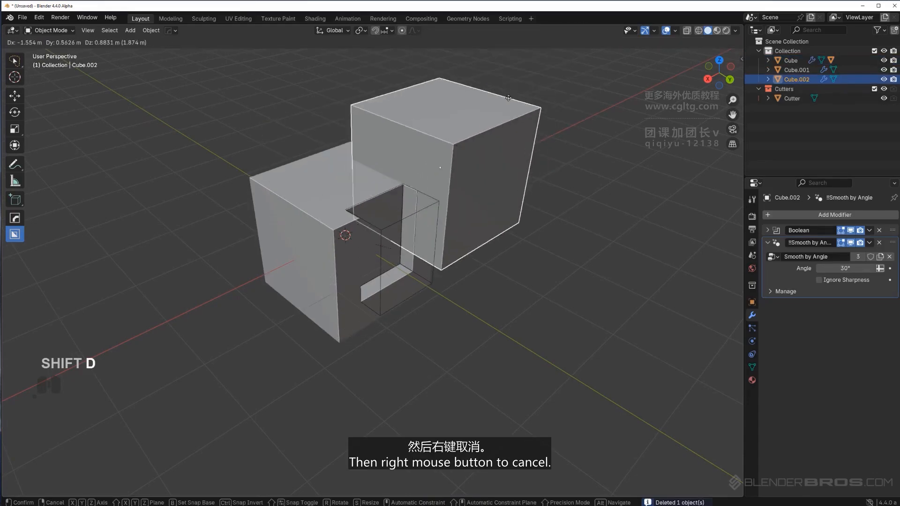
right_click(538, 121)
key(g)
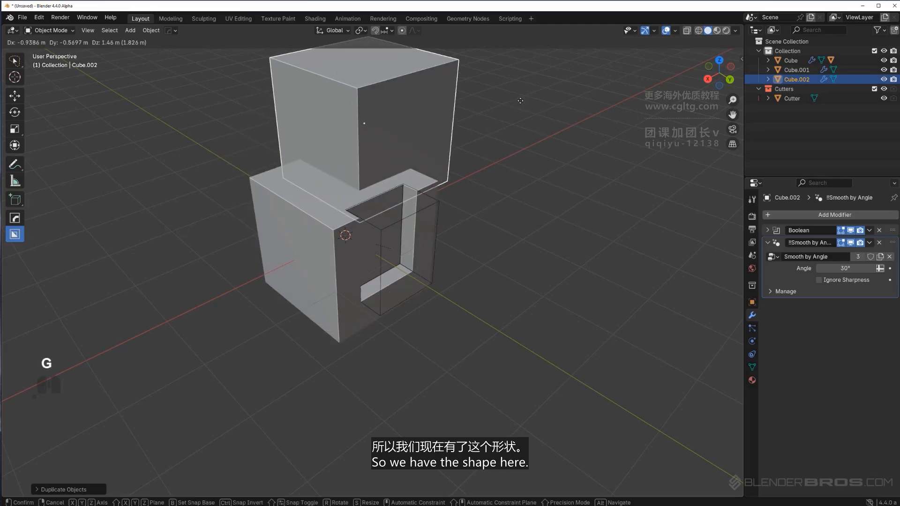
right_click(497, 163)
Run Hard Ops Uniquify on the duplicate to copy and parent its cutter to it
key(q)
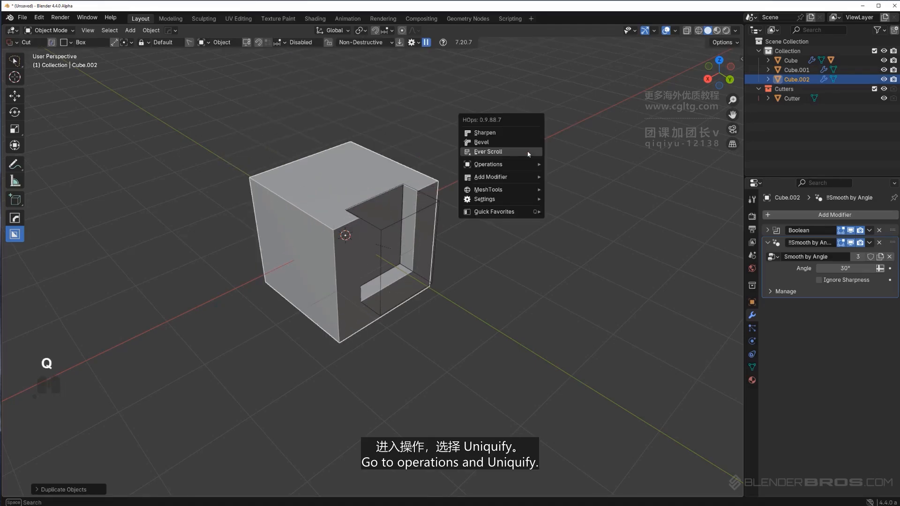
mouse_move(530, 165)
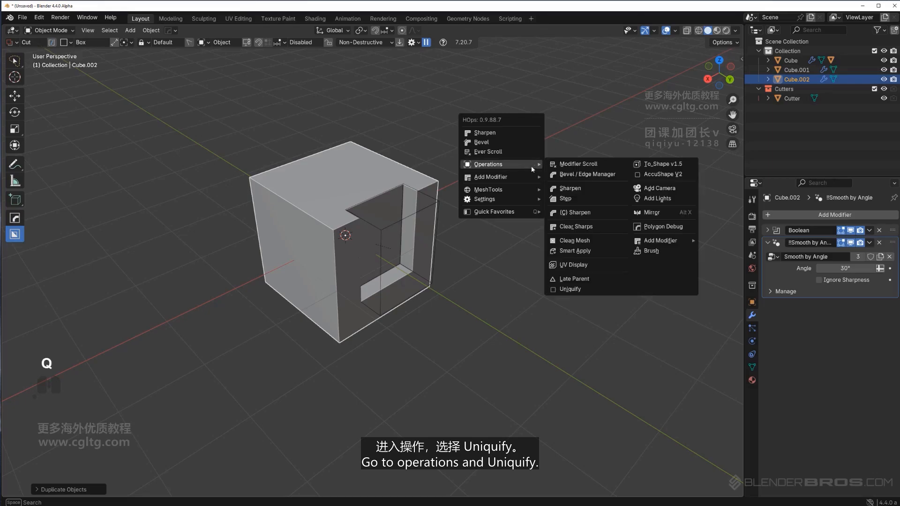
click(588, 291)
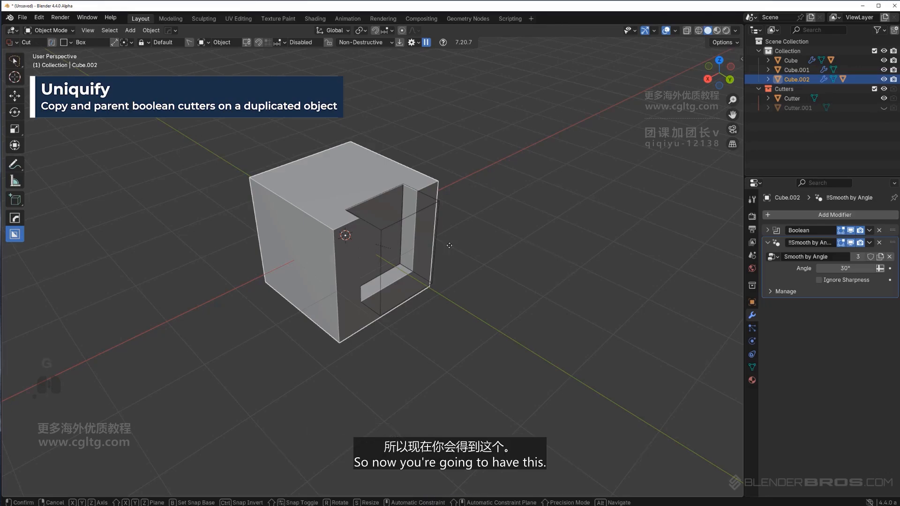
Move the duplicated cube off to the side of the original
key(g)
click(641, 171)
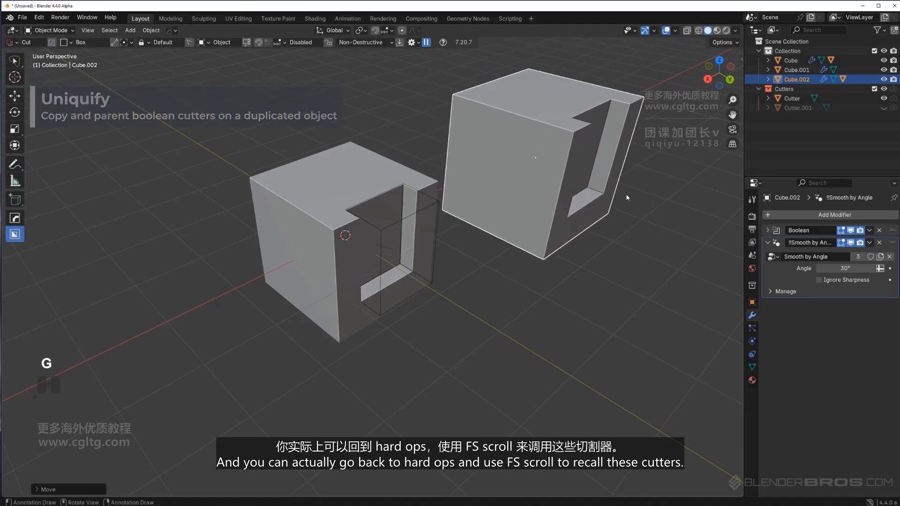
shift+middle_drag(567, 201, 438, 217)
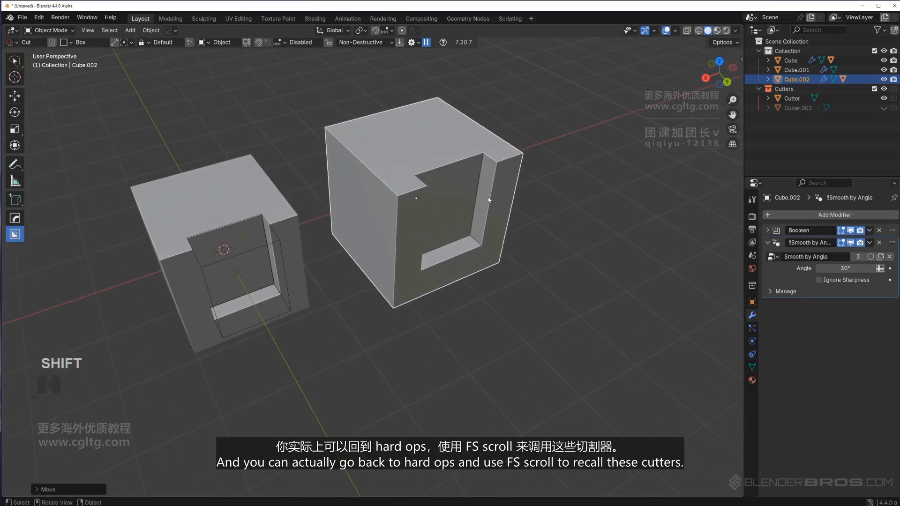
Open Ever Scroll to cycle through the duplicate's cutters, then delete the duplicated cube
key(q)
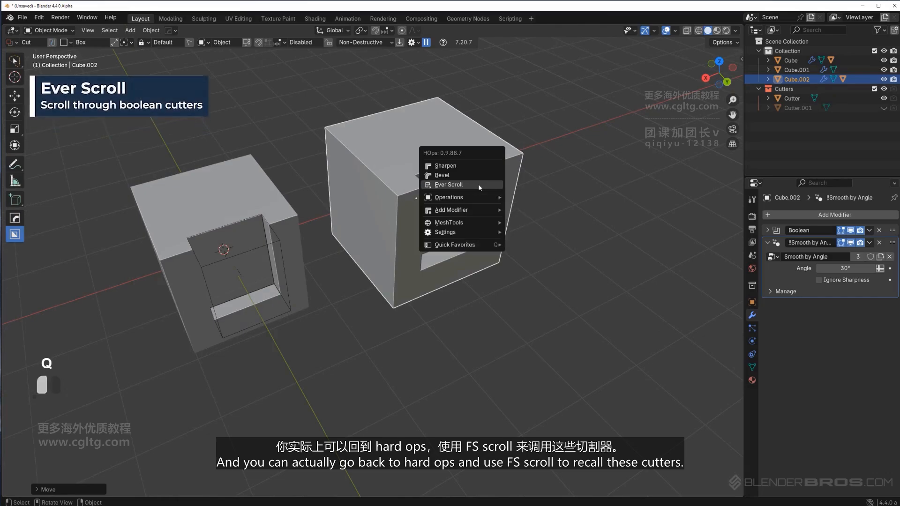
click(479, 186)
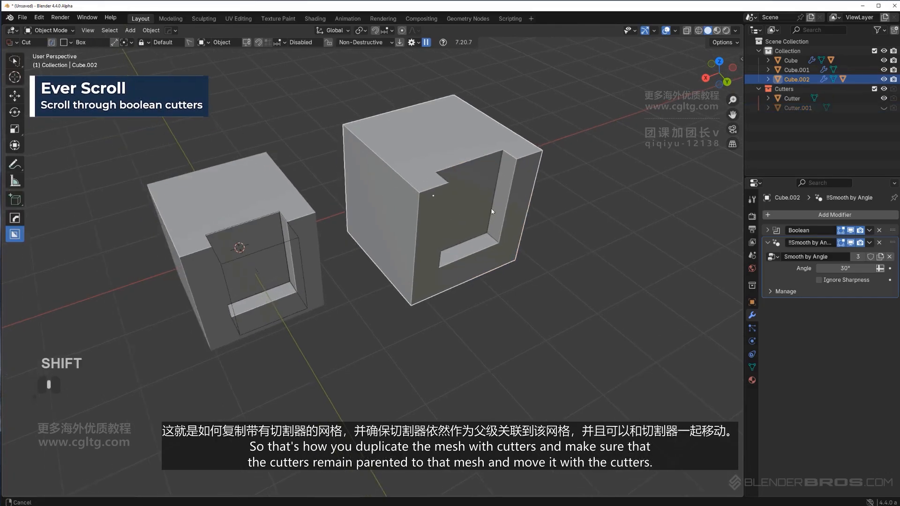
shift+middle_drag(503, 218, 491, 174)
key(x)
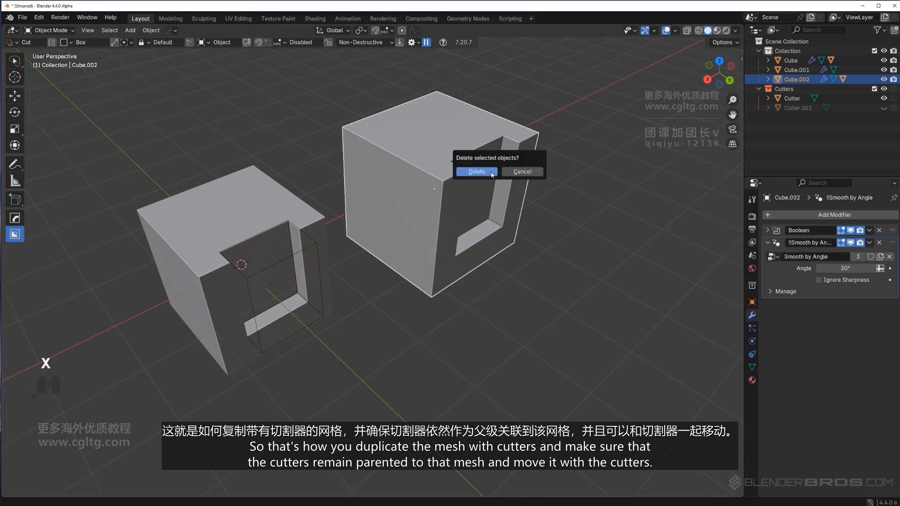
click(492, 174)
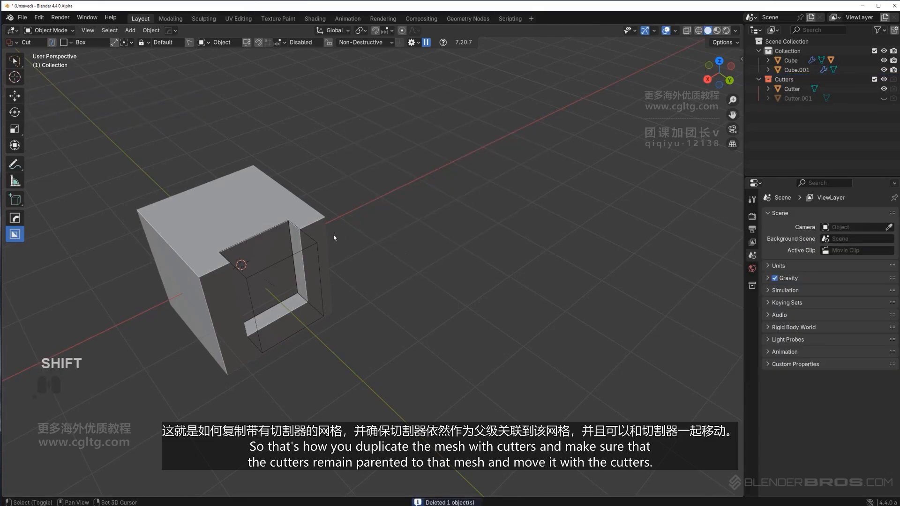
Select the original cutter and open the Box Helper panel
shift+middle_drag(263, 280, 420, 203)
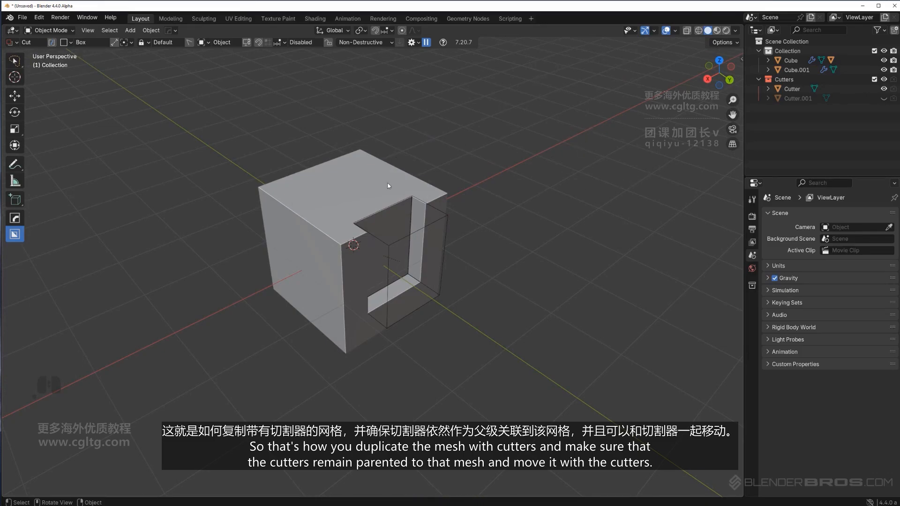
scroll(471, 220, up, 2)
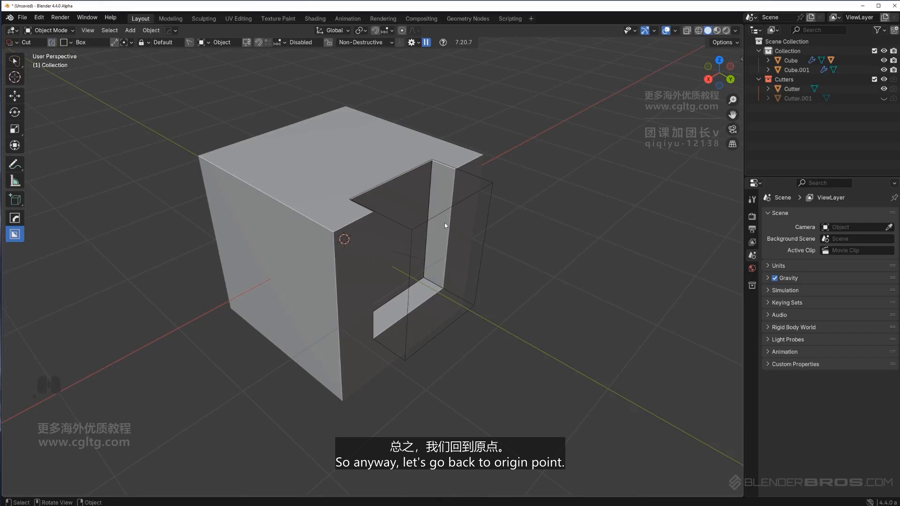
click(442, 216)
middle_drag(468, 227, 485, 218)
mouse_move(485, 219)
shift+middle_down()
mouse_move(471, 217)
mouse_move(501, 220)
shift+middle_up()
scroll(504, 224, up, 3)
scroll(492, 231, down, 4)
key(d)
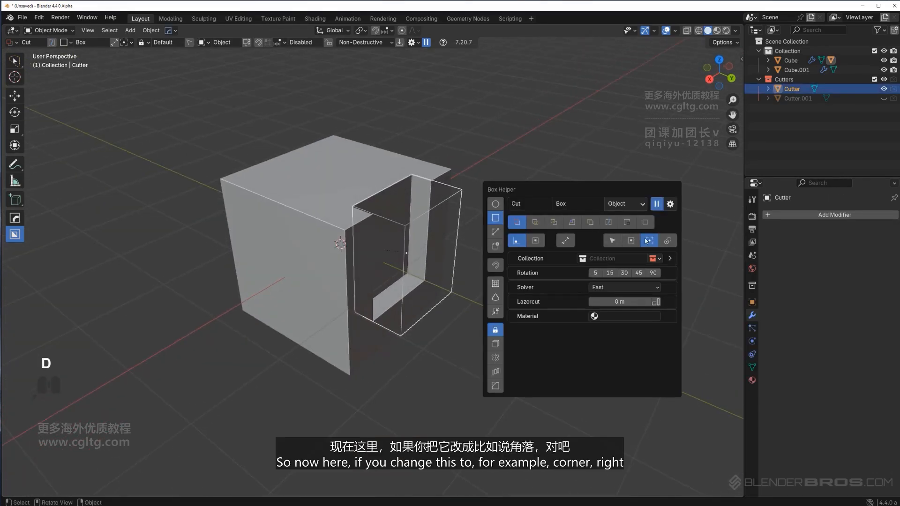
Set the cutter origin to corner and try a box cut on the cube's top
click(612, 242)
middle_drag(356, 218, 420, 220)
click(420, 220)
drag(437, 226, 458, 328)
right_click(463, 362)
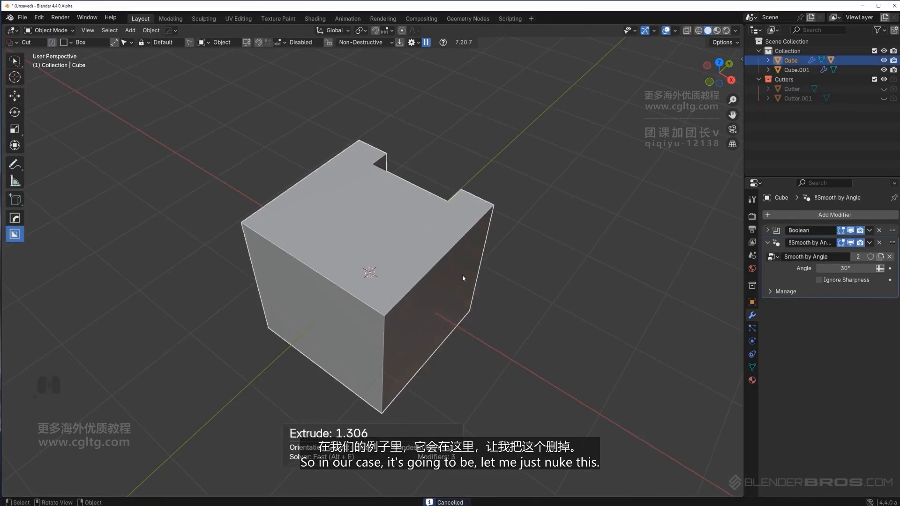
Delete the original cube
key(x)
click(462, 274)
Box-cut a notch into the remaining cube's corner, test moving its cutter, and delete that cutter
click(422, 244)
drag(437, 230, 451, 324)
scroll(489, 190, up, 4)
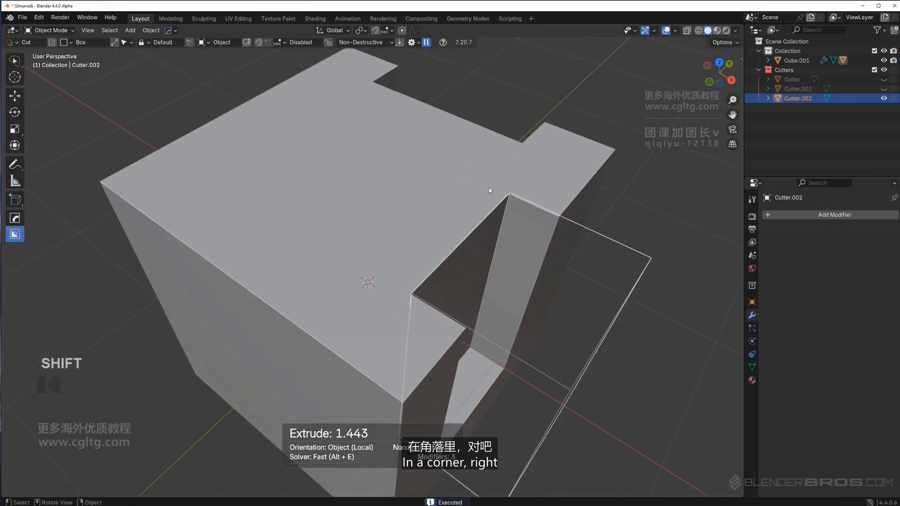
scroll(492, 201, down, 3)
key(g)
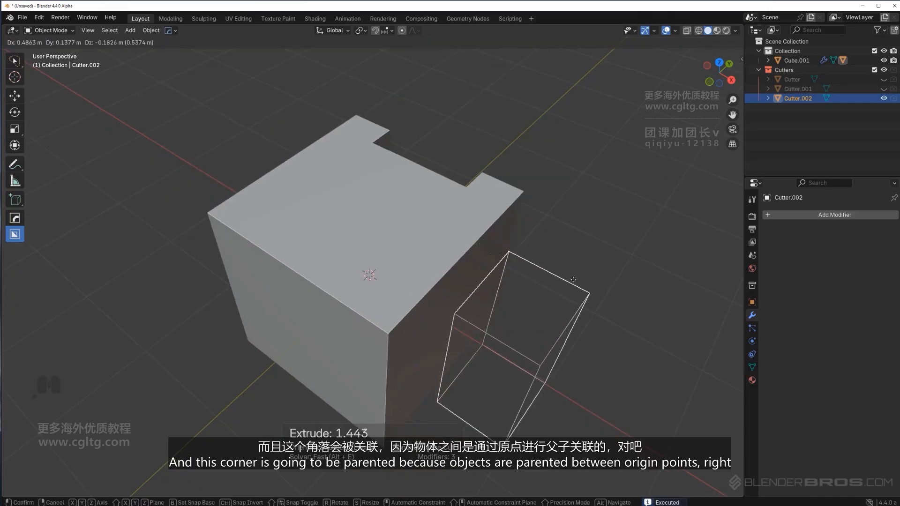
right_click(656, 329)
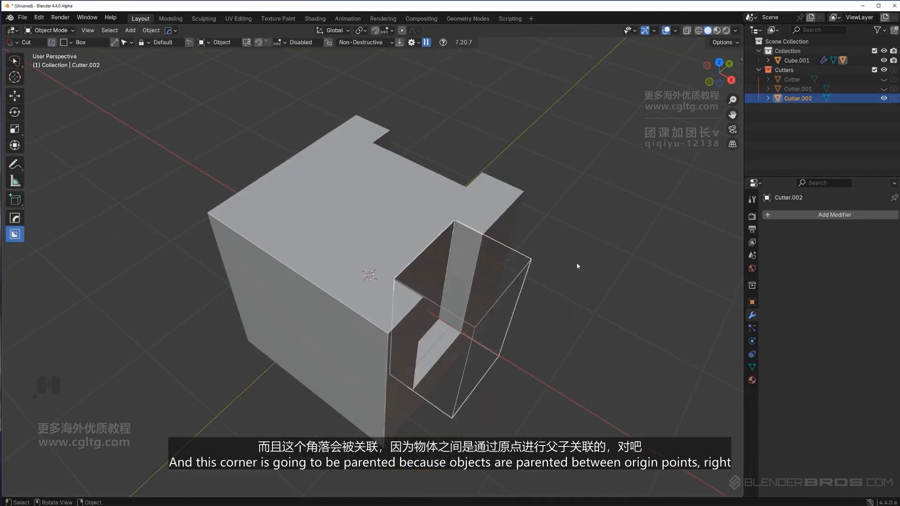
middle_drag(578, 265, 454, 242)
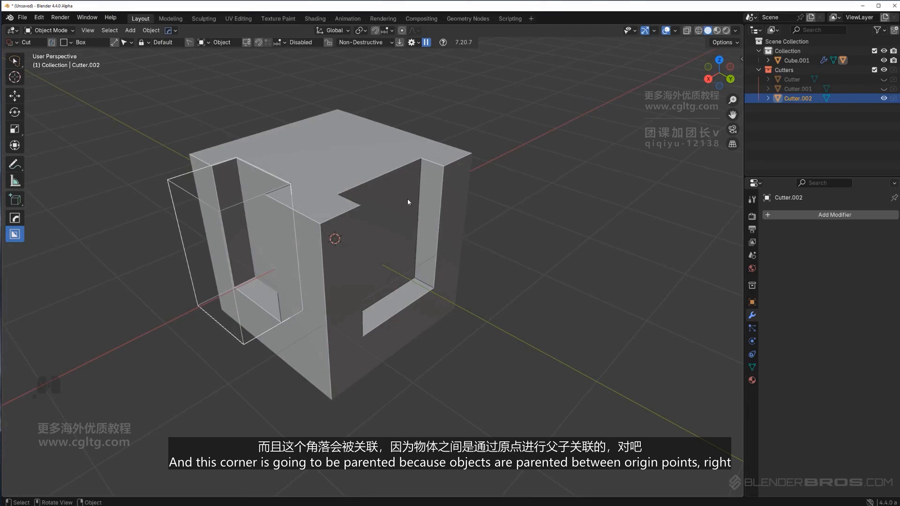
shift+middle_drag(299, 229, 357, 209)
key(x)
Set the cutter origin to center and try a box cut on the cube's top face
key(d)
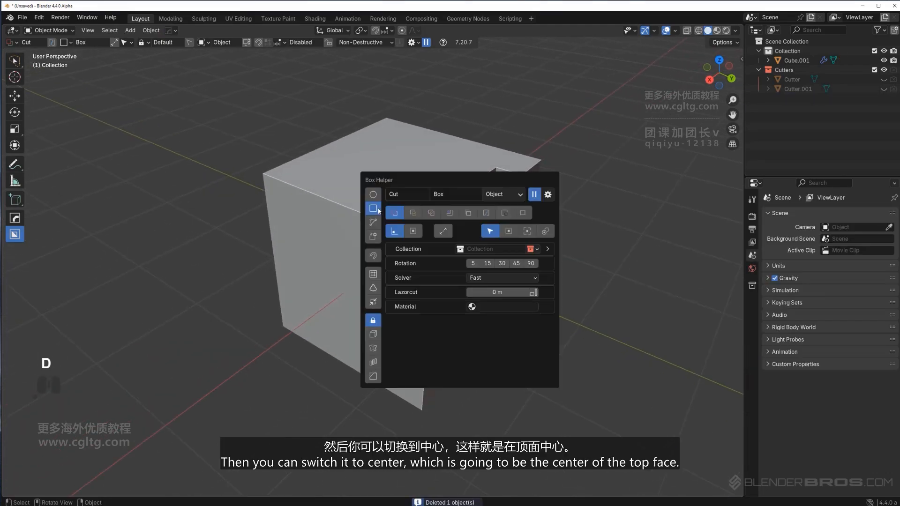
click(507, 233)
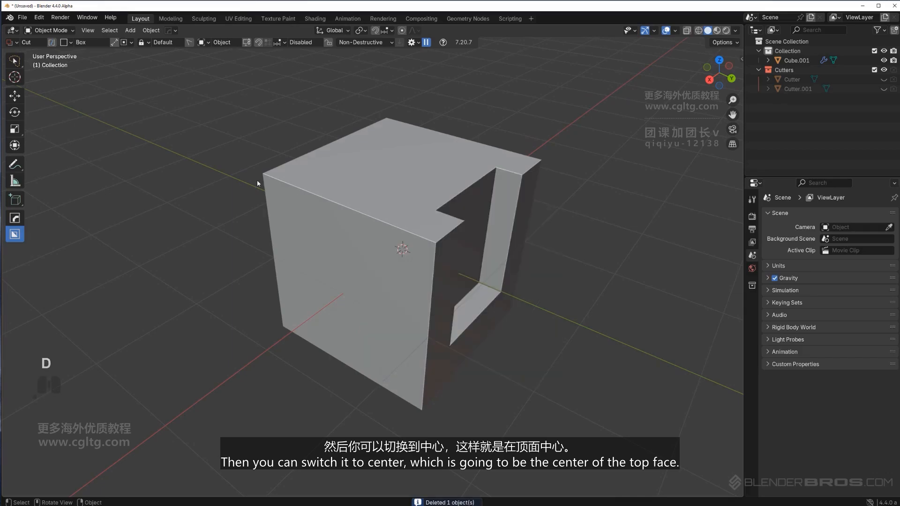
mouse_move(326, 177)
mouse_down()
mouse_move(328, 232)
mouse_move(353, 195)
mouse_up()
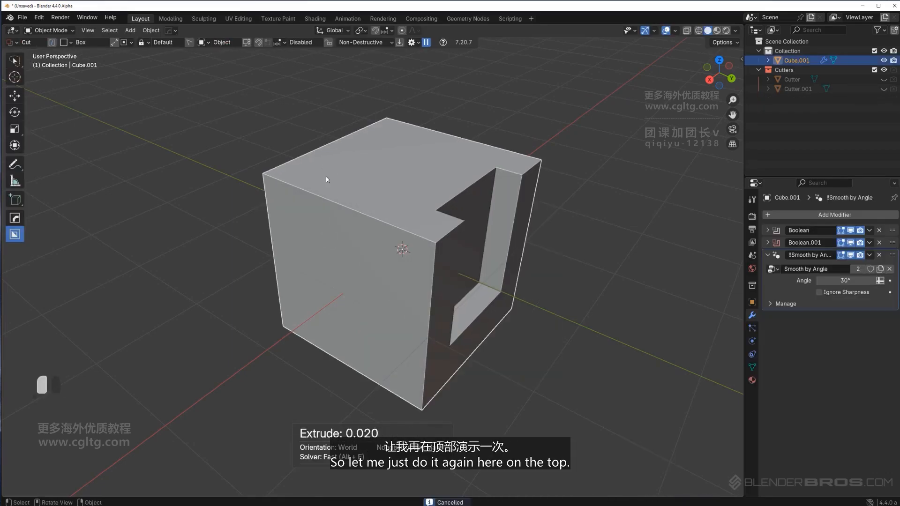
click(319, 347)
key(ctrl+z)
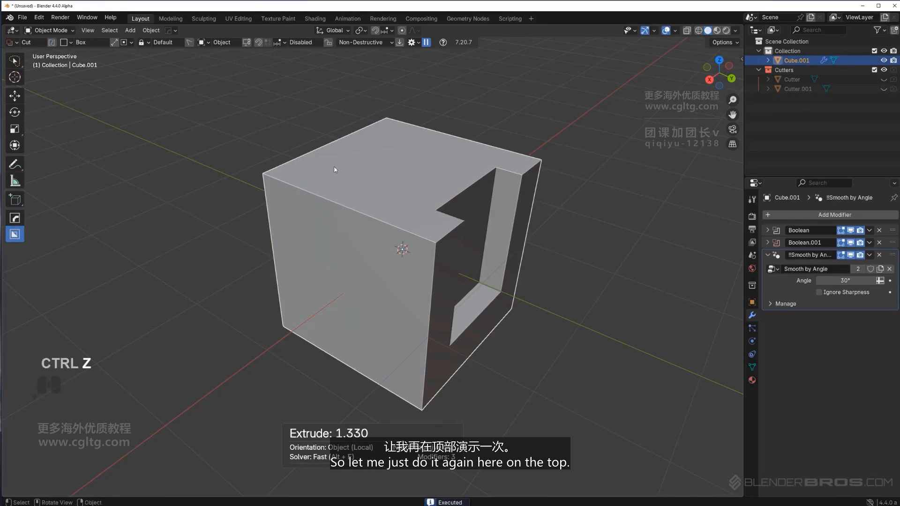
drag(335, 169, 349, 256)
shift+click(333, 338)
mouse_move(324, 233)
middle_down()
mouse_move(324, 211)
mouse_move(315, 226)
middle_up()
right_click(315, 227)
Box-cut a vertical notch through the cube's side corner
key(d)
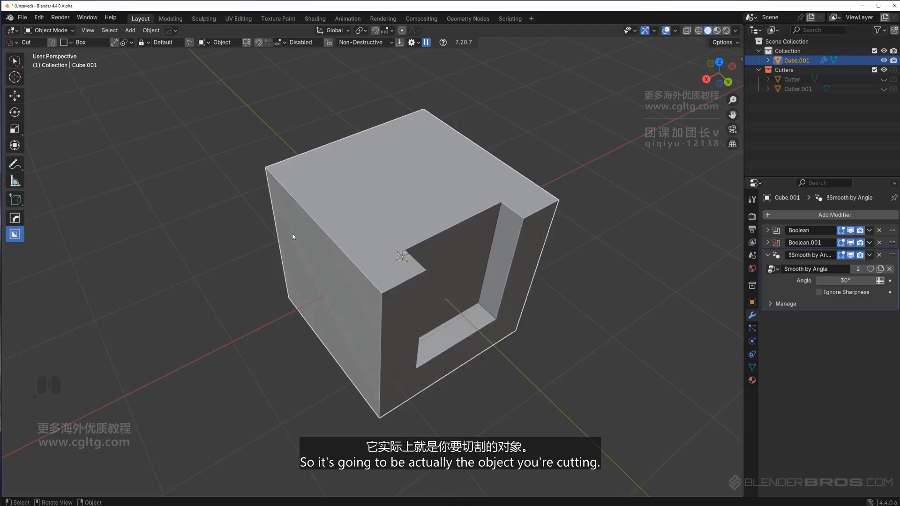
mouse_move(291, 233)
middle_down()
mouse_move(432, 225)
mouse_move(409, 175)
mouse_move(413, 211)
mouse_move(399, 227)
mouse_move(446, 202)
middle_up()
drag(441, 197, 459, 240)
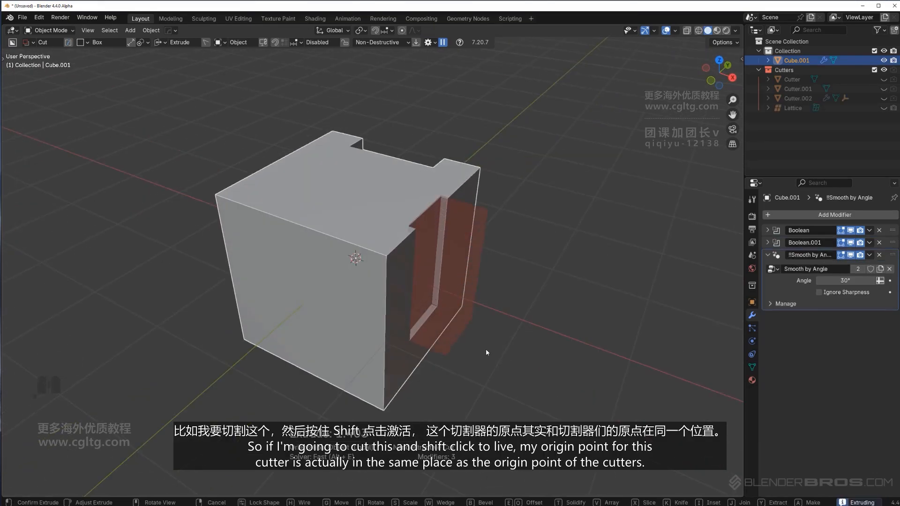
shift+click(486, 350)
middle_drag(485, 350, 479, 237)
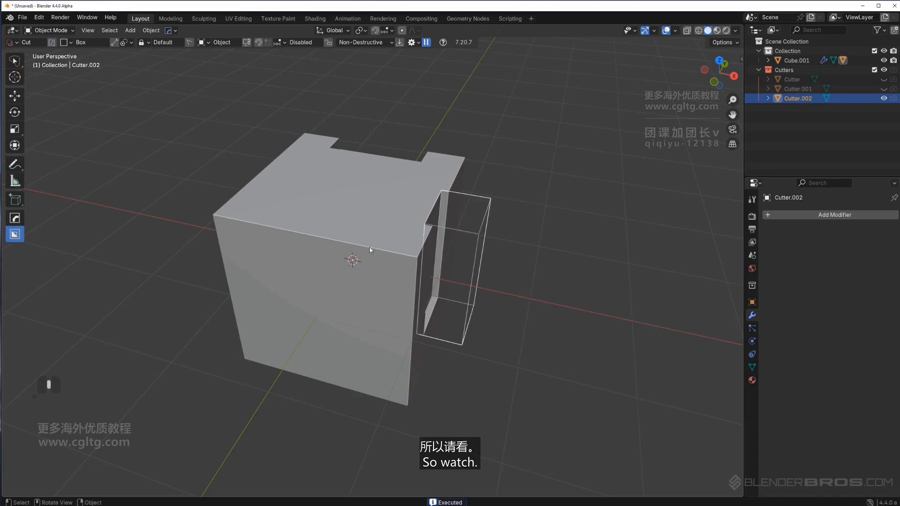
middle_drag(369, 246, 468, 242)
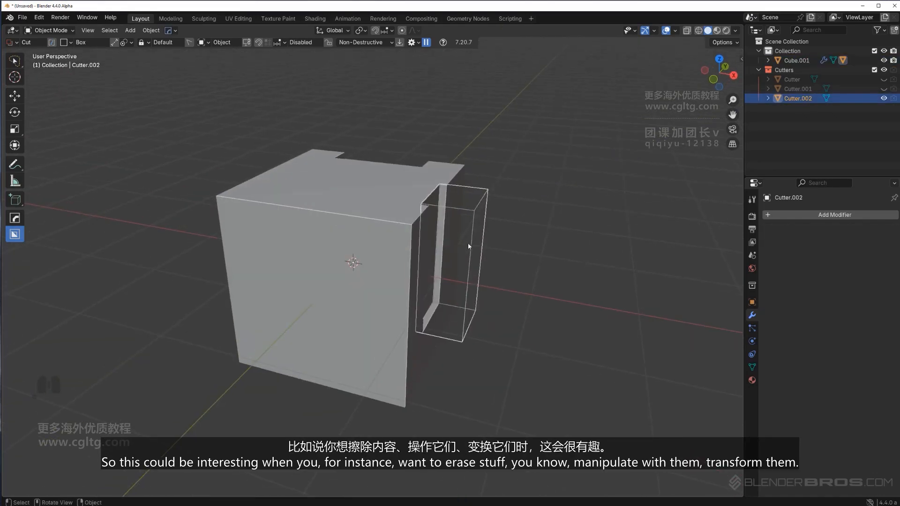
key(g)
key(Escape)
Set the cutter origin to Bounding Box Center in the Box Helper
key(d)
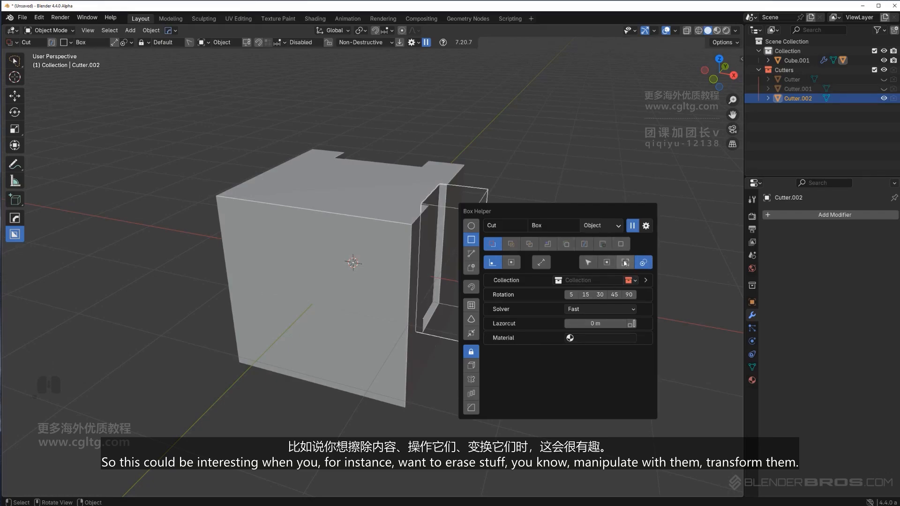
click(624, 262)
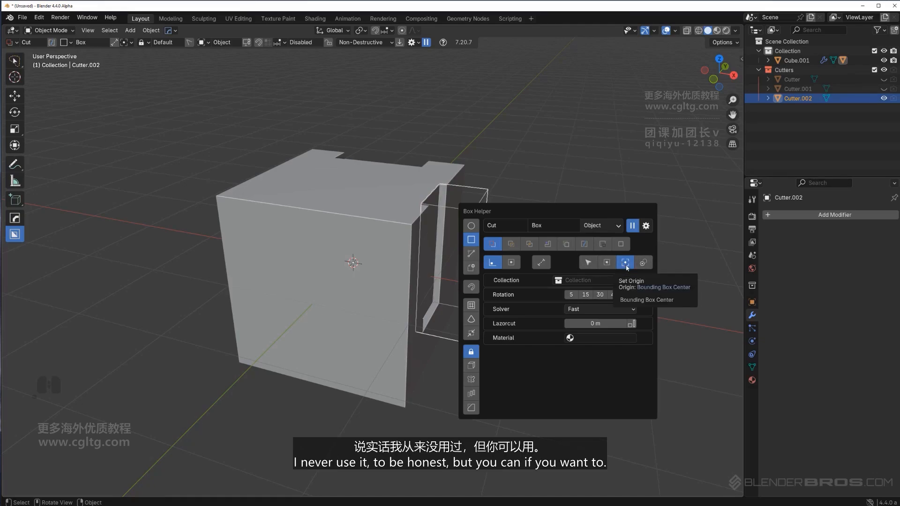
key(d)
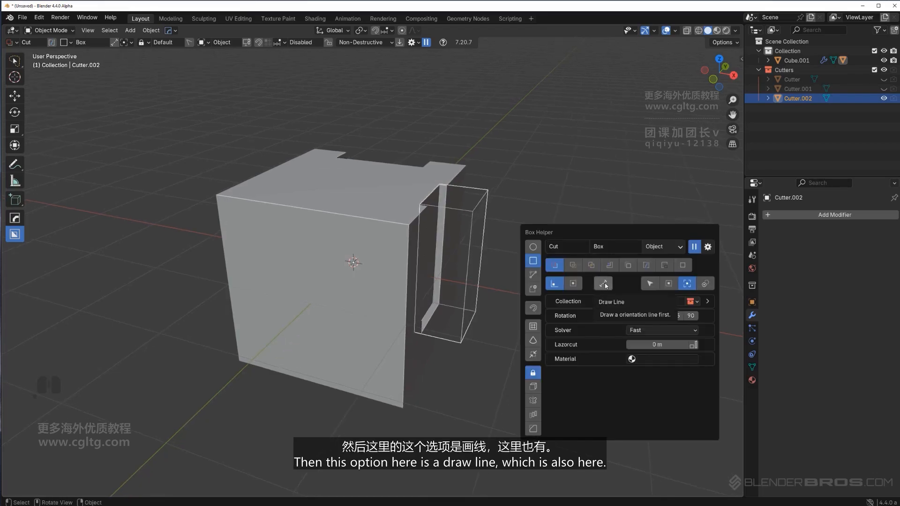
middle_drag(447, 206, 394, 242)
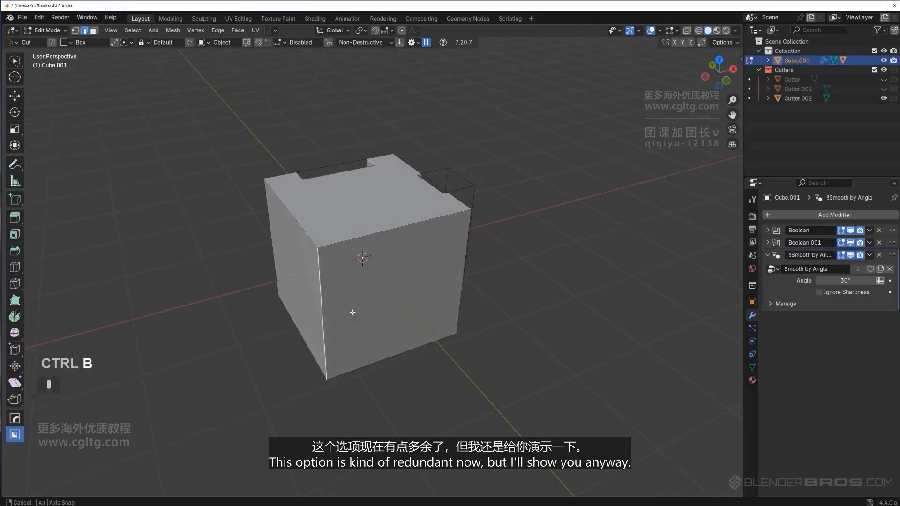
In Edit Mode, bevel a corner of the cube and slide a vertex along X to create an angled side
key(ctrl+b)
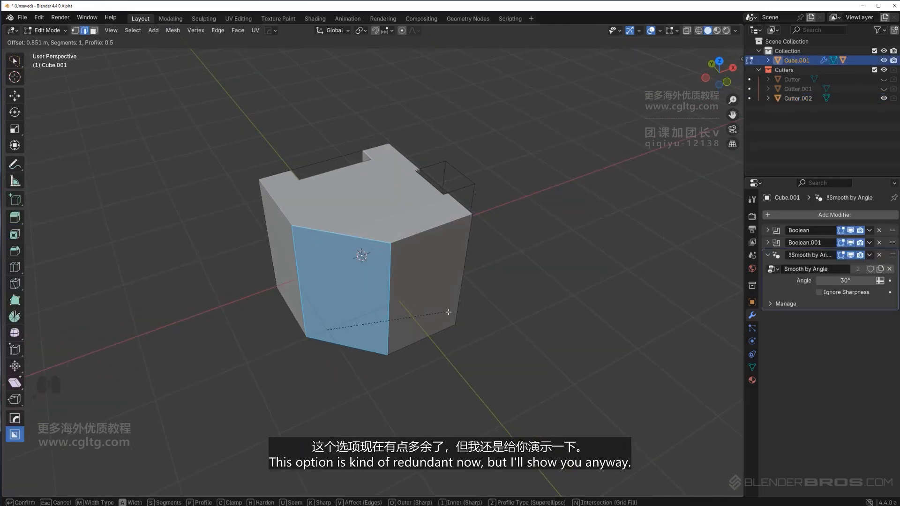
click(448, 311)
key(Tab)
key(Tab)
click(398, 312)
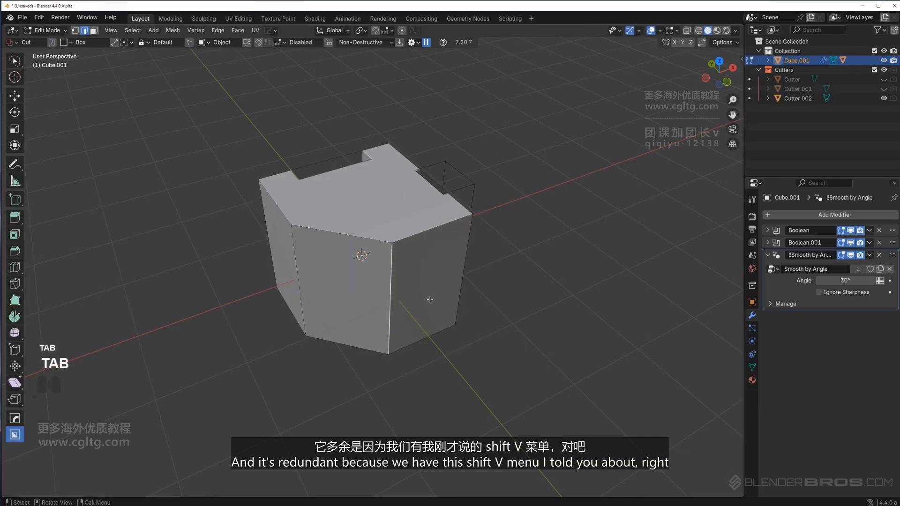
key(g)
key(y)
key(x)
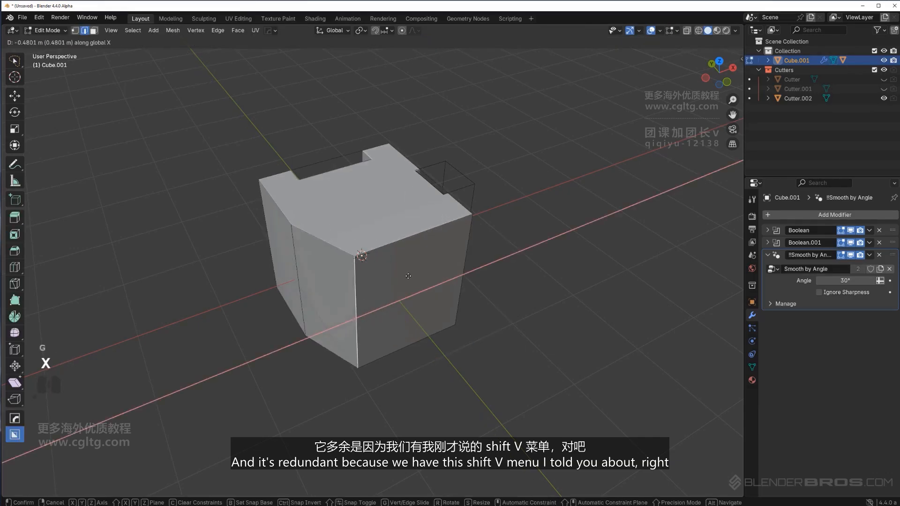
click(399, 277)
key(Tab)
Draw an alignment line along the angled face and box-cut a notch aligned to it
key(shift+v)
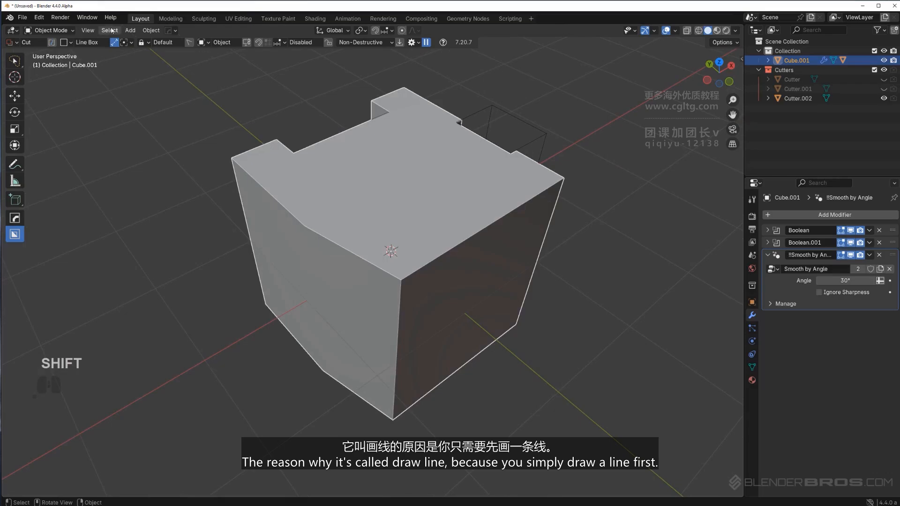
middle_drag(390, 180, 383, 187)
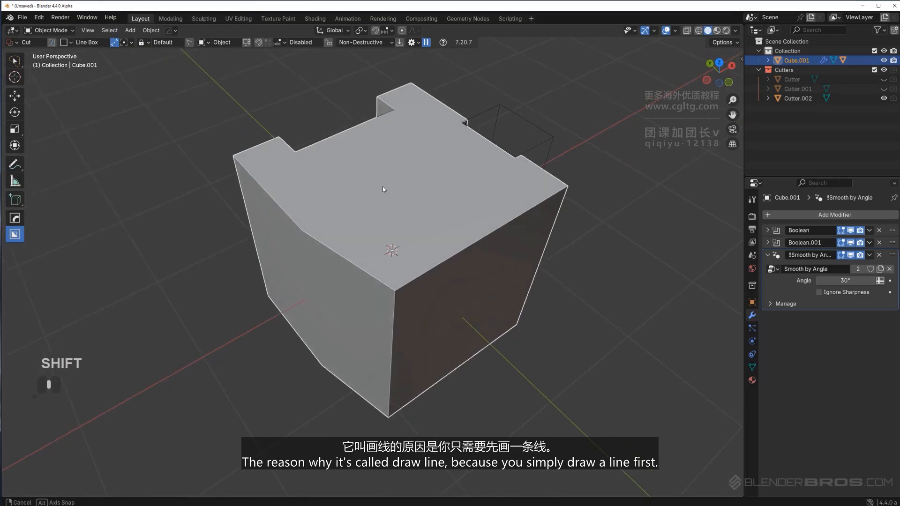
scroll(339, 229, up, 1)
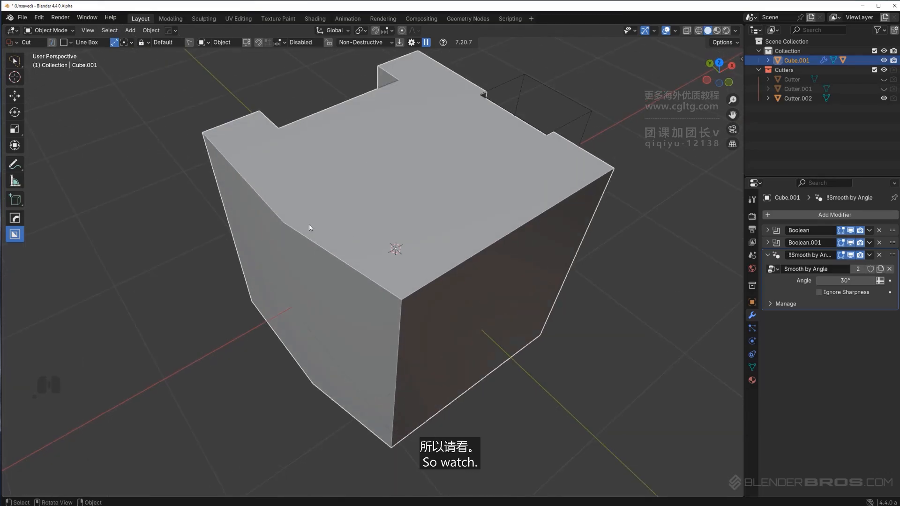
drag(309, 226, 327, 238)
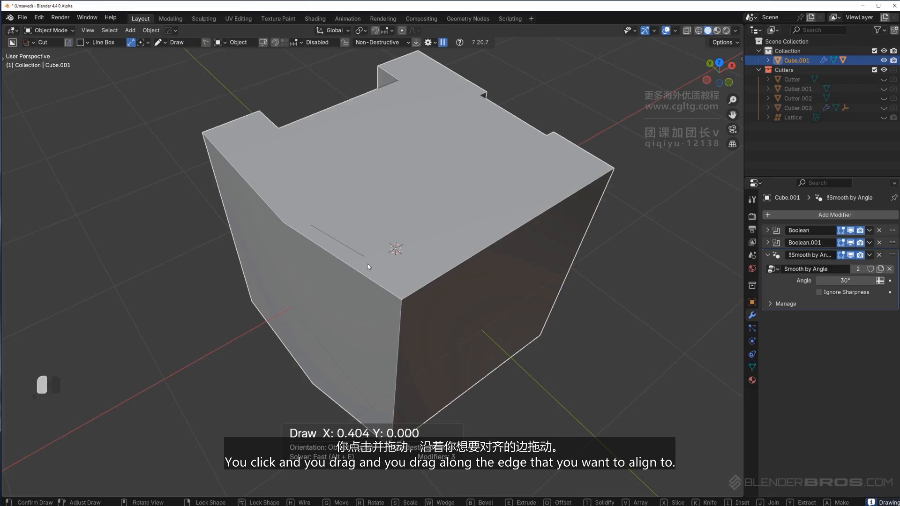
mouse_move(384, 276)
mouse_down()
mouse_move(350, 273)
mouse_move(380, 267)
mouse_move(330, 312)
mouse_up()
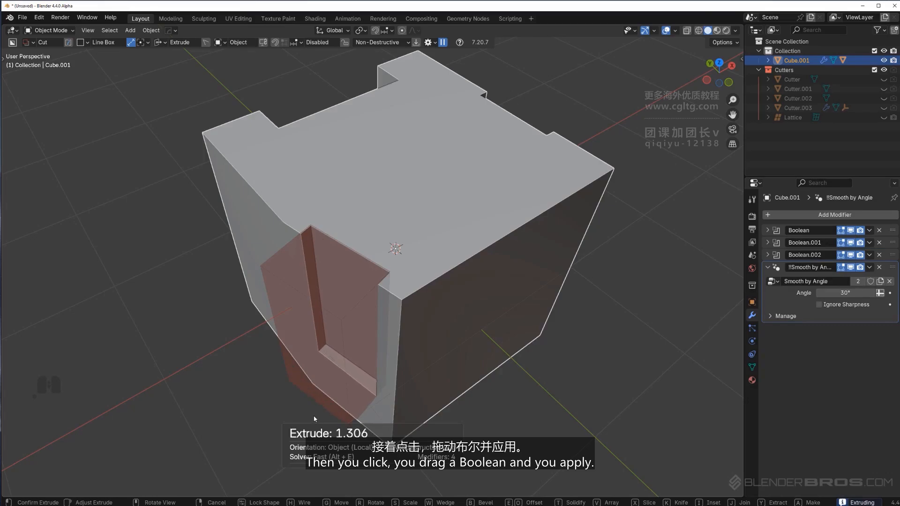
click(357, 395)
Orbit and zoom around the new notch to inspect its alignment to the angled face
scroll(357, 396, down, 4)
middle_drag(371, 356, 396, 328)
middle_drag(389, 249, 386, 311)
scroll(386, 311, up, 3)
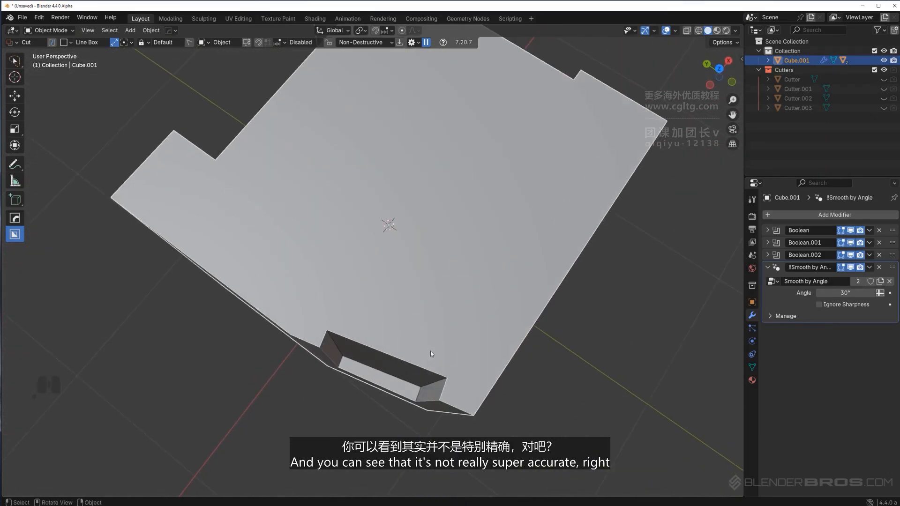
shift+middle_drag(430, 351, 398, 257)
scroll(400, 260, up, 2)
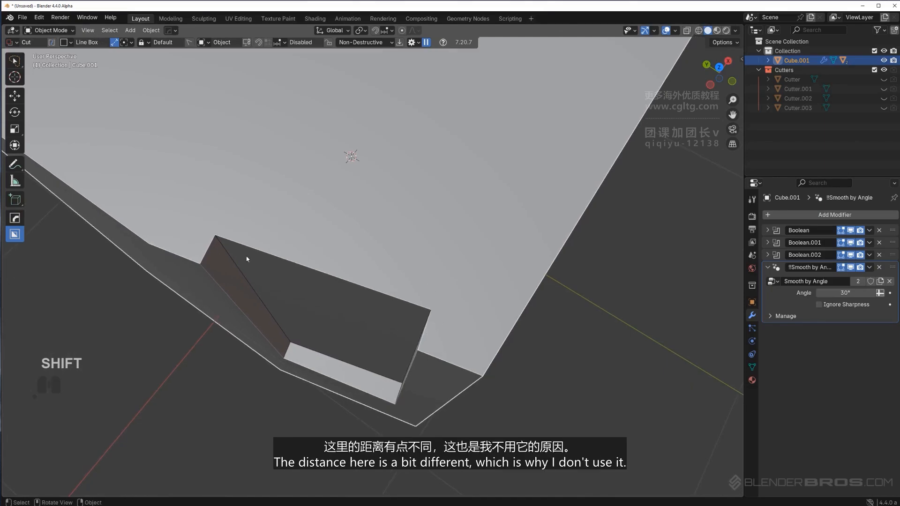
middle_drag(349, 282, 399, 273)
scroll(399, 272, up, 1)
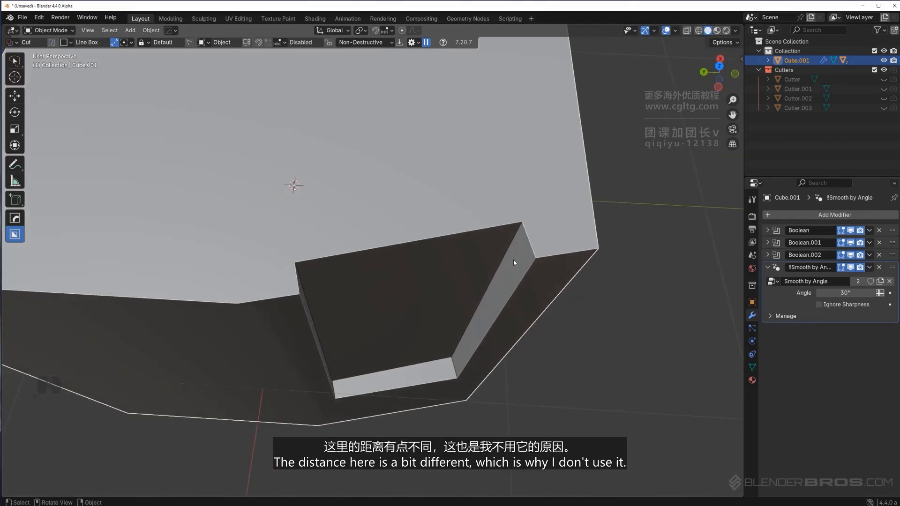
middle_drag(497, 242, 420, 238)
scroll(420, 238, down, 5)
Undo the line cut and set the cutter orientation to Nearest Edge
key(ctrl+z)
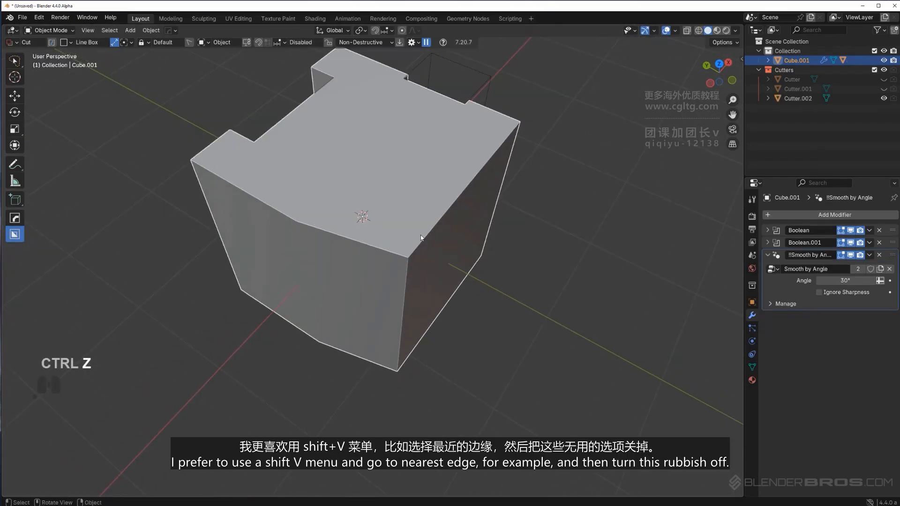
key(shift+v)
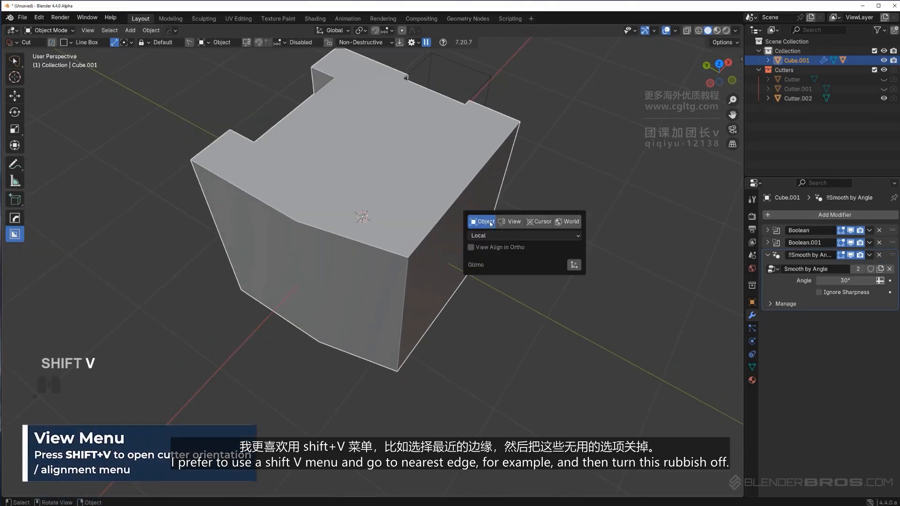
click(500, 236)
click(490, 269)
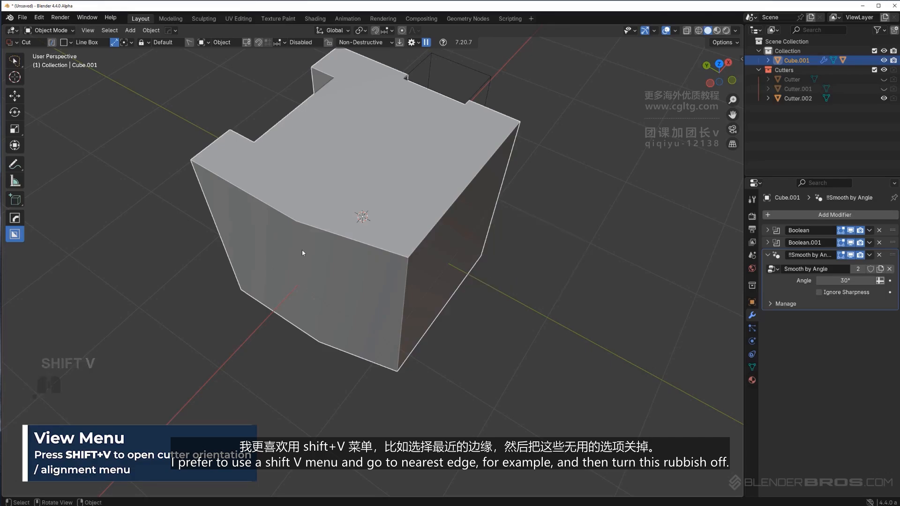
scroll(302, 249, up, 3)
drag(315, 205, 355, 242)
key(Escape)
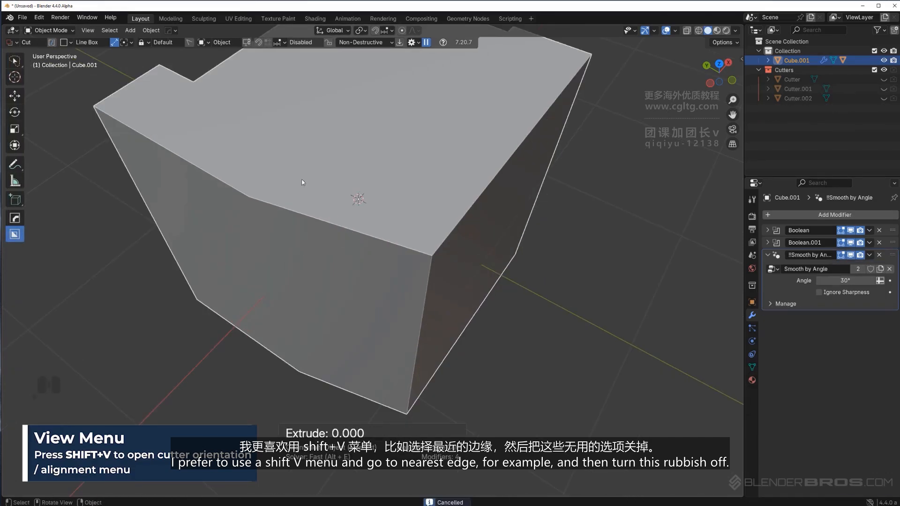
Switch the cutter shape back to Box and cut a notch into the angled side aligned to its nearest edge
click(118, 43)
drag(319, 209, 380, 262)
click(361, 335)
scroll(363, 286, up, 3)
mouse_move(365, 287)
middle_down()
mouse_move(397, 301)
mouse_move(371, 280)
middle_up()
scroll(371, 280, down, 4)
Open the orientation menu and the Box Helper to review the alignment and Draw Line options
key(shift+v)
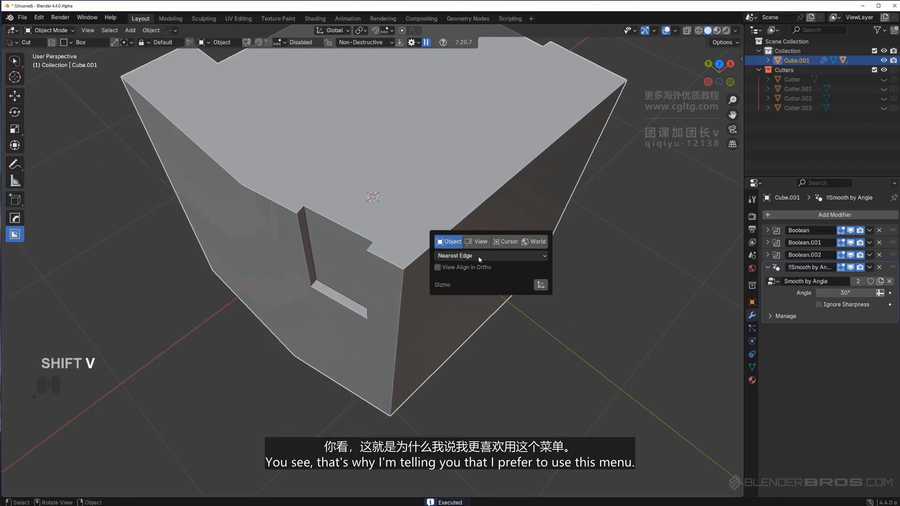
key(ctrl+d)
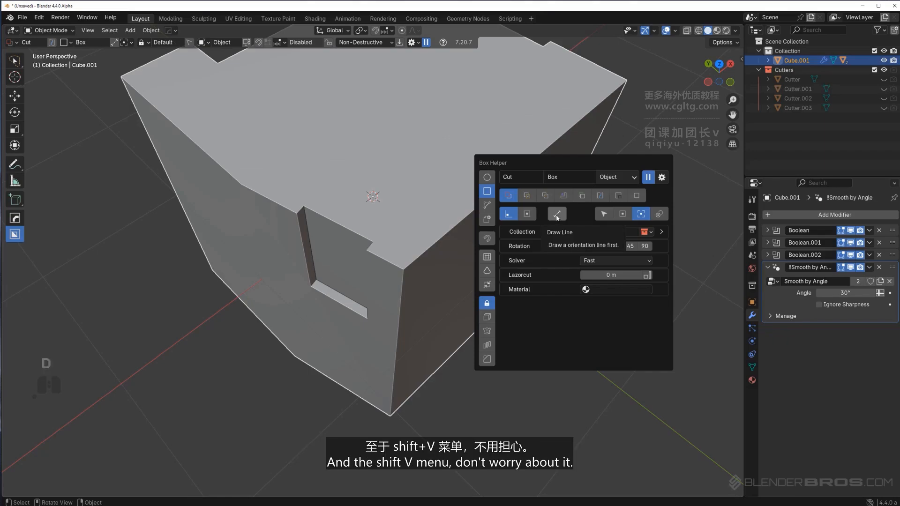
key(shift+v)
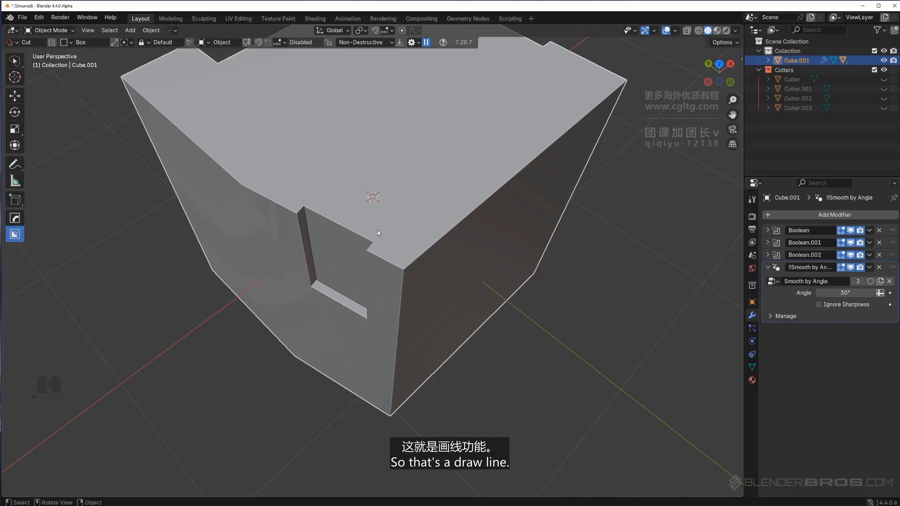
Switch the cutter shape to Circle in the Box Helper and review its Polygon circle type option
middle_drag(380, 230, 442, 228)
key(d)
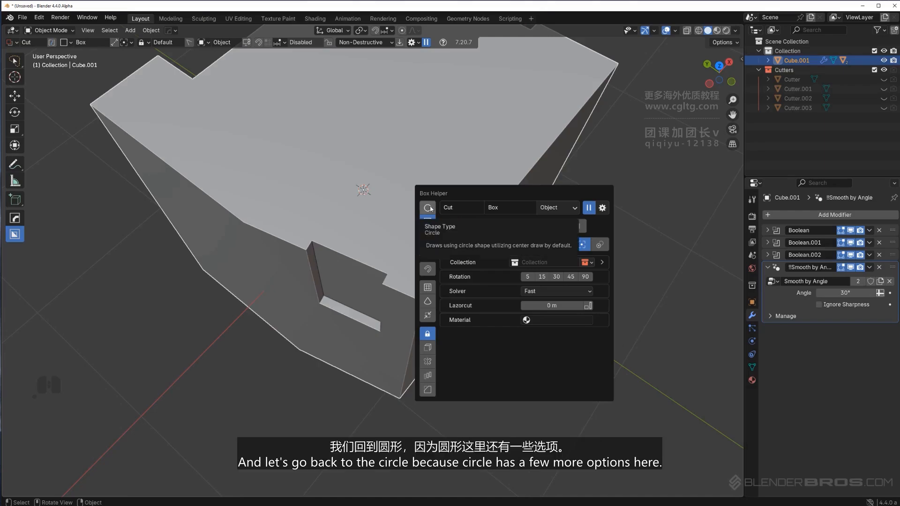
click(428, 207)
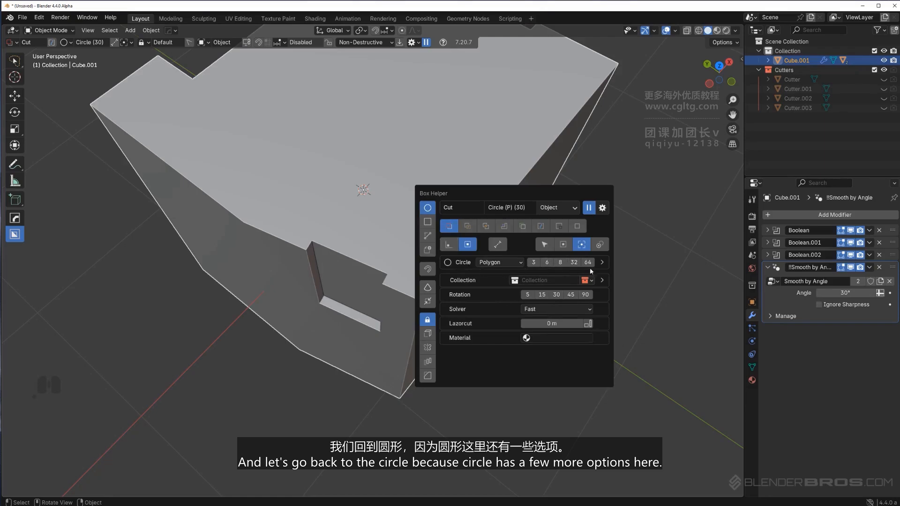
middle_drag(396, 268, 422, 276)
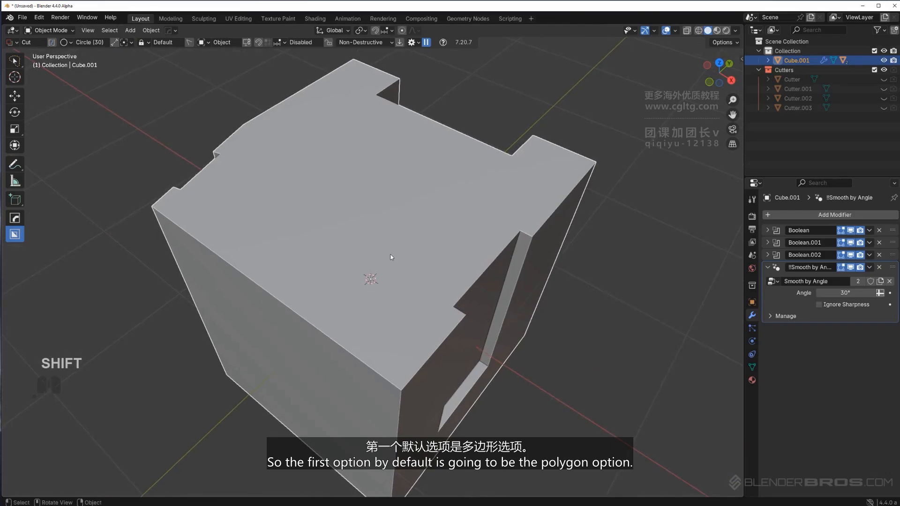
key(d)
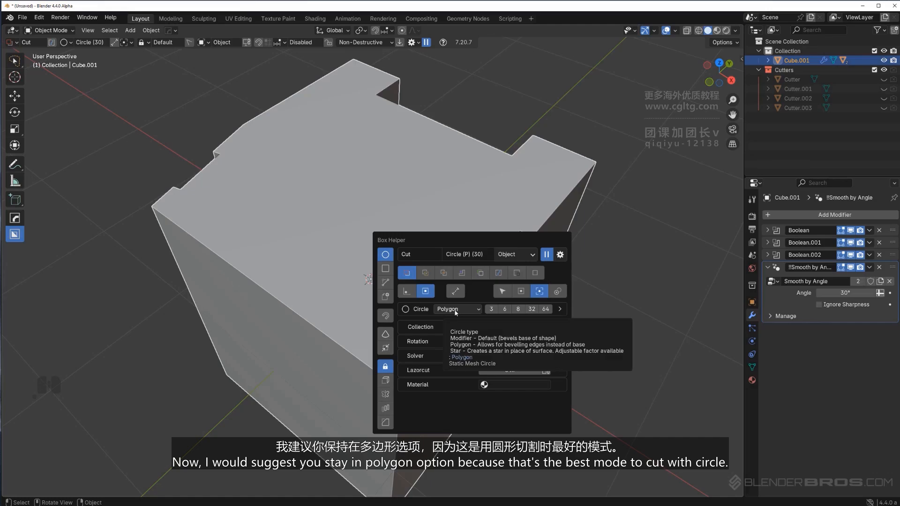
Cut a circular hole into the cube's top face, adjusting the circle's segment count while extruding
mouse_move(421, 211)
middle_down()
mouse_move(396, 219)
mouse_move(412, 212)
middle_up()
shift+middle_drag(402, 212, 403, 178)
drag(374, 183, 426, 185)
click(428, 196)
right_click(428, 197)
key(Escape)
key(ctrl+z)
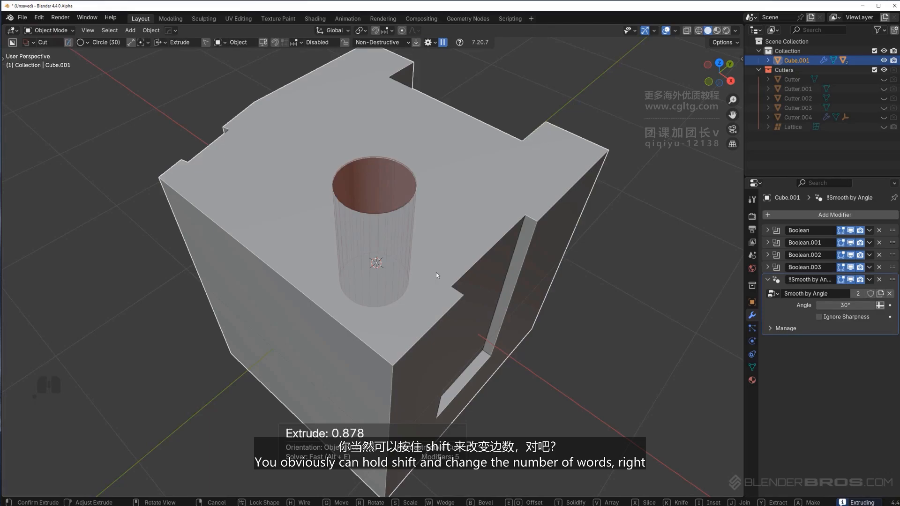
shift+scroll(439, 267, up, 18)
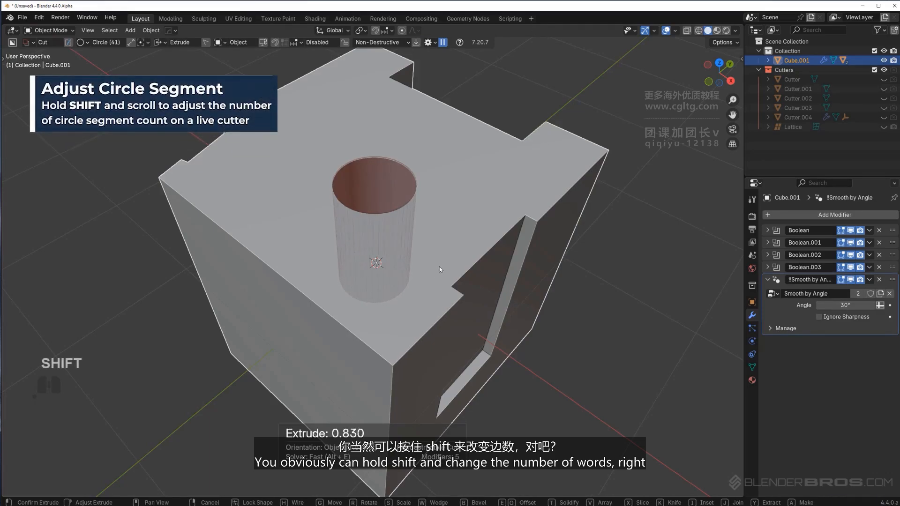
click(427, 236)
Set the circle's default vertex count to 32 in the Box Helper
key(d)
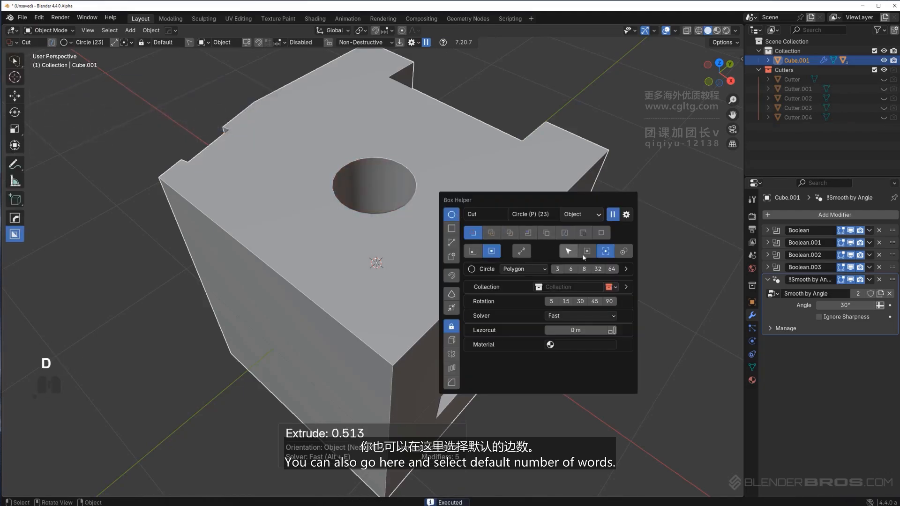
click(624, 268)
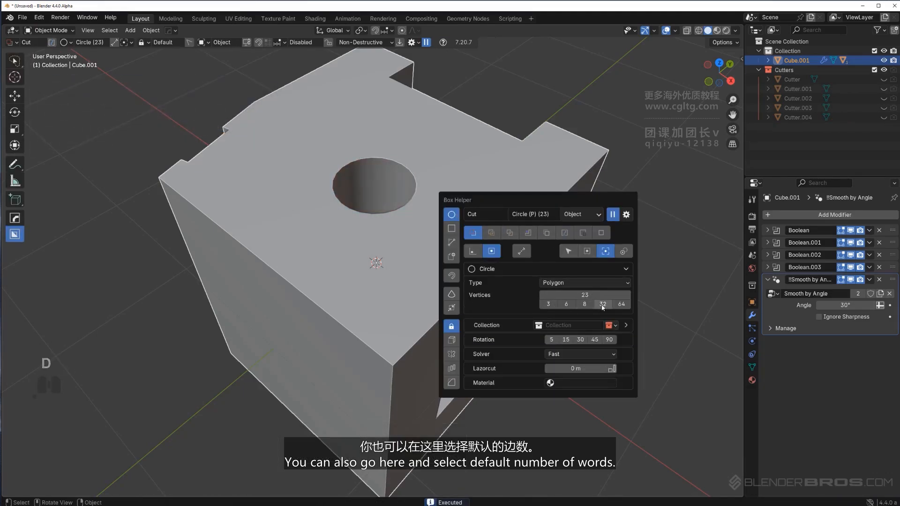
click(603, 304)
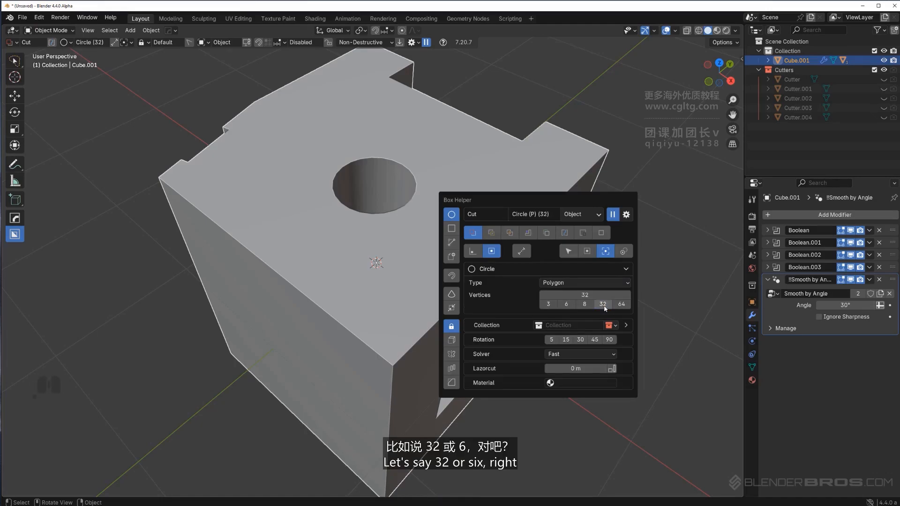
Cut two hexagonal holes into the cube's top face
drag(396, 256, 434, 263)
click(433, 319)
mouse_move(457, 180)
mouse_down()
mouse_move(510, 191)
mouse_move(493, 189)
mouse_up()
click(486, 244)
Cut two 10-sided holes into the top face, raising the segment count to 10 while extruding the first
key(d)
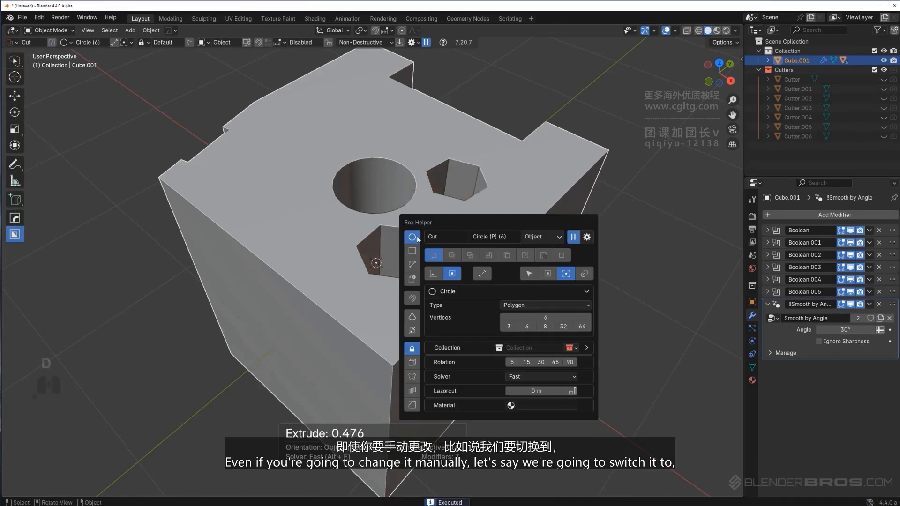
mouse_move(276, 148)
mouse_down()
mouse_move(398, 123)
mouse_move(322, 133)
mouse_up()
shift+scroll(322, 133, up, 4)
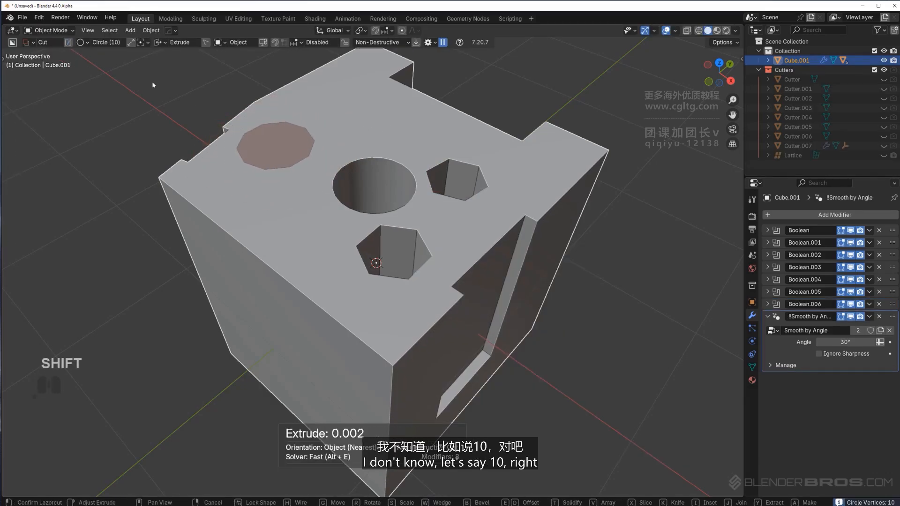
click(294, 210)
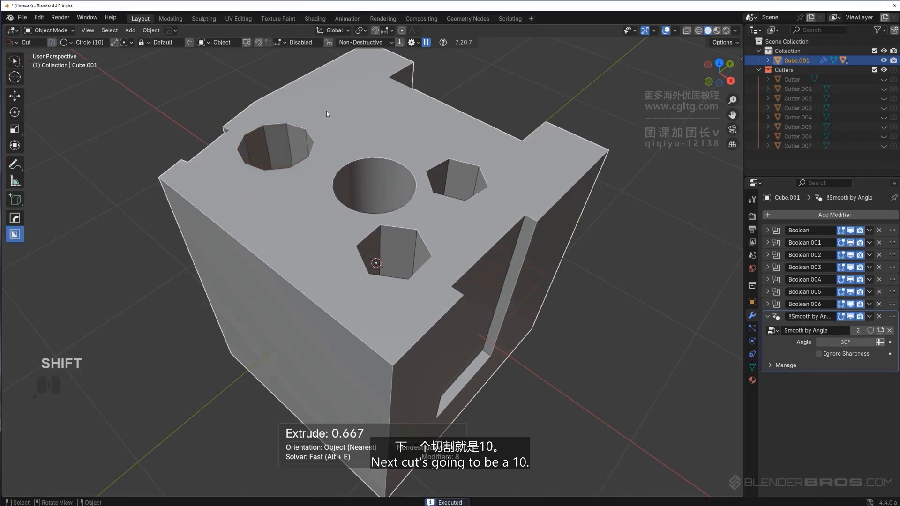
mouse_move(328, 111)
mouse_down()
mouse_move(354, 115)
mouse_move(373, 131)
mouse_up()
click(388, 189)
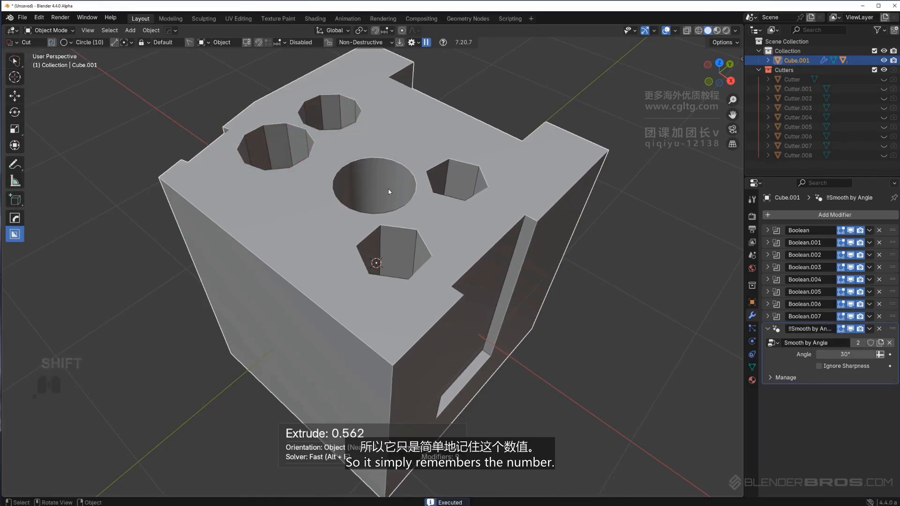
Set the circle vertices to 30 and the circle type to Modifier in the Box Helper
key(d)
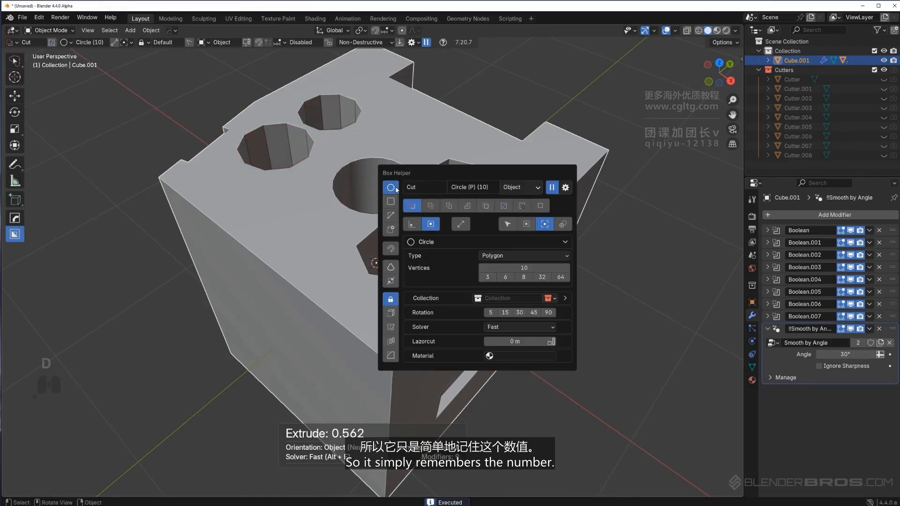
click(528, 267)
text(30)
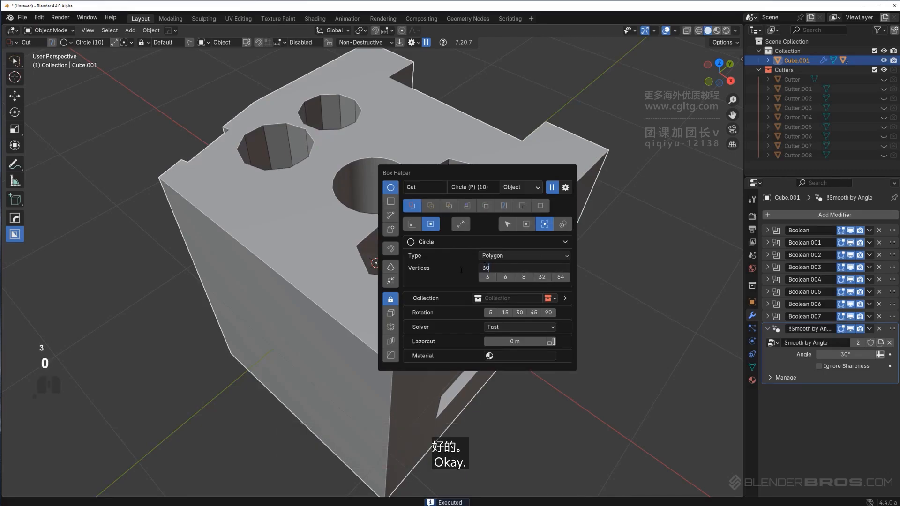
click(460, 269)
click(501, 256)
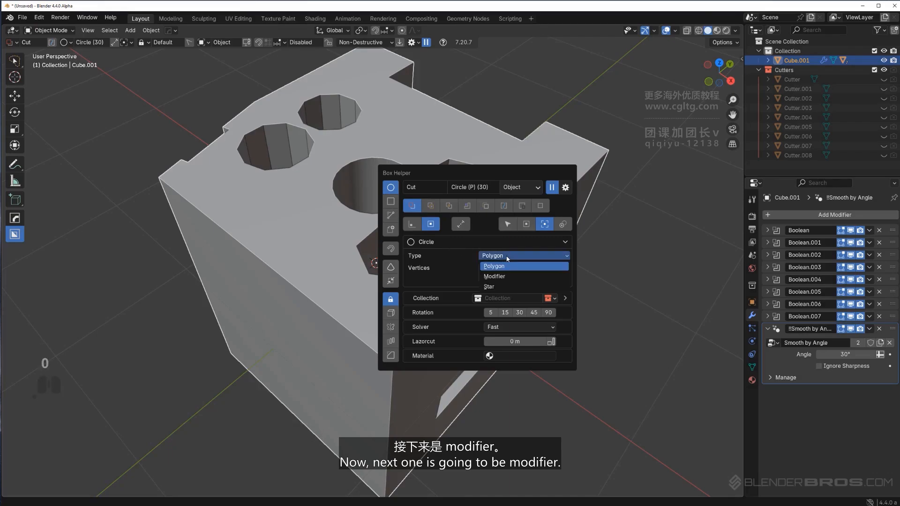
click(516, 280)
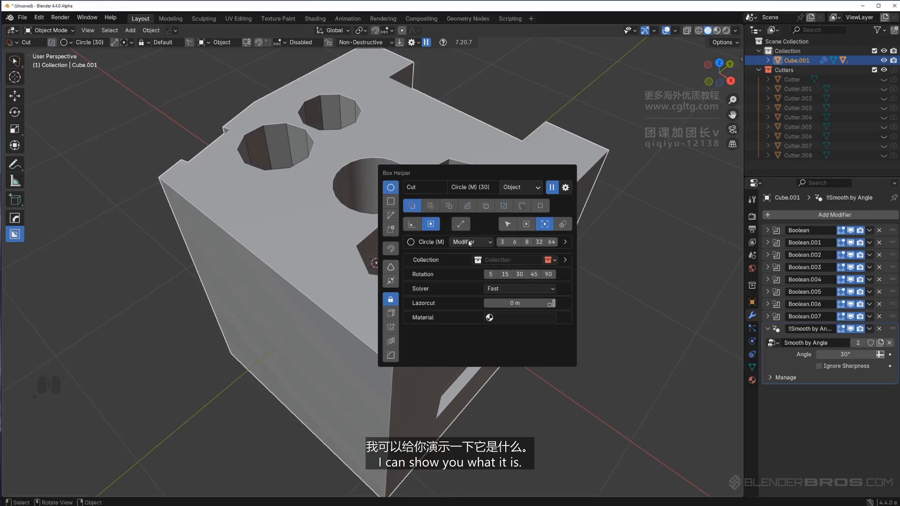
Enable keeping the Screw modifier in the BoxCutter Behavior settings
click(417, 43)
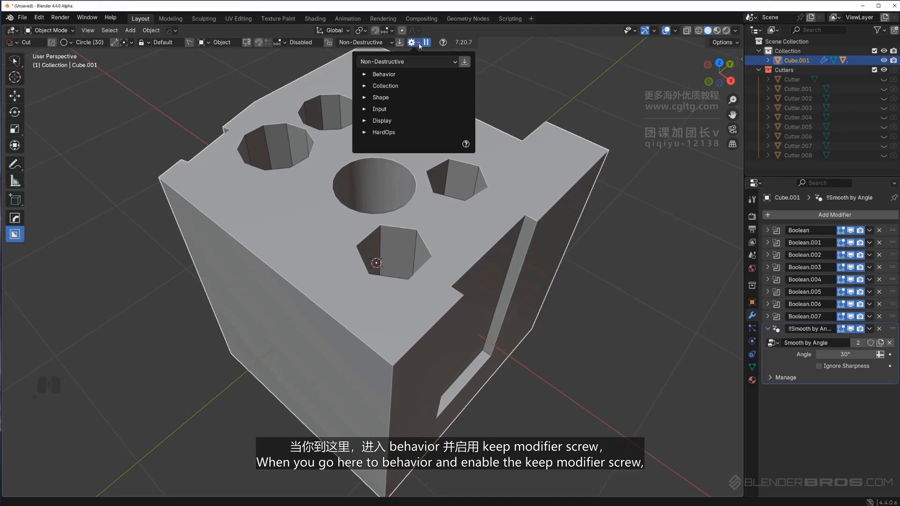
click(366, 75)
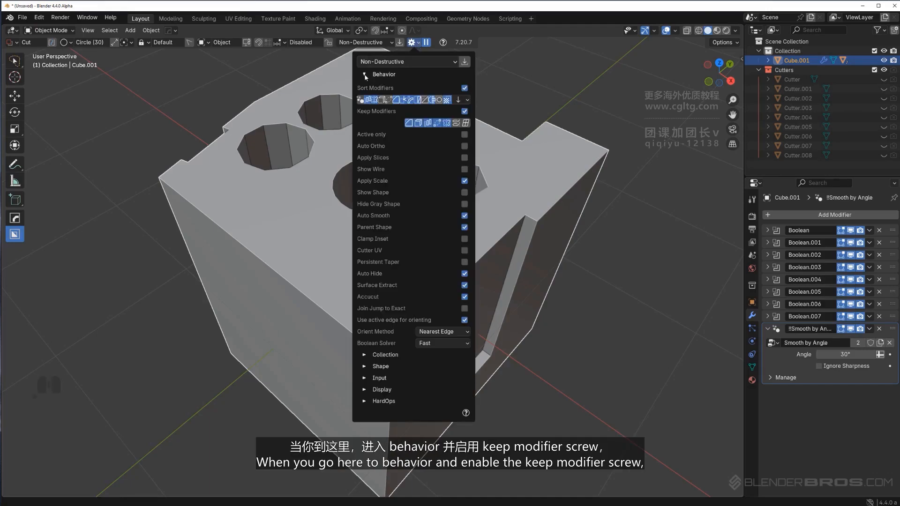
click(457, 125)
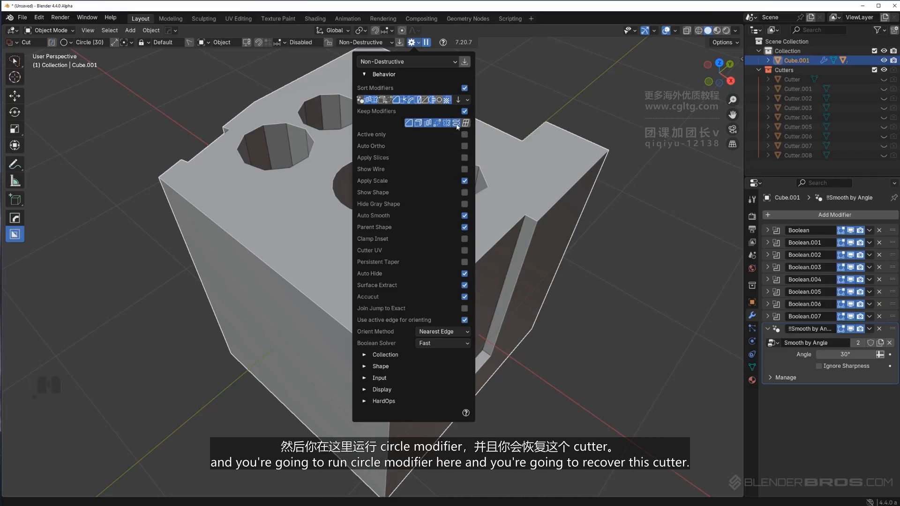
Cut a circular hole through the cube's front face with the Modifier circle type
scroll(325, 281, down, 4)
scroll(351, 258, up, 2)
mouse_move(325, 281)
middle_down()
mouse_move(351, 257)
mouse_move(333, 271)
middle_up()
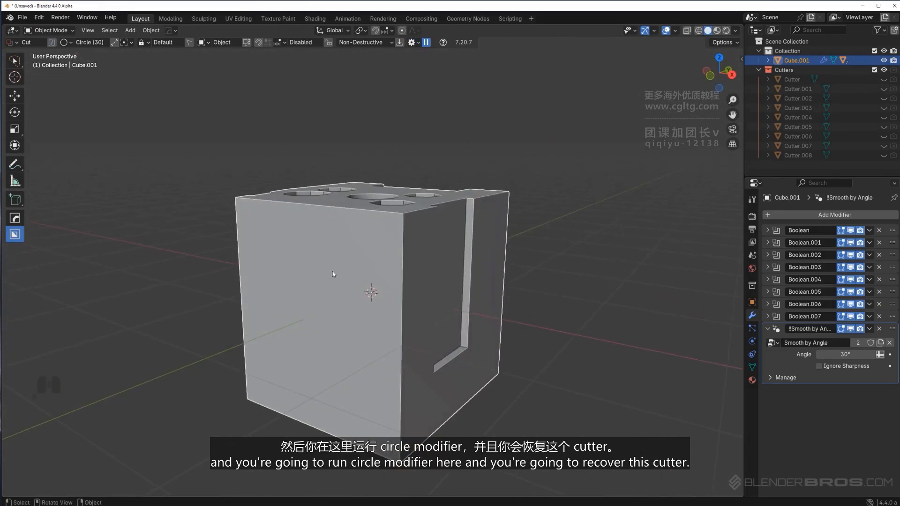
drag(312, 287, 440, 274)
click(488, 251)
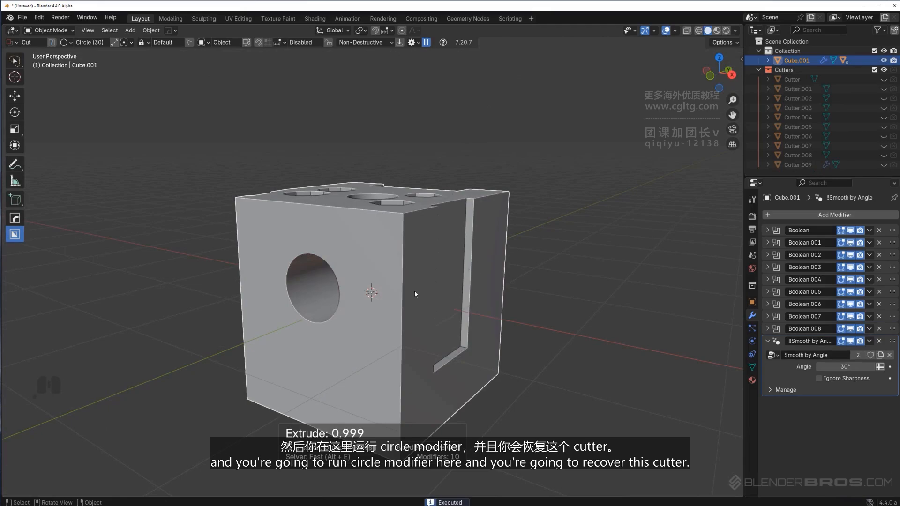
Select the new circle cutter and inspect its Screw modifier
key(q)
click(392, 305)
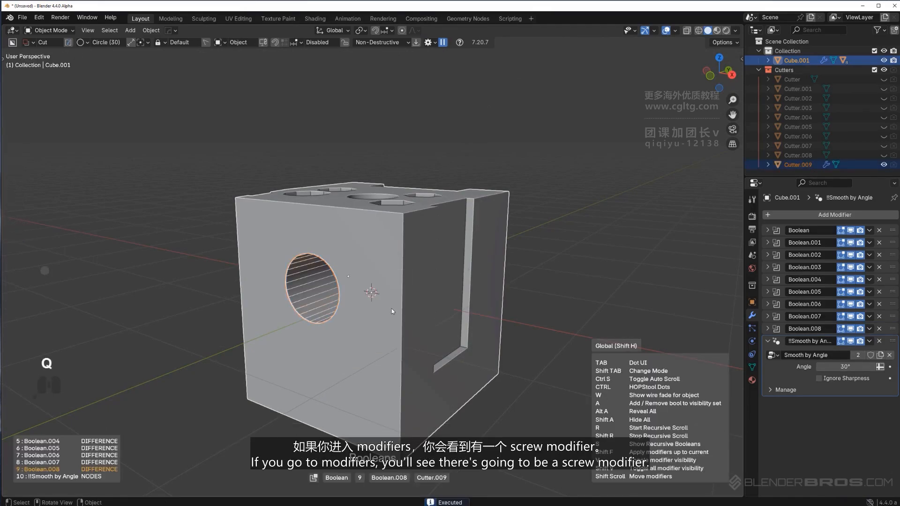
click(568, 300)
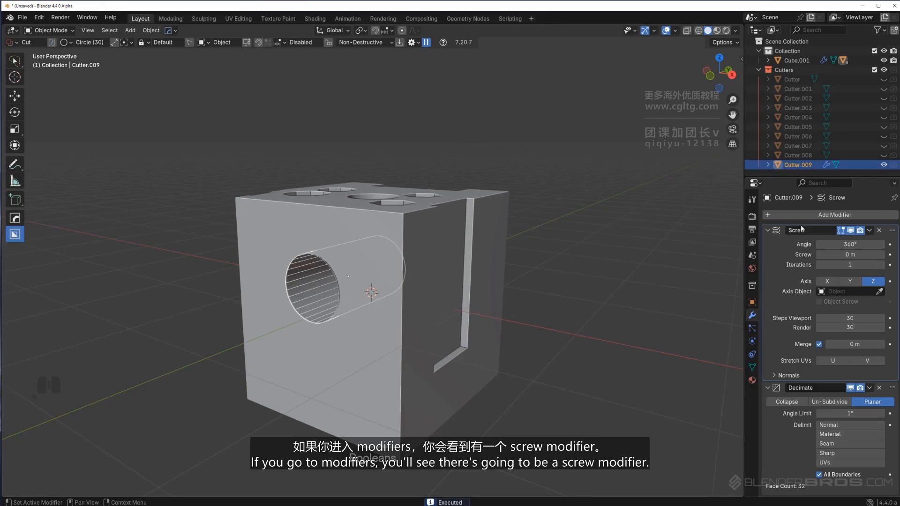
middle_drag(366, 295, 339, 287)
scroll(338, 287, up, 2)
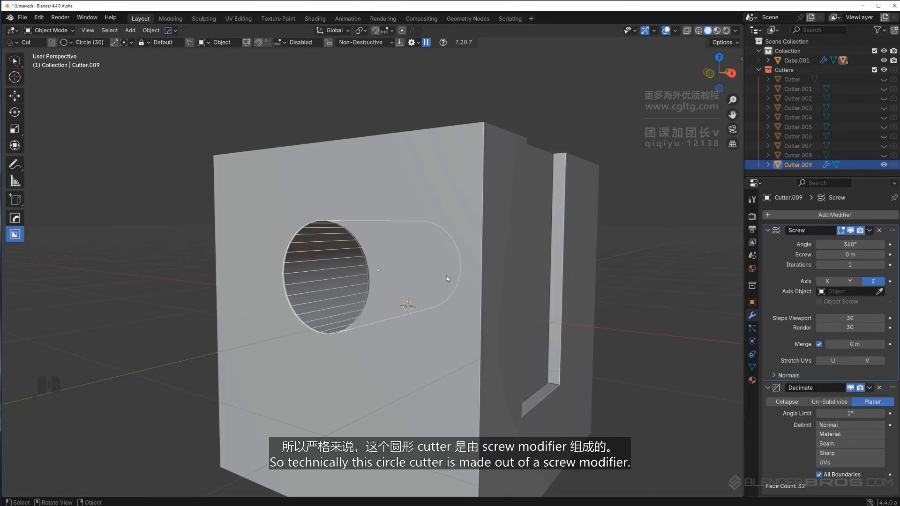
Set the circle type to Star in the Box Helper
middle_drag(433, 270, 456, 262)
scroll(437, 270, down, 3)
key(d)
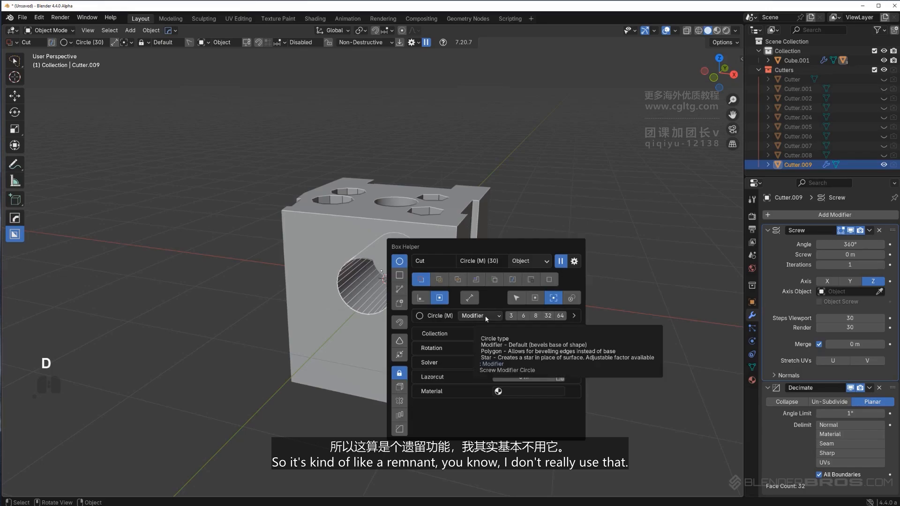
click(482, 316)
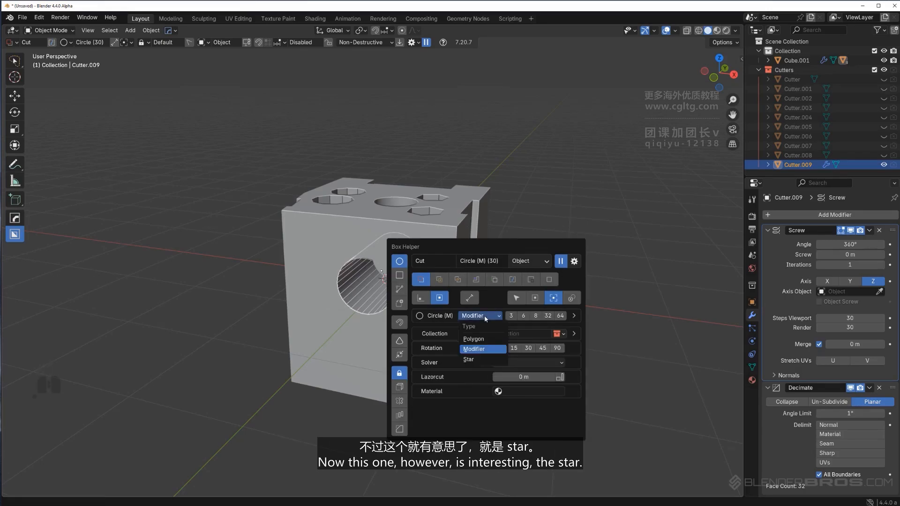
click(490, 360)
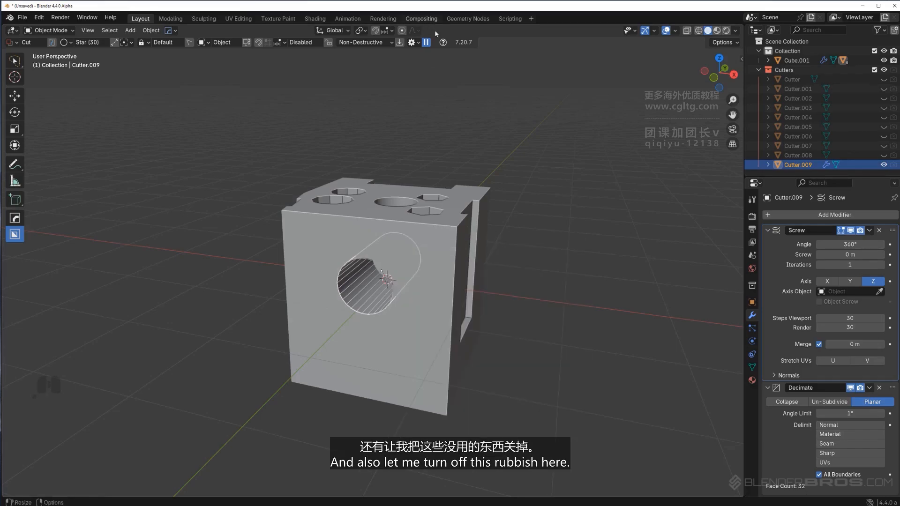
Disable keeping the Screw modifier in the Behavior settings
click(413, 42)
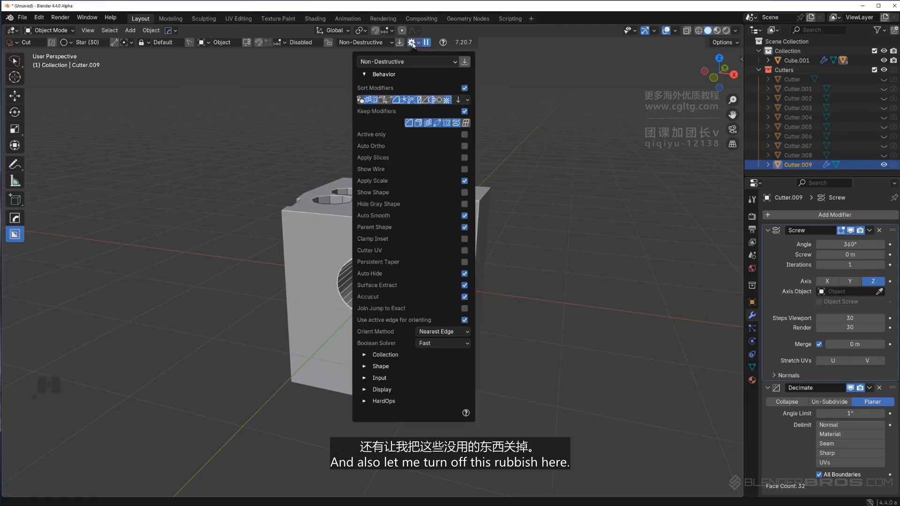
click(456, 123)
Select all objects in the scene and delete them
key(a)
key(q)
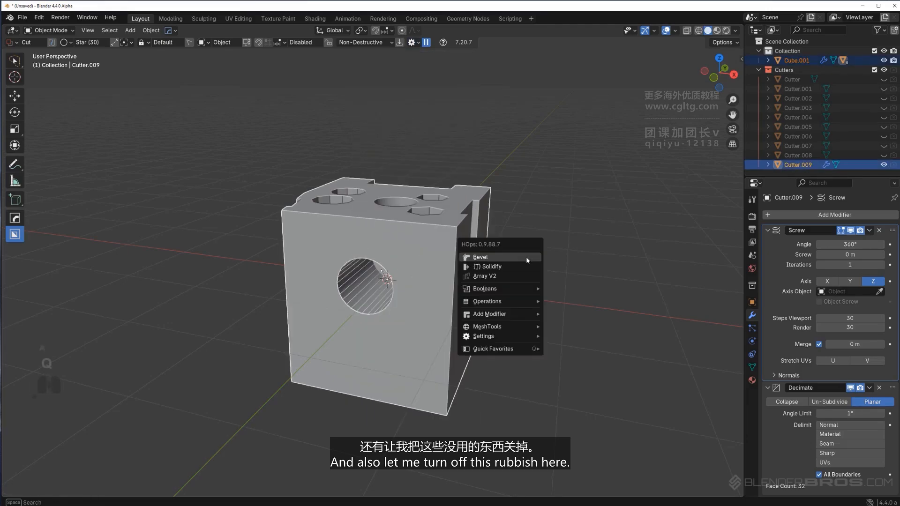
click(526, 257)
key(a)
click(517, 263)
key(x)
click(520, 255)
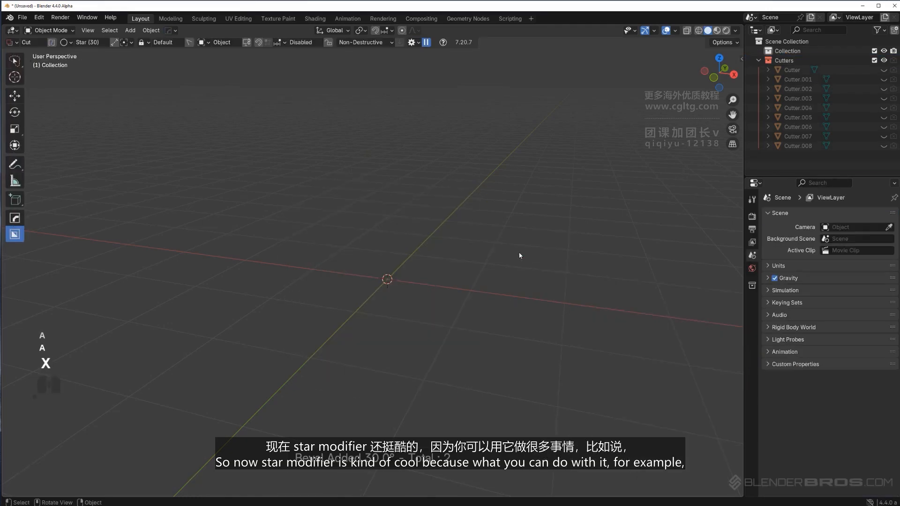
Add a new cube mesh to the scene
key(shift+a)
mouse_move(434, 274)
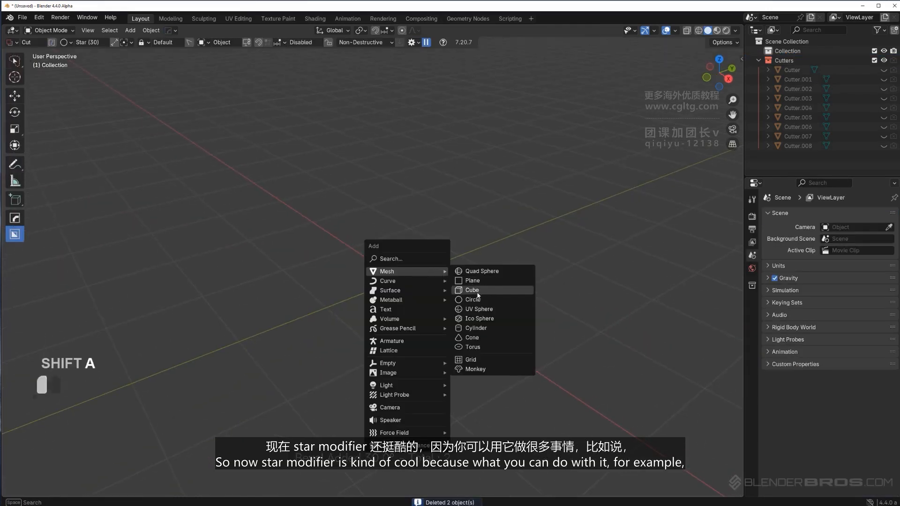
click(469, 290)
mouse_move(440, 263)
shift+middle_down()
mouse_move(422, 255)
mouse_move(427, 263)
shift+middle_up()
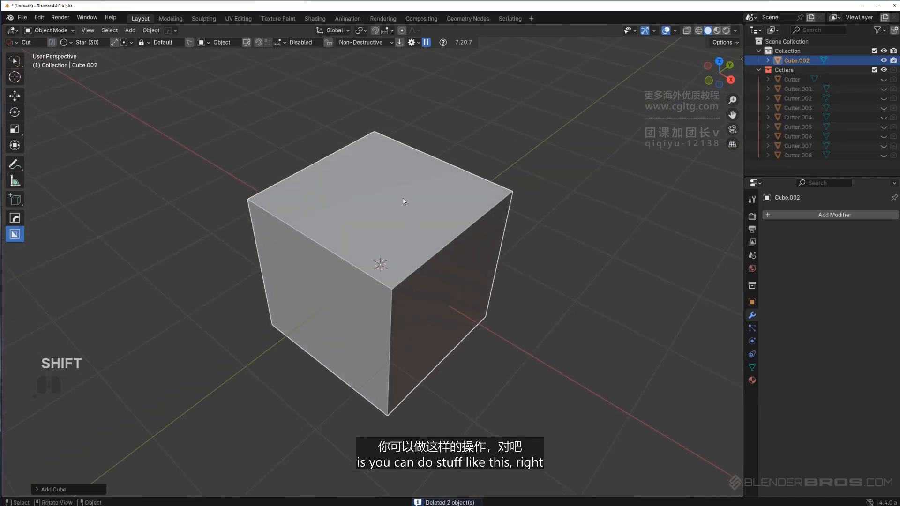
Cut an 11-point star into the cube's top face, adding a bevel and a solidify to form a cogwheel outline
drag(379, 201, 462, 198)
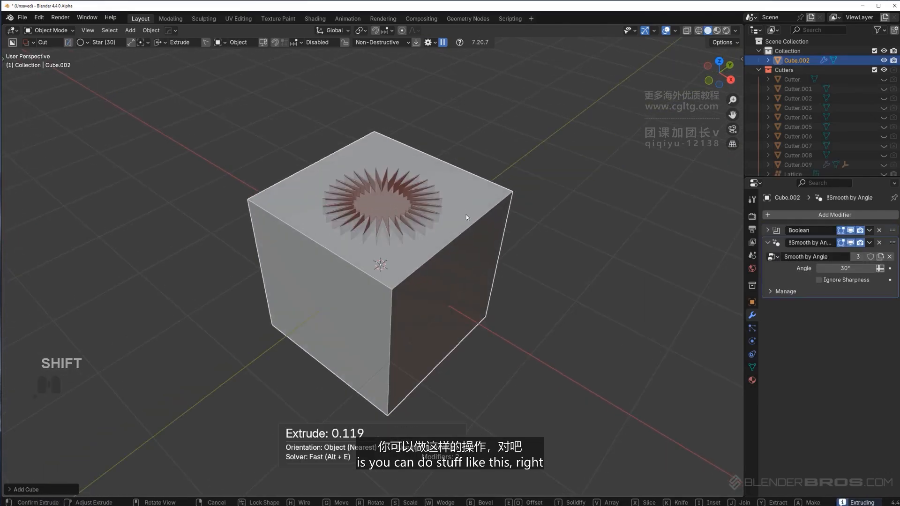
shift+scroll(458, 236, down, 8)
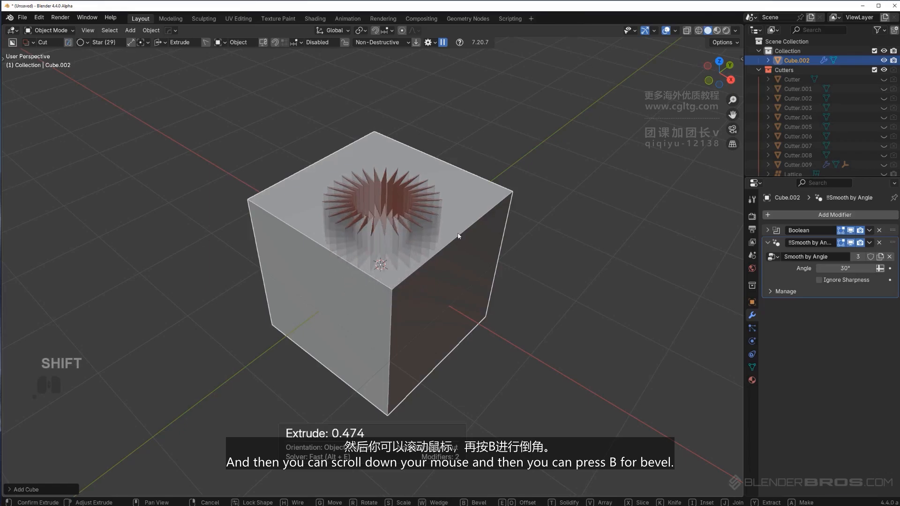
shift+scroll(457, 235, down, 11)
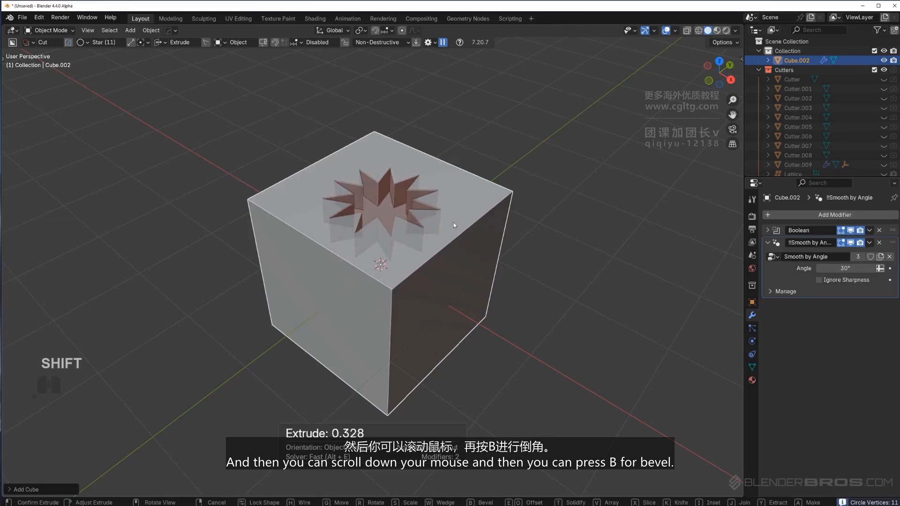
key(b)
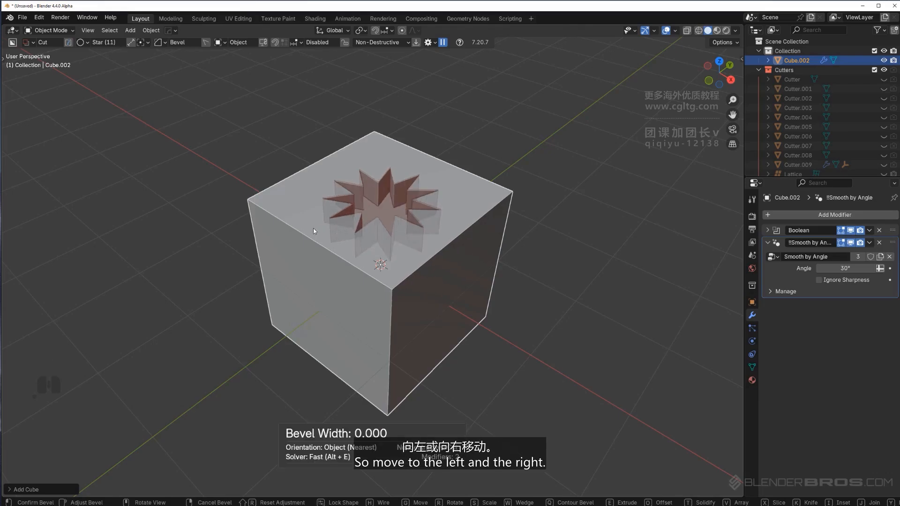
scroll(328, 227, up, 1)
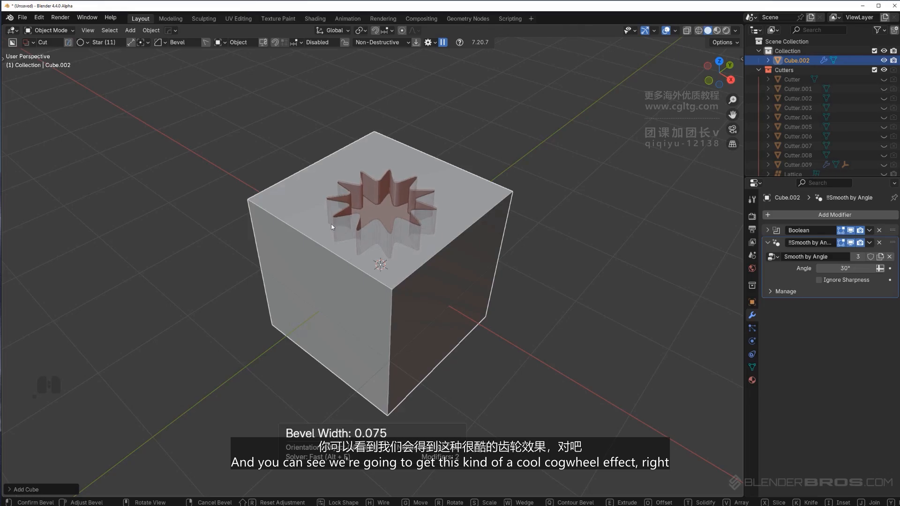
scroll(311, 215, down, 3)
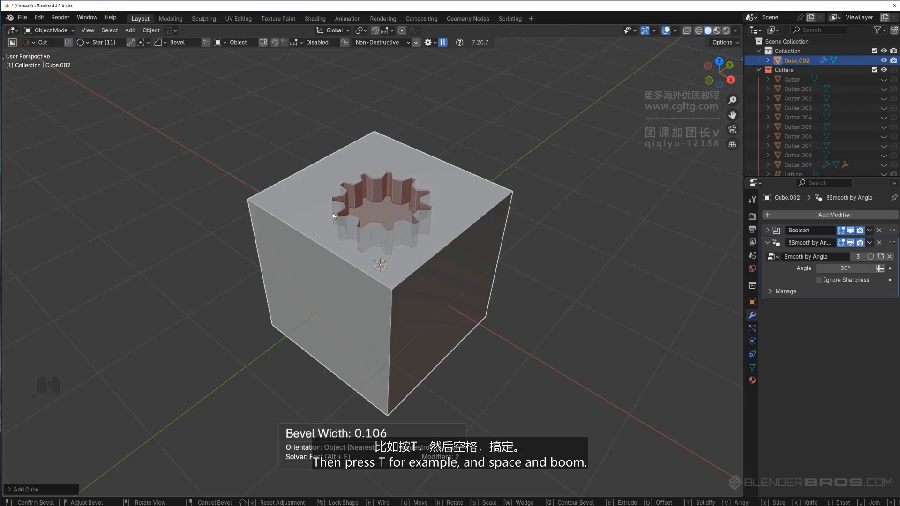
key(t)
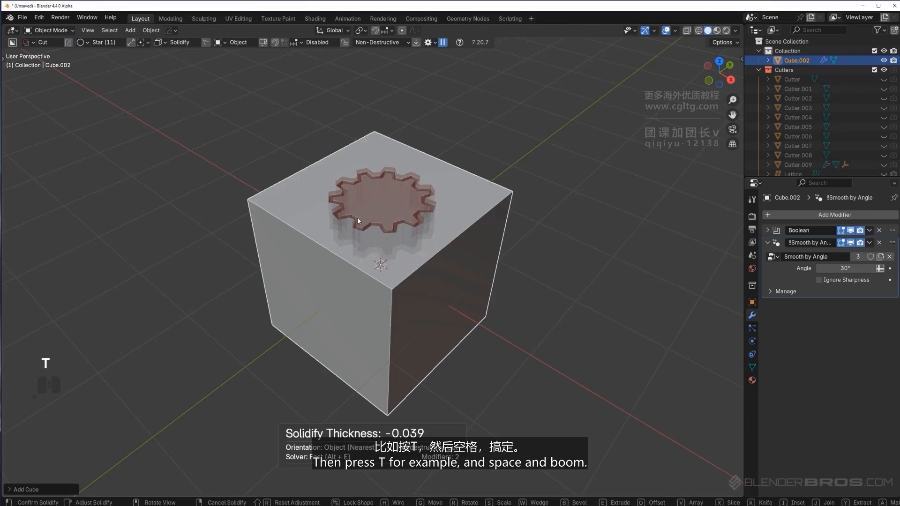
key(space)
Create a separate beveled 11-point cogwheel mesh beside the cube using Make mode
middle_drag(427, 225, 426, 262)
scroll(439, 243, up, 3)
middle_drag(468, 237, 441, 224)
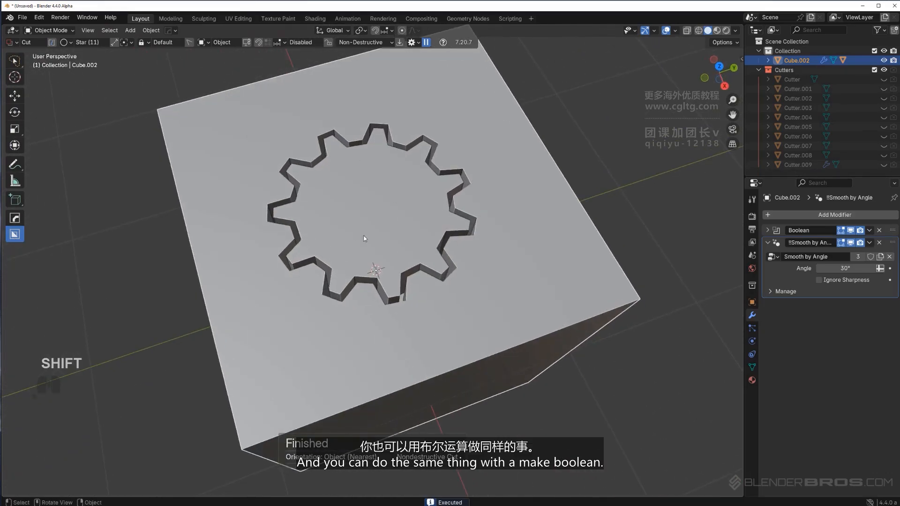
scroll(483, 246, down, 5)
shift+middle_drag(503, 231, 404, 228)
click(403, 228)
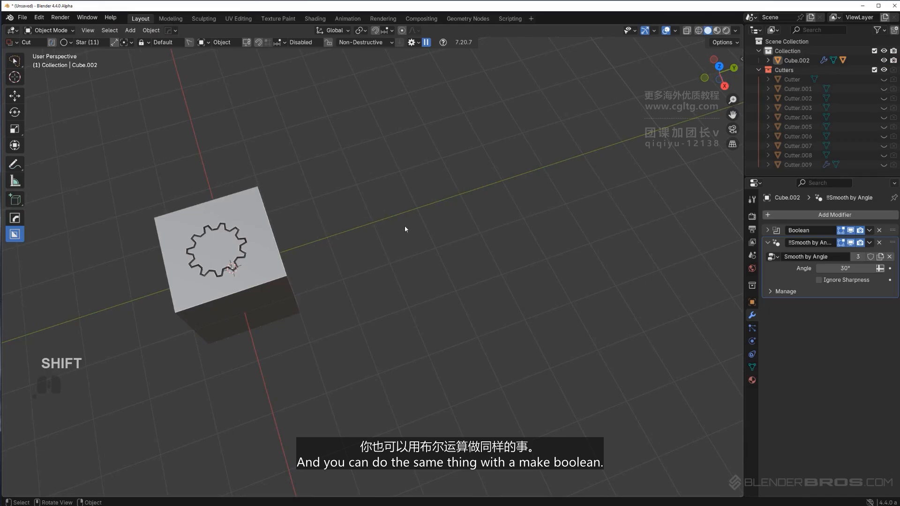
mouse_move(436, 229)
mouse_down()
mouse_move(536, 233)
mouse_move(506, 242)
mouse_up()
key(b)
key(Tab)
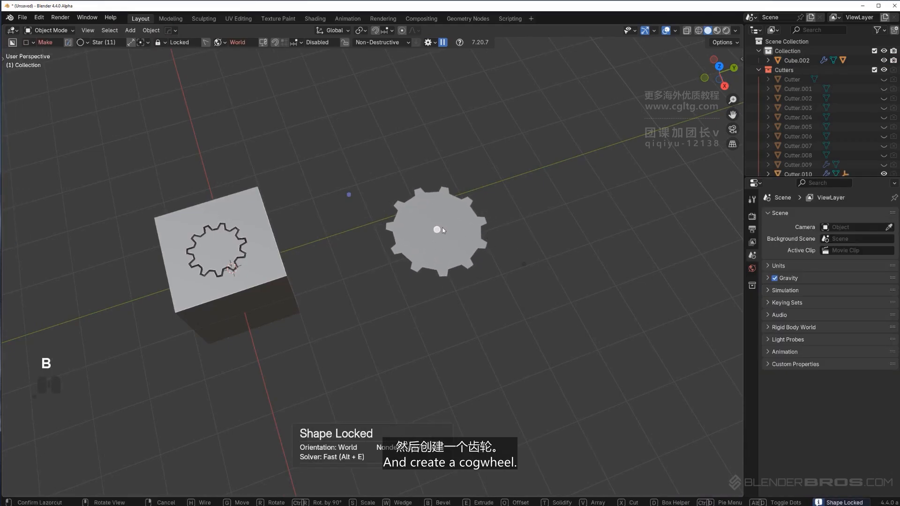
drag(436, 231, 442, 207)
click(543, 246)
Cut a beveled, tapered three-point star triangle into the cube's side face
middle_drag(544, 249, 532, 194)
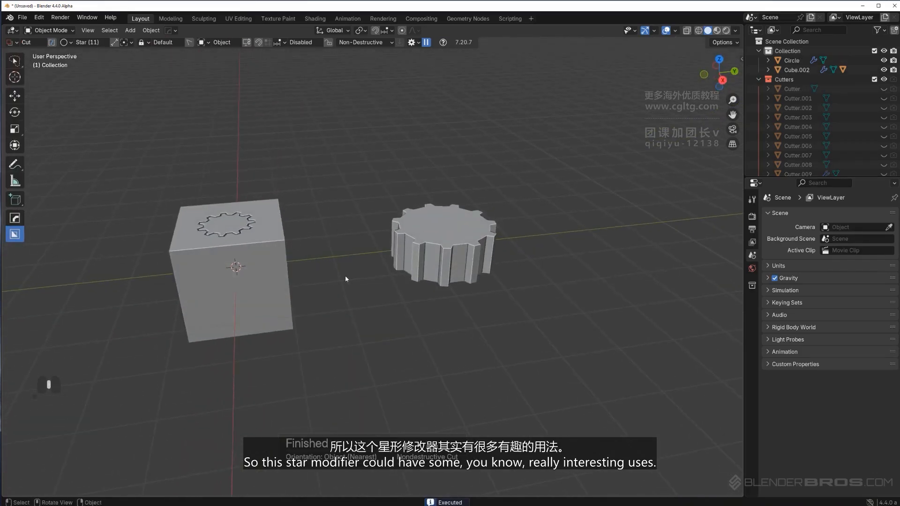
middle_drag(345, 278, 461, 307)
key(d)
shift+middle_drag(293, 263, 403, 240)
middle_drag(286, 279, 333, 254)
scroll(322, 269, up, 3)
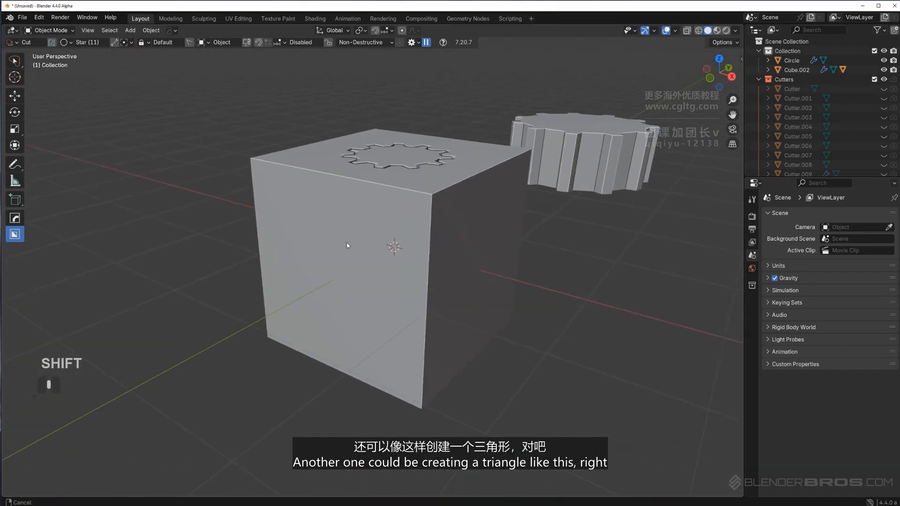
click(333, 254)
mouse_move(337, 238)
shift+mouse_down()
mouse_move(427, 269)
mouse_move(496, 235)
shift+mouse_up()
shift+scroll(479, 240, down, 8)
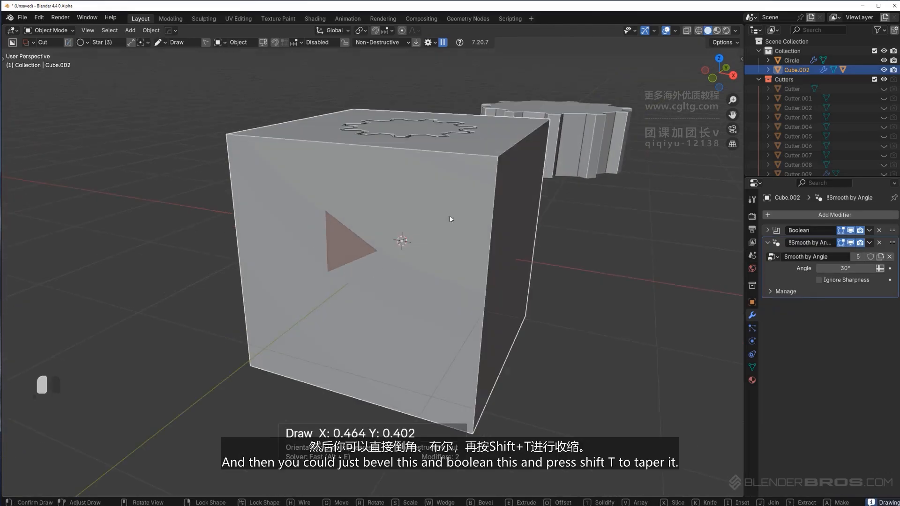
drag(449, 215, 451, 215)
key(b)
click(481, 211)
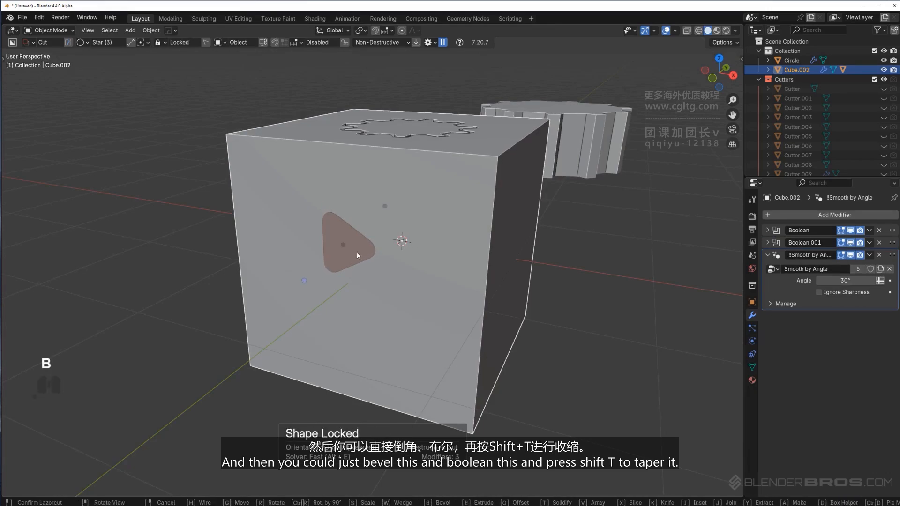
drag(350, 241, 371, 231)
key(shift+t)
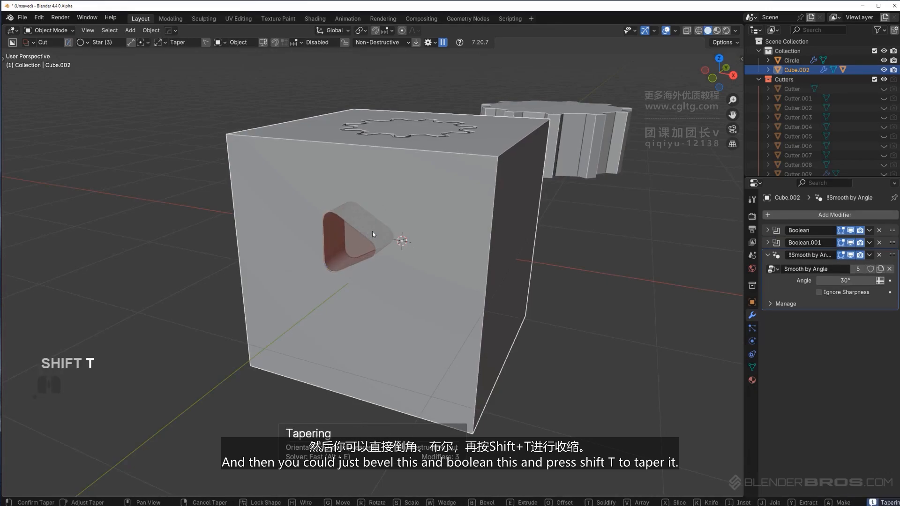
click(328, 243)
click(454, 219)
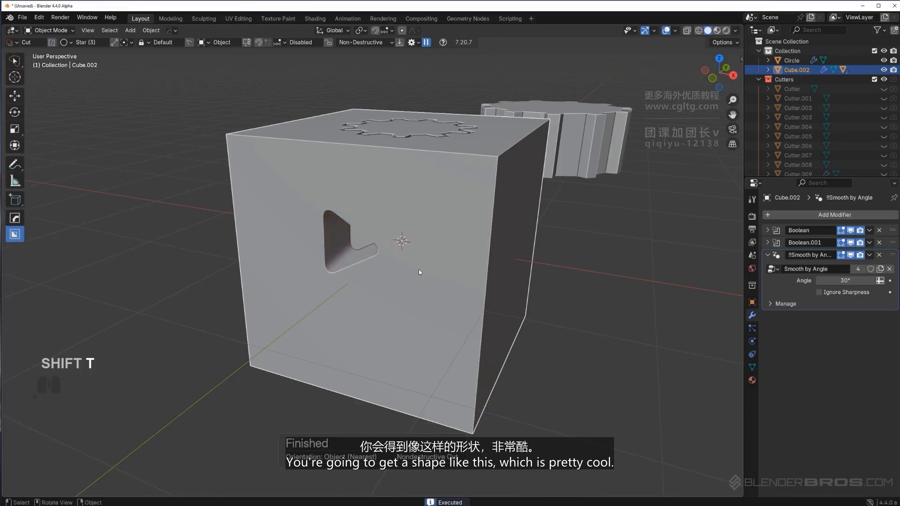
Try a star cut on a fresh cube with the star factor set to 1
middle_drag(418, 269, 449, 263)
scroll(449, 264, down, 4)
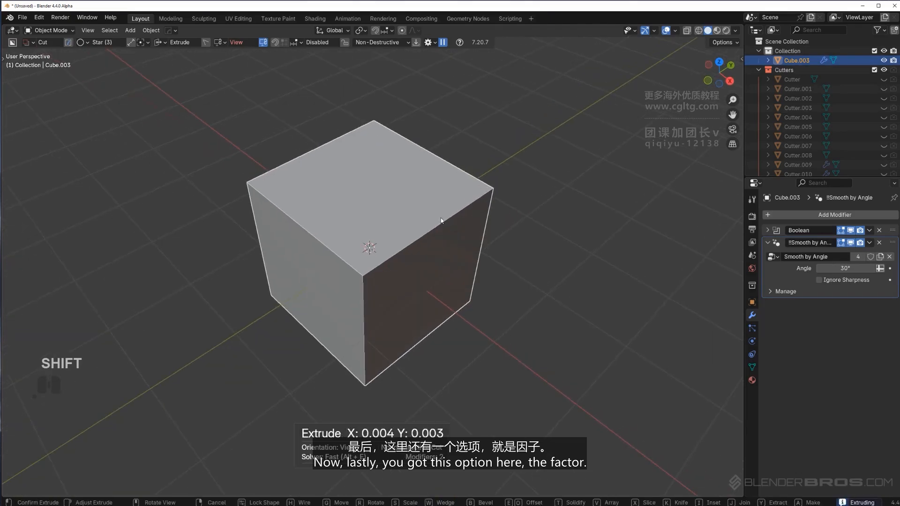
key(d)
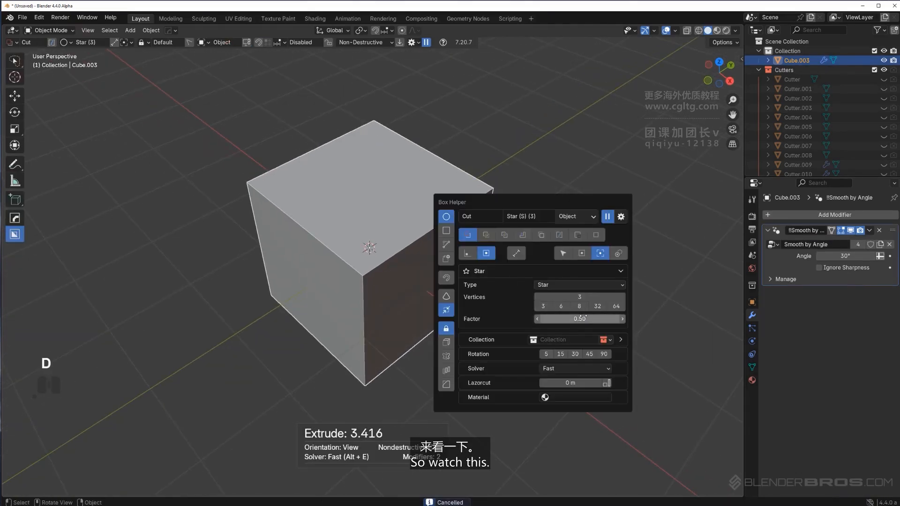
click(590, 319)
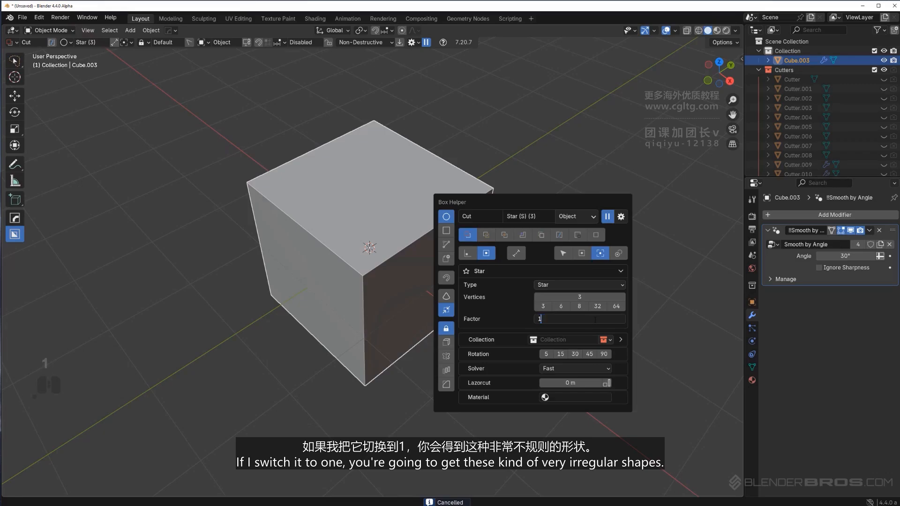
text(1)
key(Return)
key(ctrl+z)
key(ctrl+z)
key(ctrl+z)
mouse_move(371, 192)
mouse_down()
mouse_move(476, 132)
mouse_move(525, 74)
mouse_up()
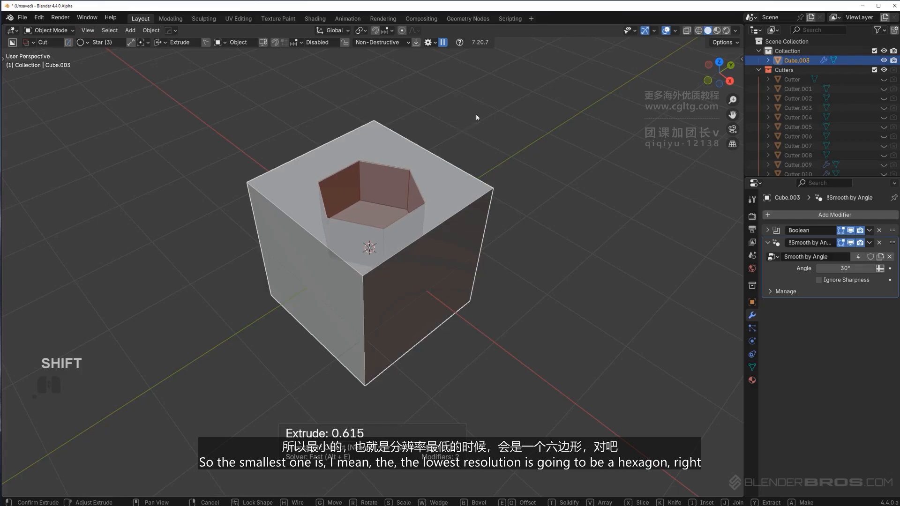
right_click(487, 108)
key(ctrl+z)
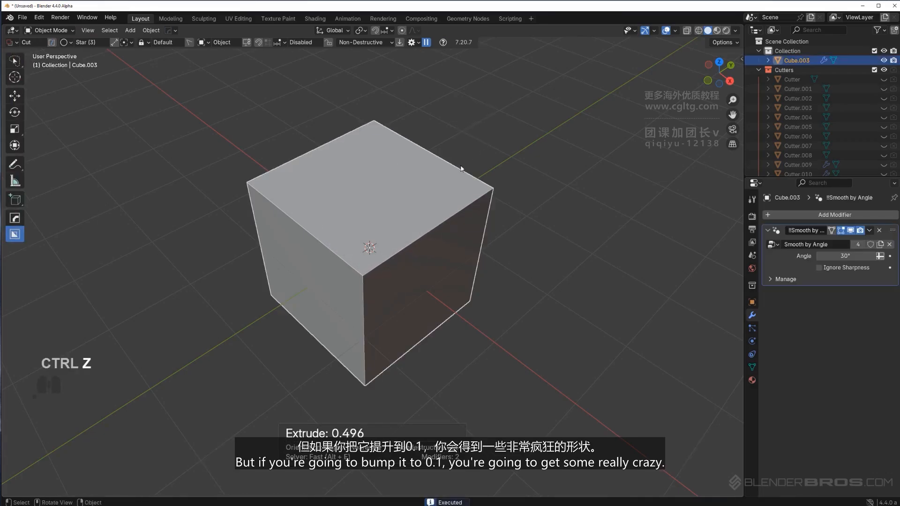
Set the star factor to 0.1 in the Box Helper
key(d)
click(511, 286)
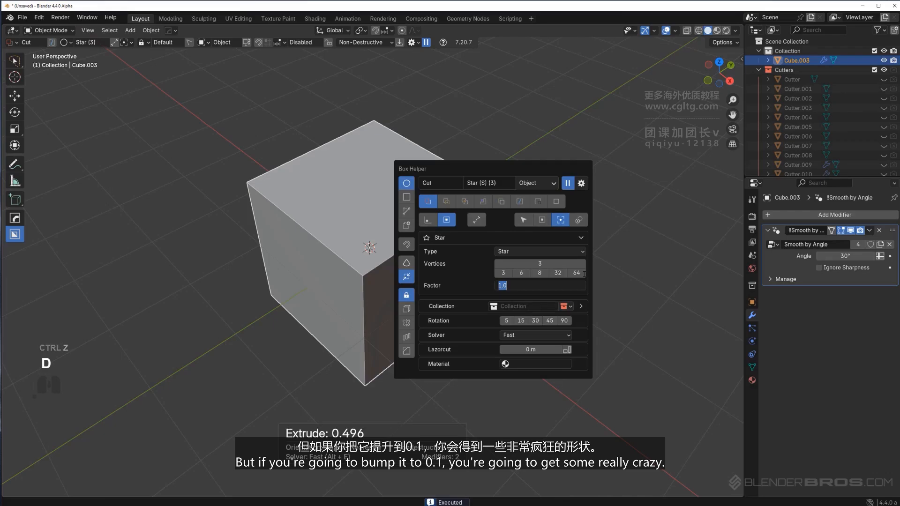
text(0.1)
key(Return)
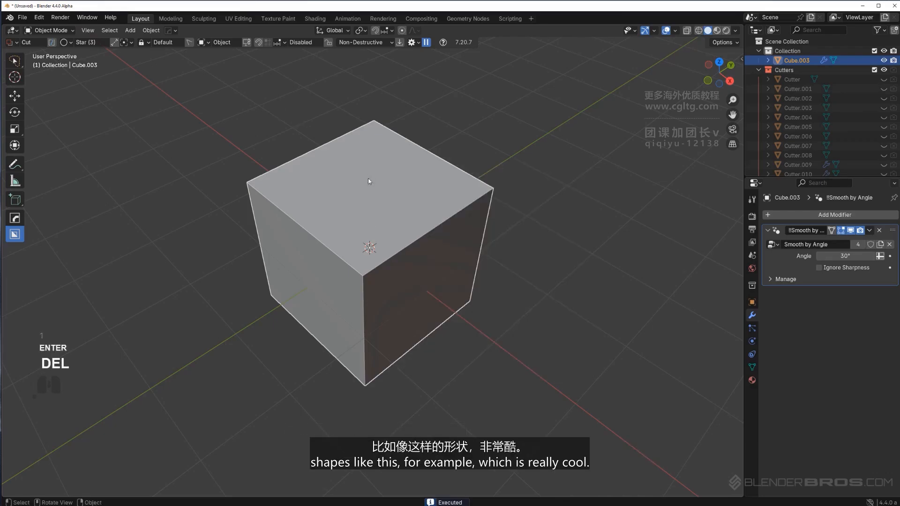
Cut a beveled three-point star into the cube's top face
mouse_move(380, 195)
mouse_down()
mouse_move(452, 153)
mouse_move(551, 42)
mouse_move(534, 57)
mouse_up()
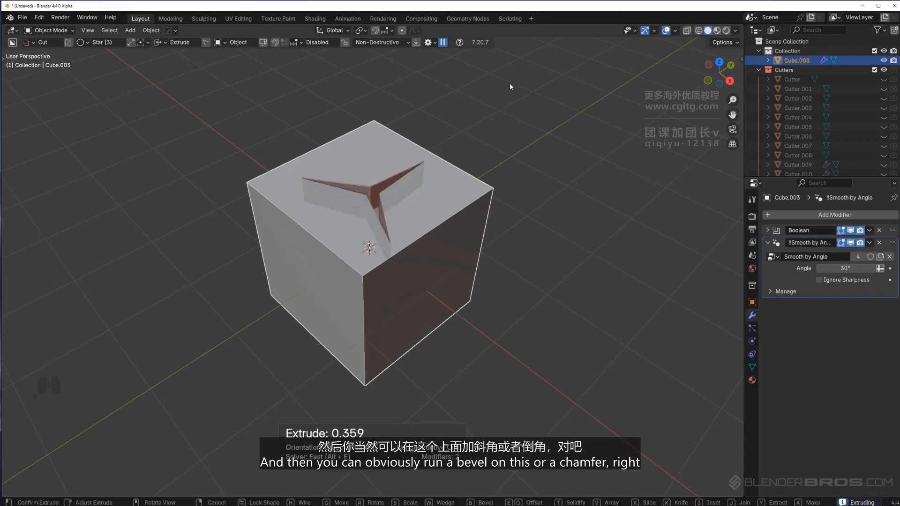
key(b)
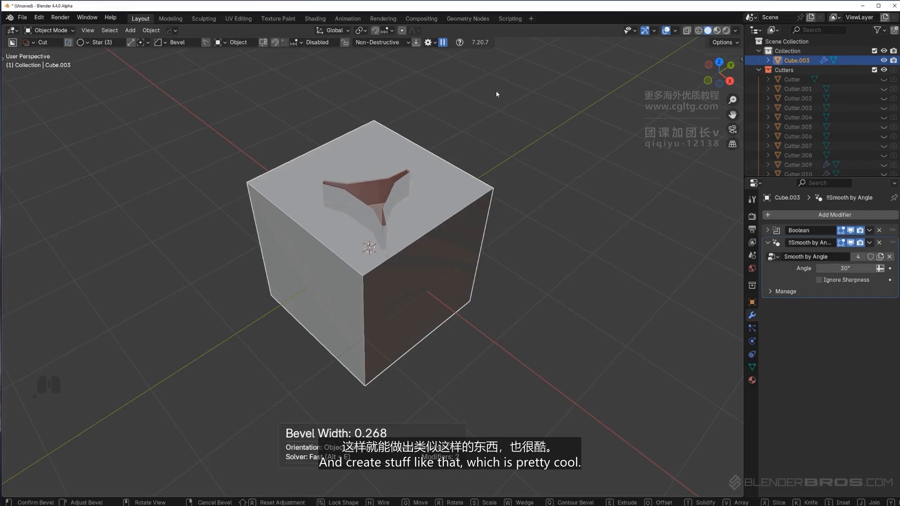
scroll(495, 93, down, 2)
click(489, 106)
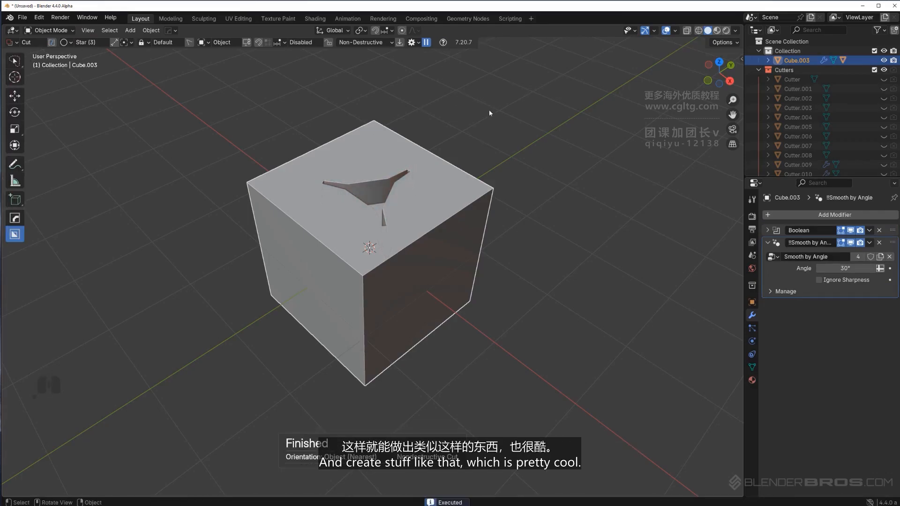
Set the circle type back to Polygon in the Box Helper
middle_drag(489, 110, 515, 168)
key(d)
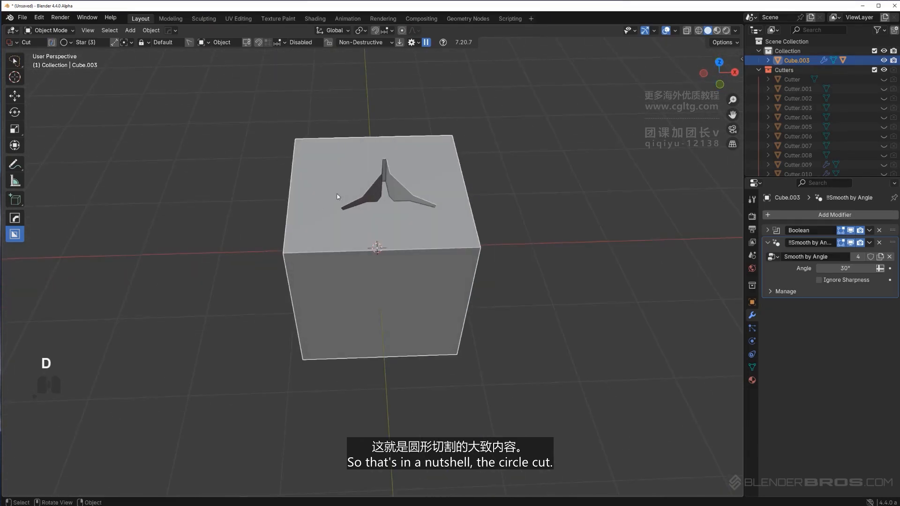
key(d)
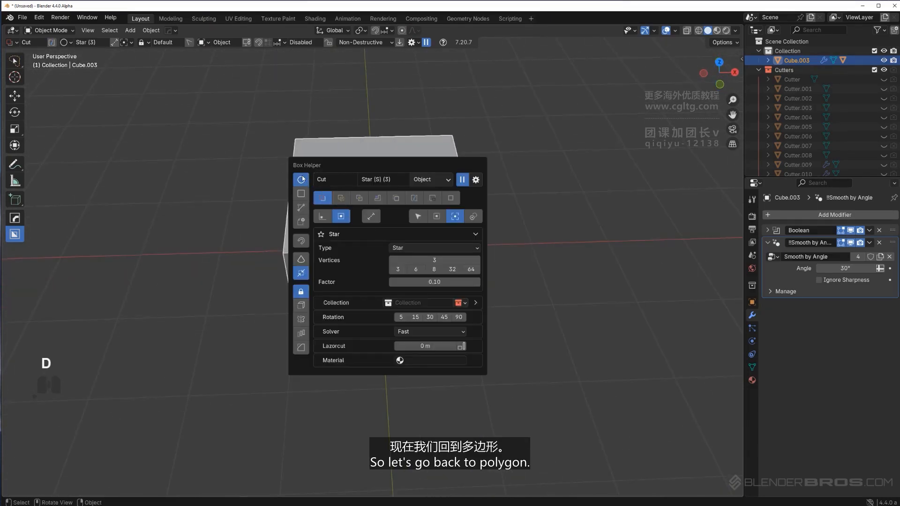
click(449, 251)
click(426, 258)
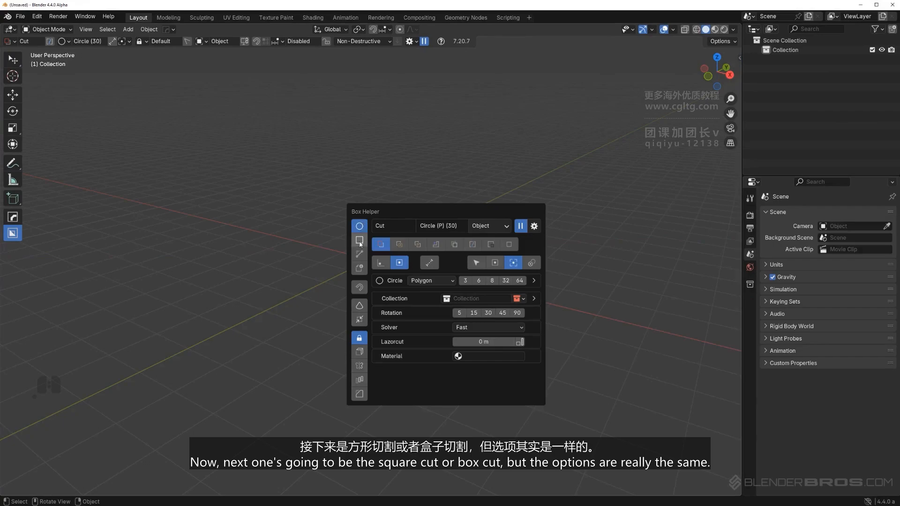
Switch the Box Helper cutter shape between Circle and Box, ending on Box
click(360, 241)
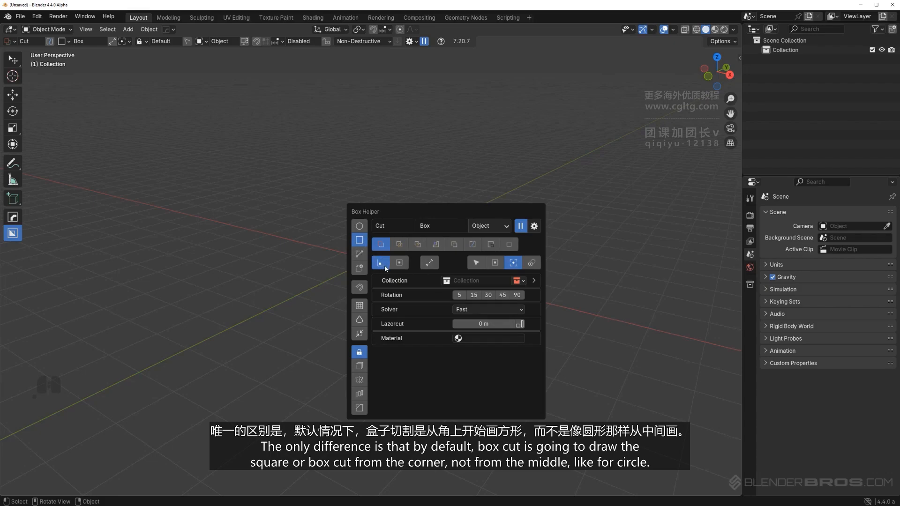
click(360, 227)
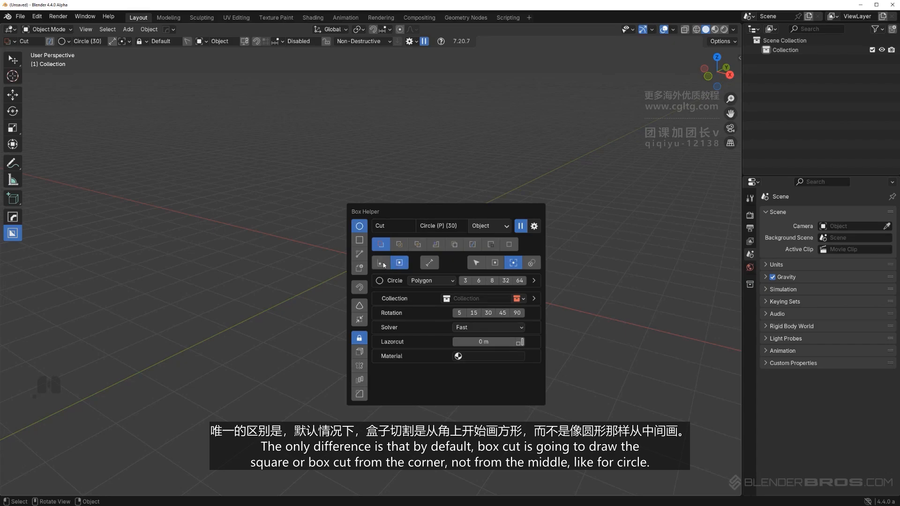
click(360, 239)
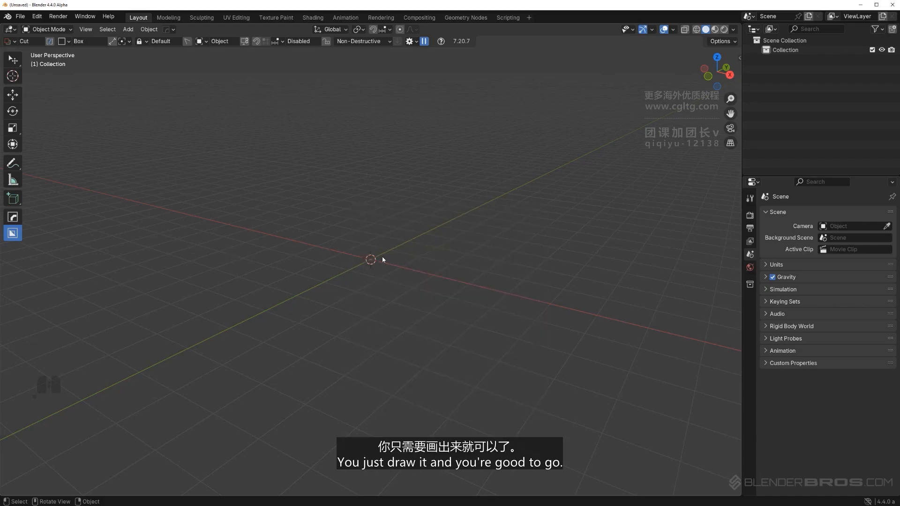
Add a cube mesh and draw a box cut across its top face
key(shift+a)
mouse_move(391, 265)
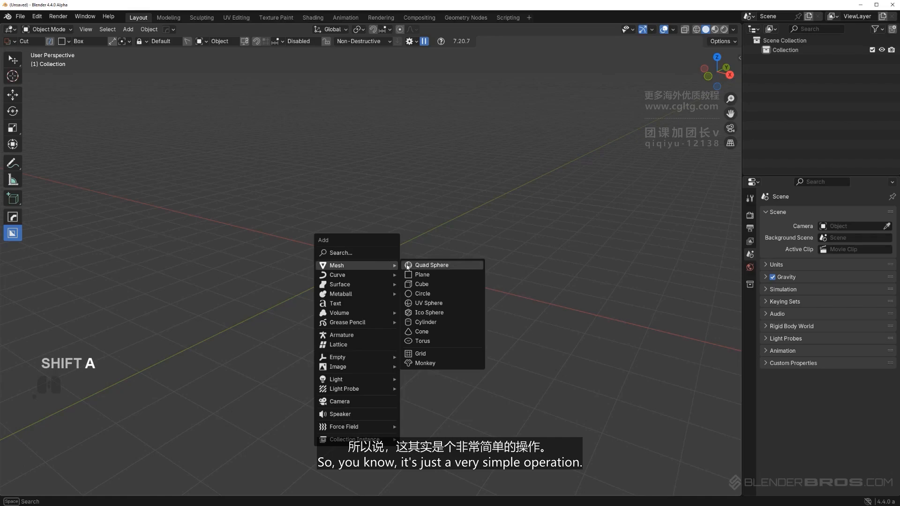
click(437, 285)
scroll(403, 263, up, 5)
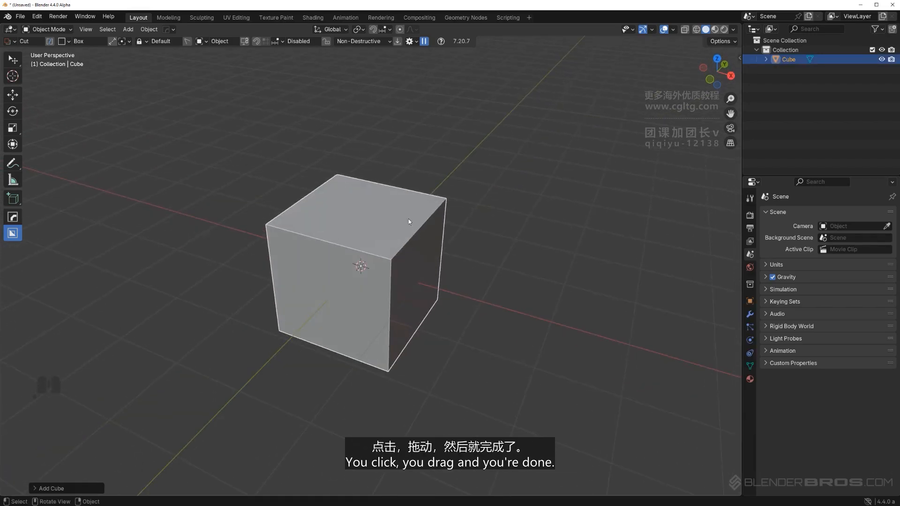
mouse_move(406, 211)
mouse_down()
mouse_move(424, 319)
mouse_move(485, 292)
mouse_up()
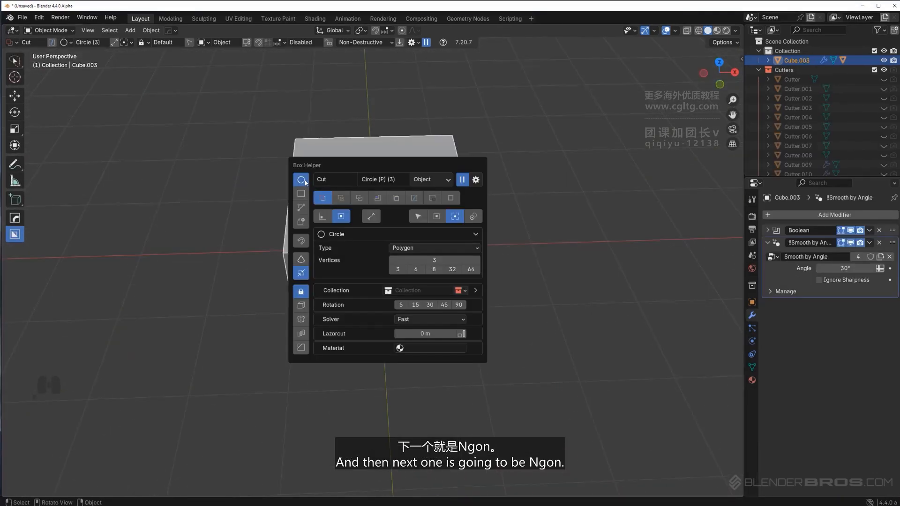
Switch the Box Helper cutter shape to Ngon and delete the star-cut cube
click(300, 208)
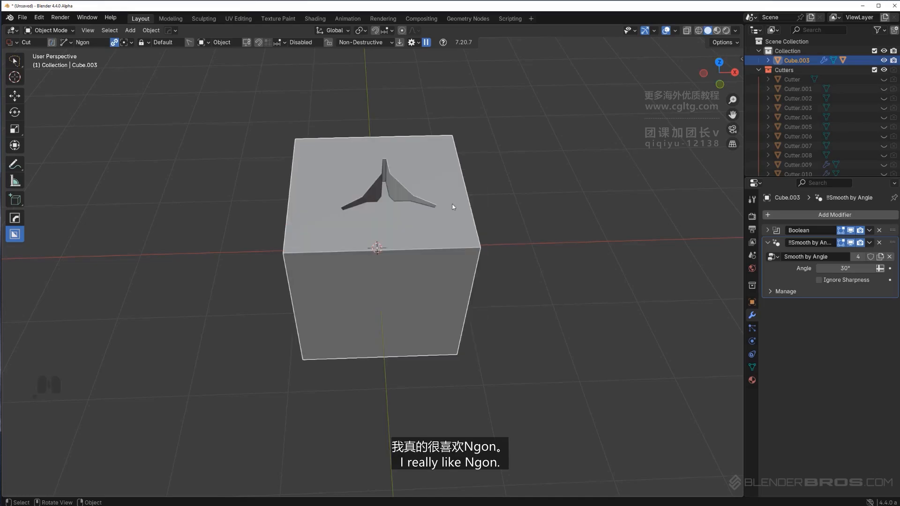
key(x)
alt+middle_drag(452, 204, 423, 218)
Add a new cube mesh in the right orthographic view
key(shift+a)
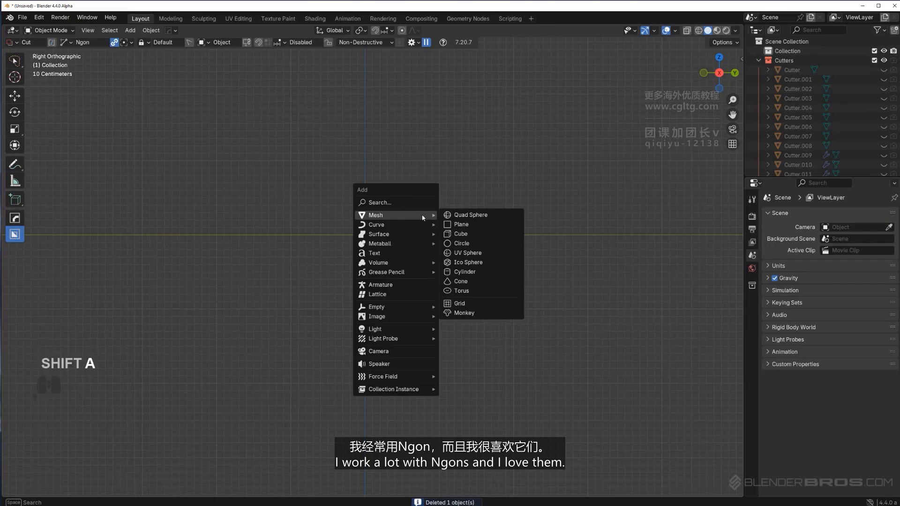
click(461, 234)
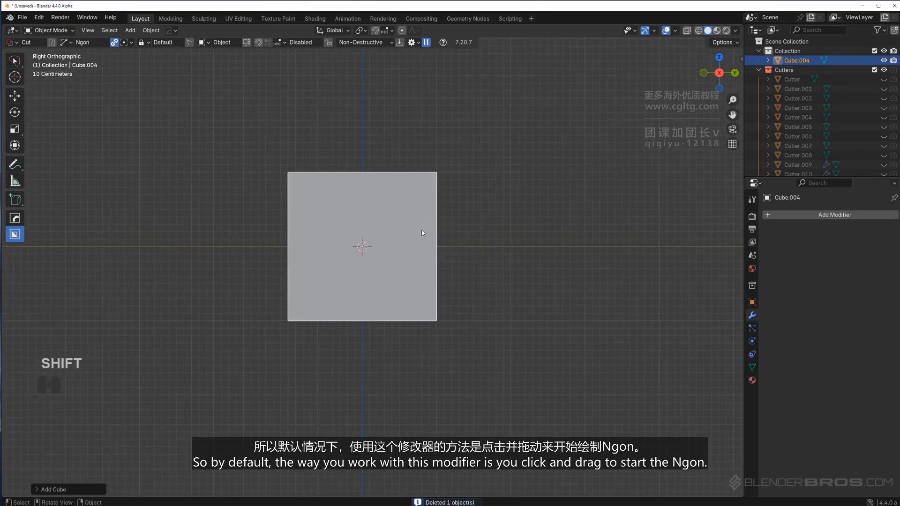
shift+middle_drag(395, 224, 415, 213)
key(d)
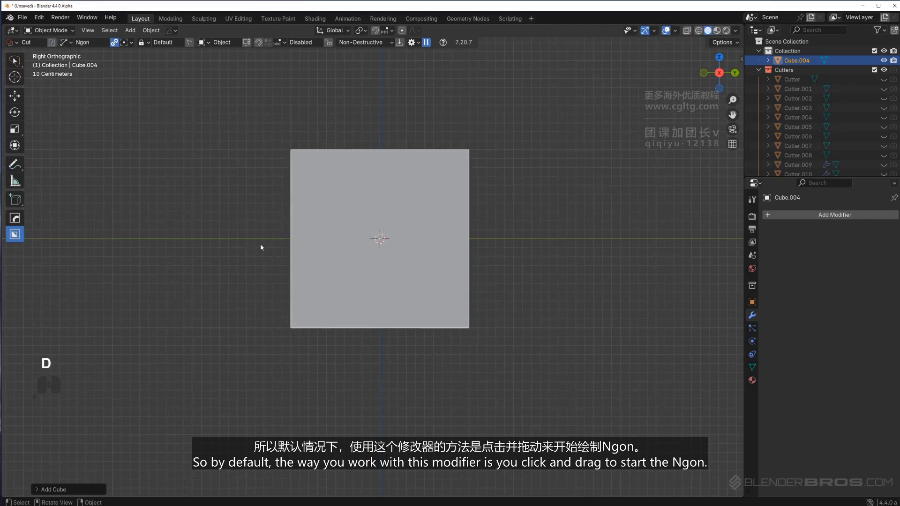
shift+middle_drag(326, 234, 313, 229)
mouse_move(204, 229)
mouse_down()
mouse_move(333, 224)
mouse_move(310, 225)
mouse_up()
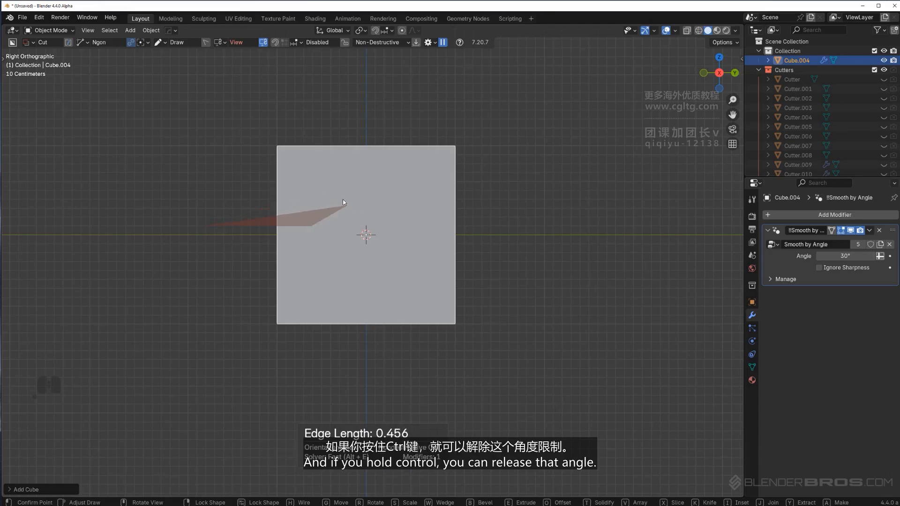
key(ctrl)
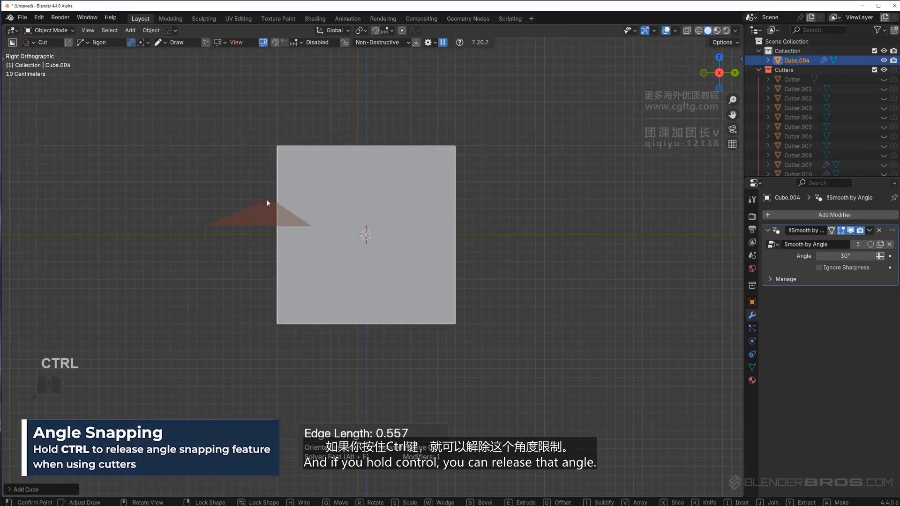
right_click(360, 210)
Set the Ngon snap angle to 5 degrees and cut a stepped notch across the cube's top with an Ngon cutter
key(d)
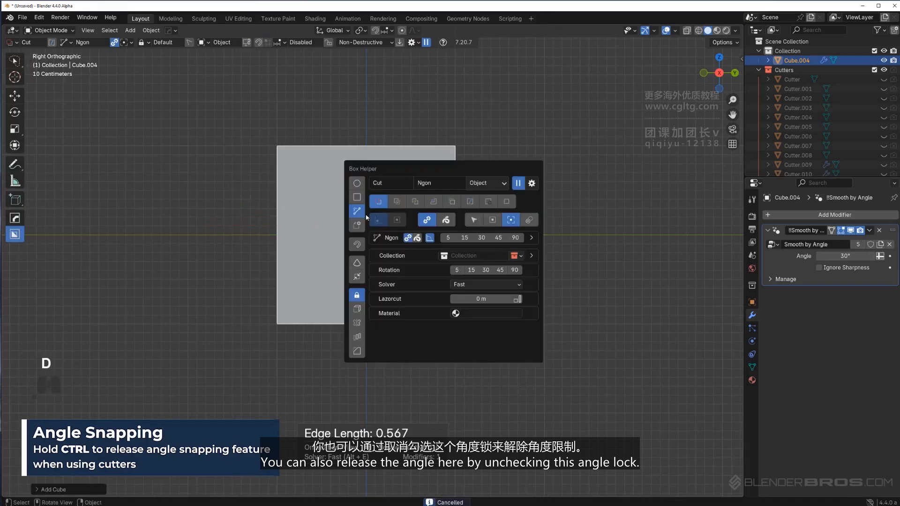
click(450, 238)
click(277, 224)
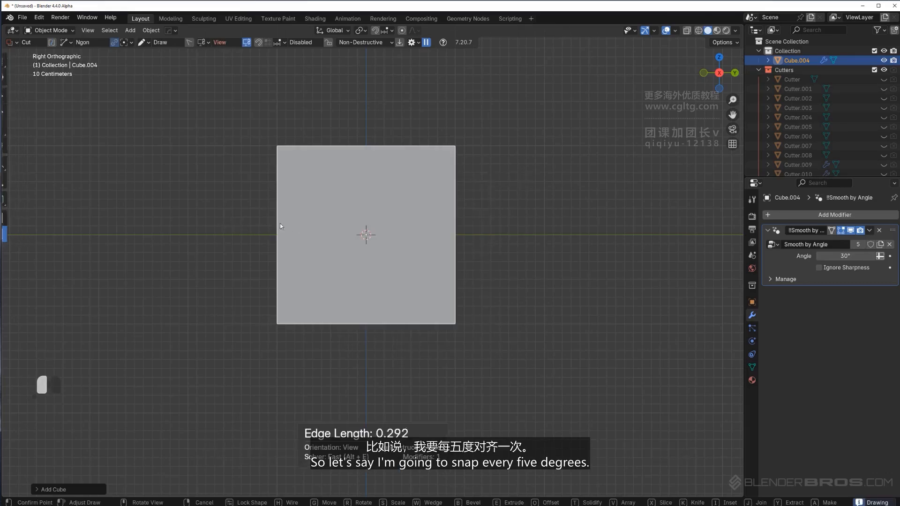
click(320, 224)
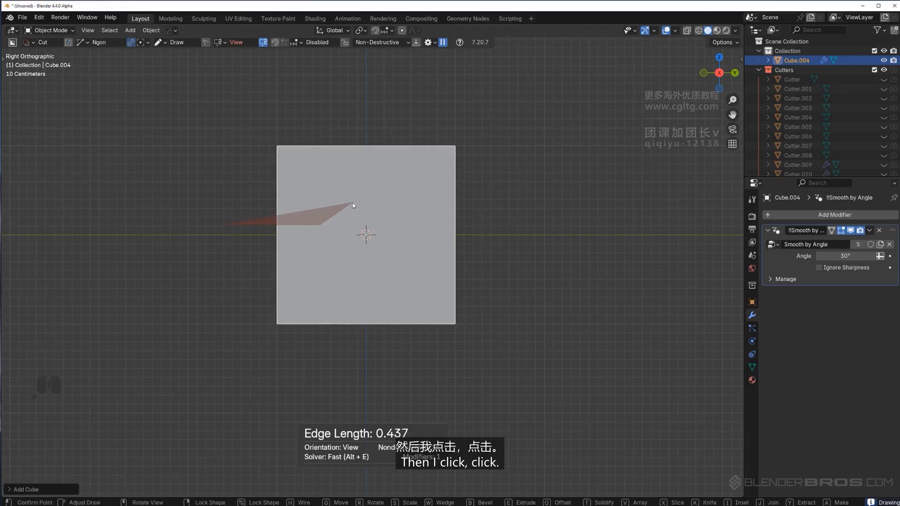
click(352, 205)
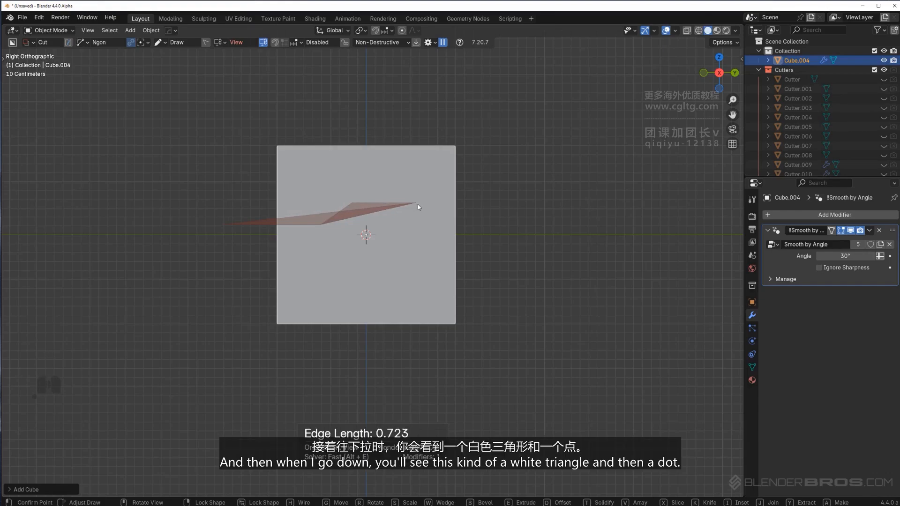
click(417, 205)
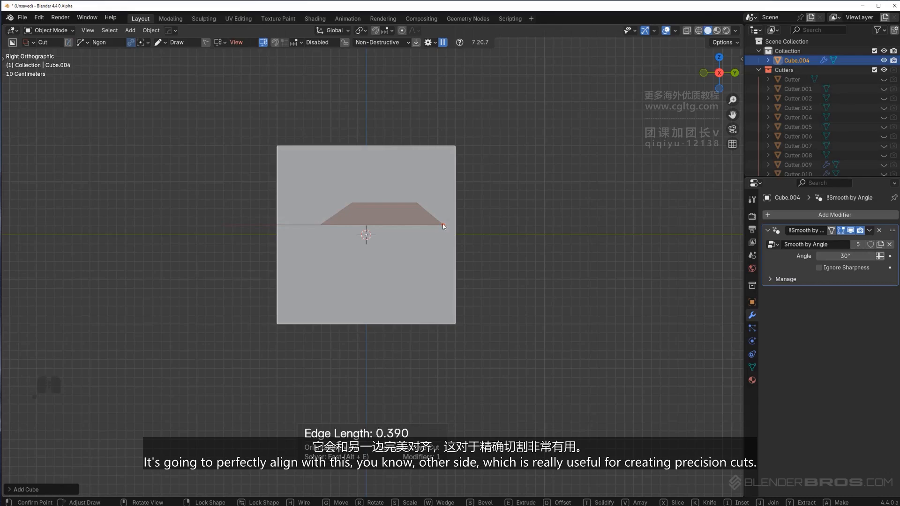
click(440, 225)
click(535, 227)
click(544, 86)
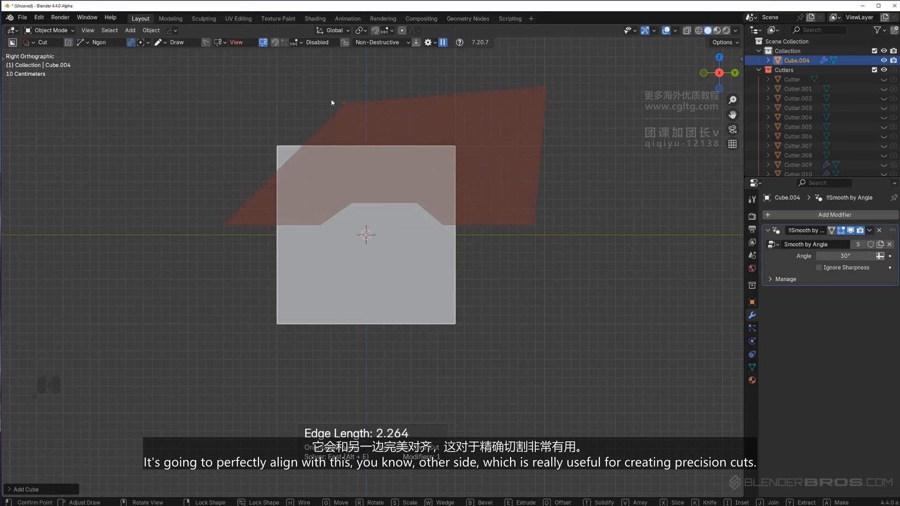
key(space)
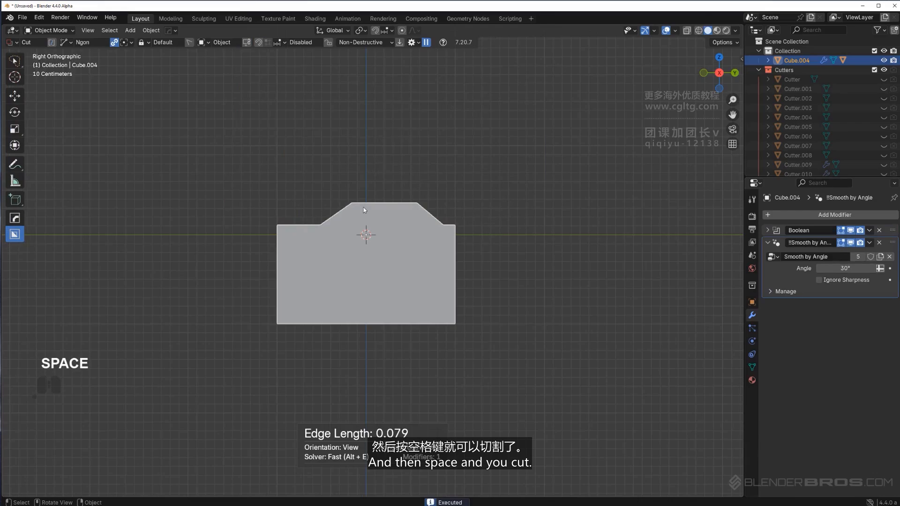
middle_drag(363, 209, 396, 249)
drag(271, 276, 383, 267)
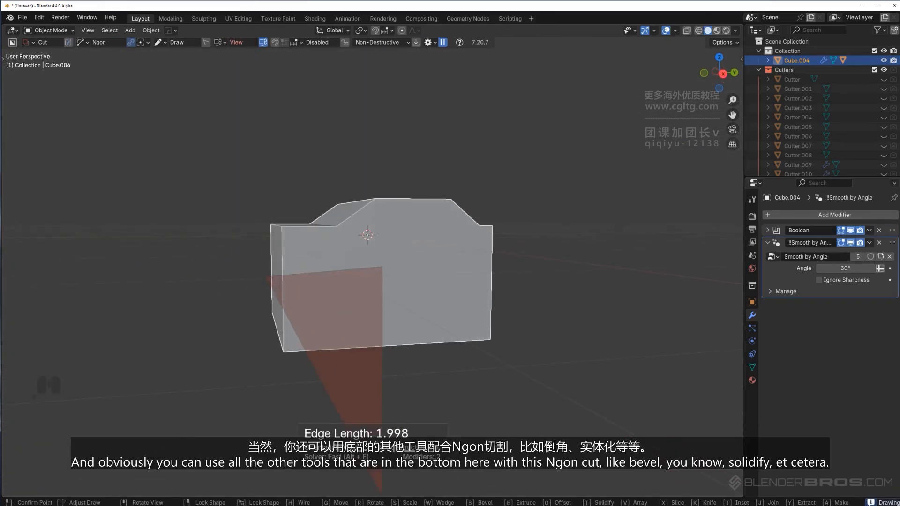
key(Escape)
alt+middle_drag(347, 275, 417, 241)
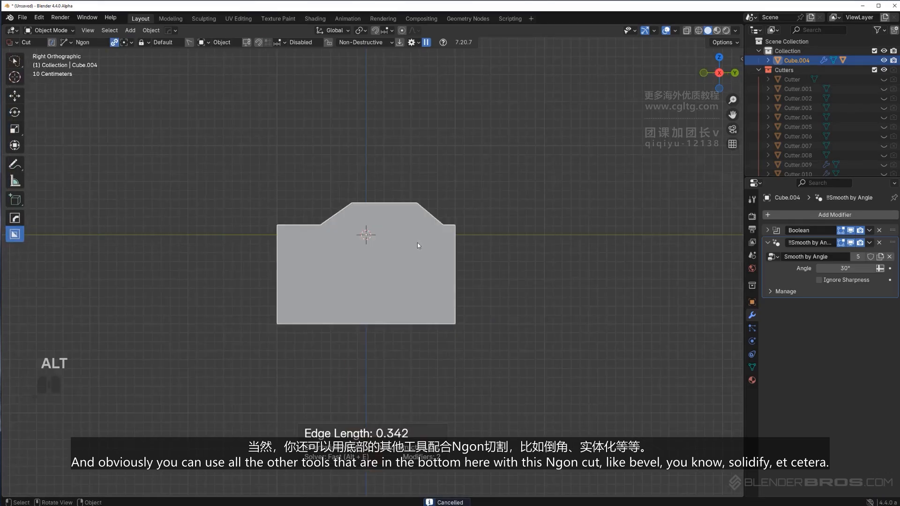
Delete the notched cube and turn off the Ngon cyclic option in the Box Helper
key(x)
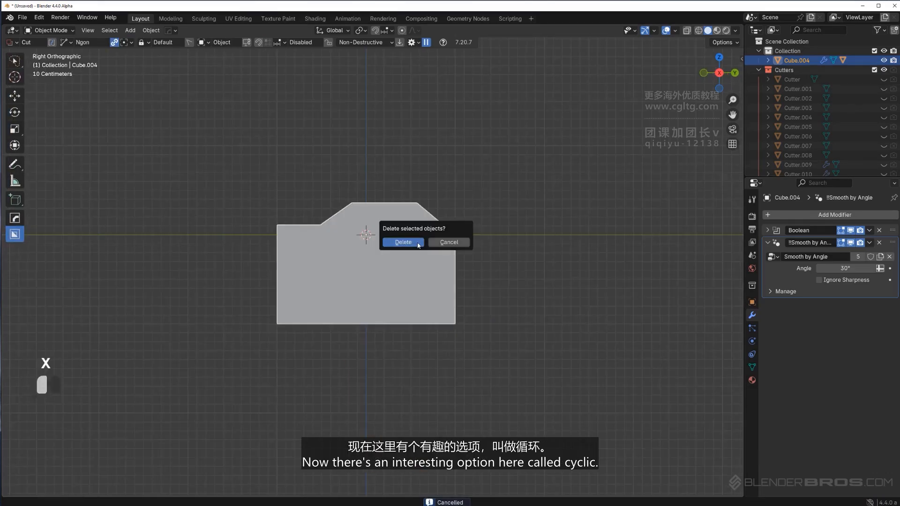
click(418, 244)
key(d)
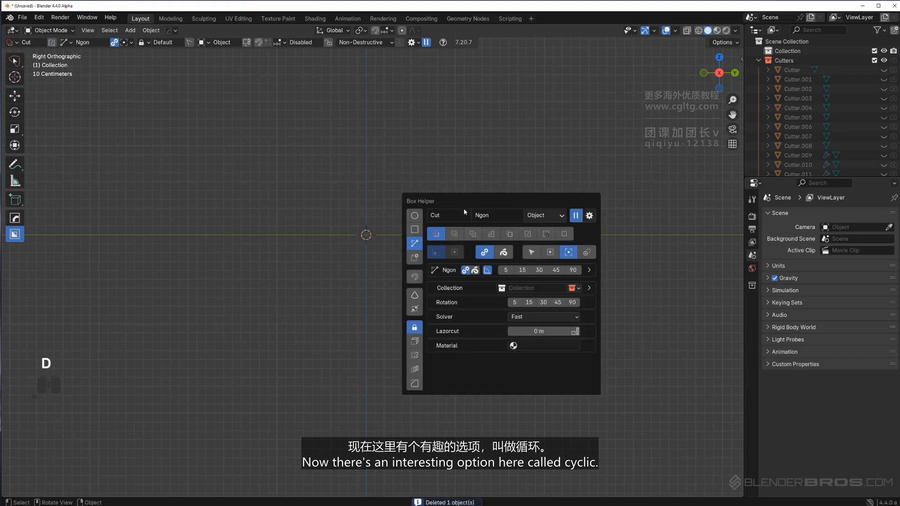
click(485, 253)
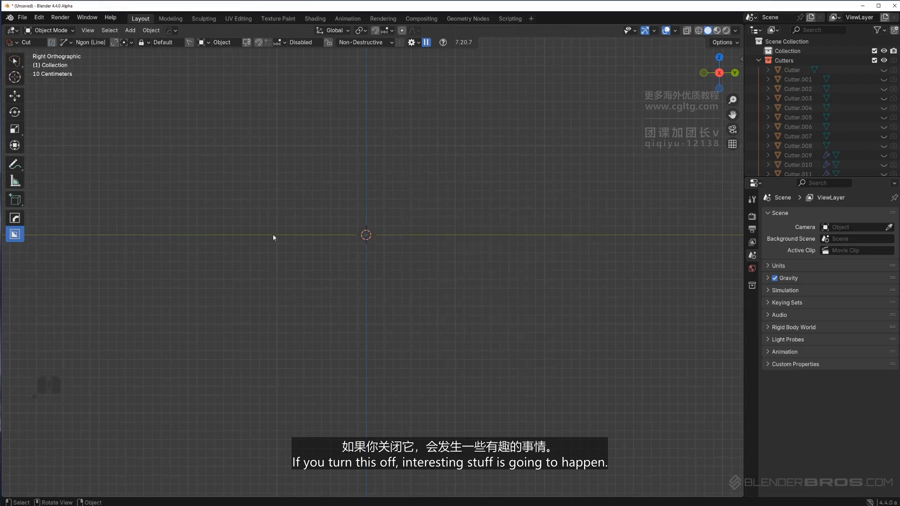
Add a new cube mesh
shift+middle_drag(421, 206, 407, 202)
key(ctrl+shift+a)
key(shift+a)
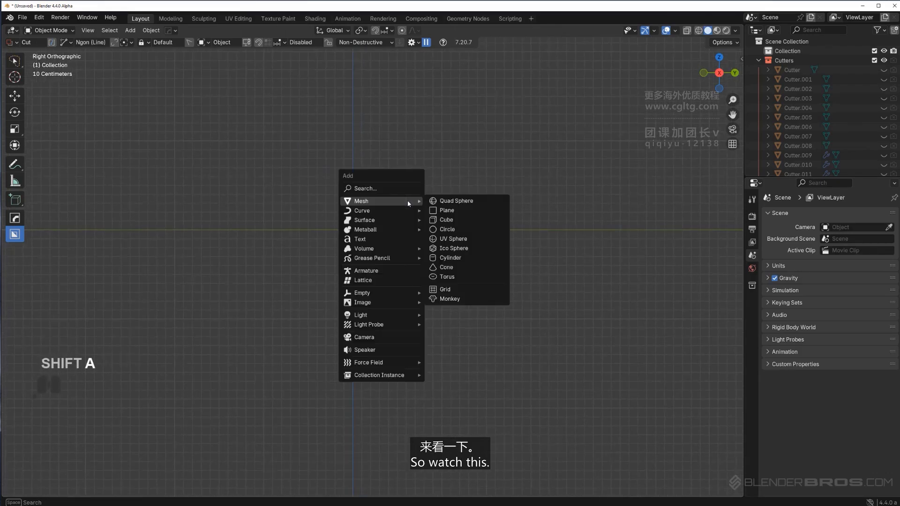
click(449, 220)
scroll(420, 231, down, 3)
scroll(421, 231, up, 2)
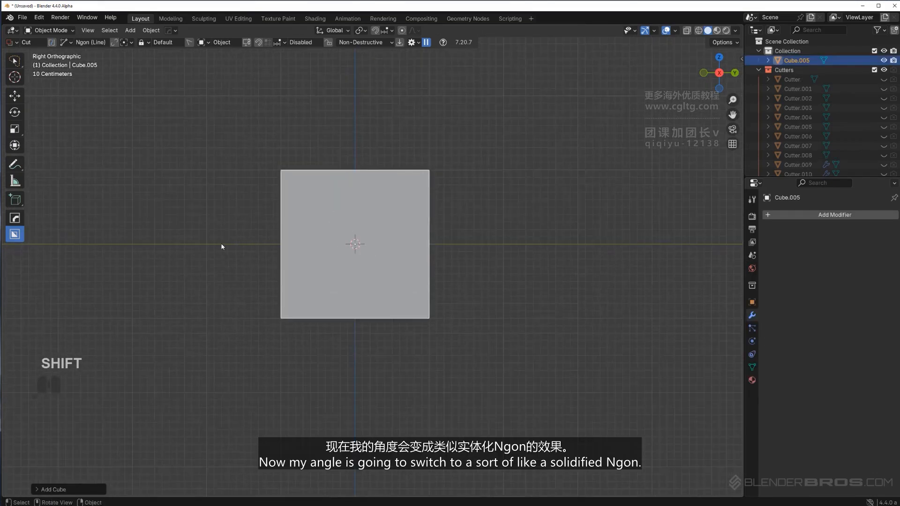
Cut an open Ngon line groove across the cube, solidified and beveled with 6 segments
drag(197, 242, 253, 242)
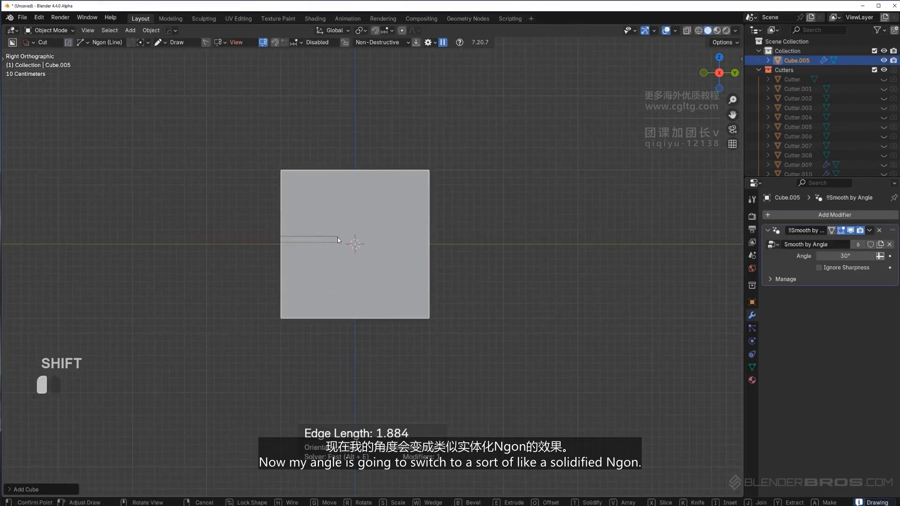
click(331, 239)
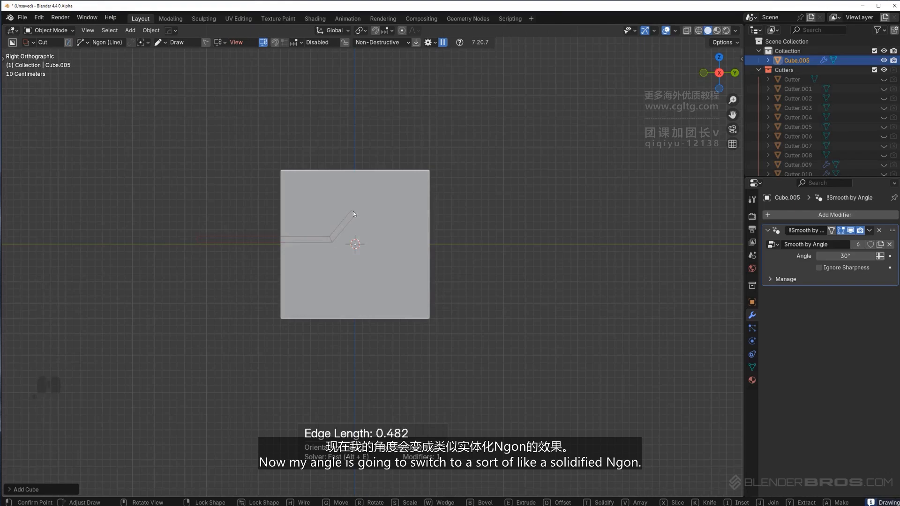
click(354, 212)
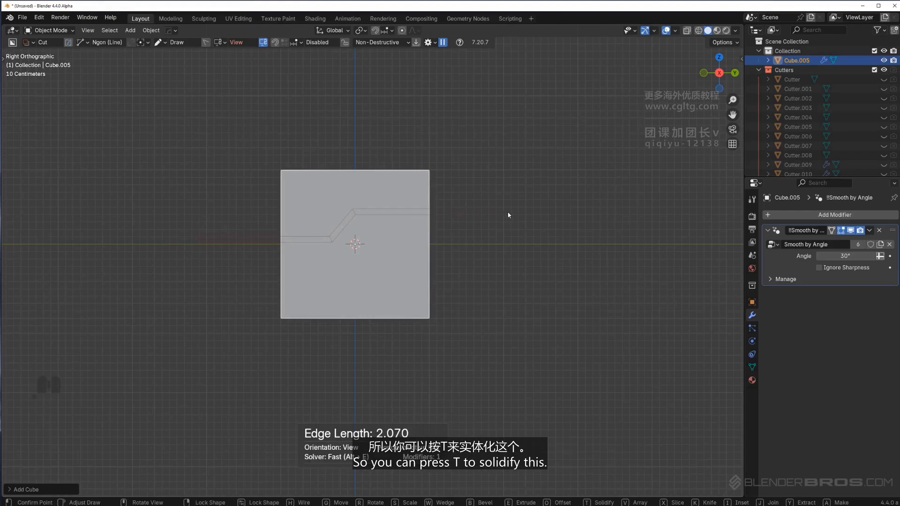
key(t)
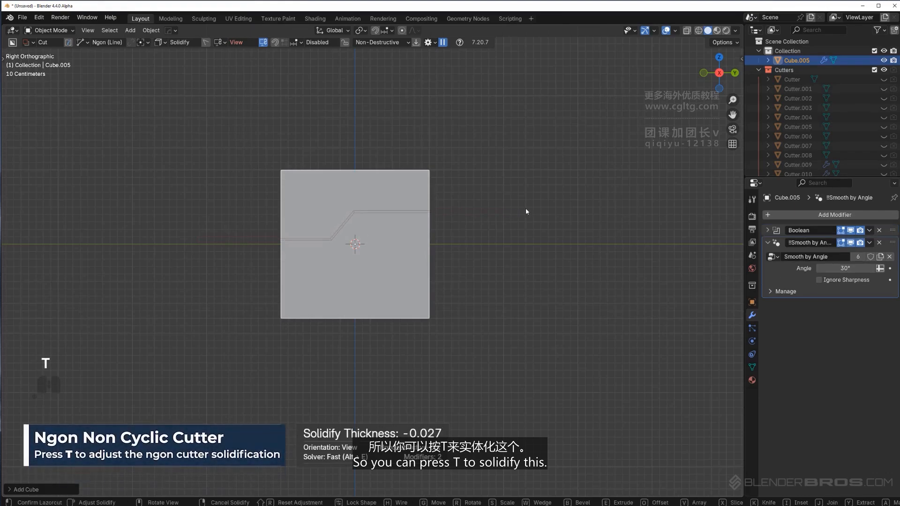
key(b)
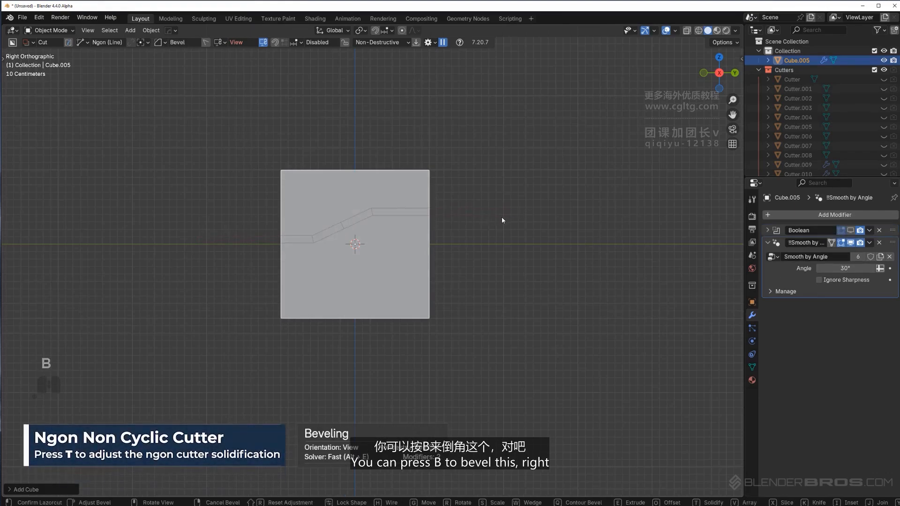
scroll(443, 220, up, 5)
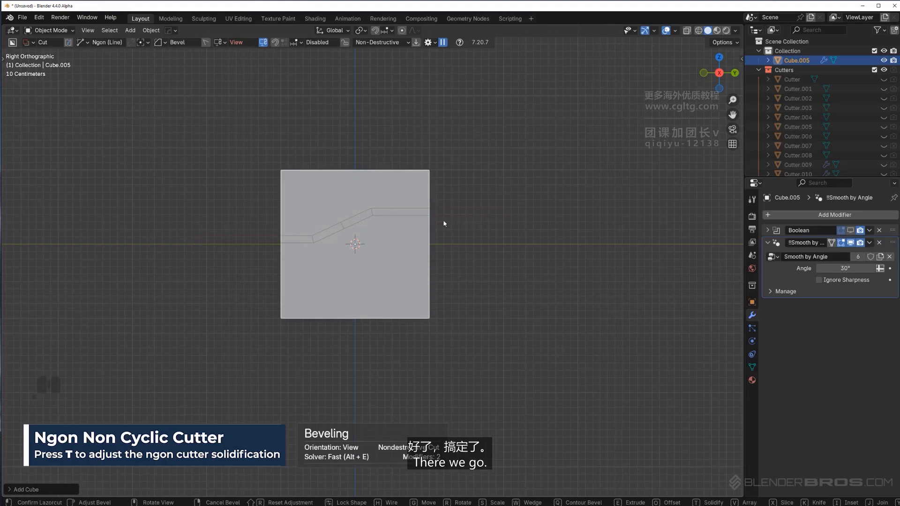
click(443, 221)
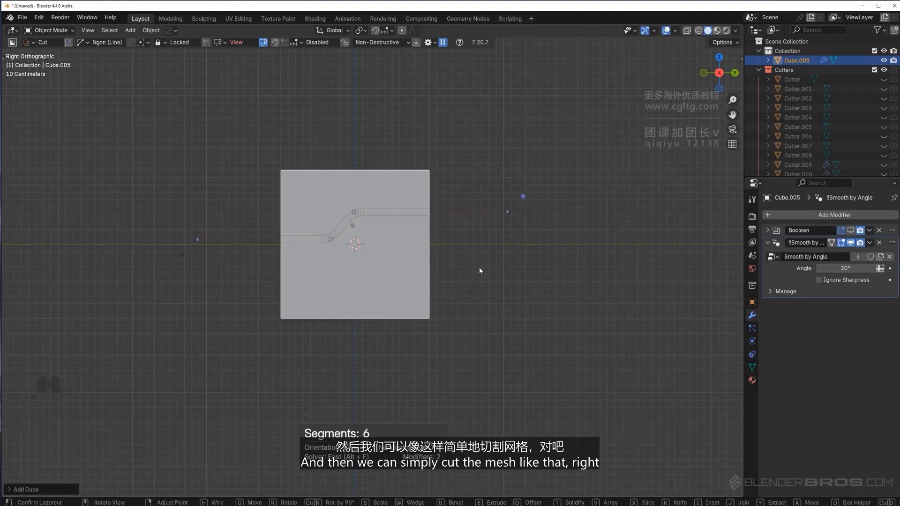
middle_drag(479, 270, 450, 272)
drag(437, 240, 430, 236)
click(529, 246)
middle_drag(513, 252, 428, 210)
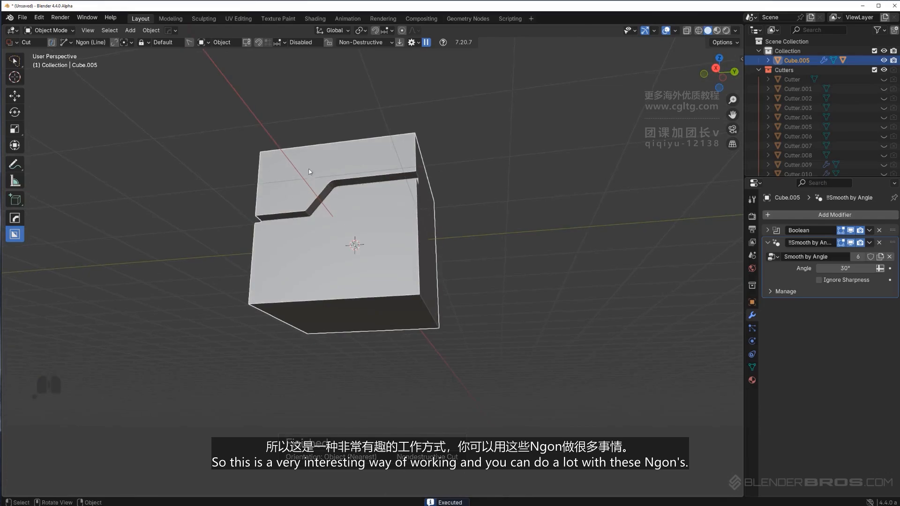
Delete the grooved cube
middle_drag(345, 198, 420, 283)
click(376, 230)
key(x)
click(378, 231)
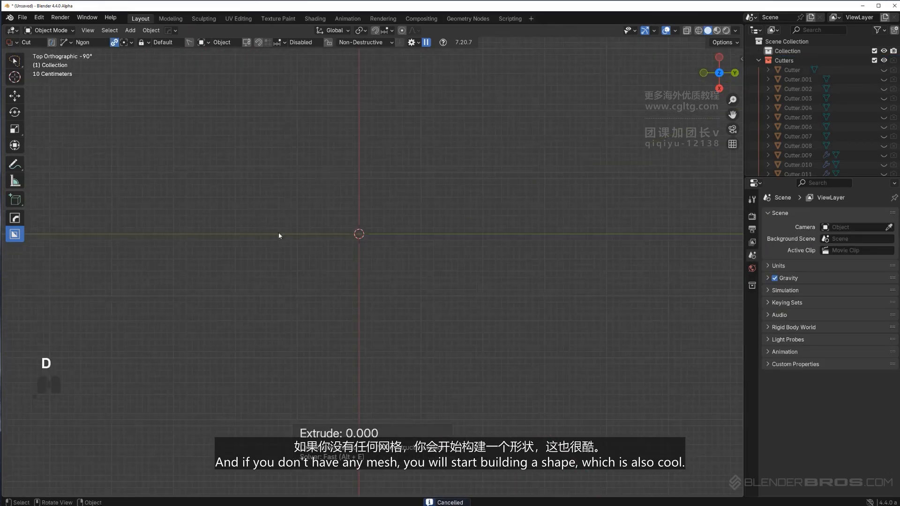
scroll(279, 235, down, 1)
shift+middle_drag(388, 243, 382, 259)
shift+middle_drag(230, 253, 248, 242)
drag(189, 209, 337, 210)
right_click(400, 165)
Turn off the Ngon cyclic option again and draw an open multi-segment path in top view in Make mode
key(d)
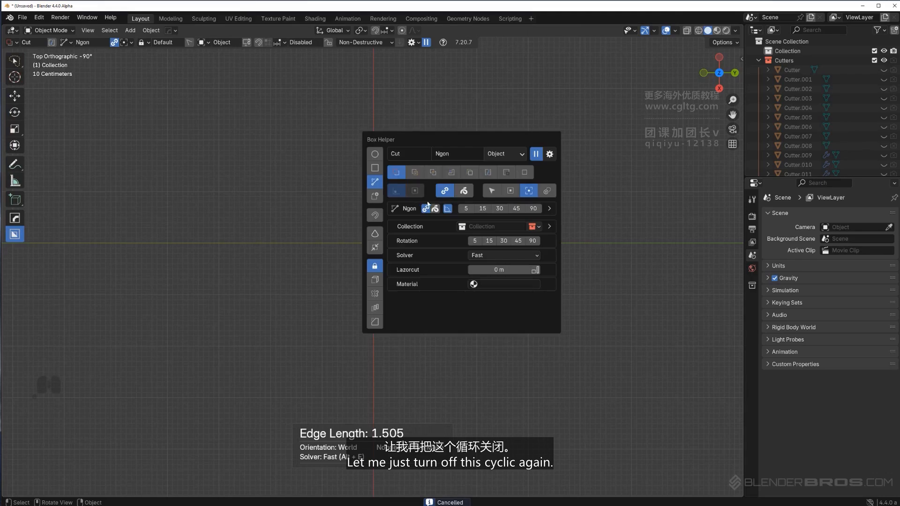
click(443, 192)
drag(198, 209, 345, 211)
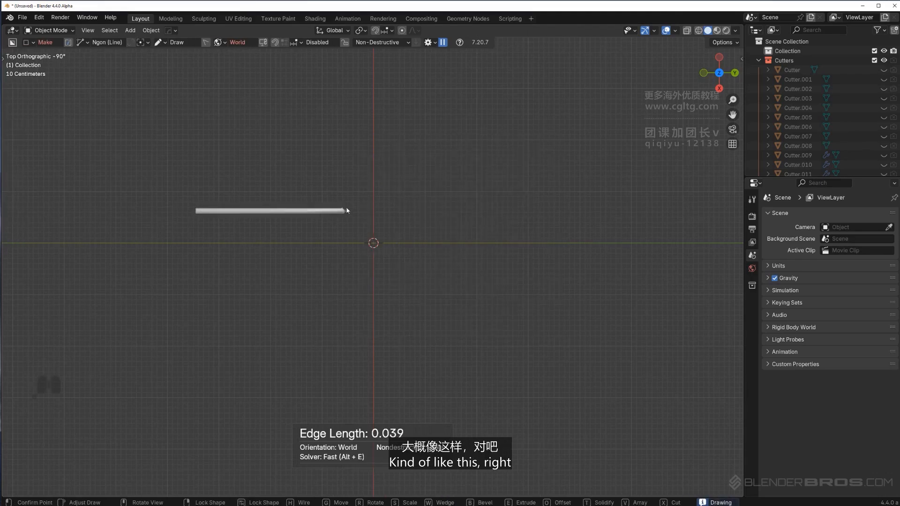
click(373, 168)
click(491, 167)
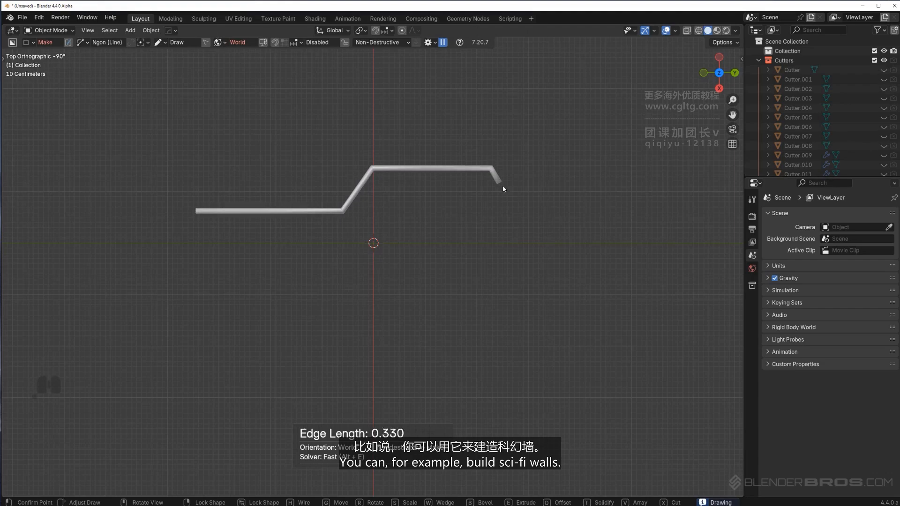
click(528, 202)
click(528, 381)
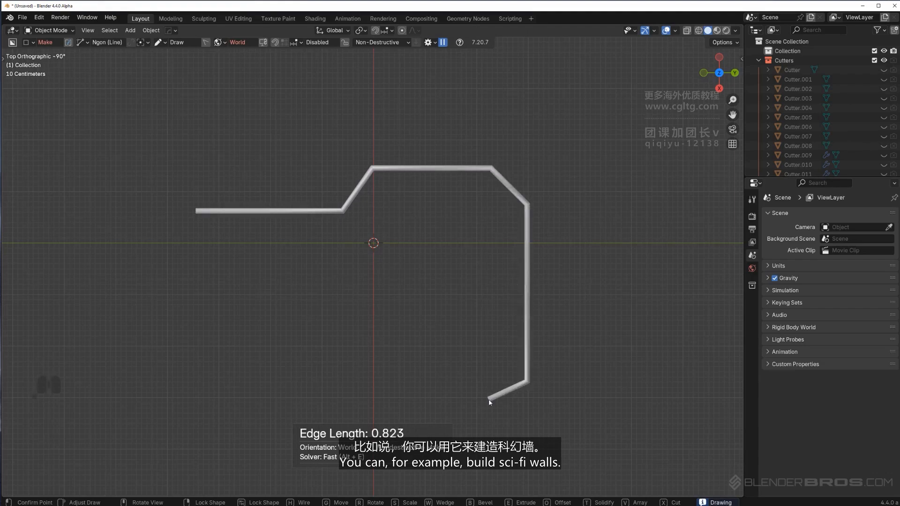
click(487, 399)
Bevel the path's corners and extrude it upward into a wall
key(b)
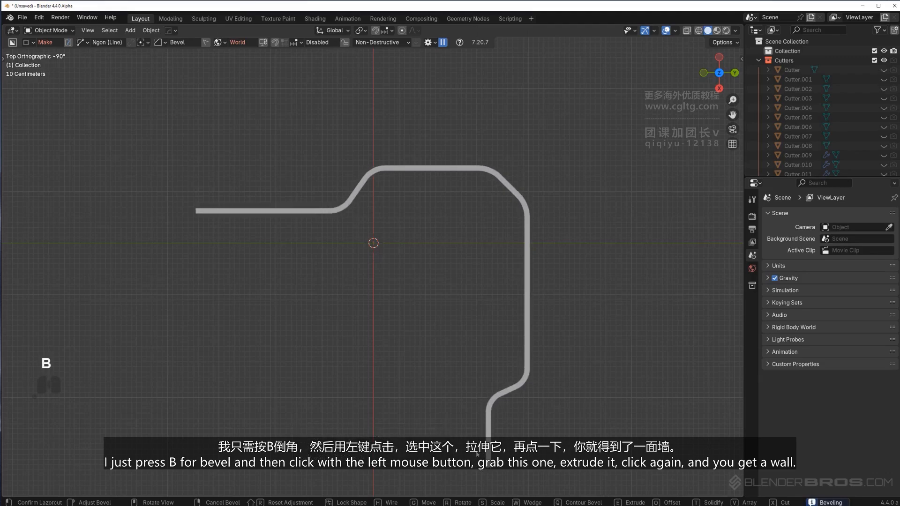
click(477, 454)
middle_drag(277, 328, 412, 255)
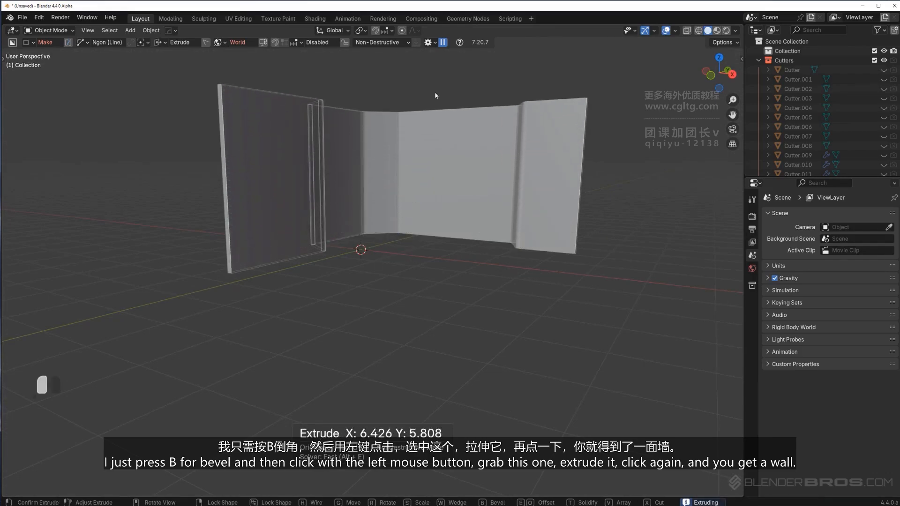
click(460, 76)
middle_drag(479, 88, 412, 141)
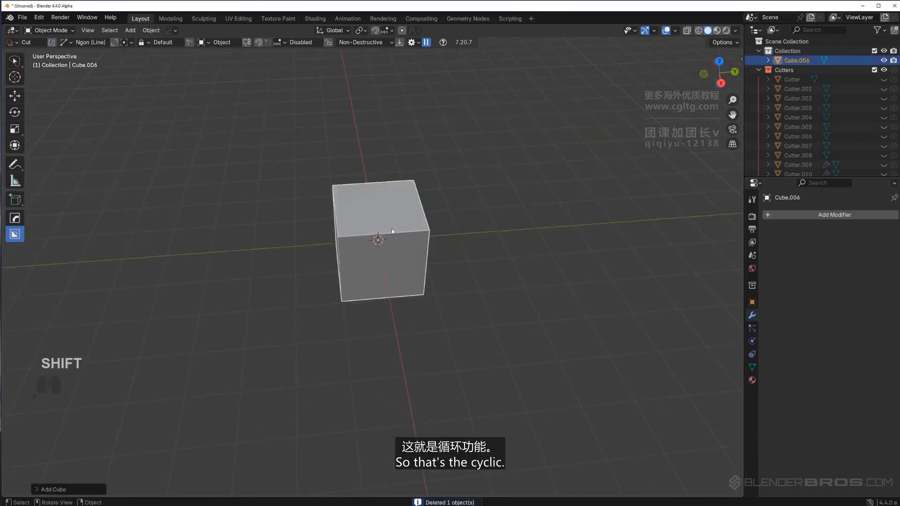
Enable lasso draw mode for the Ngon cutter in the Box Helper
key(d)
click(462, 239)
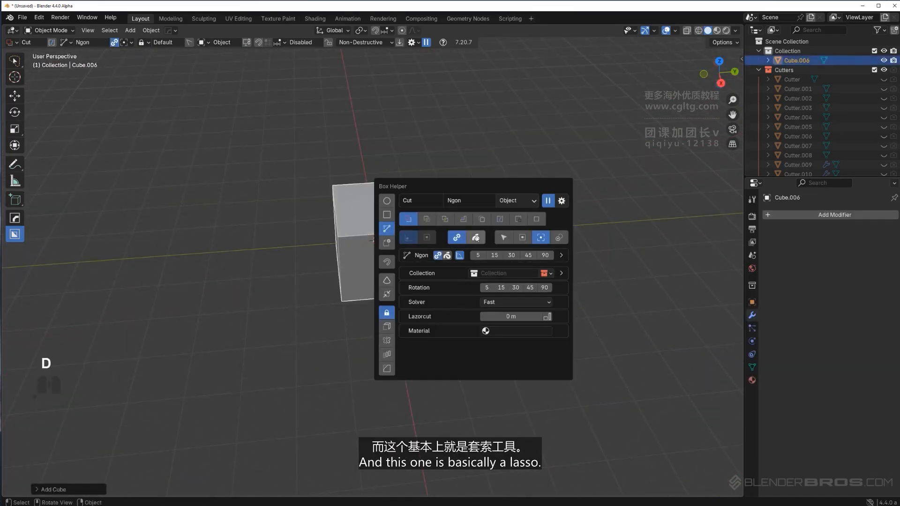
click(475, 237)
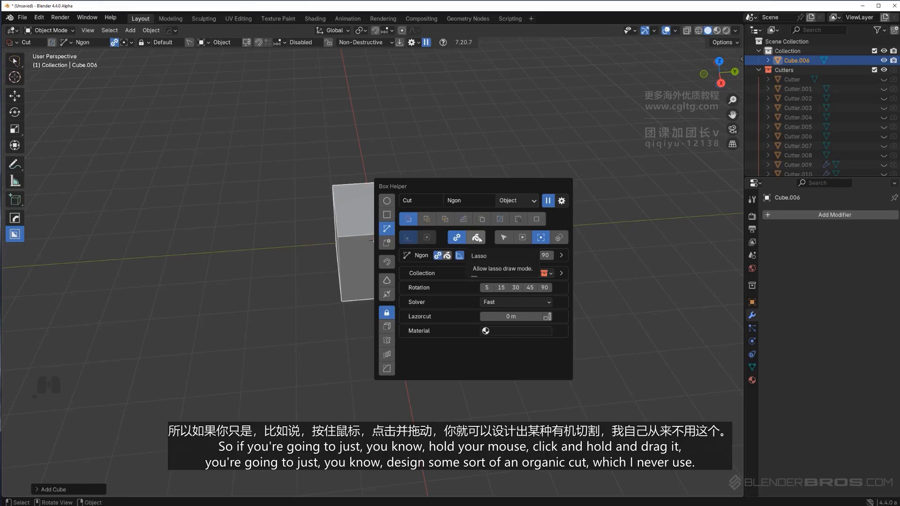
alt+middle_drag(429, 201, 436, 191)
Draw a freehand organic lasso cut through the cube from top view
drag(297, 243, 362, 241)
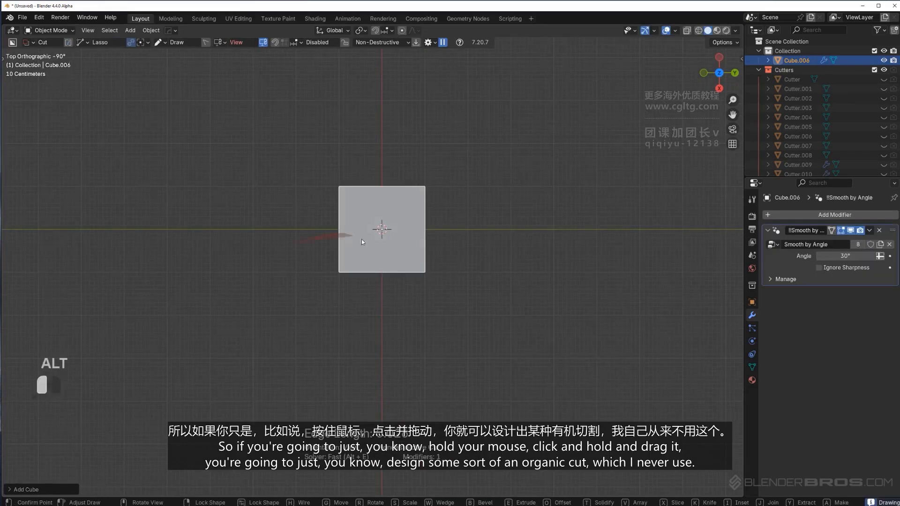
mouse_move(375, 202)
mouse_down()
mouse_move(457, 185)
mouse_move(393, 156)
mouse_up()
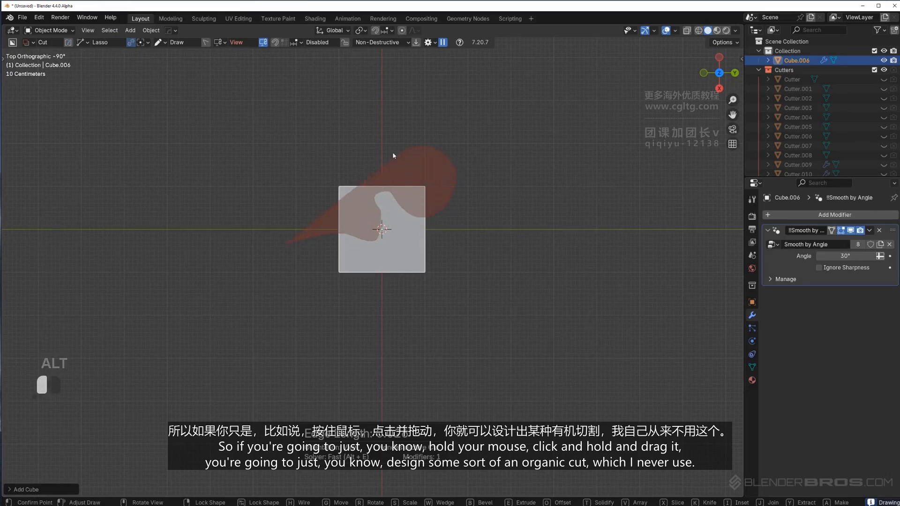
drag(372, 102, 370, 102)
key(space)
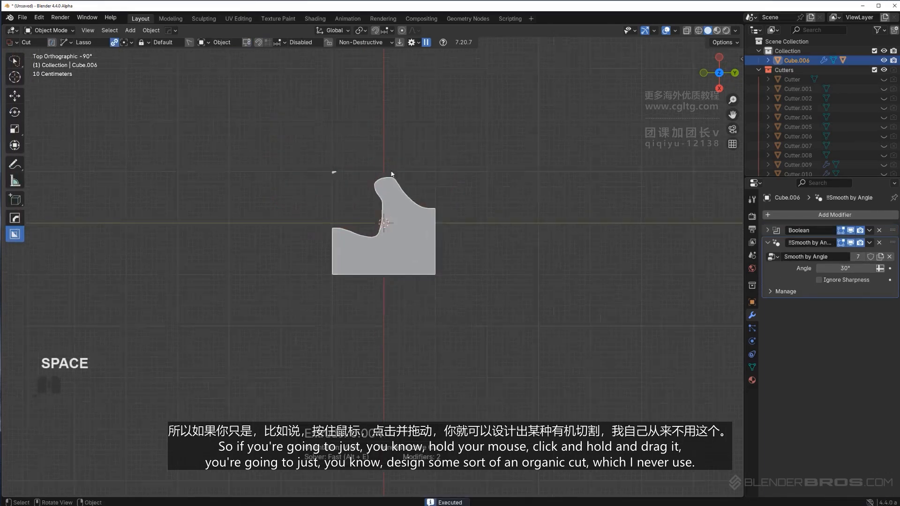
Undo the lasso cut on the cube
mouse_move(391, 174)
middle_down()
mouse_move(412, 201)
mouse_move(534, 133)
middle_up()
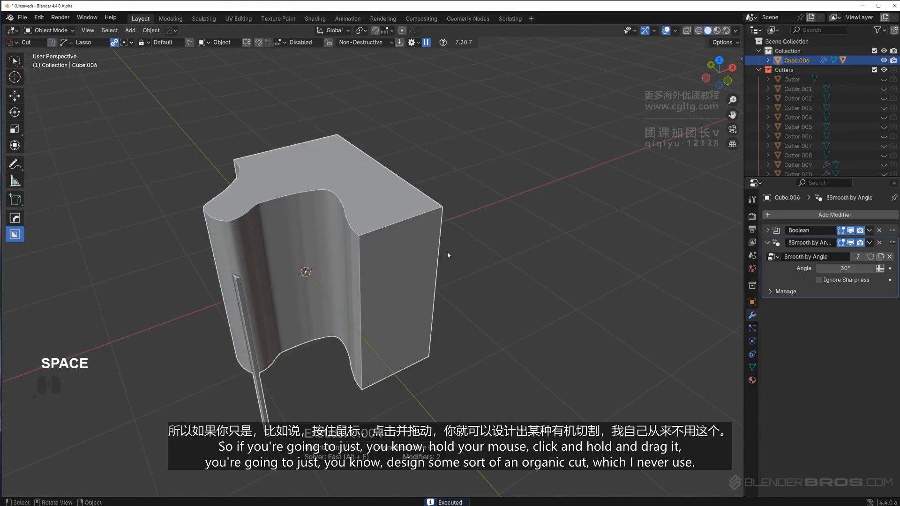
middle_drag(448, 254, 362, 229)
key(ctrl+z)
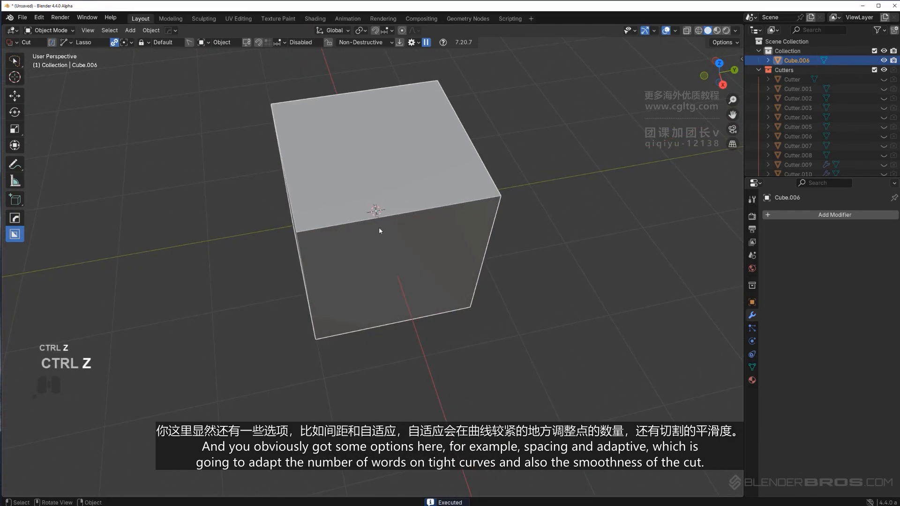
Review the lasso Adaptive and Spacing options, then turn lasso off and switch the cutter shape to Custom
key(d)
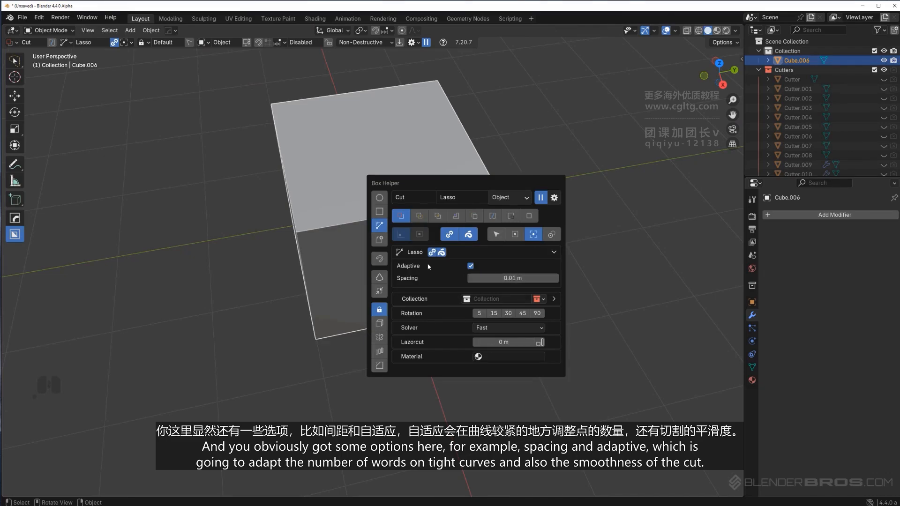
alt+middle_drag(440, 215, 406, 234)
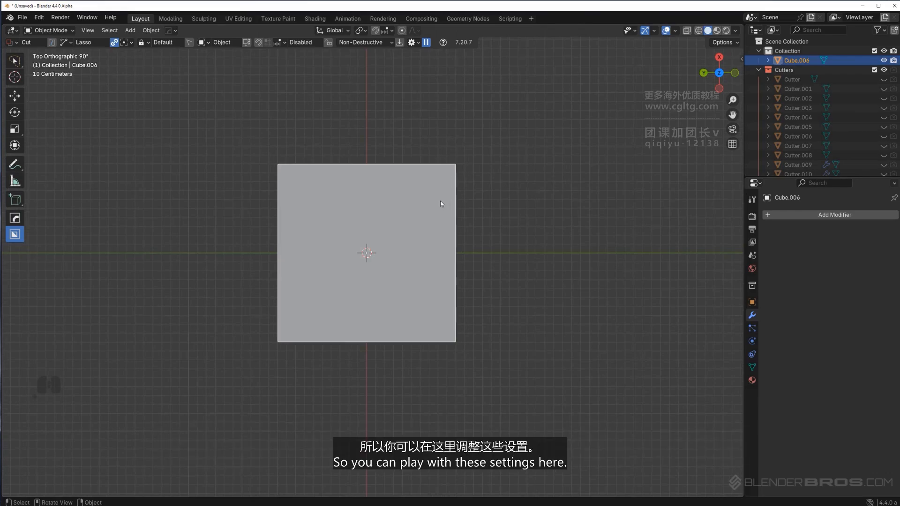
key(d)
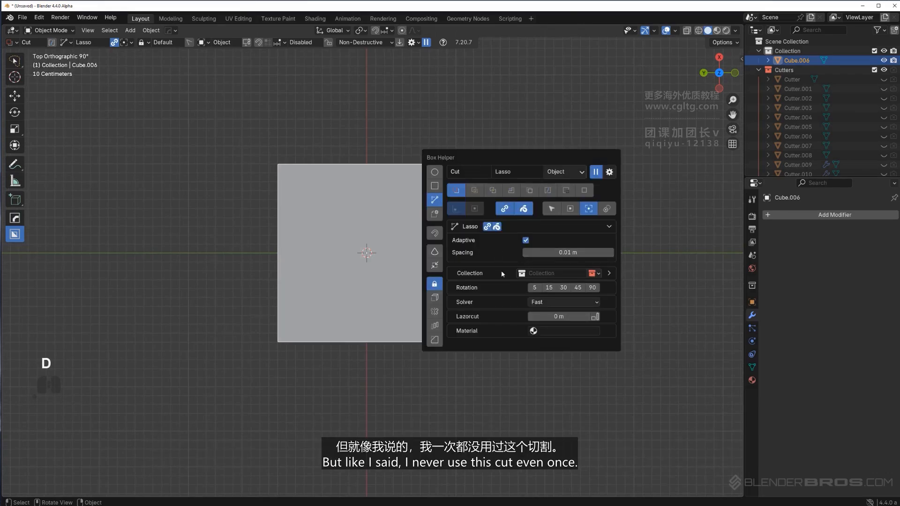
click(525, 210)
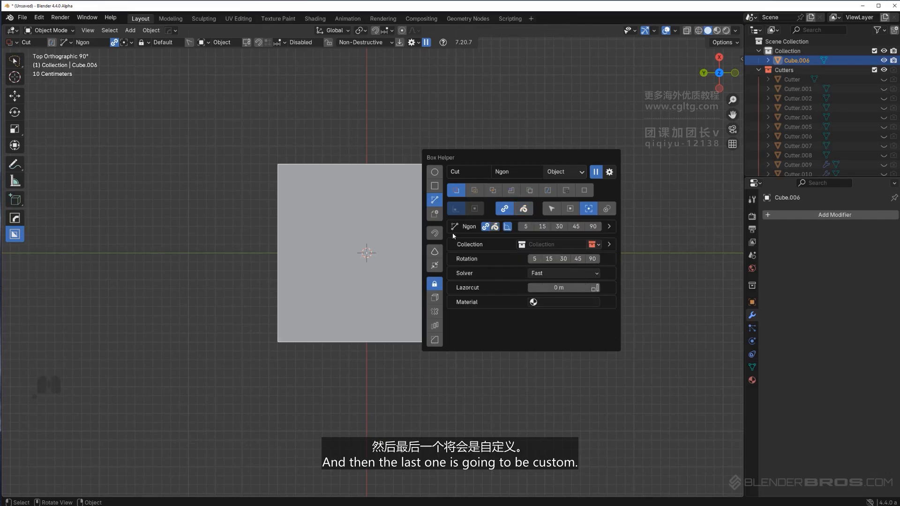
click(435, 214)
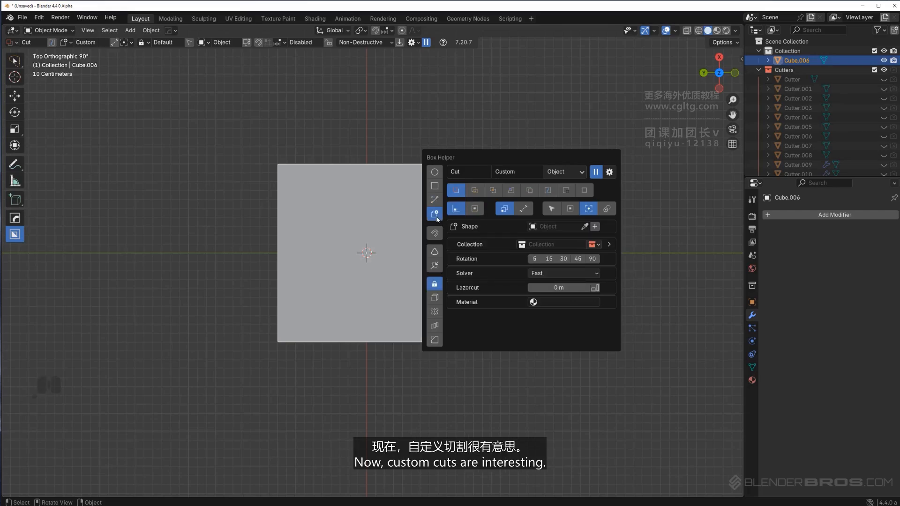
Replace the cube with a freshly added cube in perspective view
key(x)
middle_drag(397, 227, 436, 224)
key(KP_5)
key(KP_5)
key(shift+a)
click(475, 231)
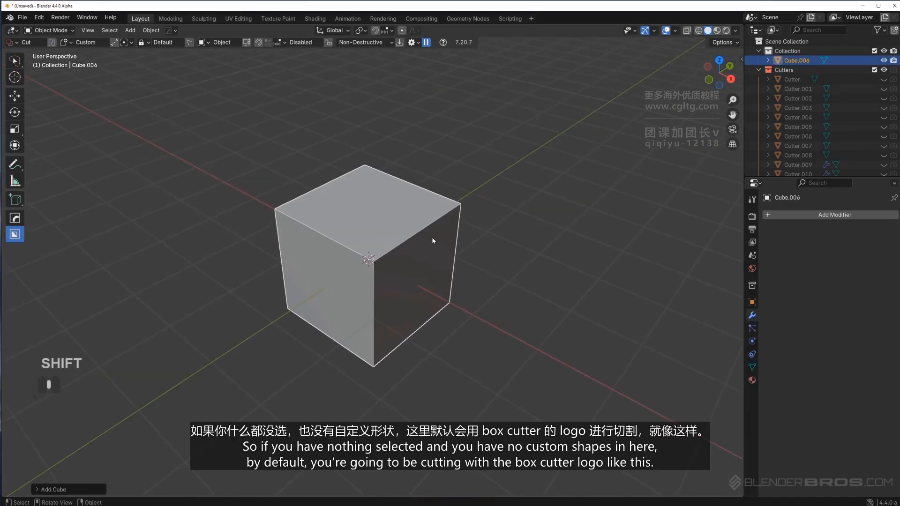
Cut the default BoxCutter logo shape into the cube's top face using the empty Custom shape
key(d)
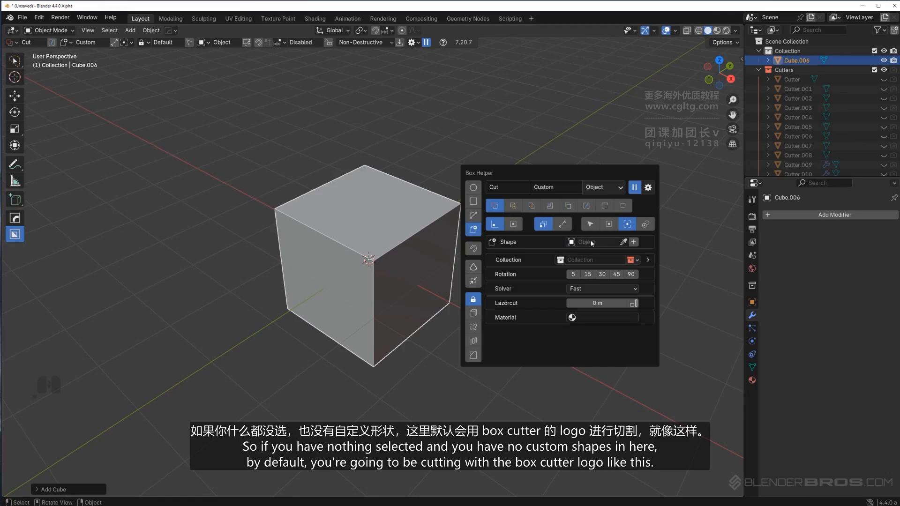
scroll(417, 227, up, 1)
mouse_move(419, 225)
middle_down()
mouse_move(414, 231)
mouse_move(429, 237)
middle_up()
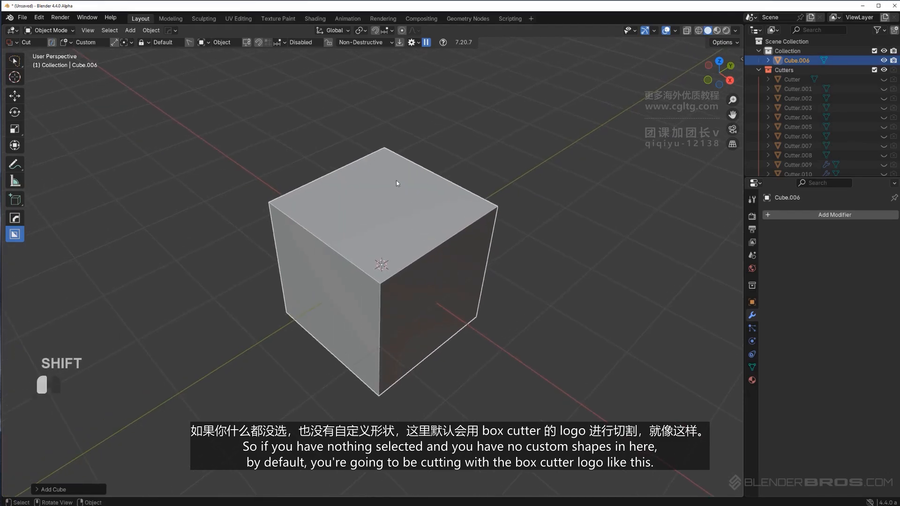
drag(395, 180, 434, 298)
scroll(494, 255, up, 3)
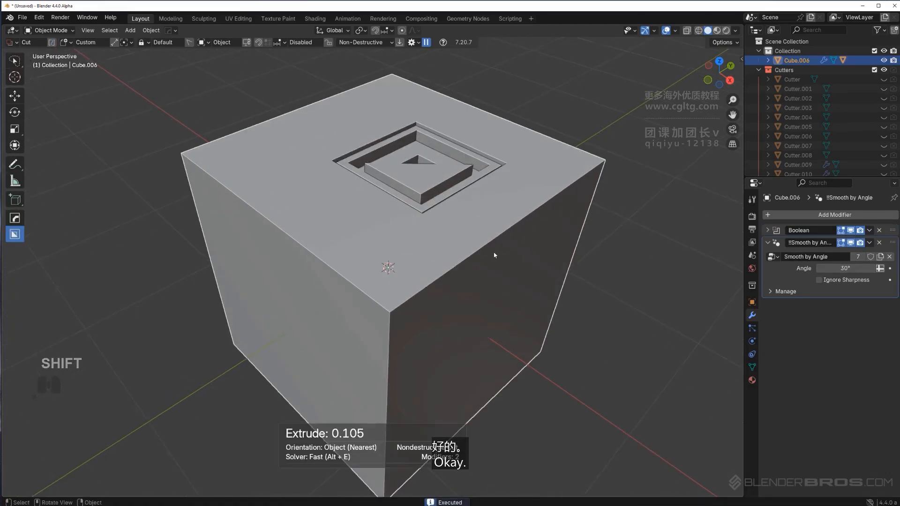
Undo the logo cut
mouse_move(494, 255)
middle_down()
mouse_move(477, 301)
mouse_move(492, 266)
middle_up()
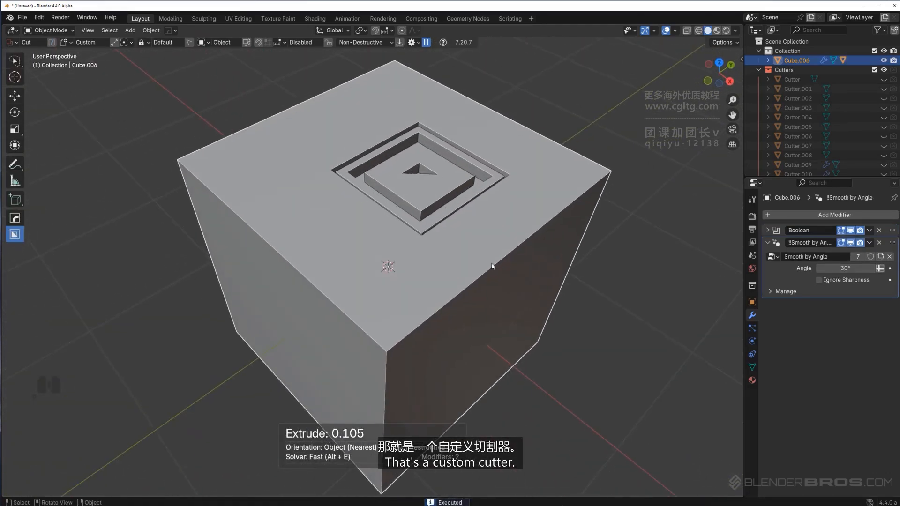
scroll(492, 266, down, 5)
key(ctrl+z)
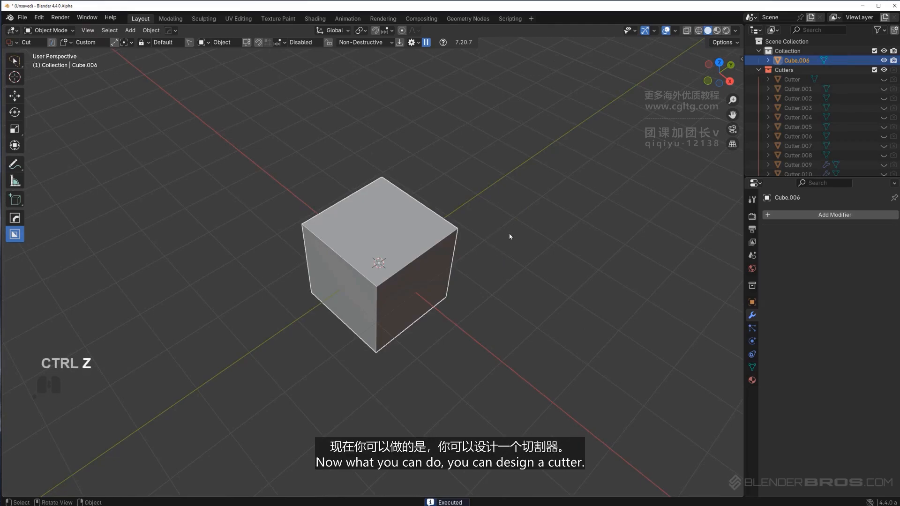
Switch to the Box shape and cut several stepped box notches into the cube's corner
key(d)
click(442, 204)
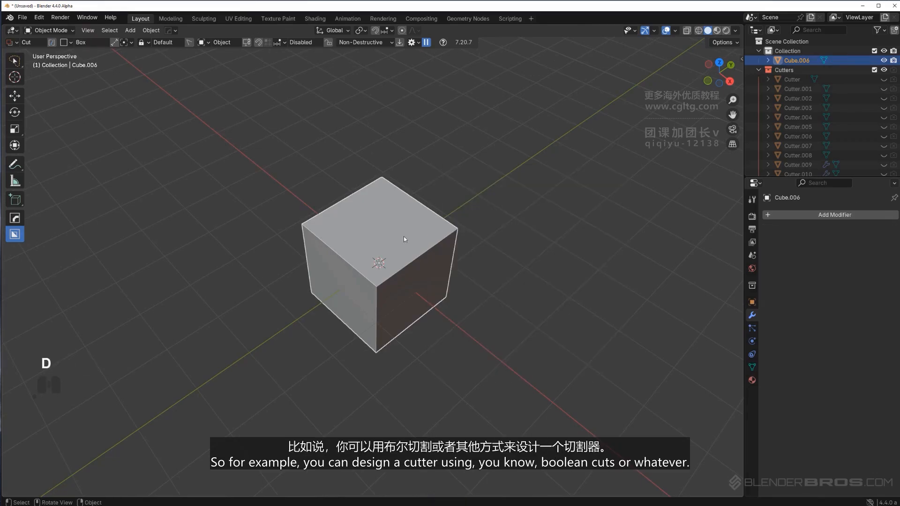
scroll(403, 237, up, 3)
middle_drag(408, 236, 435, 228)
drag(454, 214, 439, 288)
click(439, 325)
mouse_move(444, 251)
mouse_down()
mouse_move(425, 187)
mouse_move(417, 194)
mouse_move(442, 259)
mouse_move(445, 251)
mouse_up()
click(422, 232)
click(448, 316)
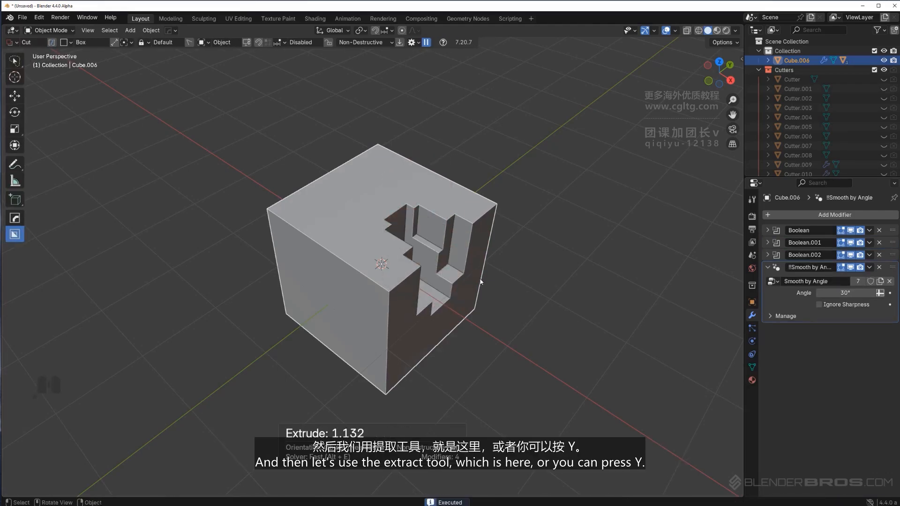
middle_drag(447, 314, 510, 246)
Draw a box over the notched corner and extract it as a custom cutter shape
key(d)
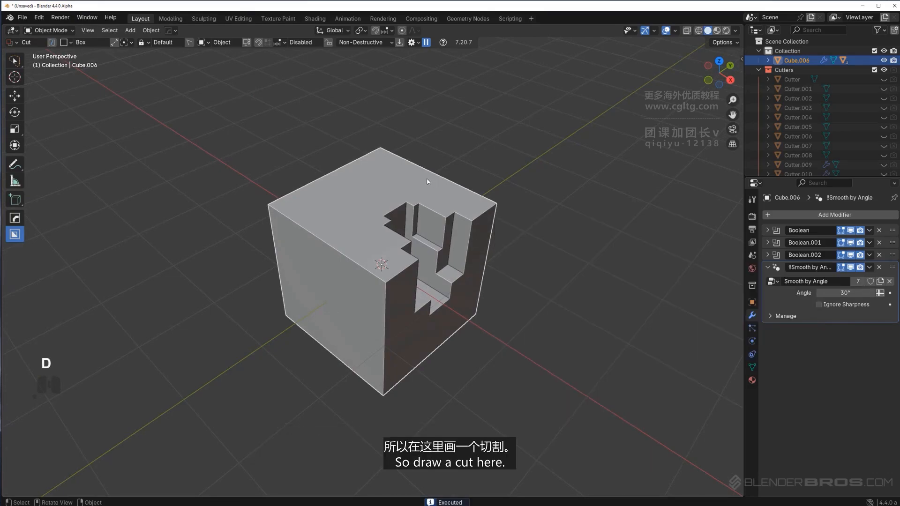
key(ctrl+z)
mouse_move(424, 188)
mouse_down()
mouse_move(427, 277)
mouse_move(437, 289)
mouse_move(428, 236)
mouse_move(419, 235)
mouse_move(448, 310)
mouse_move(443, 291)
mouse_up()
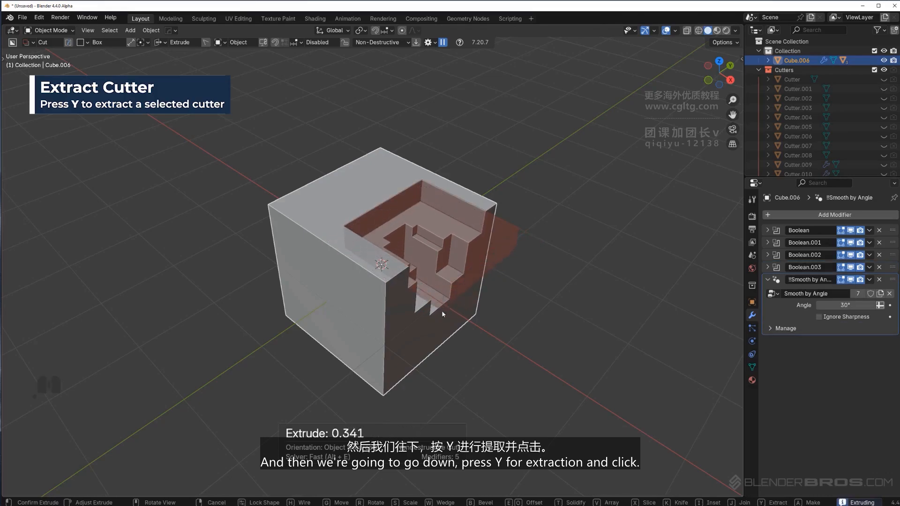
key(y)
click(440, 358)
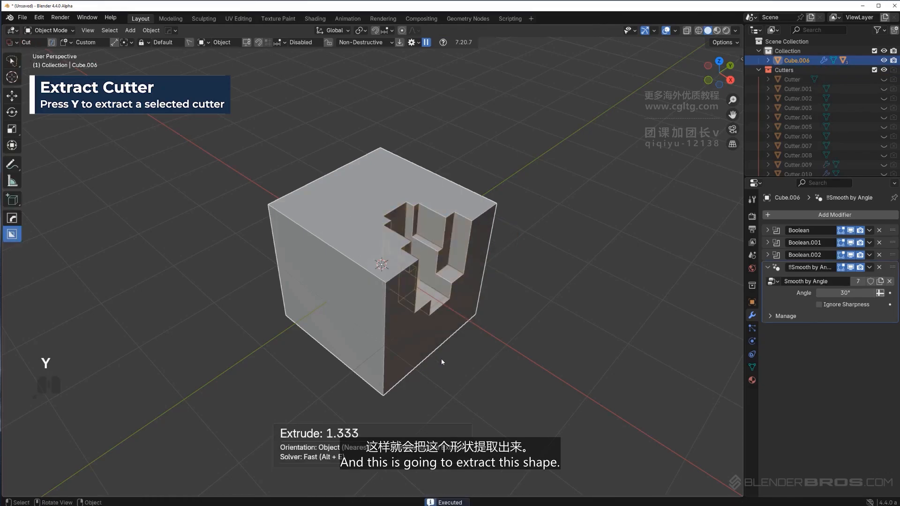
Cut the extracted custom shape into another face of the cube
key(d)
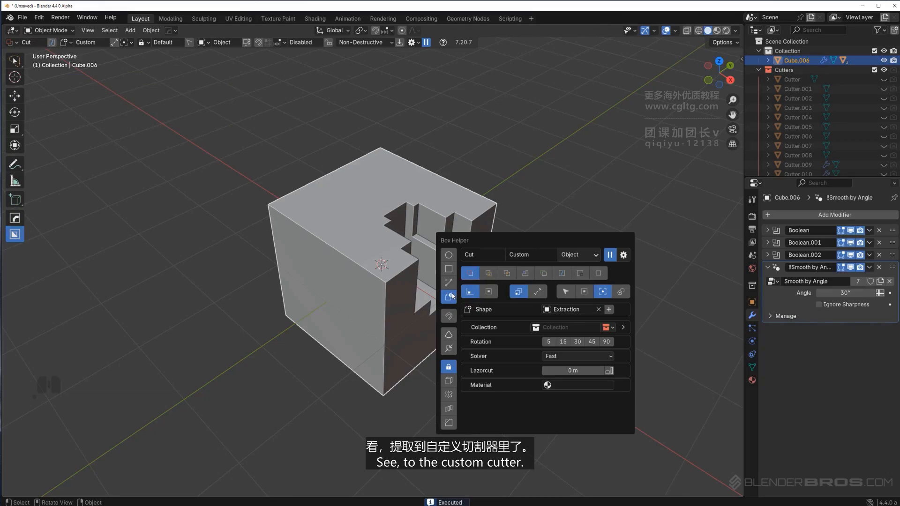
middle_drag(392, 253, 515, 202)
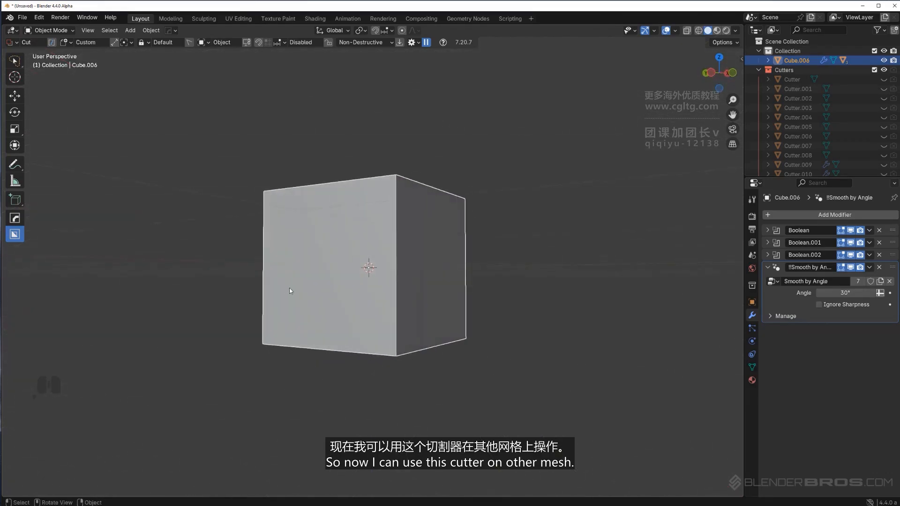
drag(289, 262, 381, 358)
drag(444, 332, 392, 333)
middle_drag(452, 322, 518, 251)
Delete the cube and add a new cube
key(d)
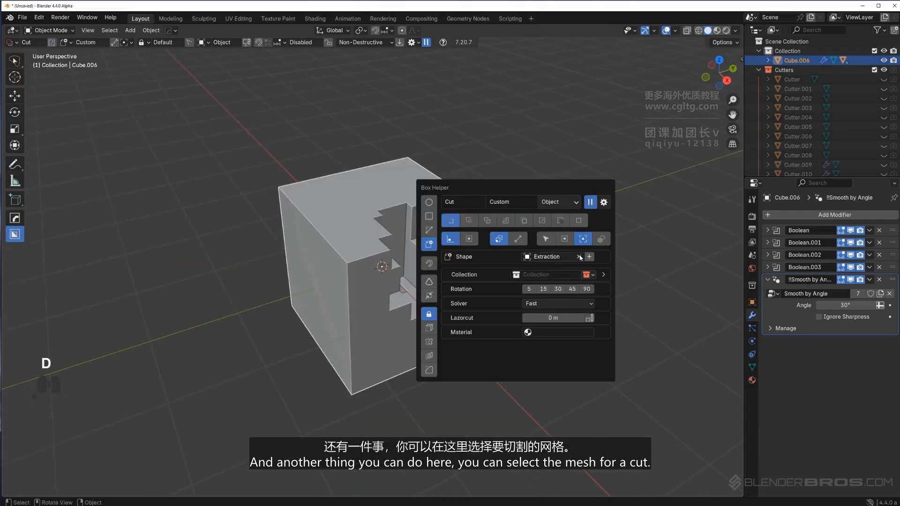
key(x)
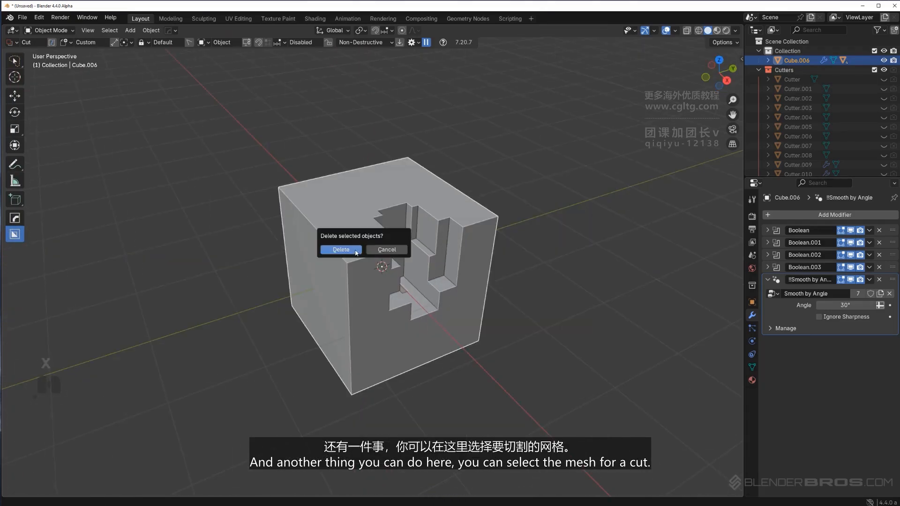
click(355, 251)
key(shift+a)
mouse_move(352, 256)
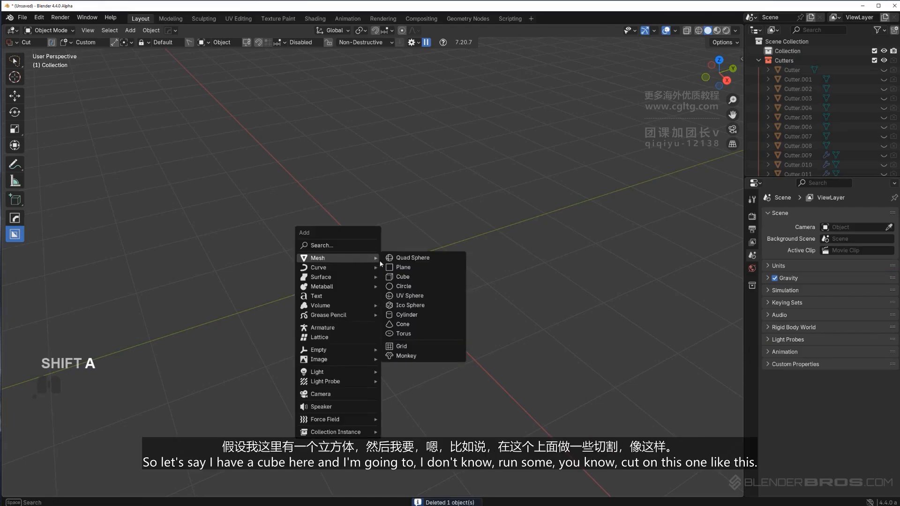
click(400, 279)
middle_drag(400, 280, 461, 202)
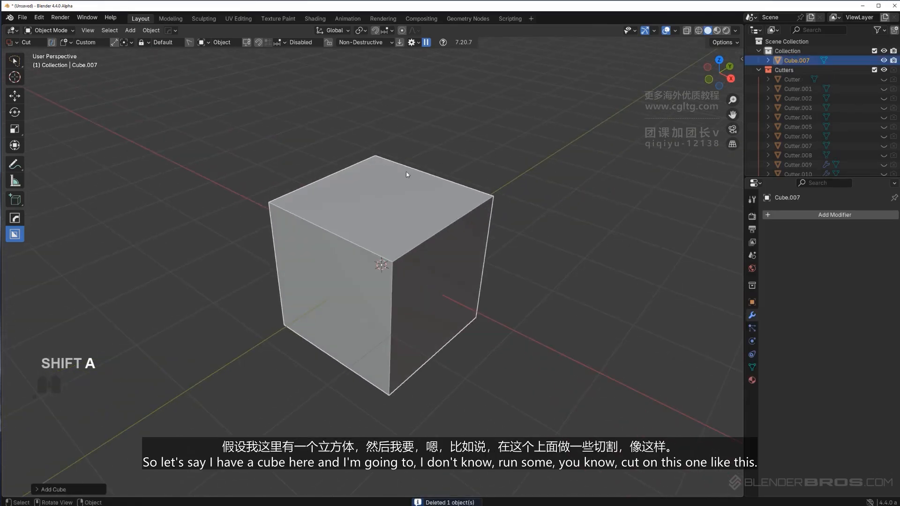
drag(407, 174, 474, 270)
right_click(473, 270)
Switch to the Box shape and cut large box notches through the new cube's top and side
key(d)
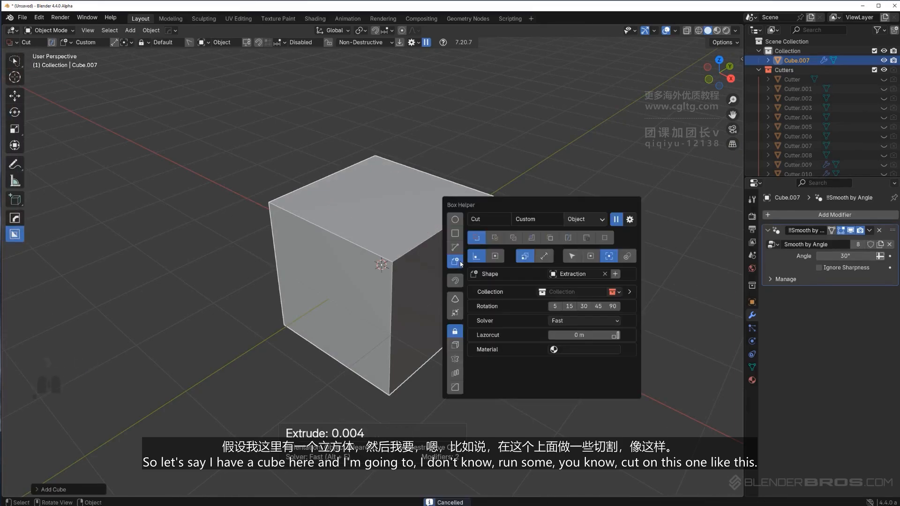
click(454, 232)
mouse_move(404, 182)
mouse_down()
mouse_move(415, 265)
mouse_move(472, 282)
mouse_move(469, 370)
mouse_move(450, 334)
mouse_up()
mouse_move(350, 283)
mouse_down()
mouse_move(422, 362)
mouse_move(594, 252)
mouse_up()
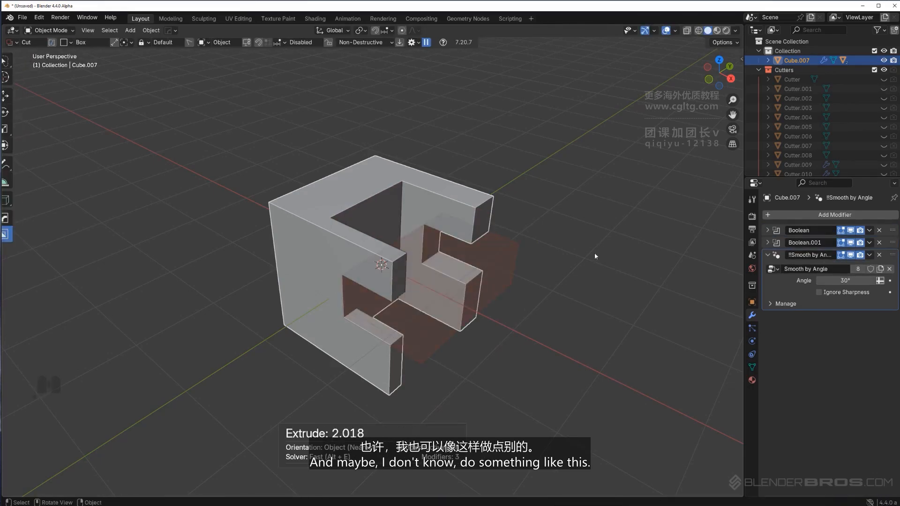
mouse_move(397, 168)
mouse_down()
mouse_move(412, 237)
mouse_move(424, 265)
mouse_move(451, 272)
mouse_move(443, 279)
mouse_up()
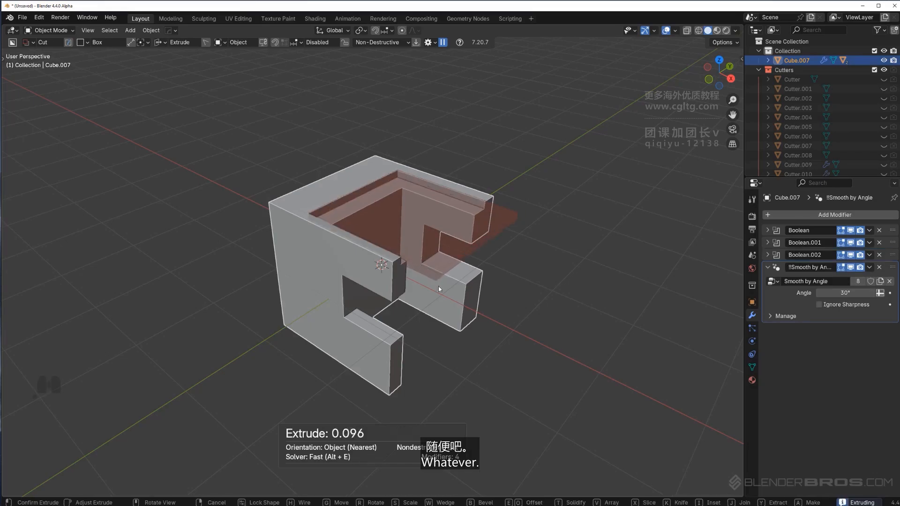
click(439, 287)
Apply all boolean modifiers on the cube with HOps Sharpen using the Ctrl-apply option
key(q)
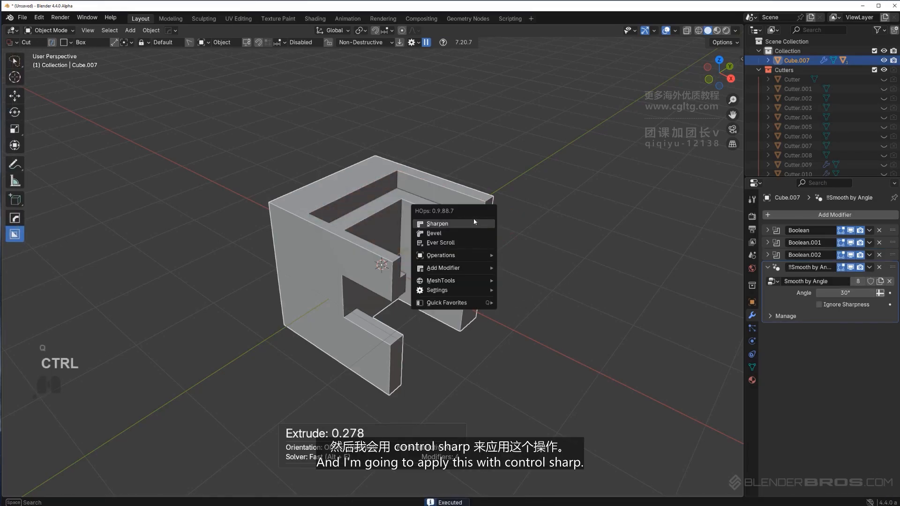
ctrl+click(474, 225)
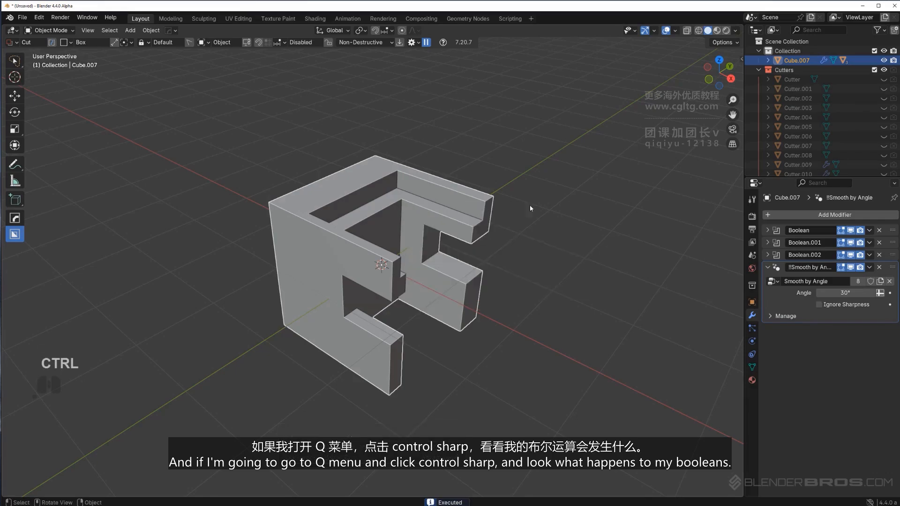
key(q)
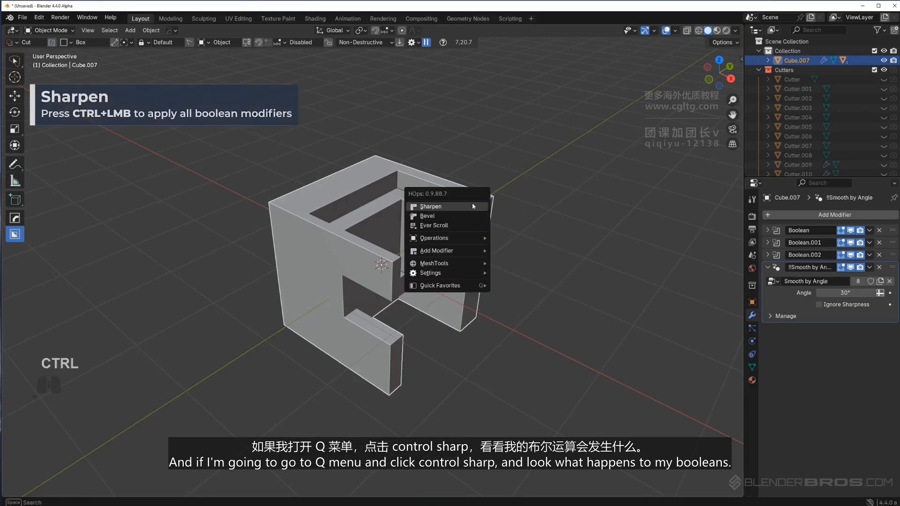
ctrl+click(472, 205)
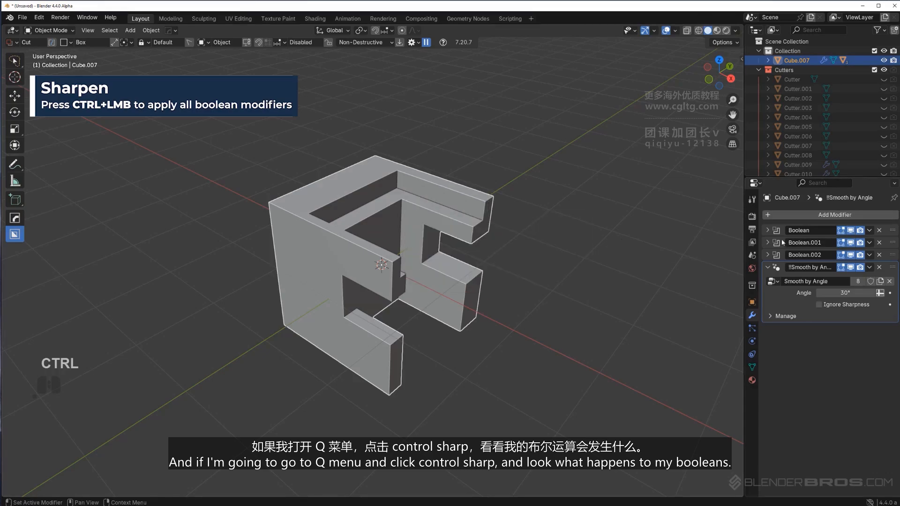
key(q)
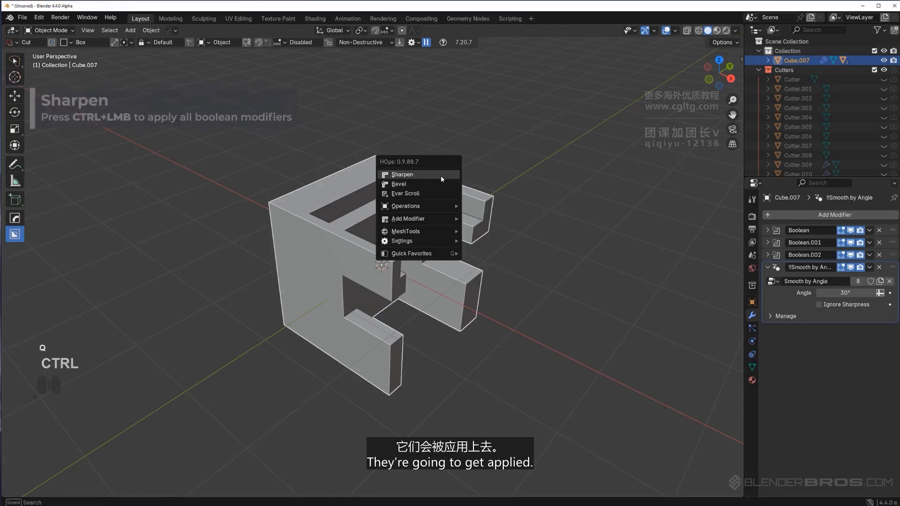
ctrl+click(440, 175)
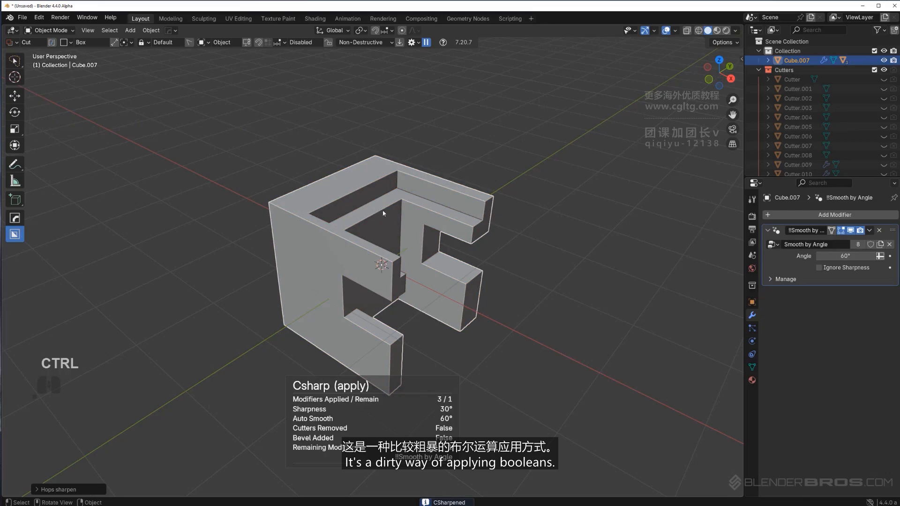
Switch Box Helper to the Custom shape and pick the cut cube itself as the cutter shape
middle_drag(383, 214, 418, 245)
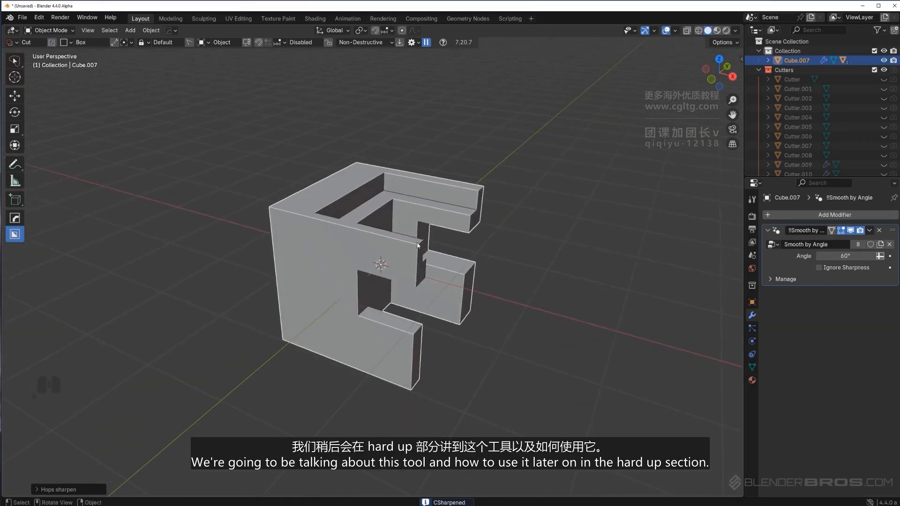
middle_drag(480, 230, 441, 210)
key(d)
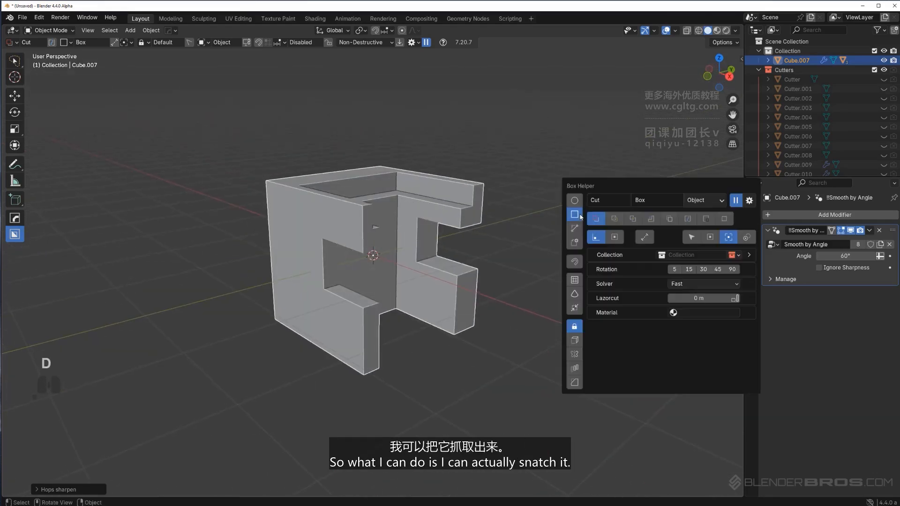
click(575, 243)
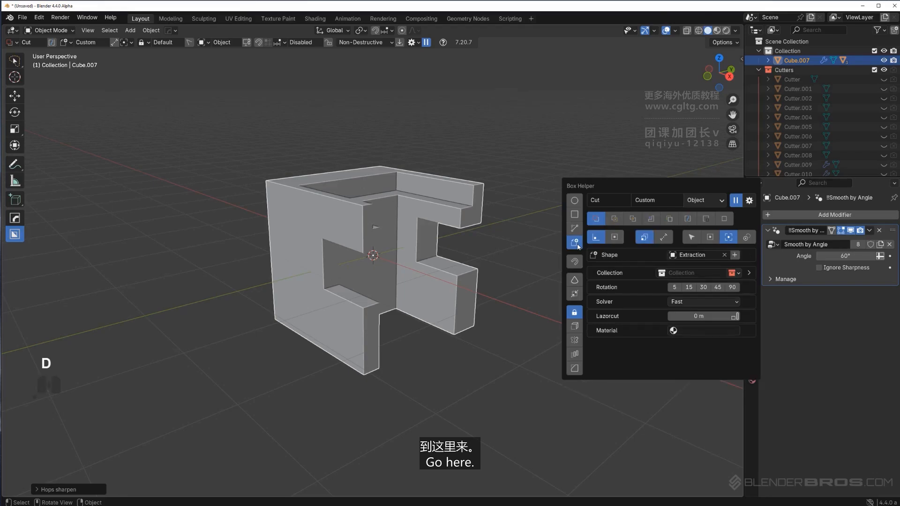
click(724, 255)
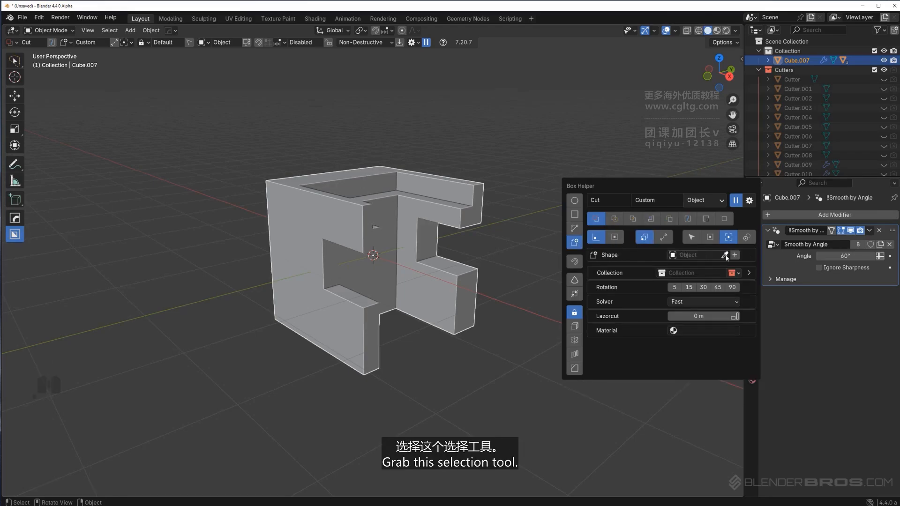
click(377, 183)
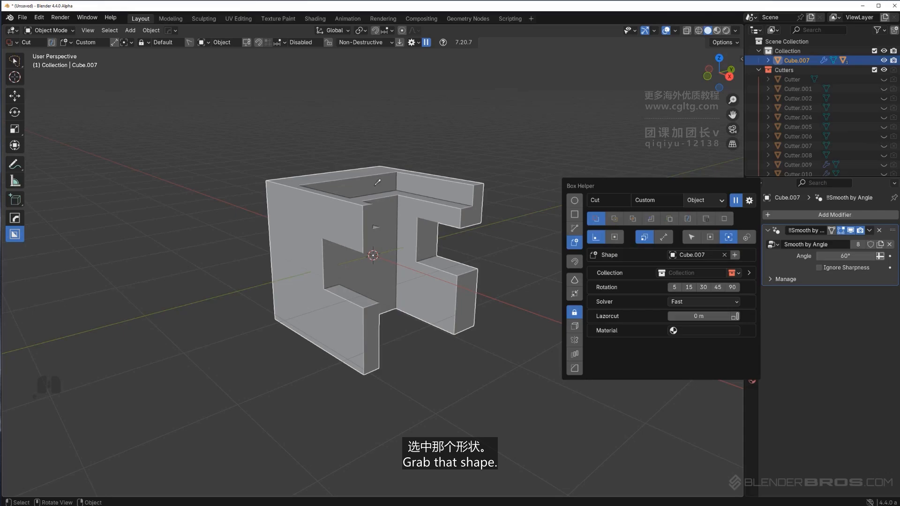
Add a new cube and move it along the Y axis beside the first object
scroll(375, 274, down, 1)
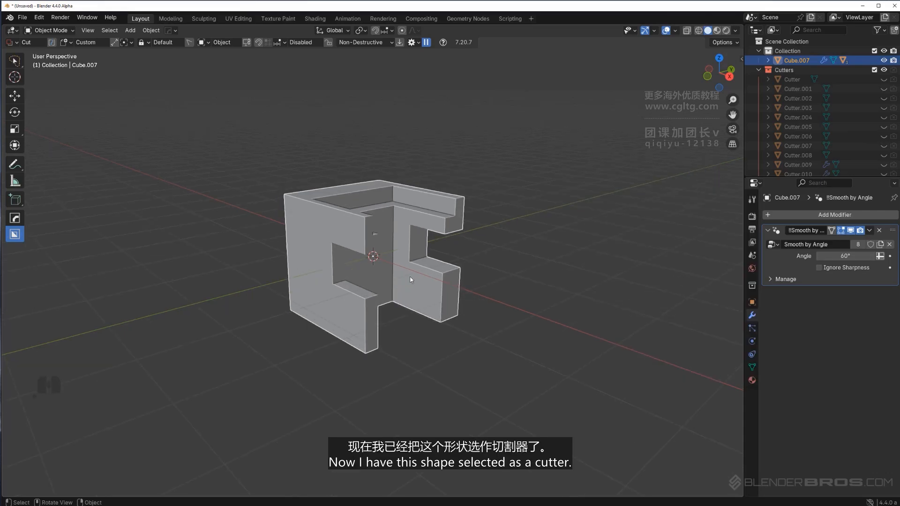
shift+middle_drag(307, 272, 493, 213)
click(331, 257)
key(shift+a)
mouse_move(331, 260)
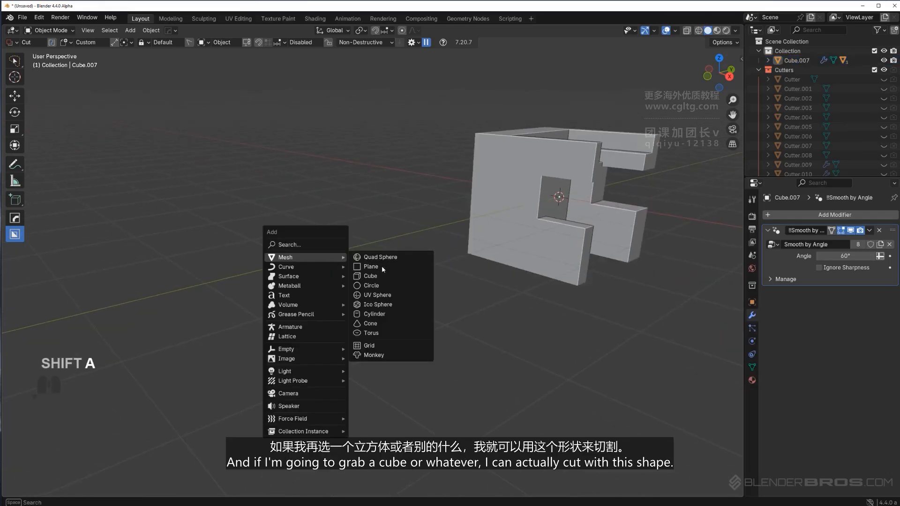
click(389, 276)
key(g)
key(y)
click(337, 280)
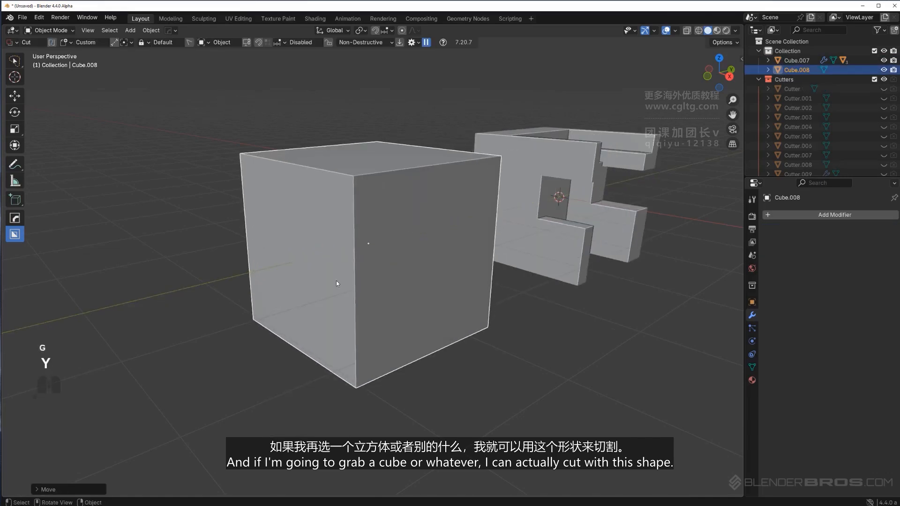
Cut the new cube using the picked custom cutter shape
scroll(344, 279, down, 3)
middle_drag(351, 275, 368, 293)
scroll(421, 220, up, 3)
mouse_move(421, 219)
mouse_down()
mouse_move(459, 263)
mouse_move(450, 258)
mouse_up()
middle_drag(467, 288, 431, 292)
Add a fresh cube and set it as the Box Helper custom cutter shape
key(d)
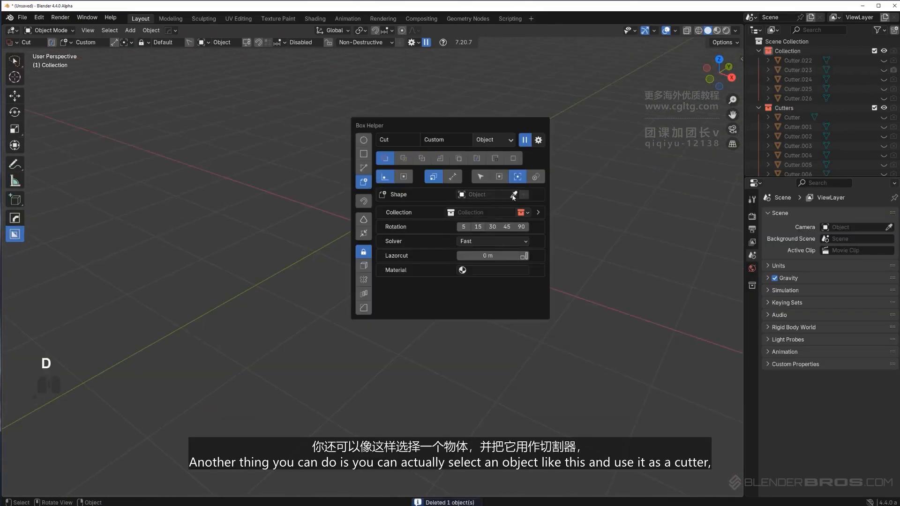
key(shift+a)
mouse_move(361, 217)
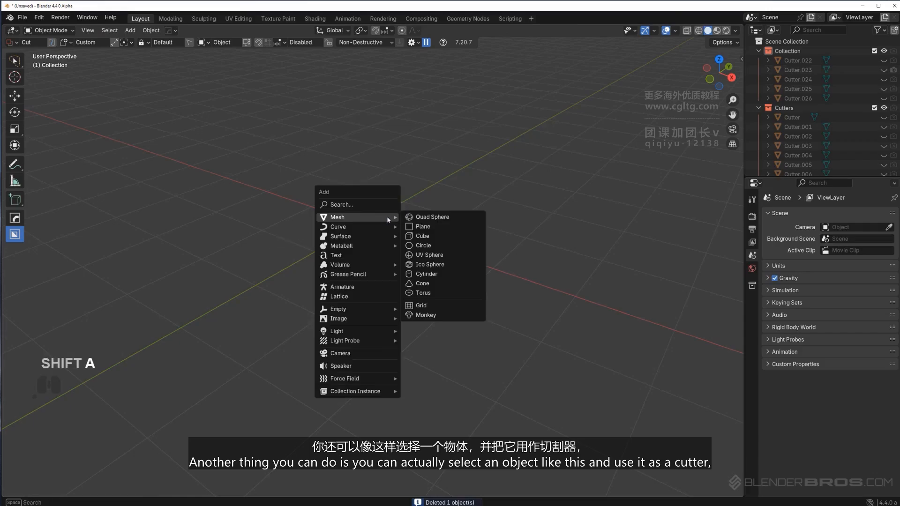
click(429, 235)
key(d)
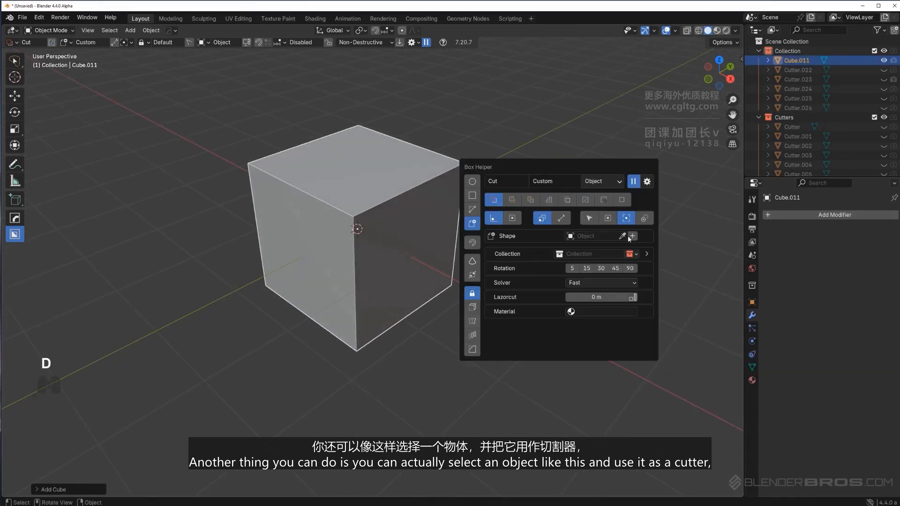
click(378, 181)
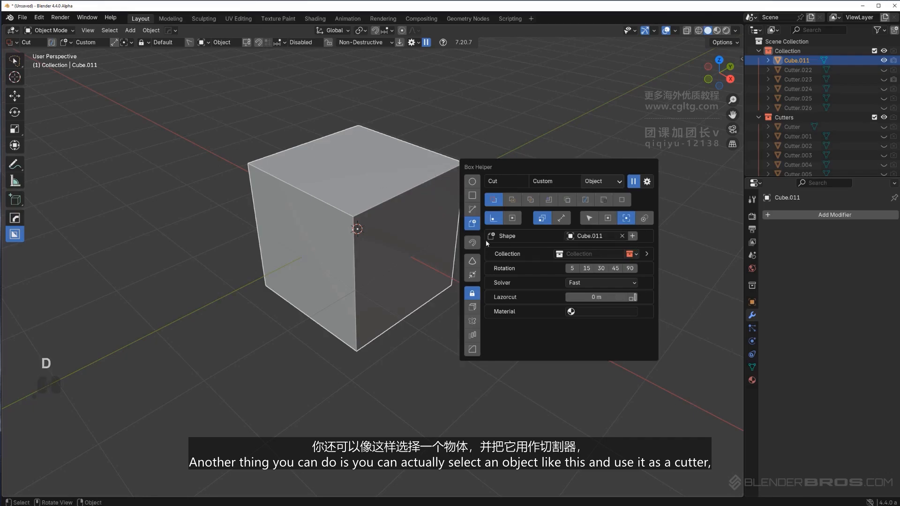
Cut the cube repeatedly with its own shape as a compounding custom cutter
middle_drag(431, 181, 434, 176)
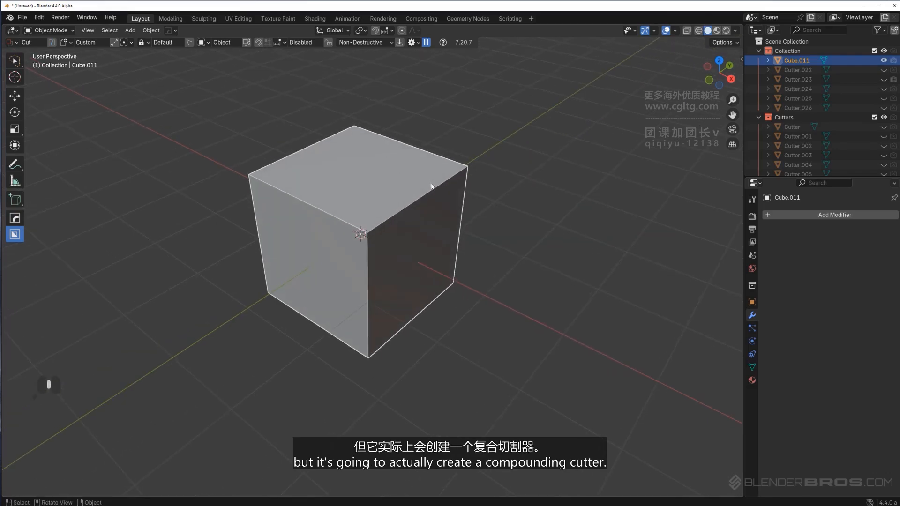
drag(422, 173, 439, 235)
click(439, 299)
middle_drag(451, 267, 392, 253)
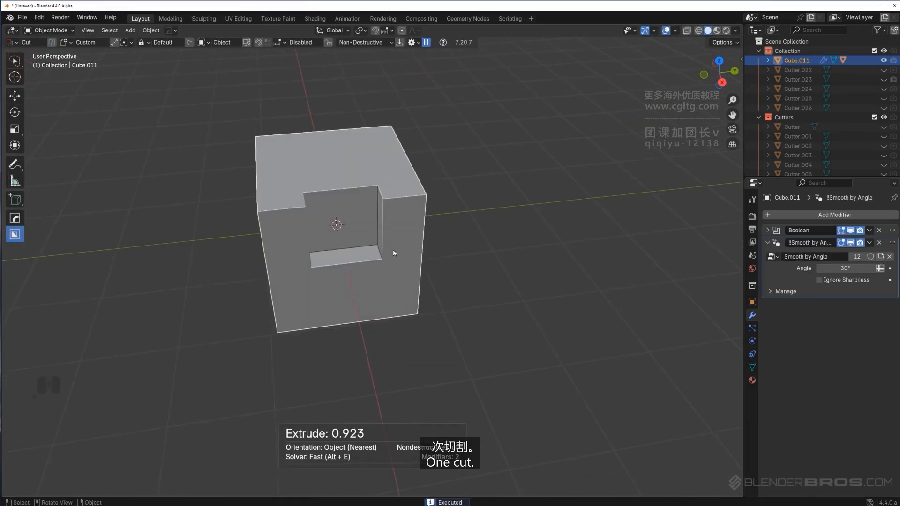
drag(353, 168, 360, 220)
click(356, 255)
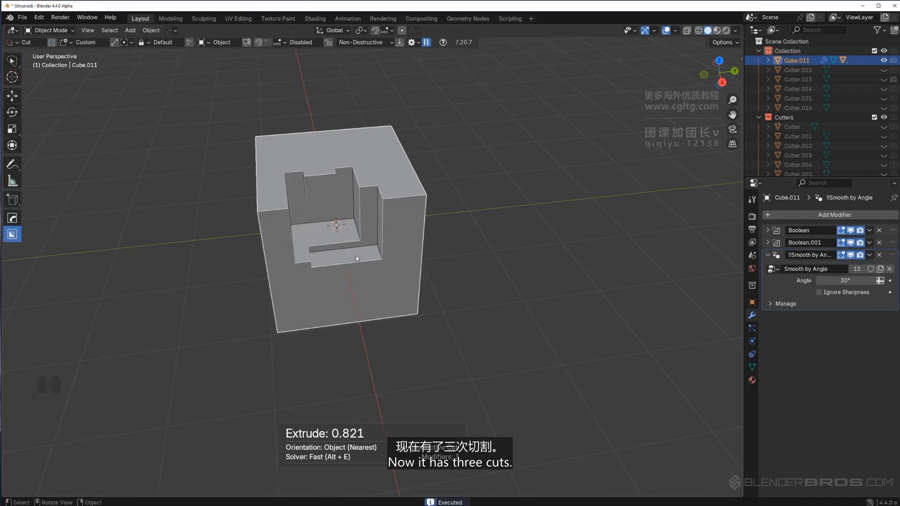
drag(355, 255, 323, 229)
click(299, 193)
middle_drag(299, 193, 283, 220)
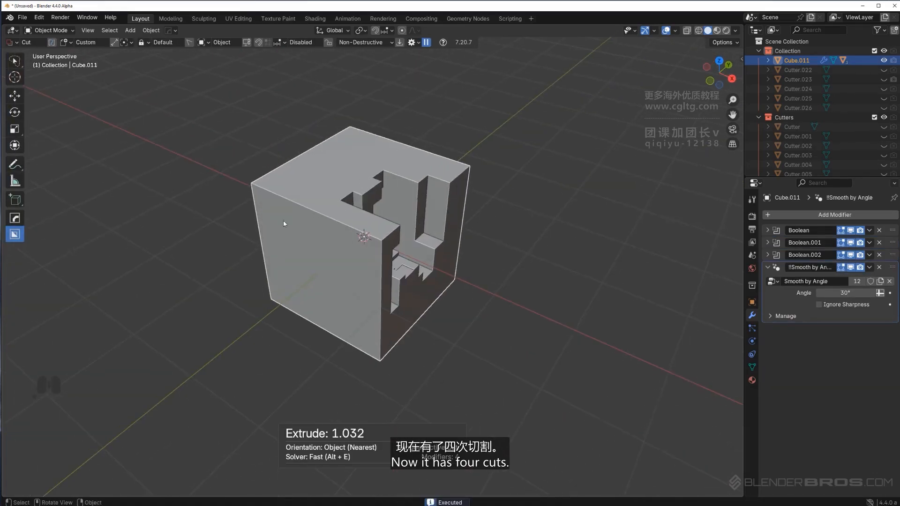
drag(274, 193, 268, 187)
click(331, 154)
middle_drag(288, 195, 402, 188)
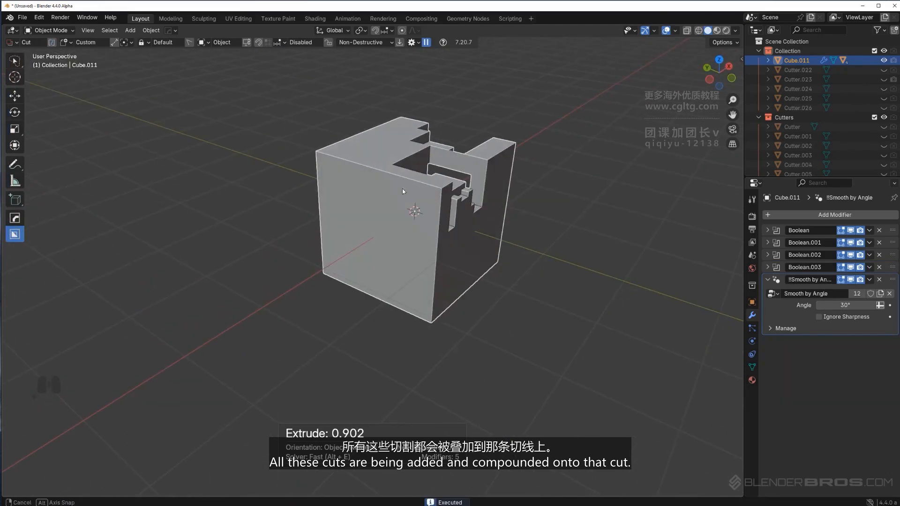
drag(383, 188, 346, 133)
click(381, 128)
drag(401, 262, 345, 178)
click(382, 161)
middle_drag(281, 187, 391, 195)
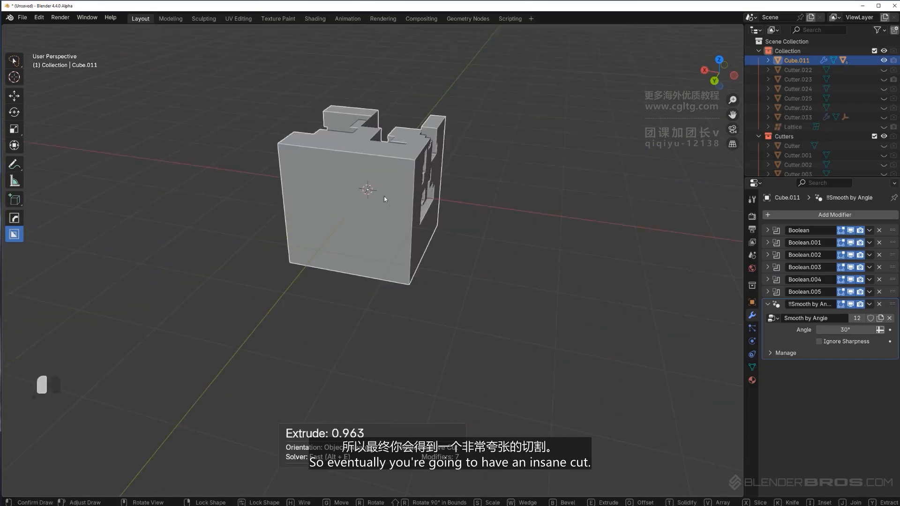
Keep stacking compounding custom cuts across the cube's other faces
drag(390, 204, 333, 141)
click(373, 129)
mouse_move(358, 259)
mouse_down()
mouse_move(307, 193)
mouse_move(295, 149)
mouse_up()
click(320, 155)
middle_drag(319, 178, 392, 168)
drag(321, 203, 368, 270)
click(401, 252)
middle_drag(401, 252, 420, 237)
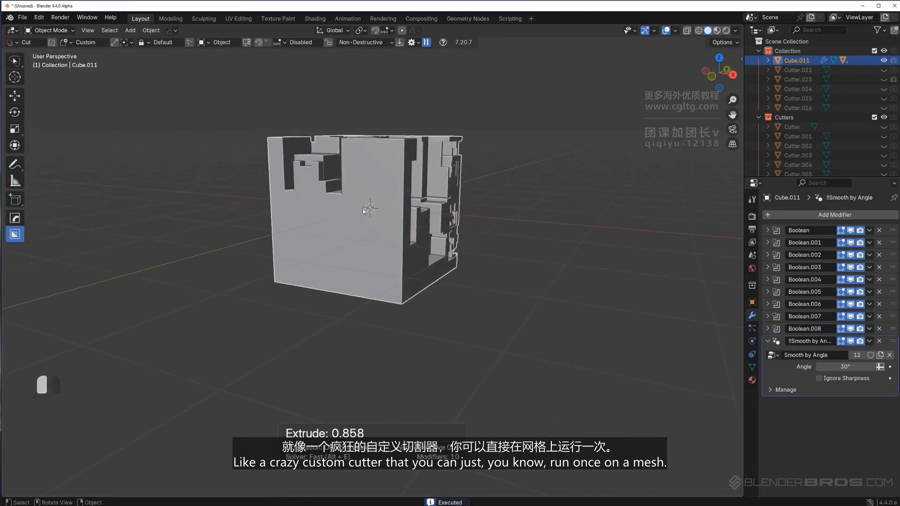
drag(363, 209, 431, 269)
click(455, 259)
drag(307, 212, 391, 284)
click(438, 266)
scroll(468, 225, down, 3)
middle_drag(514, 198, 331, 254)
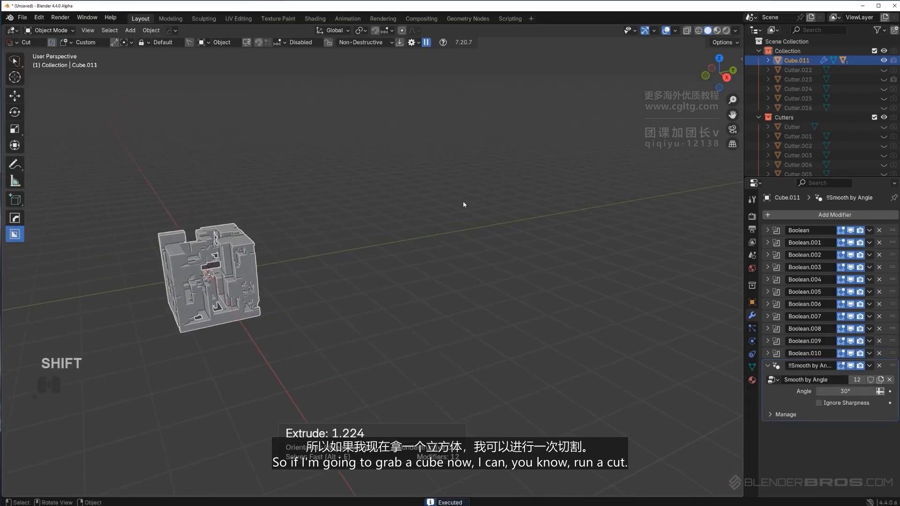
Add another cube and move it along the Y axis
key(shift+a)
click(487, 223)
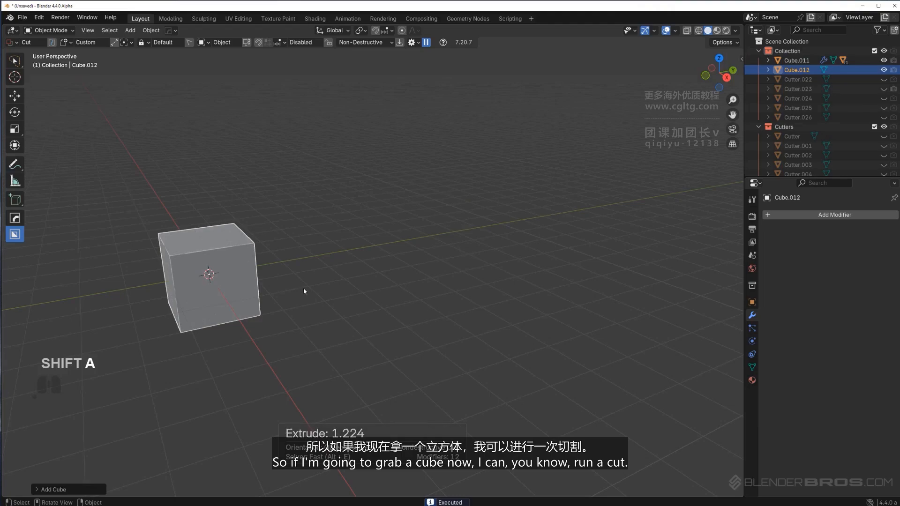
key(g)
key(y)
click(570, 225)
Cut the new cube with the compounded custom shape as a gribble-style detail
middle_drag(570, 224, 527, 272)
scroll(440, 257, up, 2)
mouse_move(527, 224)
shift+middle_down()
mouse_move(439, 281)
mouse_move(465, 251)
shift+middle_up()
scroll(450, 230, up, 1)
mouse_move(381, 208)
shift+mouse_down()
mouse_move(403, 210)
mouse_move(430, 268)
mouse_move(422, 274)
shift+mouse_up()
click(422, 337)
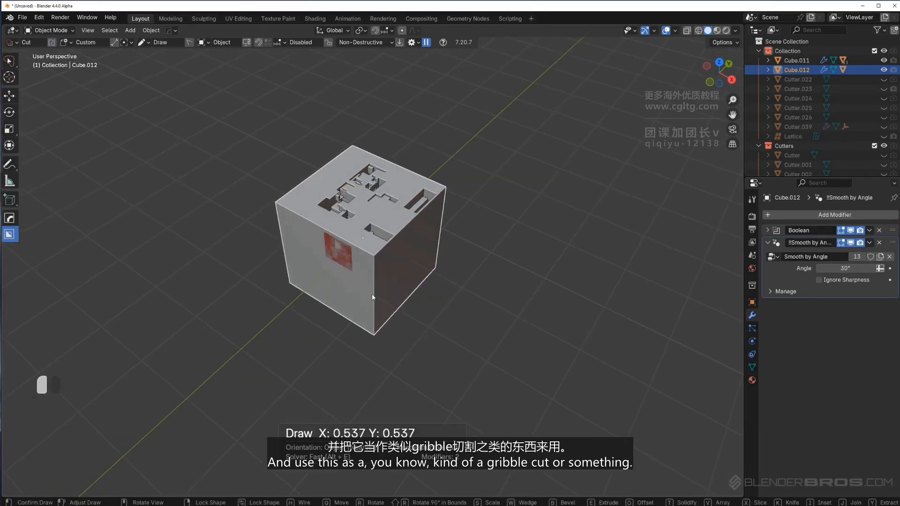
drag(371, 297, 406, 318)
click(468, 289)
Select all objects in the scene and delete them
mouse_move(485, 235)
middle_down()
mouse_move(480, 226)
mouse_move(391, 201)
mouse_move(383, 171)
mouse_move(495, 196)
mouse_move(428, 258)
mouse_move(396, 235)
mouse_move(352, 249)
mouse_move(432, 237)
mouse_move(343, 239)
middle_up()
scroll(428, 259, down, 4)
key(a)
key(x)
click(344, 239)
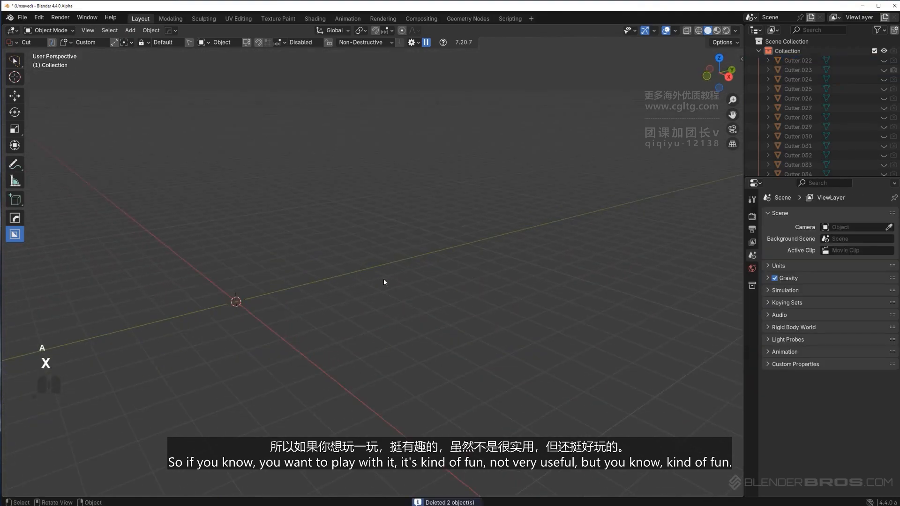
Clear the custom cutter shape and switch Box Helper back to the Box shape
shift+middle_drag(229, 311, 364, 277)
key(d)
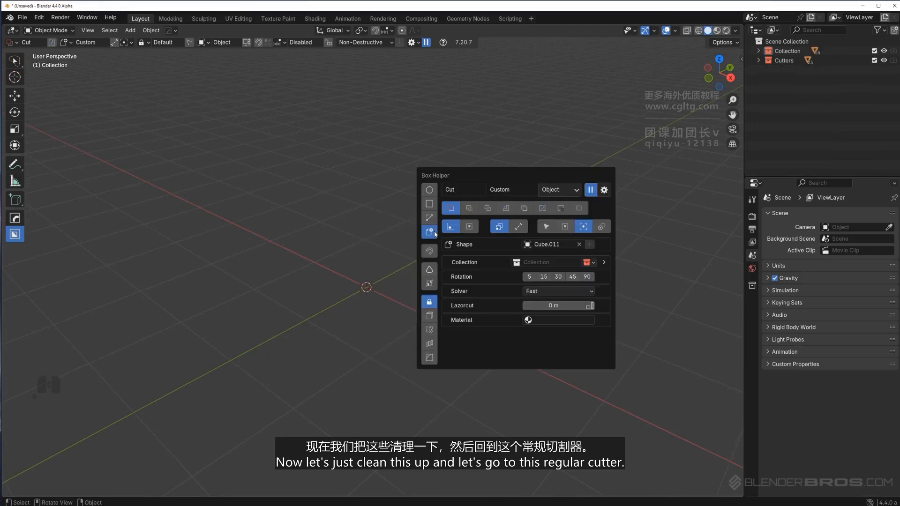
click(580, 244)
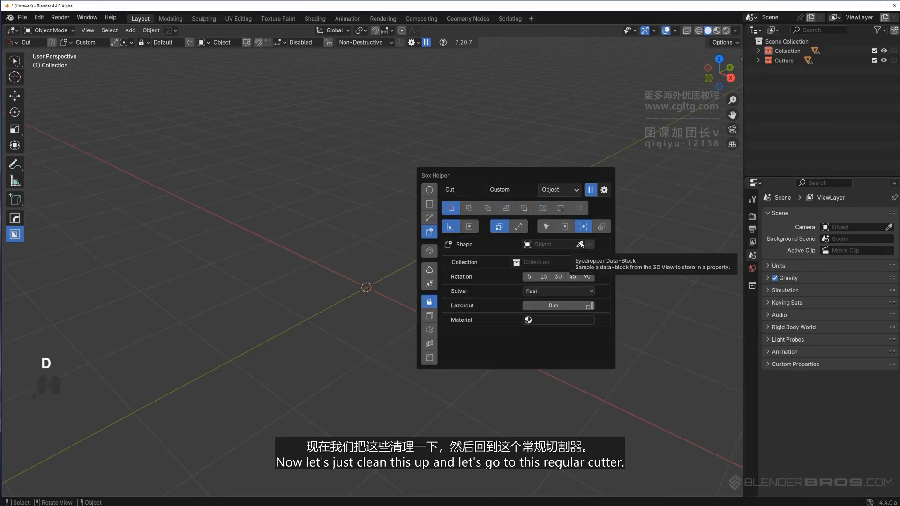
click(429, 205)
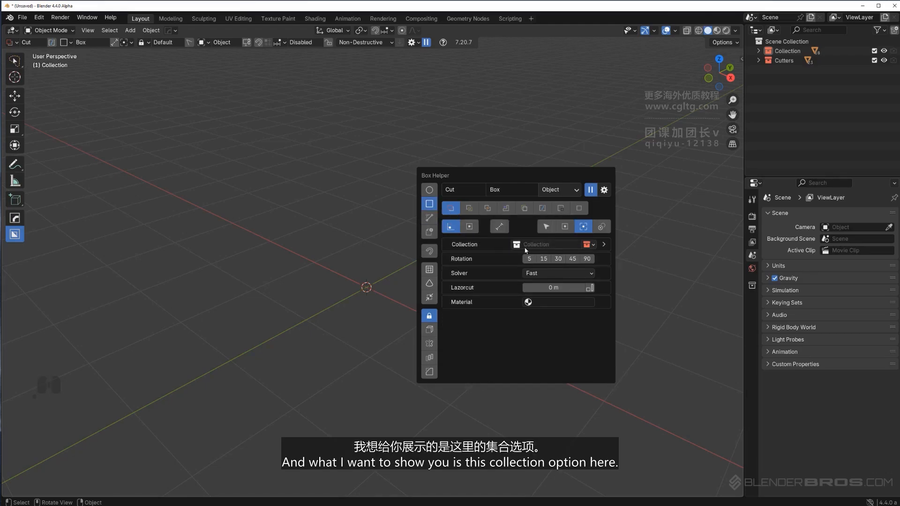
click(553, 245)
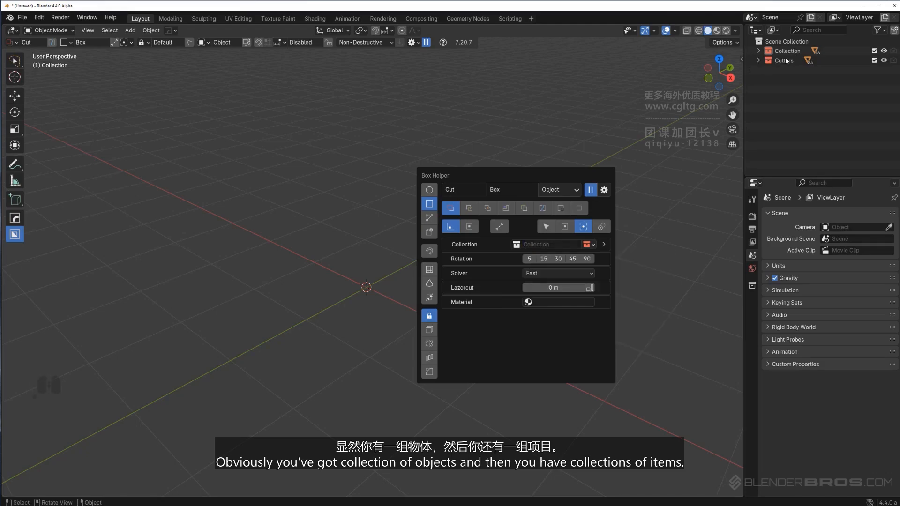
Start a new general scene without saving the current changes
click(22, 18)
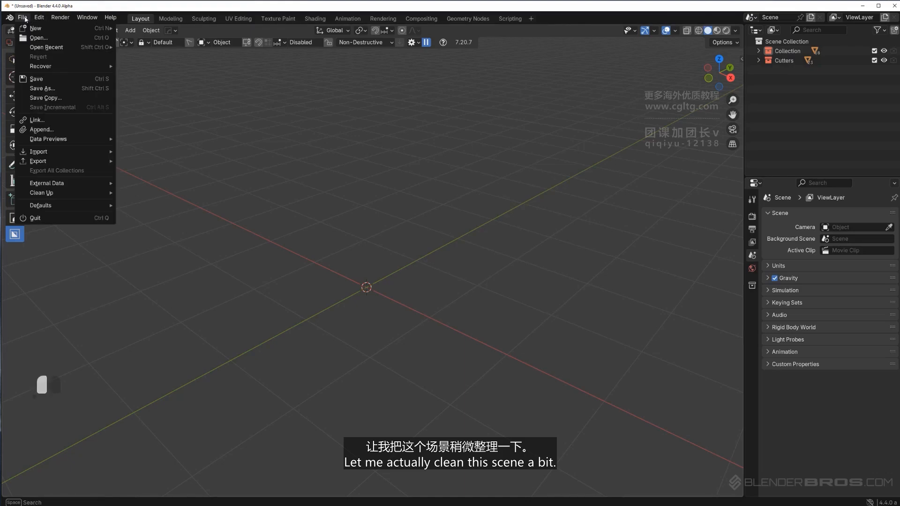
mouse_move(28, 25)
click(136, 25)
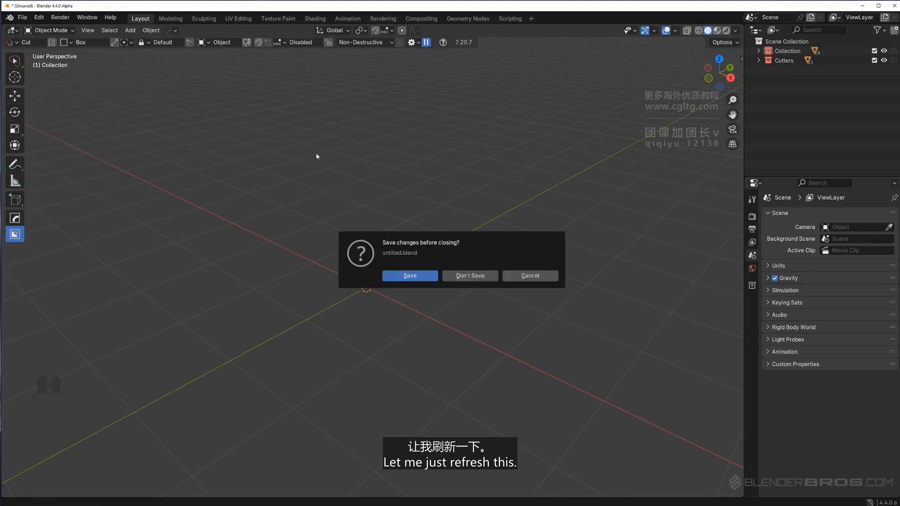
click(473, 276)
Add a cube and cut a rectangular notch through its upper corner with the box cutter
key(shift+a)
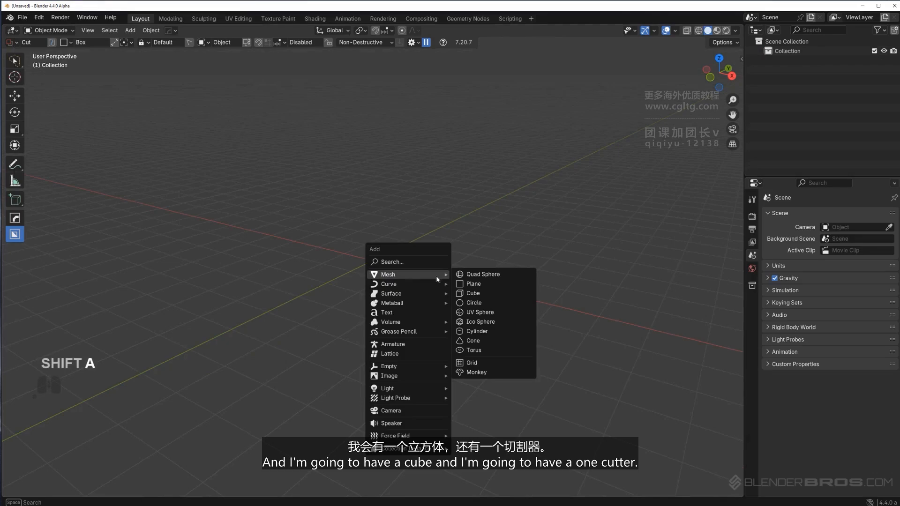
click(473, 293)
drag(416, 210, 440, 245)
click(445, 303)
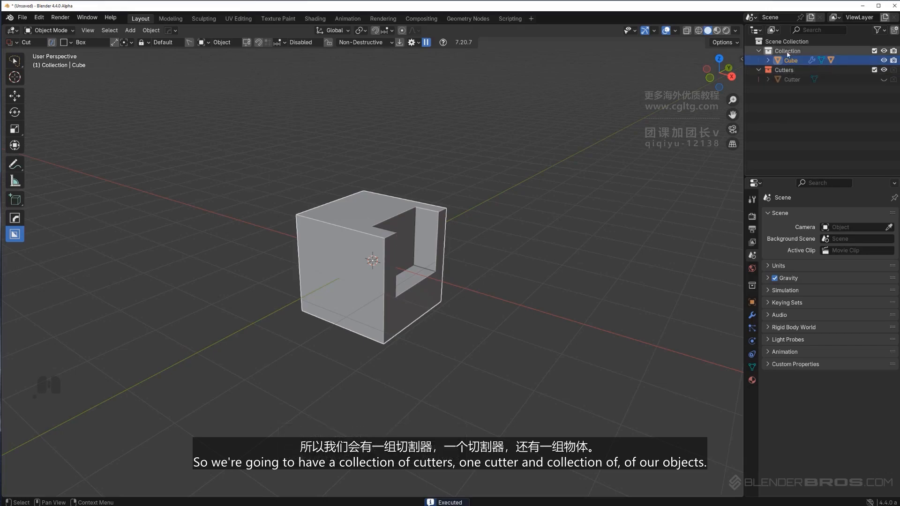
Cut a narrow vertical slot into the cube's lower front edge, beveling the cutter's top
mouse_move(431, 257)
middle_down()
mouse_move(460, 243)
mouse_move(436, 244)
middle_up()
mouse_move(358, 276)
mouse_down()
mouse_move(374, 355)
mouse_move(381, 356)
mouse_up()
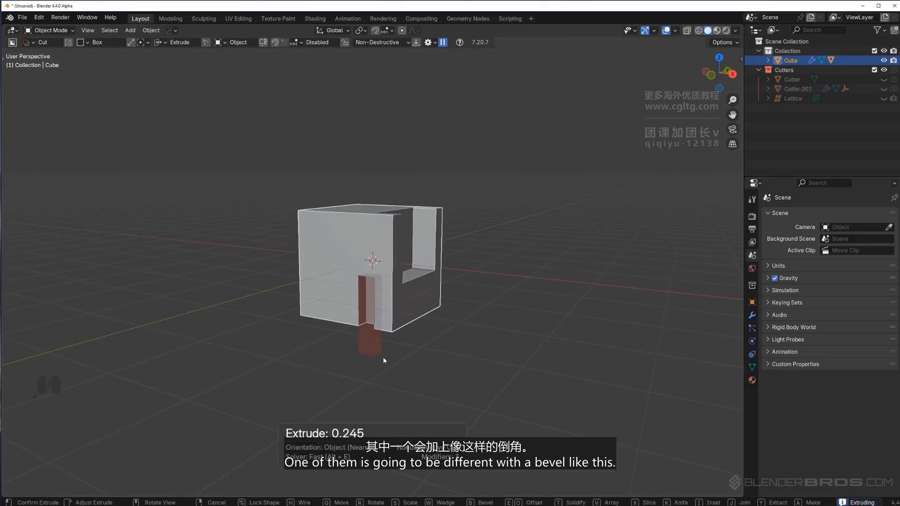
key(b)
click(387, 359)
click(510, 342)
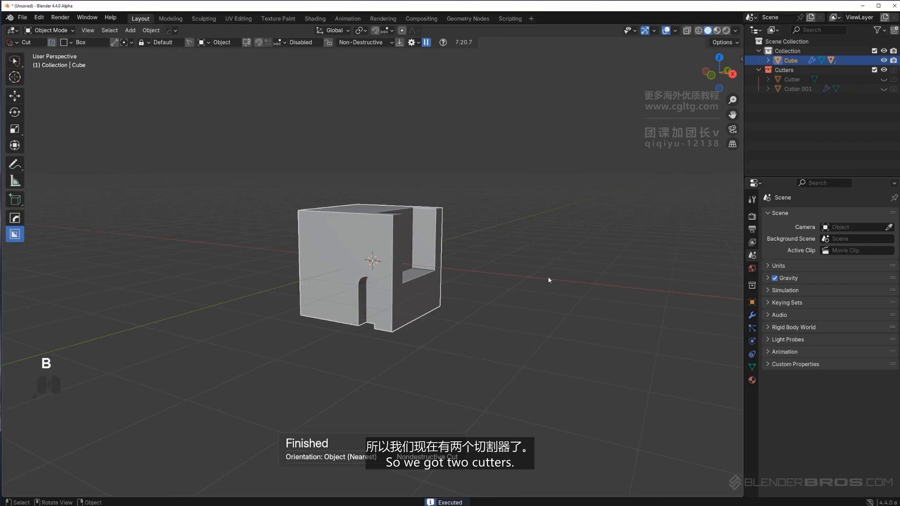
Start a cut and scroll through the cutter shapes stored in the Cutters collection, then cancel it
middle_drag(547, 277, 531, 288)
right_click(412, 275)
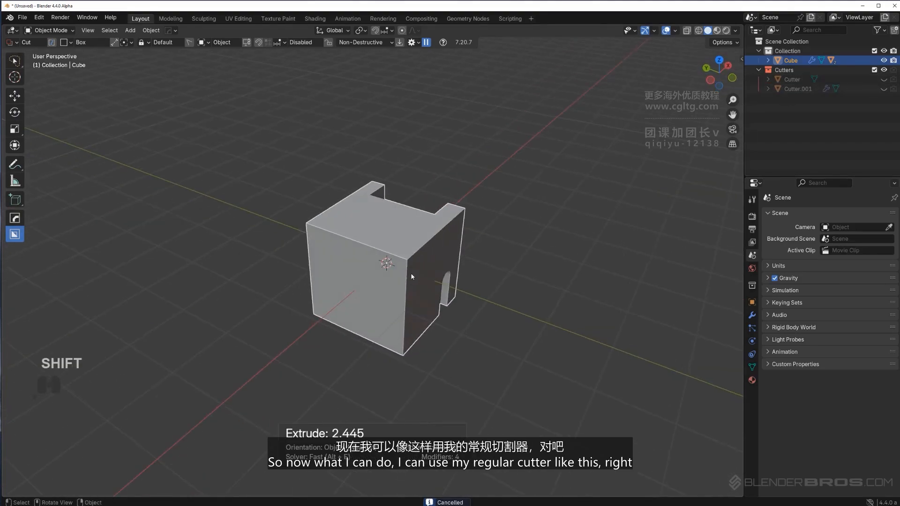
key(d)
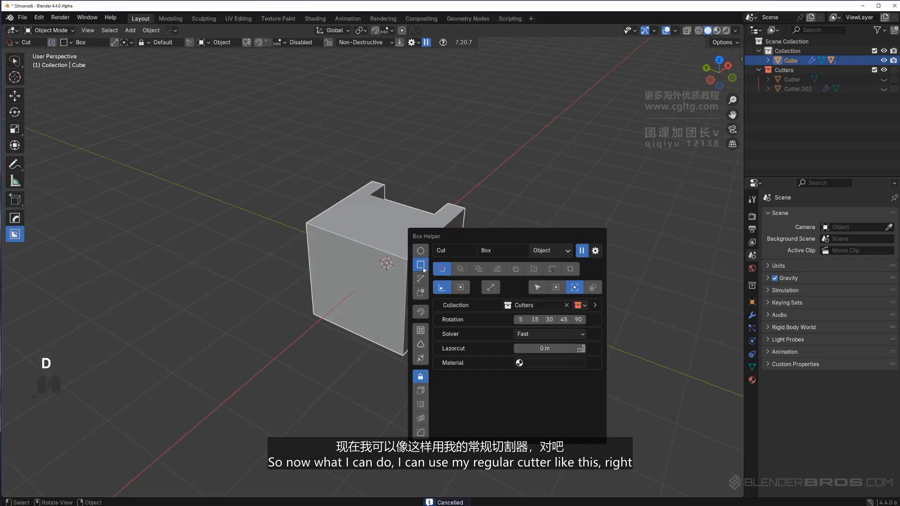
mouse_move(361, 218)
mouse_down()
mouse_move(367, 236)
mouse_move(347, 262)
mouse_move(359, 281)
mouse_up()
alt+scroll(345, 336, down, 1)
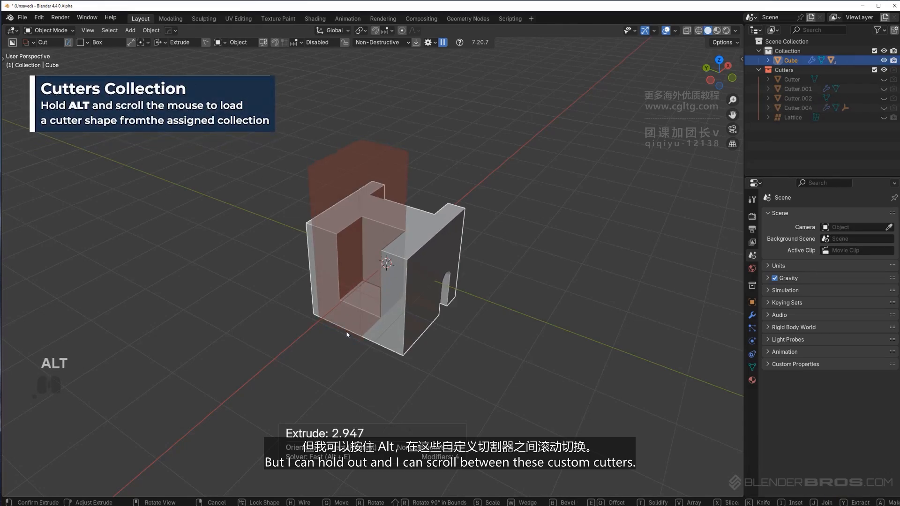
alt+scroll(347, 334, down, 1)
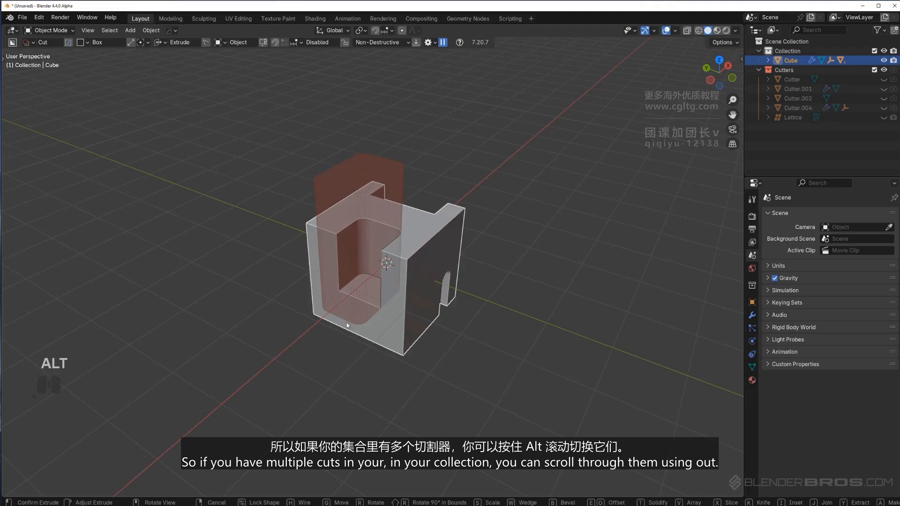
alt+scroll(346, 325, down, 3)
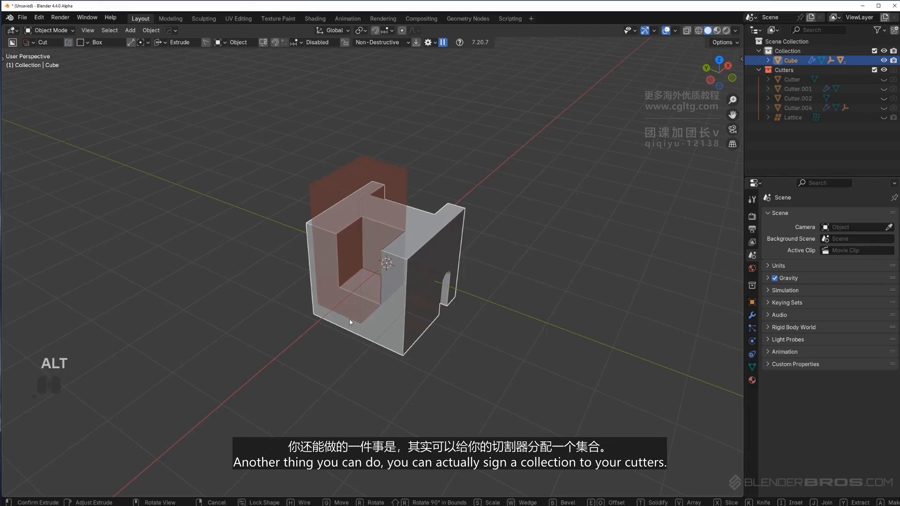
right_click(350, 323)
Assign Collection as the Box Helper's cutter collection
key(d)
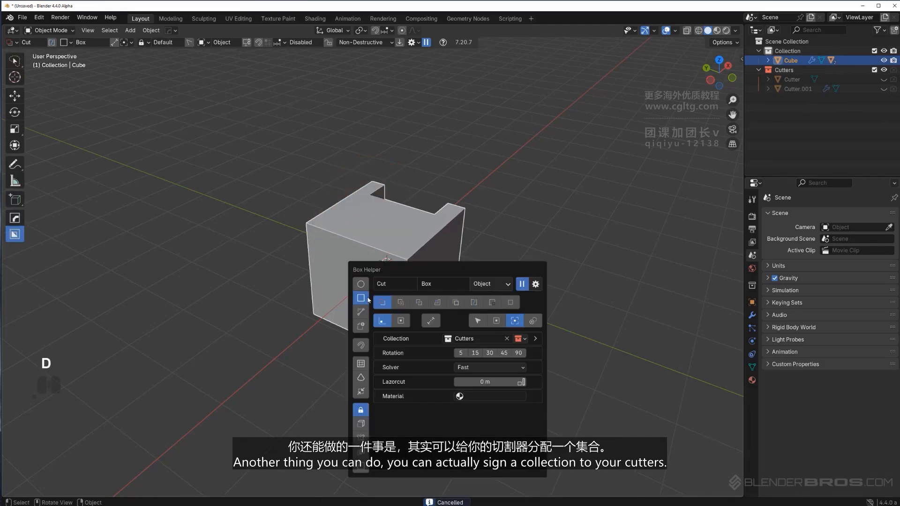
click(487, 339)
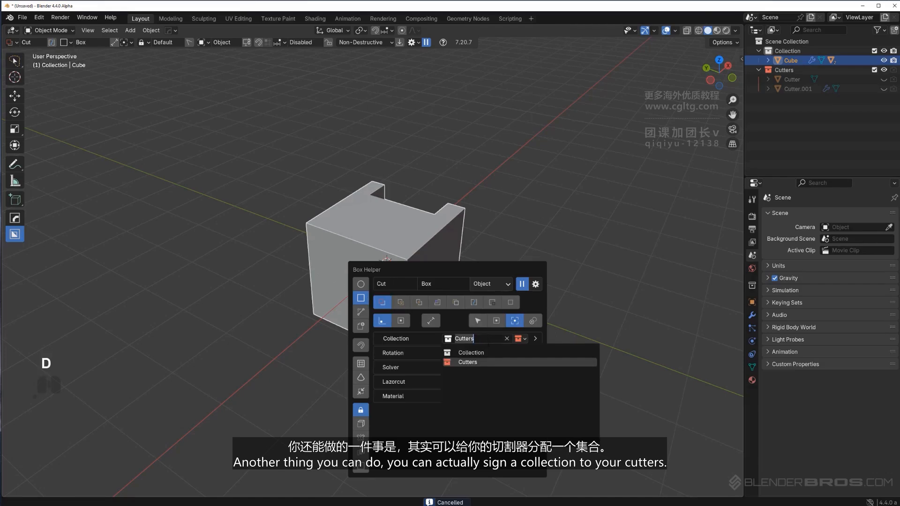
click(489, 352)
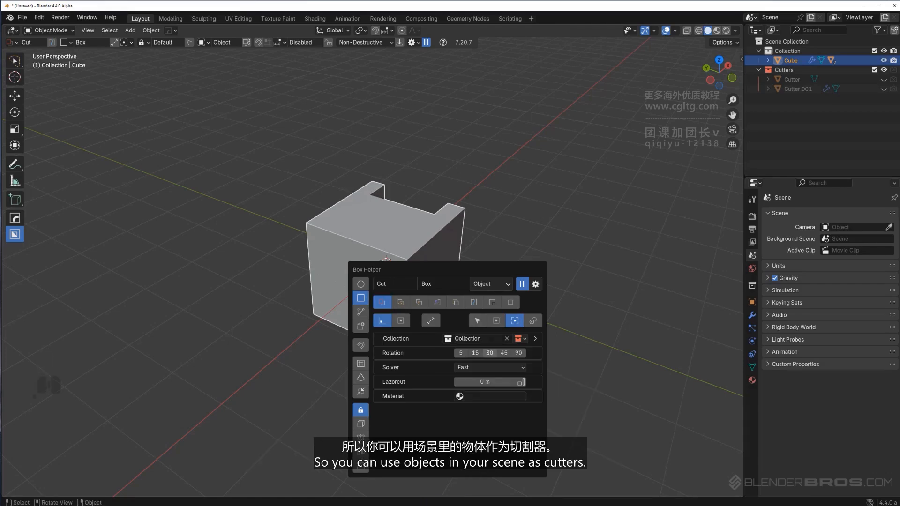
Duplicate the cube in place and uniquify the duplicate's boolean cutters with HOps
shift+middle_drag(576, 292, 442, 257)
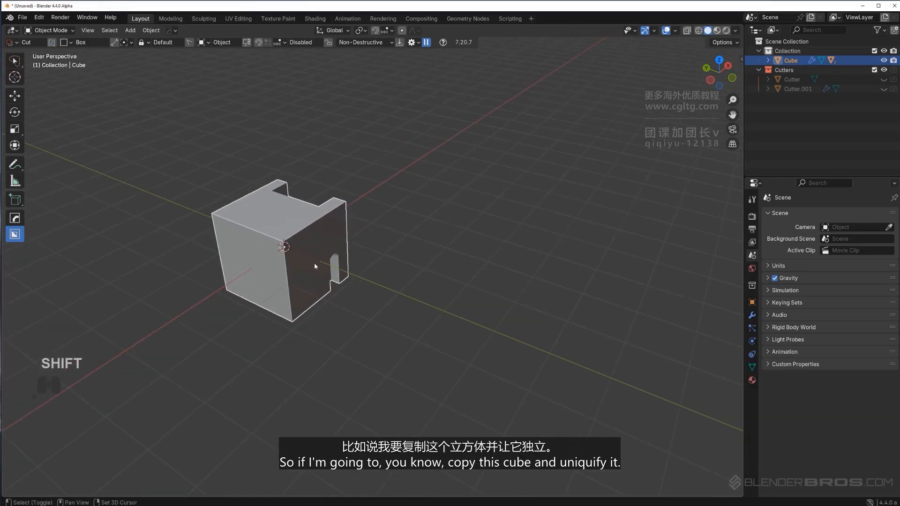
key(shift+d)
key(y)
right_click(379, 263)
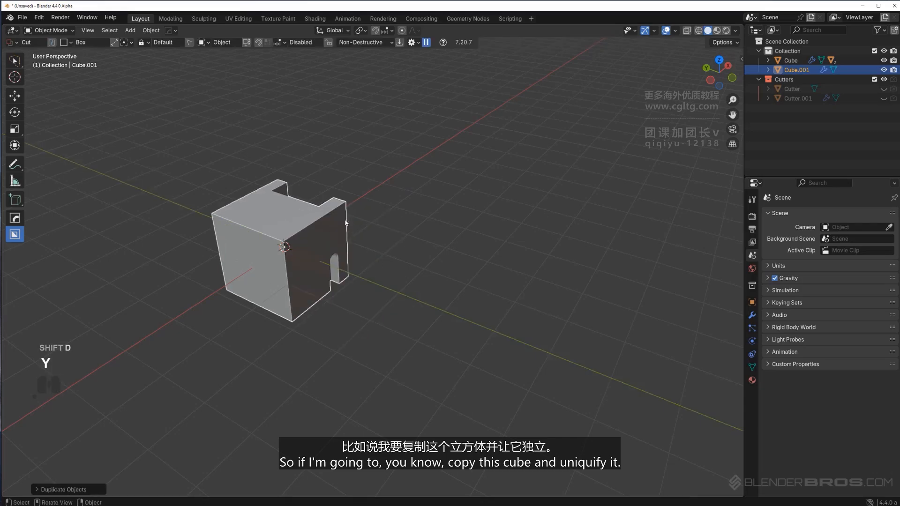
key(q)
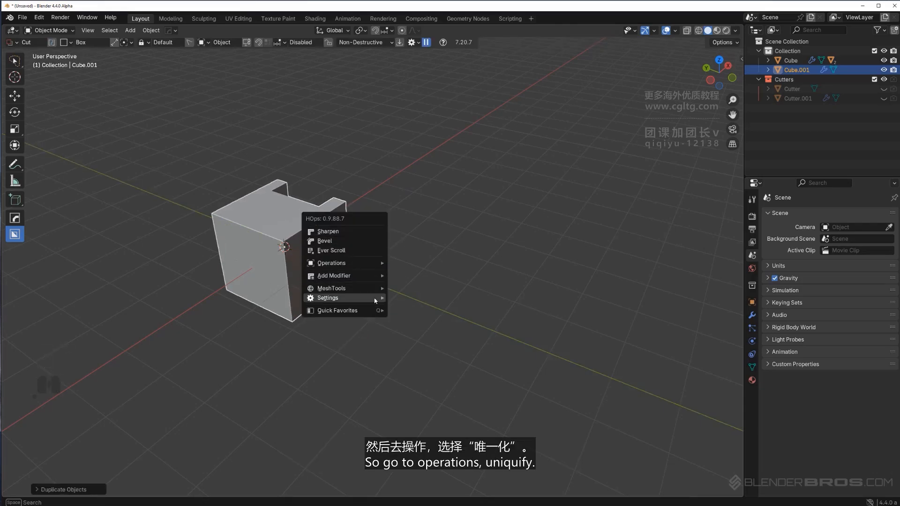
mouse_move(366, 263)
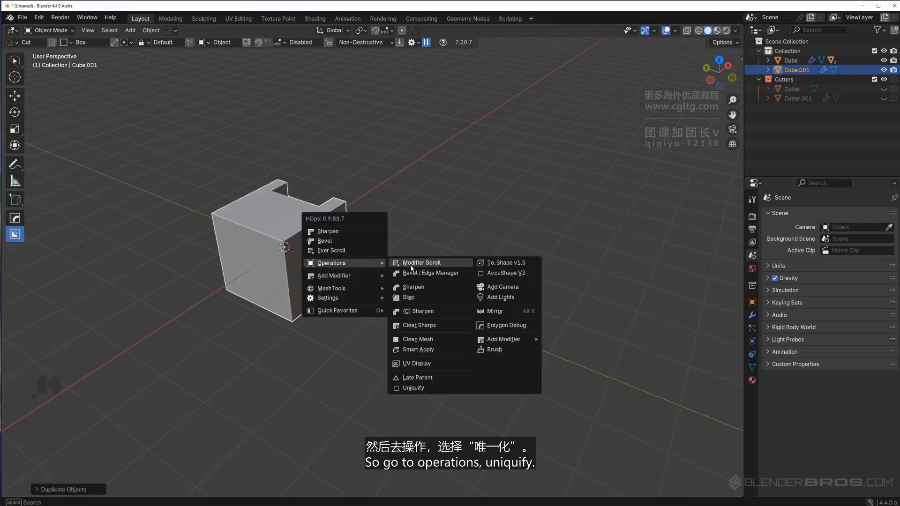
click(445, 388)
Move the duplicated cube along the X axis
key(g)
key(x)
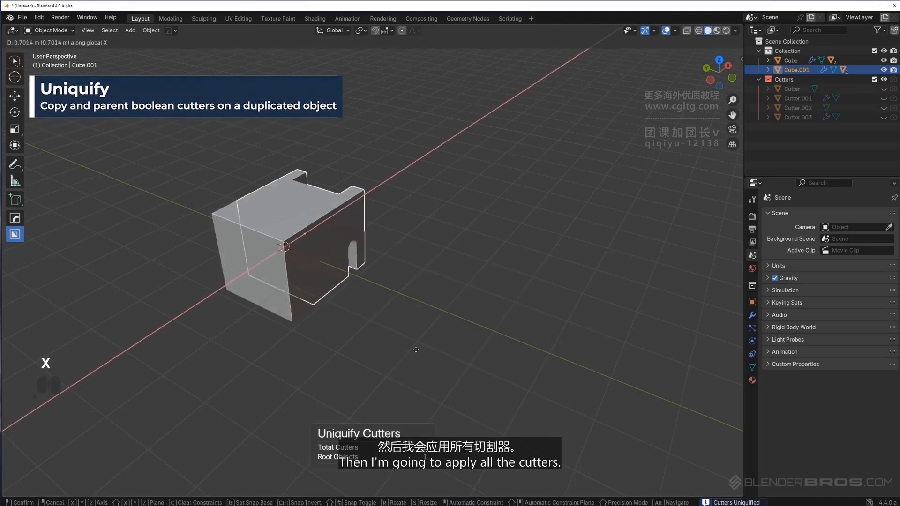
middle_drag(368, 309, 351, 275)
Apply all boolean modifiers on the duplicate with HOps Sharpen and check its mesh in Edit Mode
shift+middle_drag(466, 272, 491, 279)
scroll(438, 277, up, 2)
key(q)
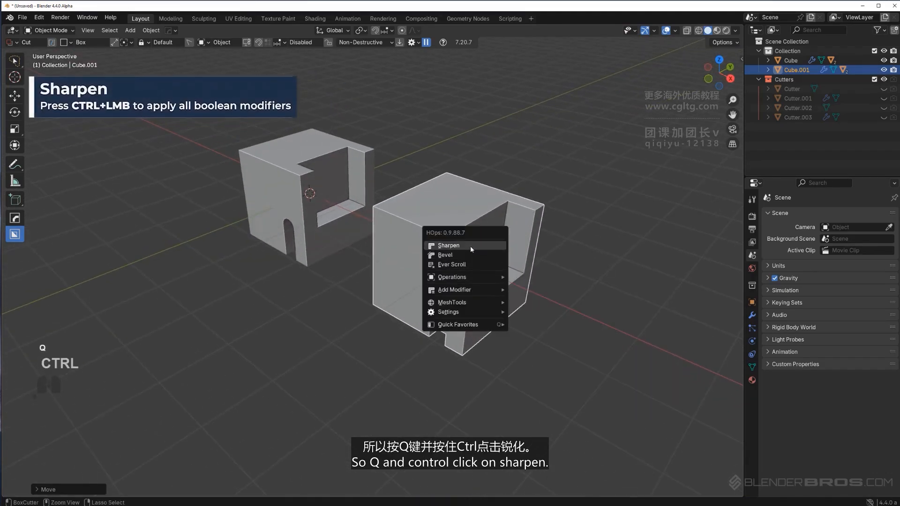
ctrl+click(470, 246)
key(Tab)
key(Tab)
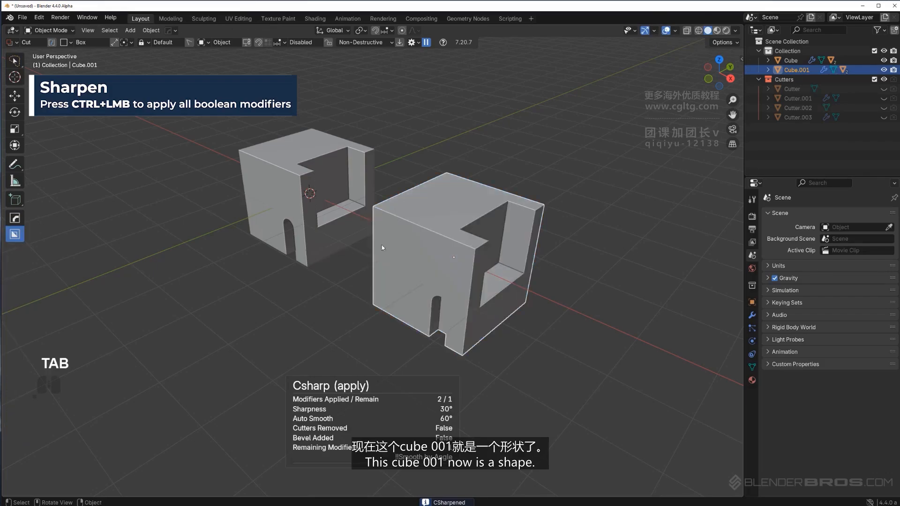
Cut the original cube using a cutter shape loaded from the assigned Collection
middle_drag(382, 248, 471, 259)
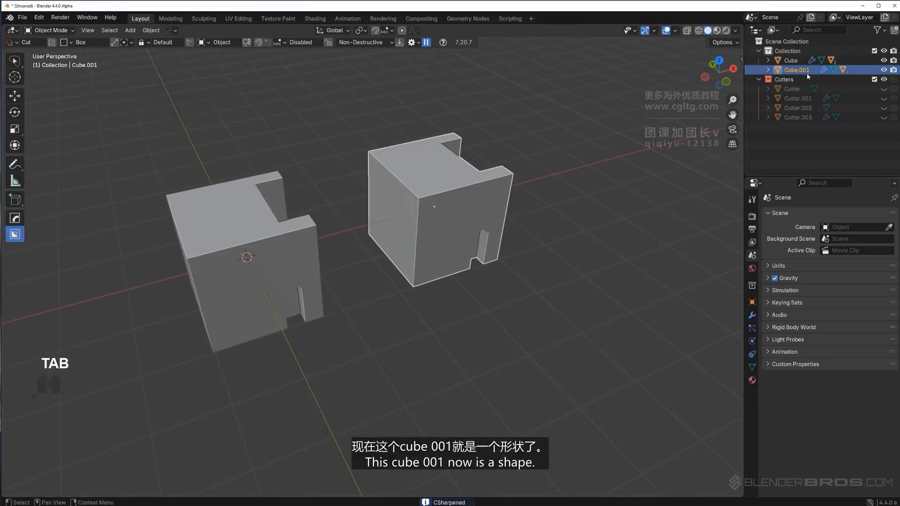
shift+middle_drag(397, 230, 483, 204)
middle_drag(483, 204, 519, 203)
shift+middle_drag(430, 217, 469, 282)
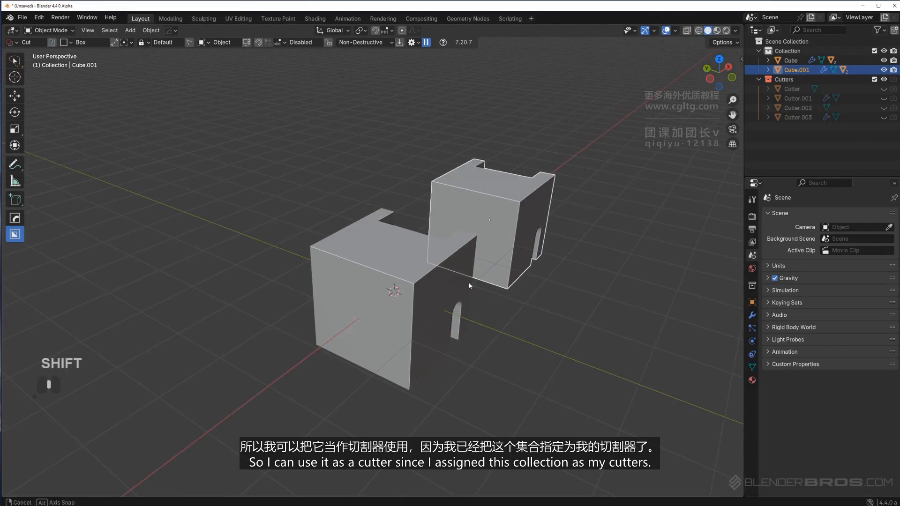
key(d)
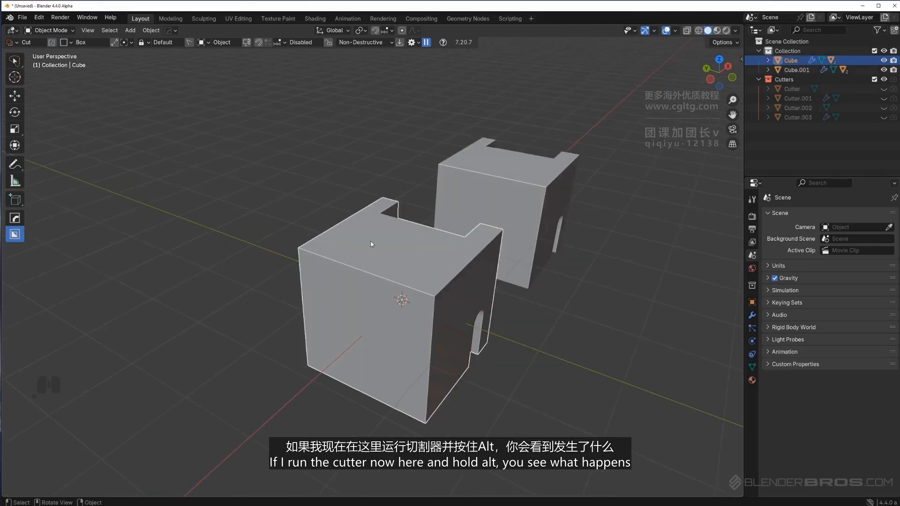
drag(371, 242, 377, 293)
alt+scroll(365, 376, down, 1)
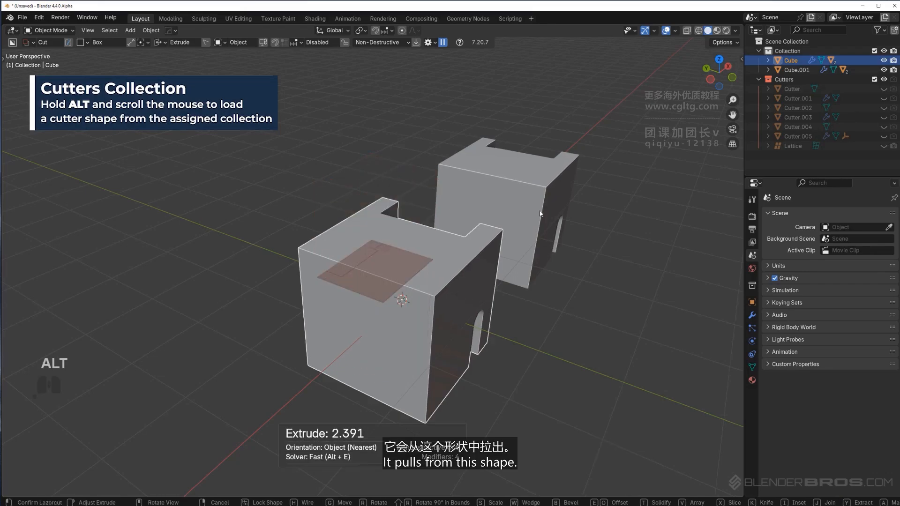
click(396, 379)
middle_drag(508, 313, 373, 293)
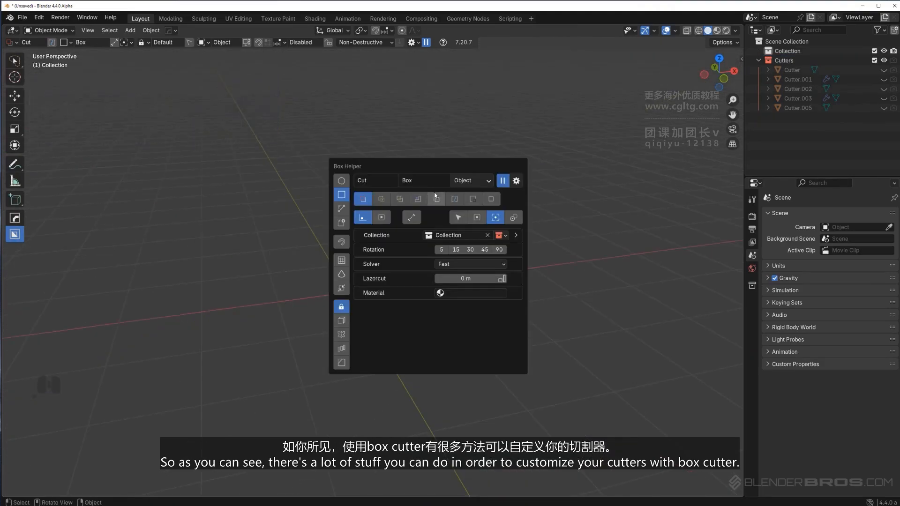
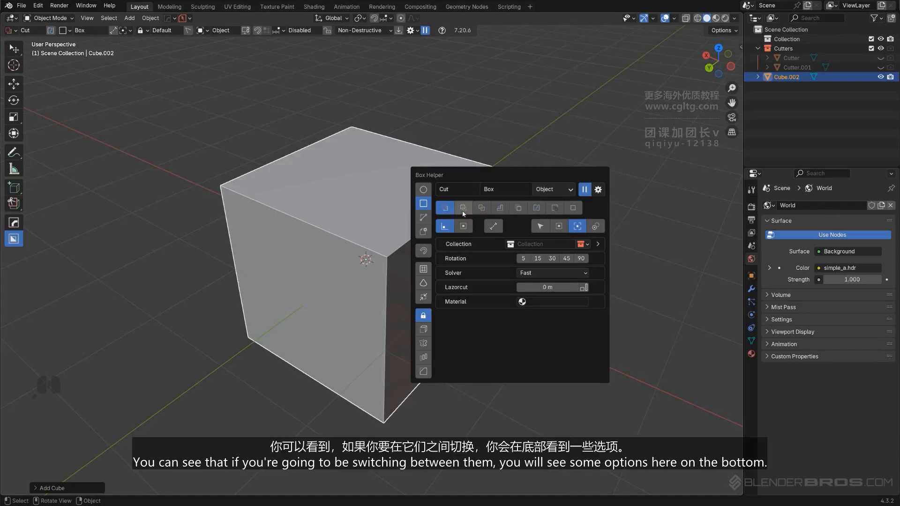
Browse the Box Helper boolean modes (Intersect, Inset, Make) and return to Cut mode
click(484, 211)
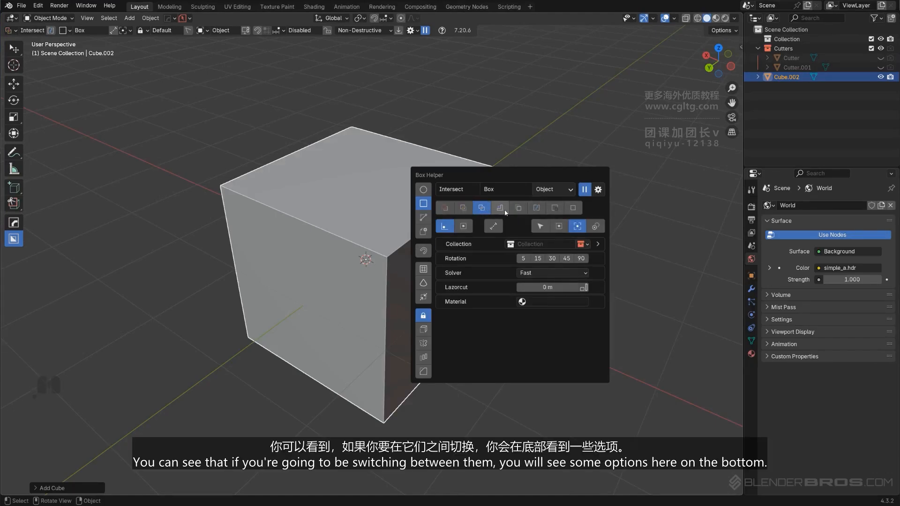
click(500, 208)
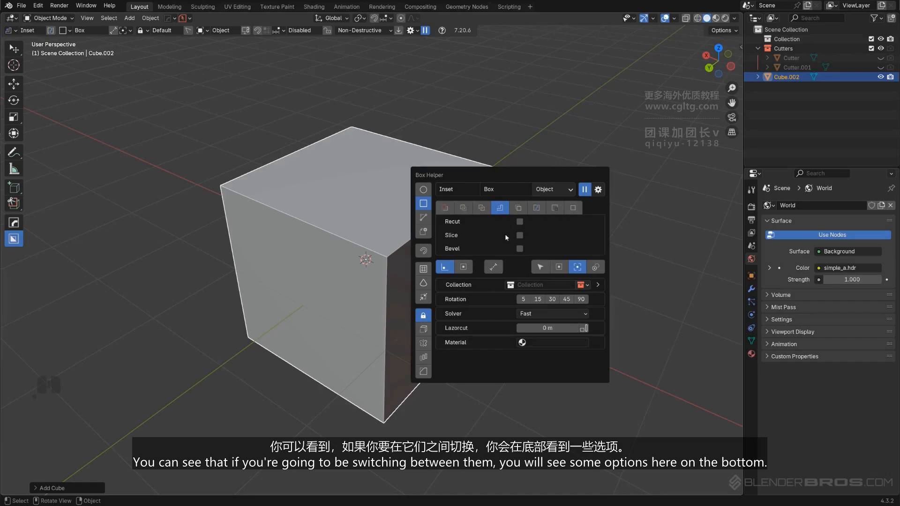
click(520, 207)
click(572, 208)
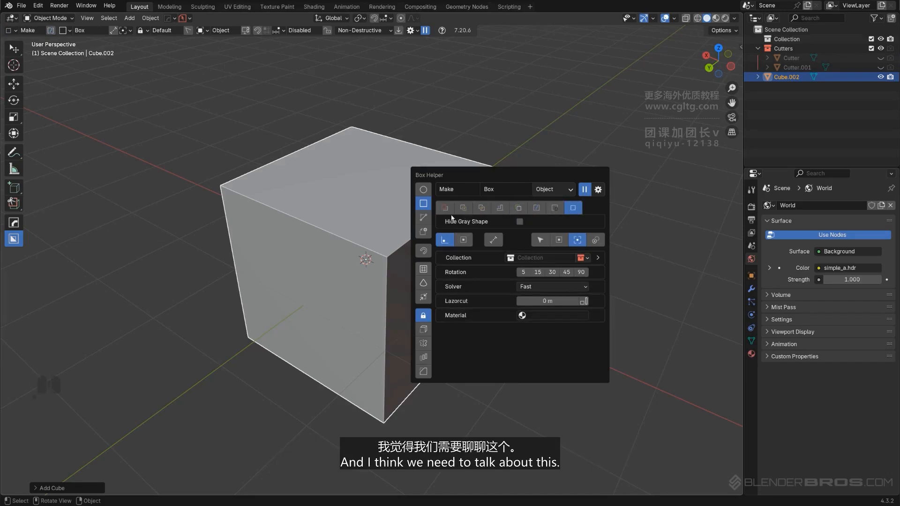
click(444, 207)
key(d)
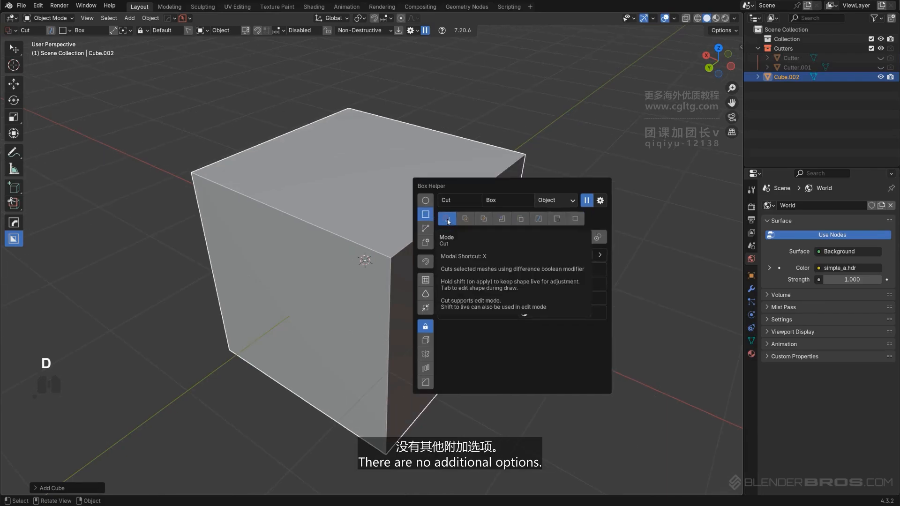
Cut a box notch through the cube's upper right corner, redrawing it after undoing a first attempt
mouse_move(446, 189)
mouse_down()
mouse_move(469, 185)
mouse_move(475, 240)
mouse_up()
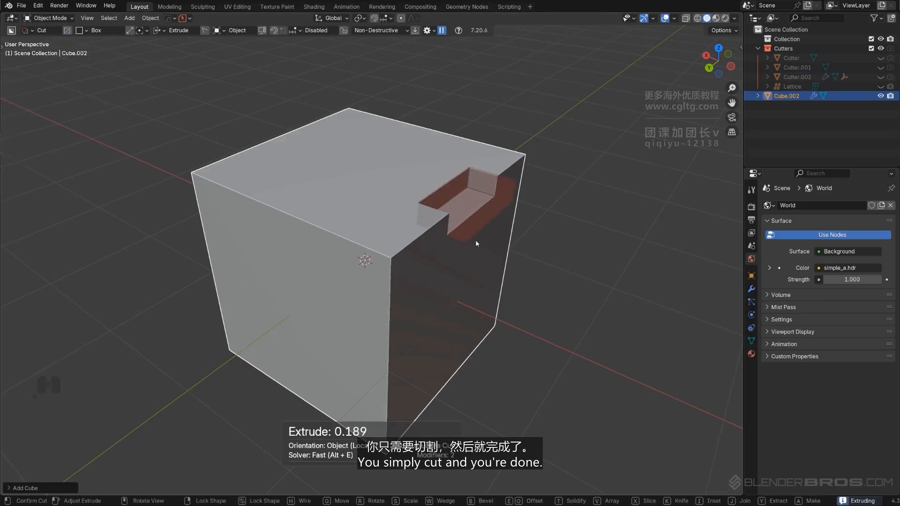
click(475, 239)
key(ctrl+z)
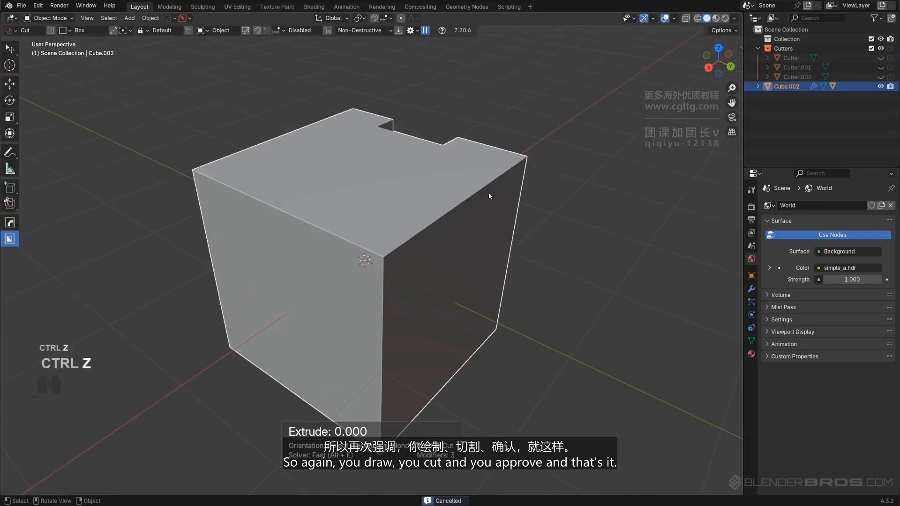
key(ctrl+z)
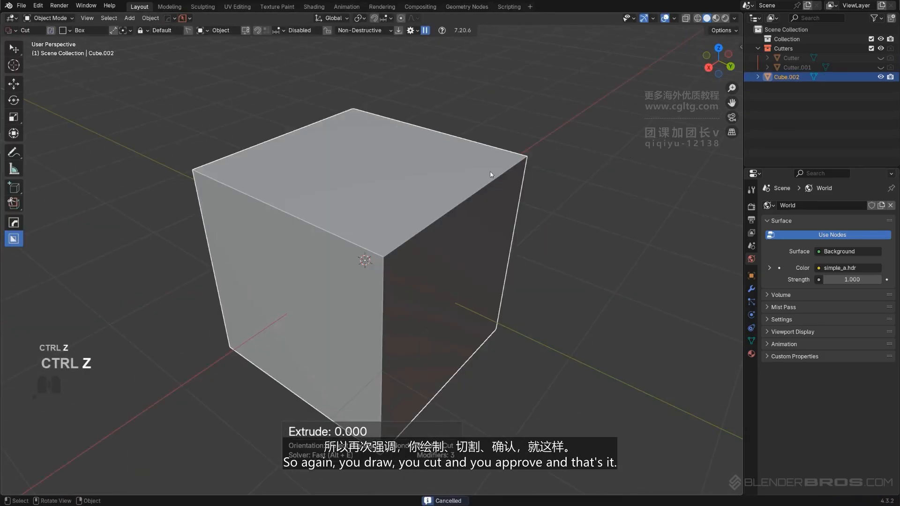
drag(488, 162, 458, 254)
click(455, 392)
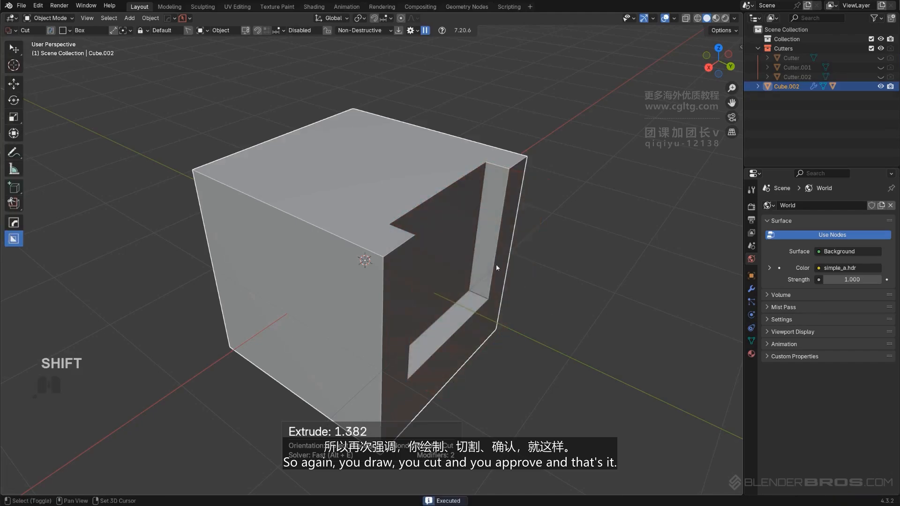
Switch the Box Helper mode to Slice
middle_drag(496, 263, 469, 213)
key(d)
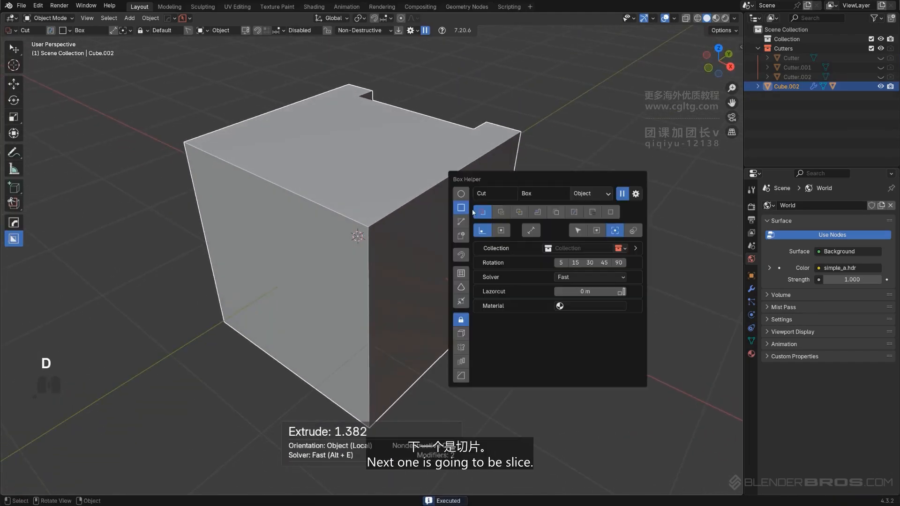
click(501, 212)
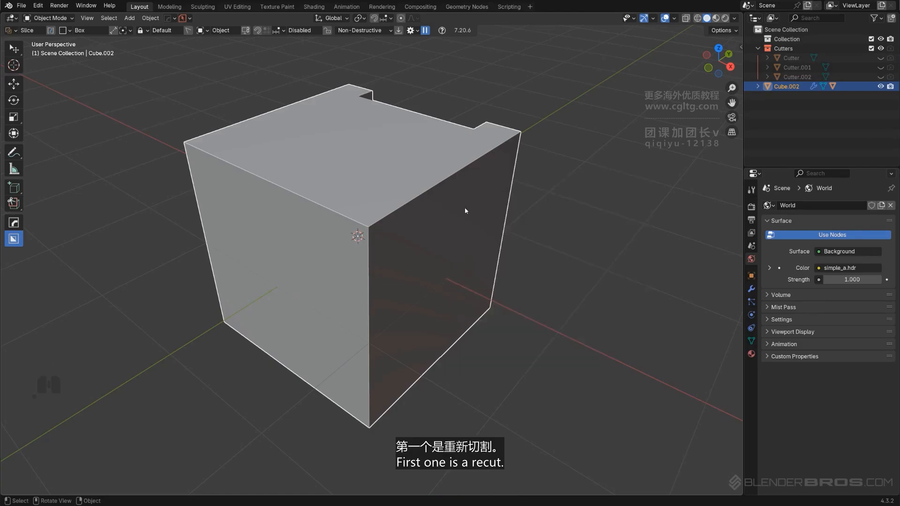
Delete the cube
scroll(435, 209, down, 3)
middle_drag(373, 219, 429, 200)
scroll(464, 201, up, 2)
key(ctrl+z)
key(Tab)
key(x)
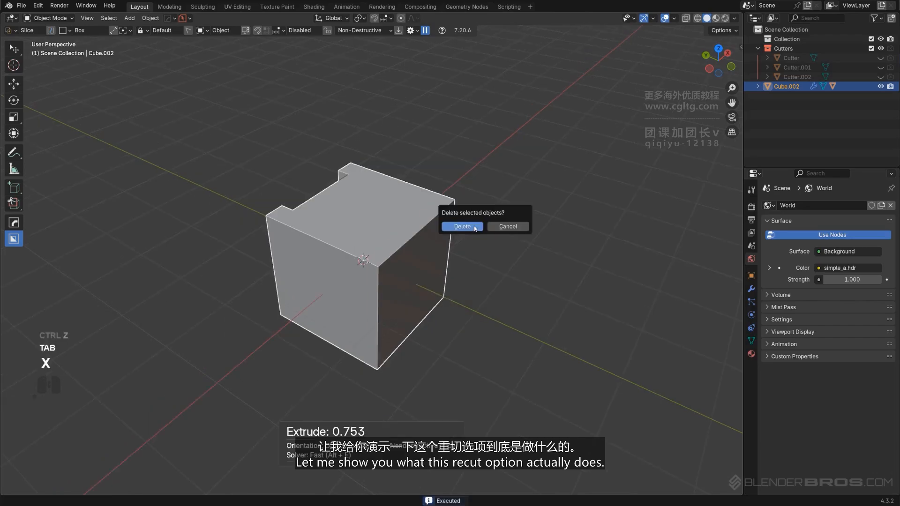
click(468, 225)
Add a new mesh cube at the origin
key(shift+a)
mouse_move(322, 177)
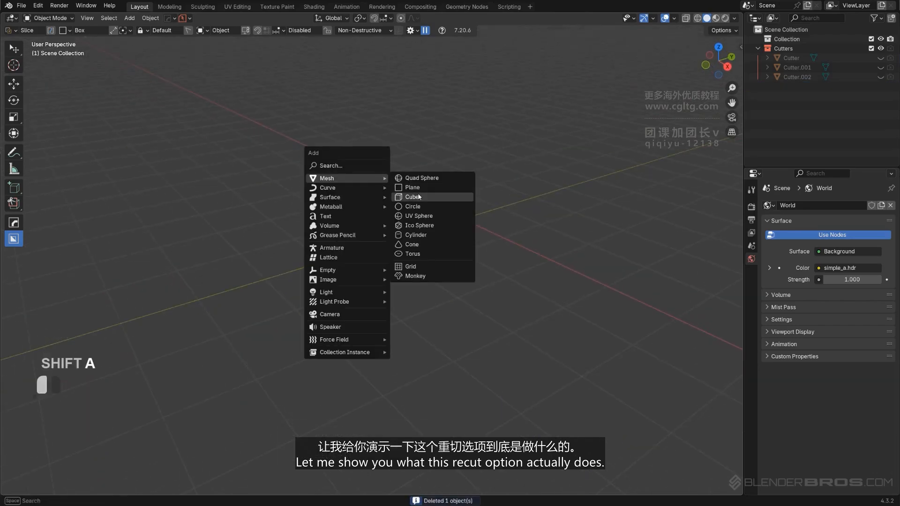
click(424, 188)
middle_drag(420, 229, 436, 229)
alt+middle_drag(481, 194, 383, 240)
key(KP_5)
Set Box Helper to Cut mode with the Ngon shape
key(d)
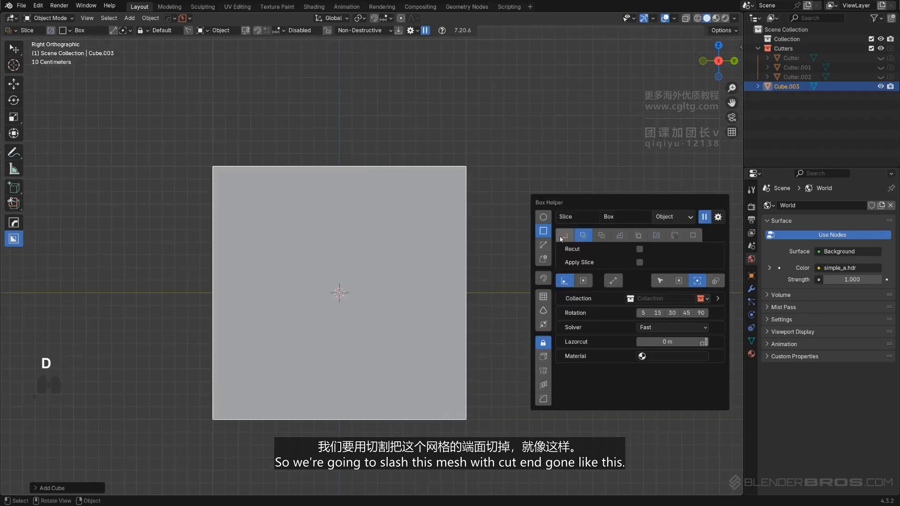
click(565, 235)
click(543, 245)
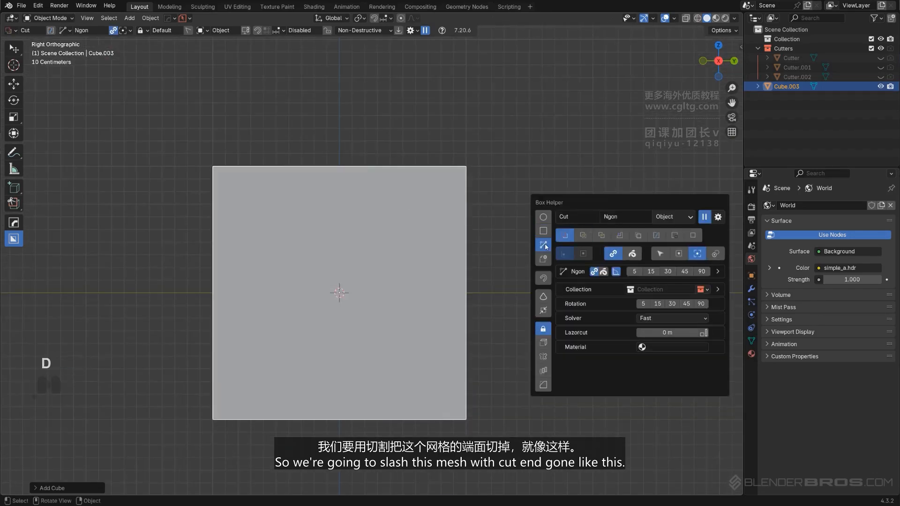
Draw an Ngon cut that slices off the cube's upper right corner
click(326, 132)
click(520, 302)
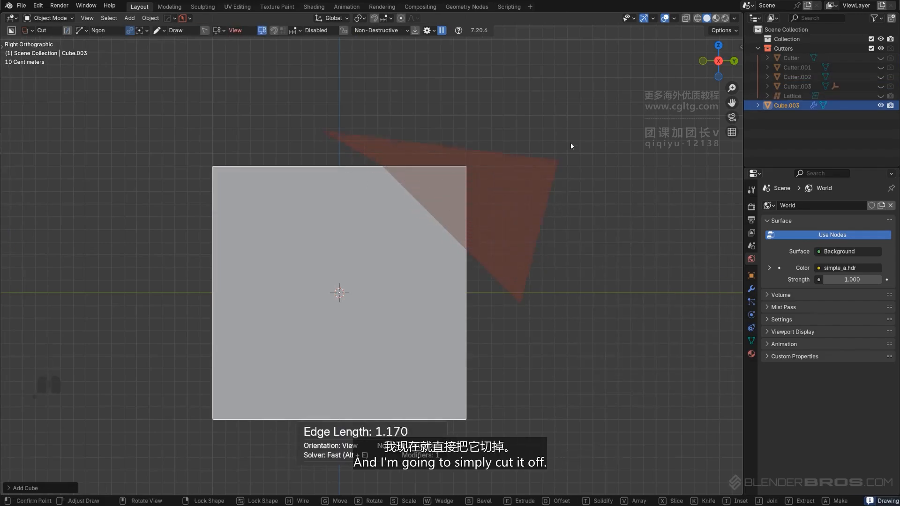
key(space)
middle_drag(532, 167, 388, 249)
key(KP_5)
Run HOps Ever Scroll on the cube to step through its boolean cutters
key(q)
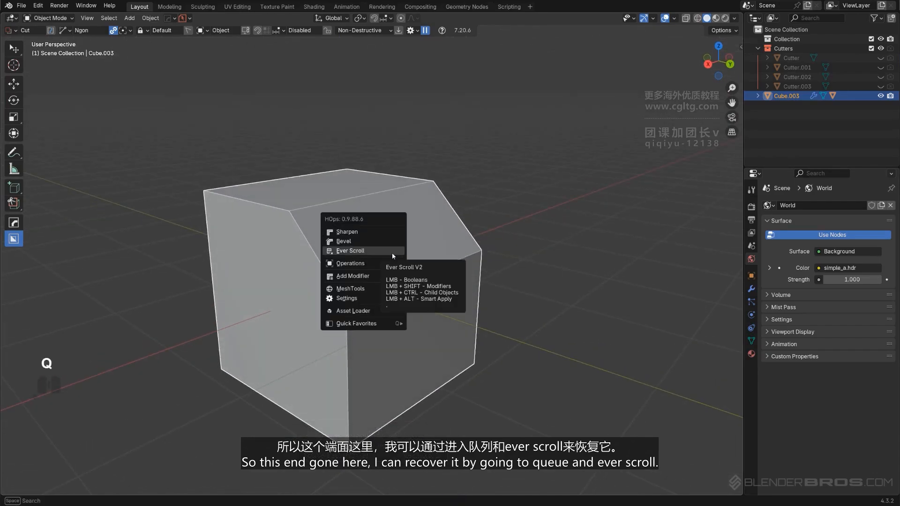
click(392, 253)
click(393, 254)
middle_drag(393, 254, 403, 227)
key(KP_5)
key(KP_5)
Select the cube again and set Box Helper to Slice mode
key(d)
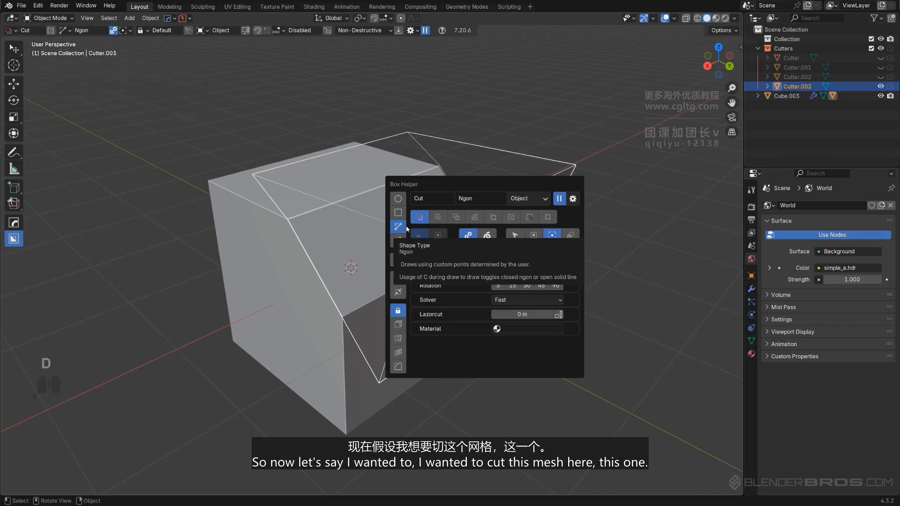
click(253, 259)
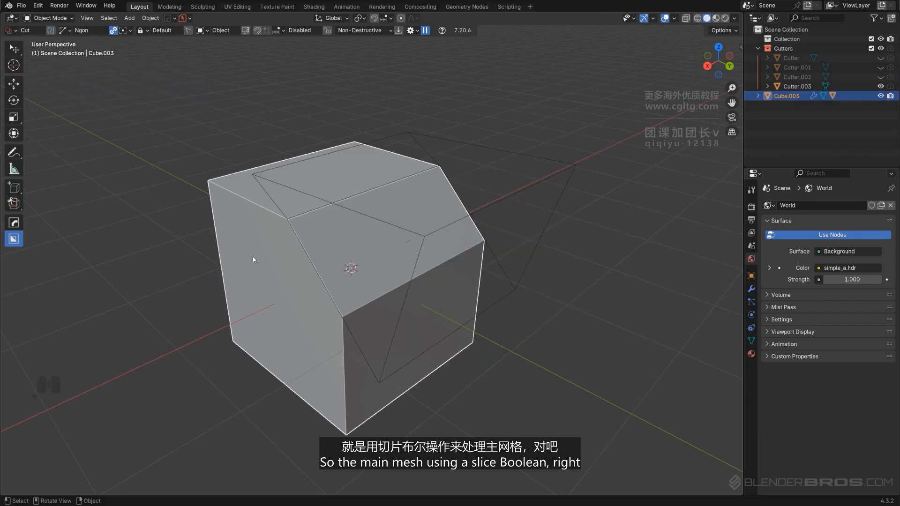
key(g)
key(Escape)
key(d)
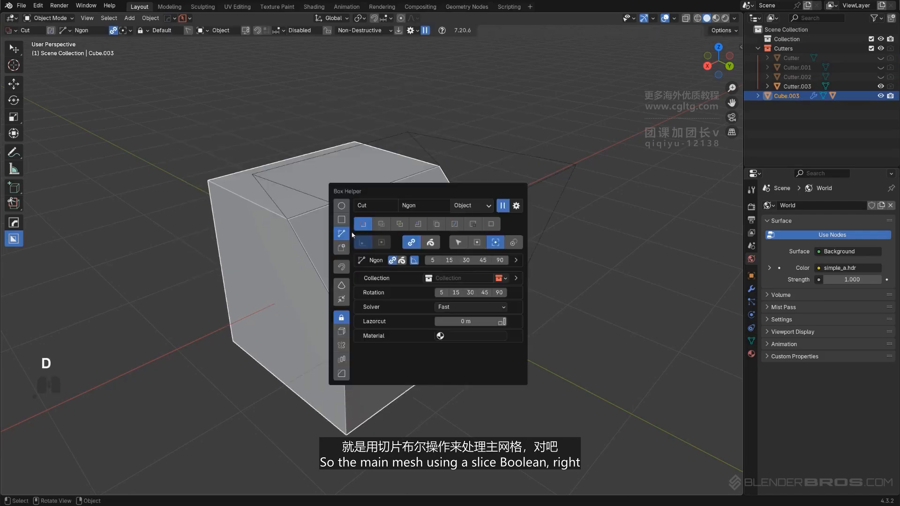
click(384, 225)
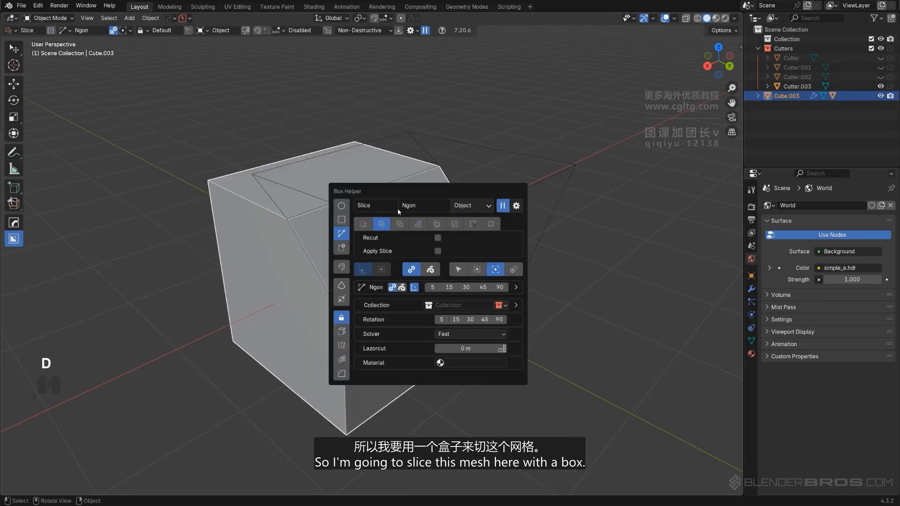
Start an Ngon slice on the cube's top and cancel it
scroll(348, 166, up, 1)
shift+middle_drag(348, 166, 355, 174)
click(343, 175)
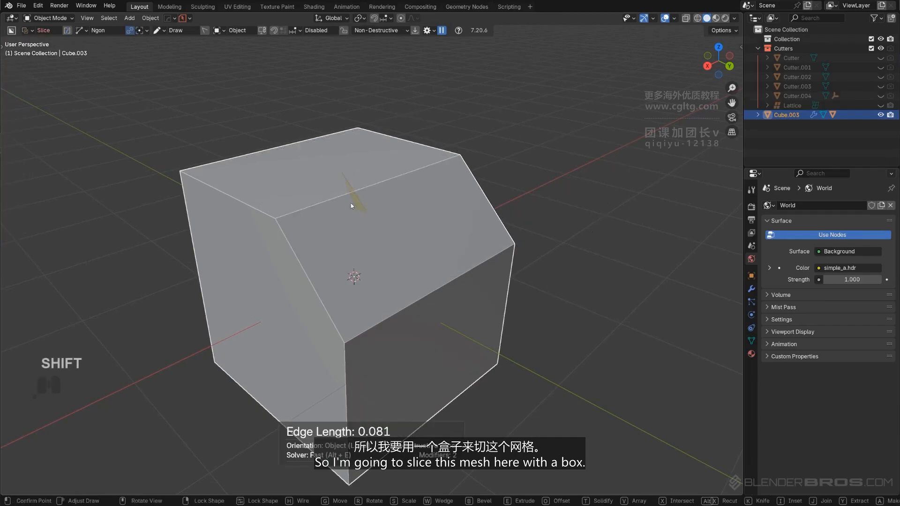
right_click(334, 183)
Switch the shape to Box and slice a box across the cube's top chamfer edge
key(d)
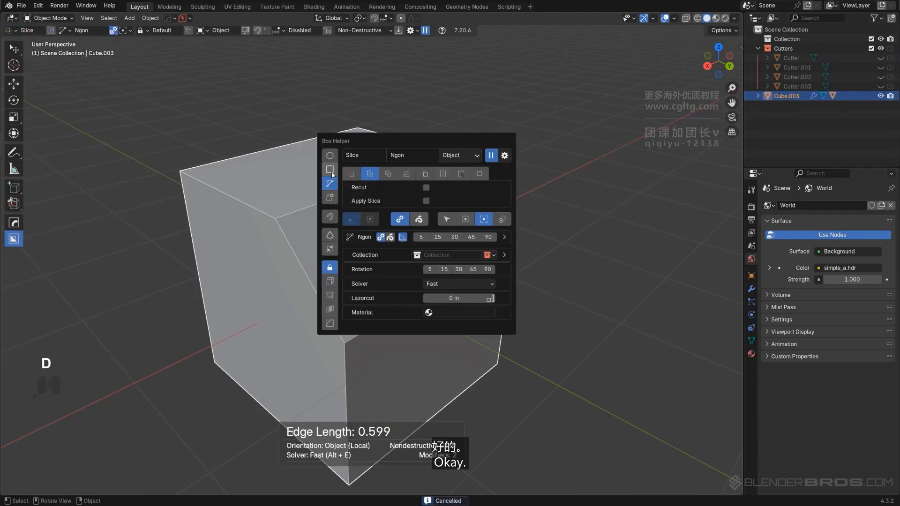
click(329, 177)
drag(321, 167, 346, 221)
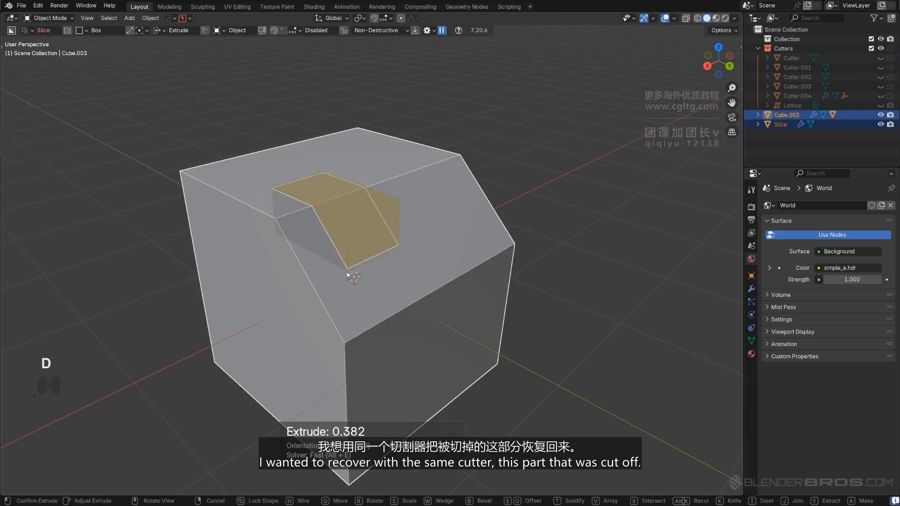
click(345, 312)
Draw a box slice over the chamfered corner with Recut toggled on to bring back the removed volume
middle_drag(372, 274, 402, 227)
scroll(408, 255, up, 2)
key(KP_5)
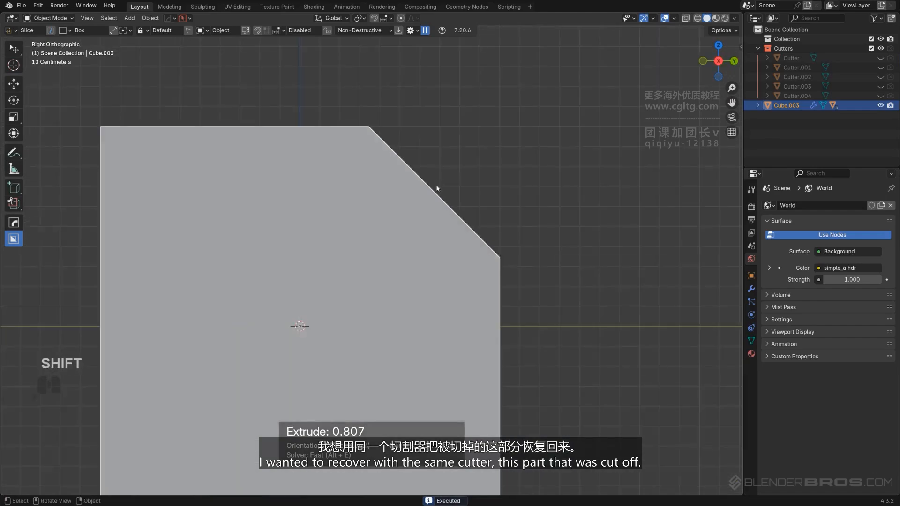
shift+middle_drag(438, 186, 340, 193)
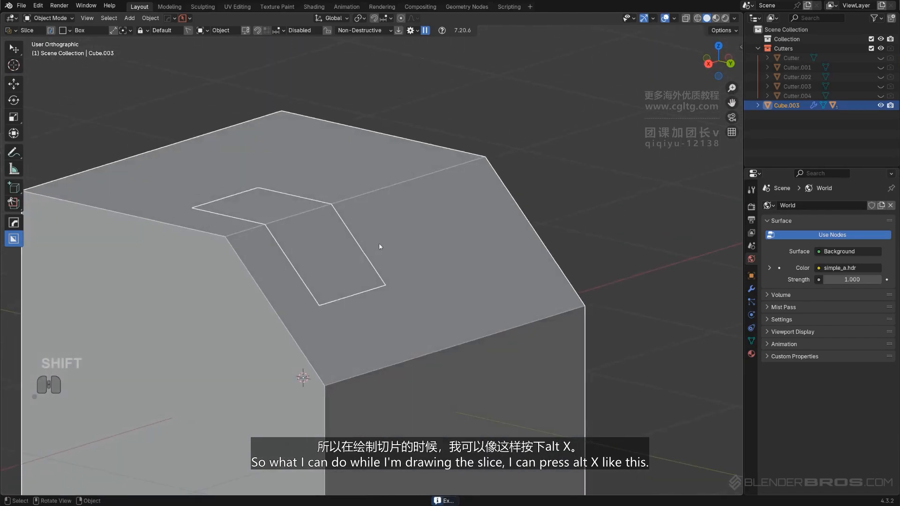
mouse_move(379, 243)
middle_down()
mouse_move(387, 248)
mouse_move(395, 228)
mouse_move(421, 230)
mouse_move(366, 230)
middle_up()
scroll(356, 247, up, 1)
scroll(374, 243, down, 3)
scroll(367, 231, up, 1)
drag(380, 169, 395, 198)
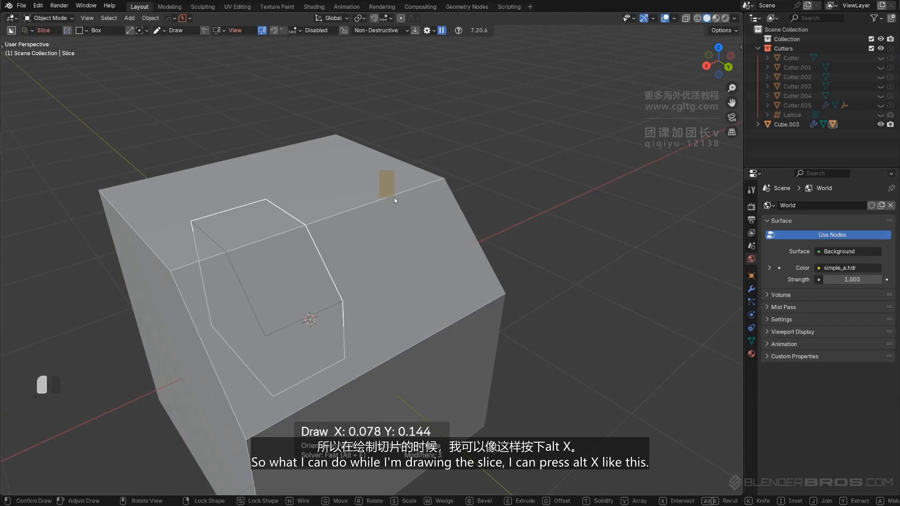
right_click(394, 197)
click(390, 192)
drag(381, 166, 411, 214)
key(alt+x)
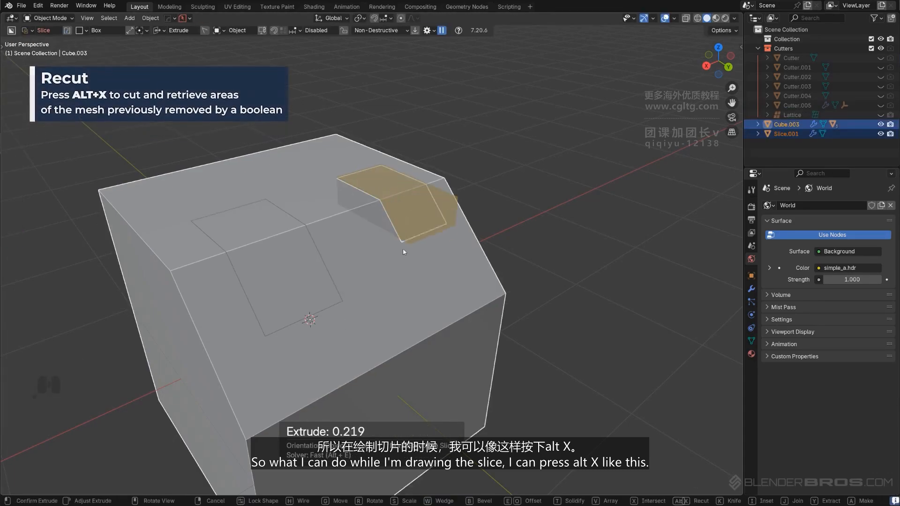
key(alt+x)
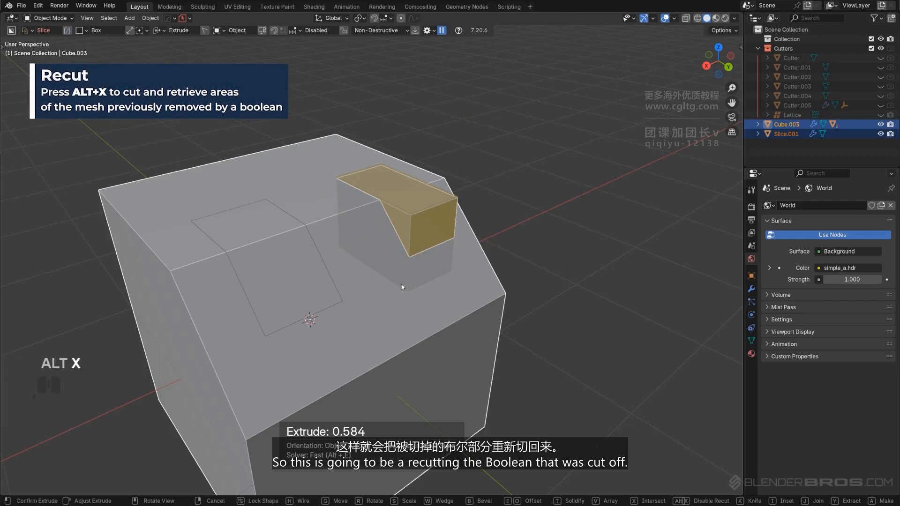
click(406, 285)
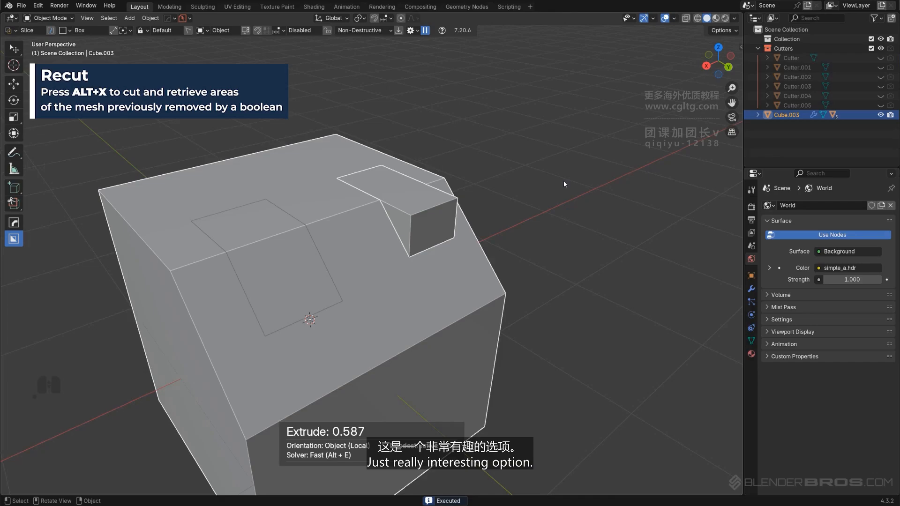
Draw another box slice across the top chamfer edge beside the first one
shift+middle_drag(392, 271, 395, 215)
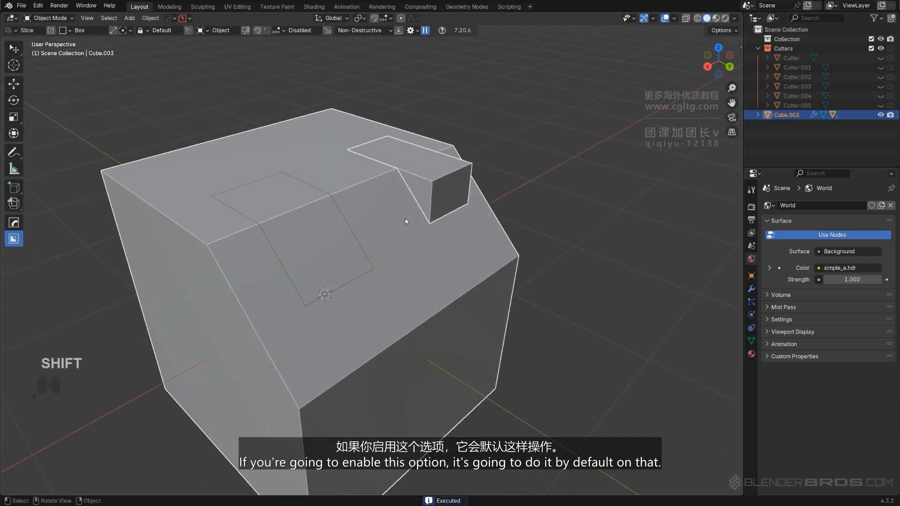
key(d)
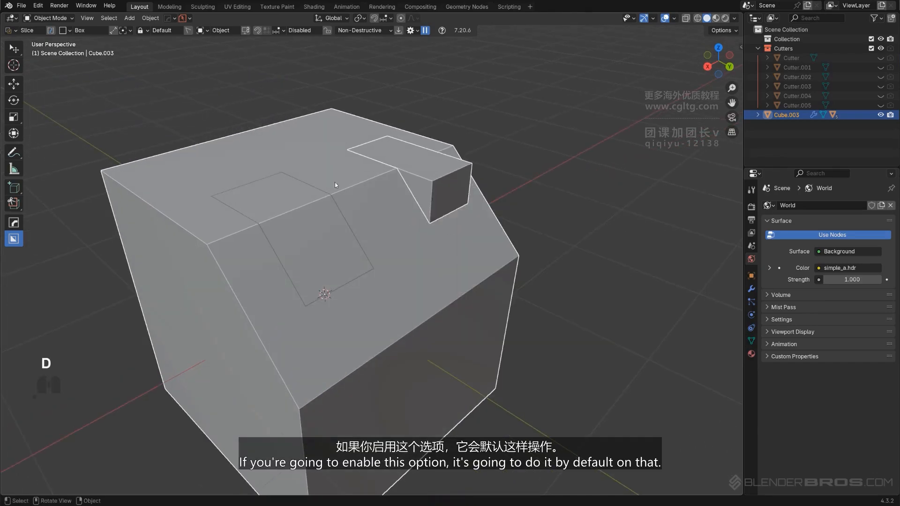
drag(352, 167, 378, 194)
click(378, 240)
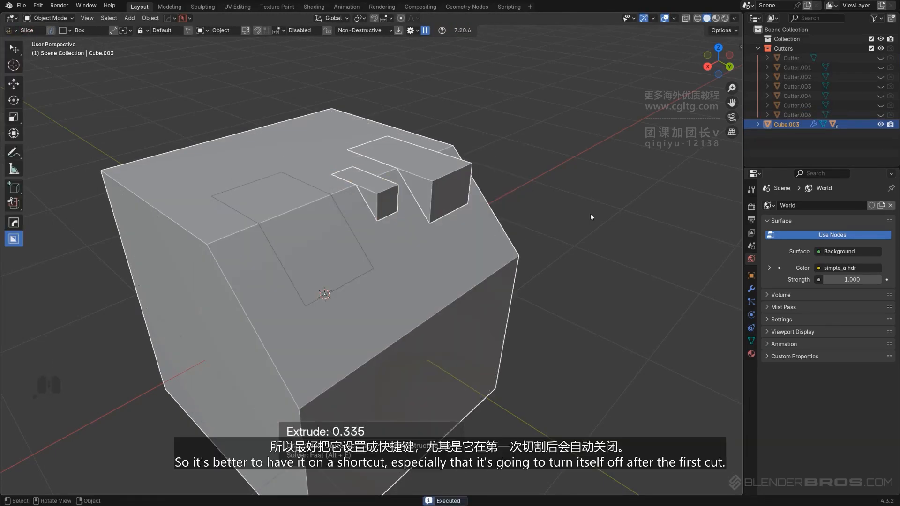
Start a box slice on the cube's sloped face and cancel it
key(d)
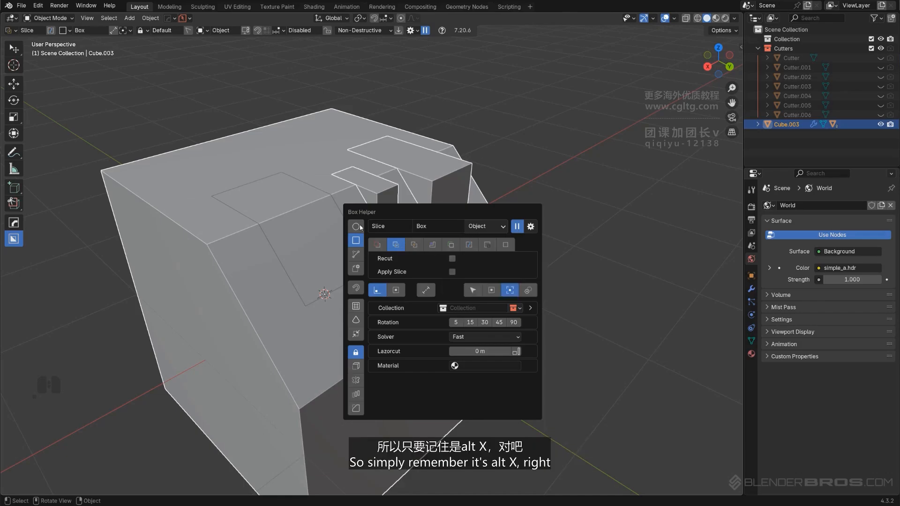
shift+middle_drag(339, 249, 351, 206)
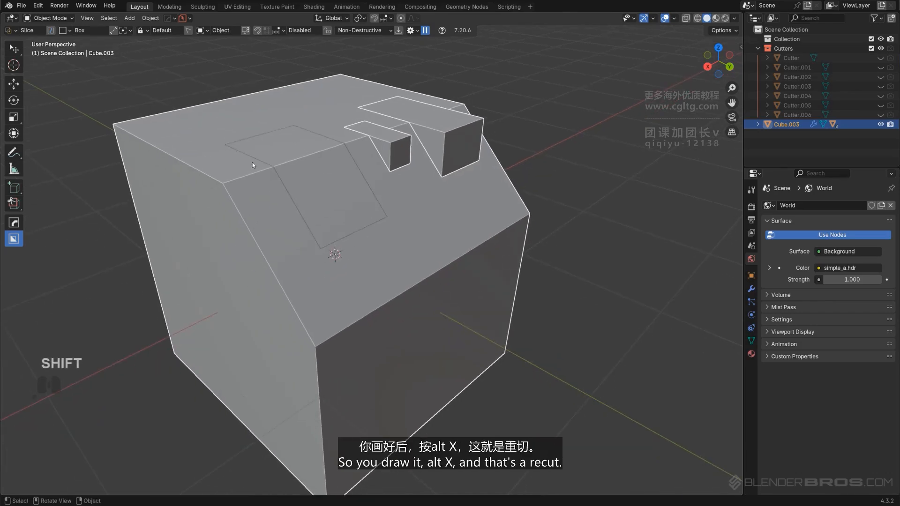
drag(249, 164, 283, 224)
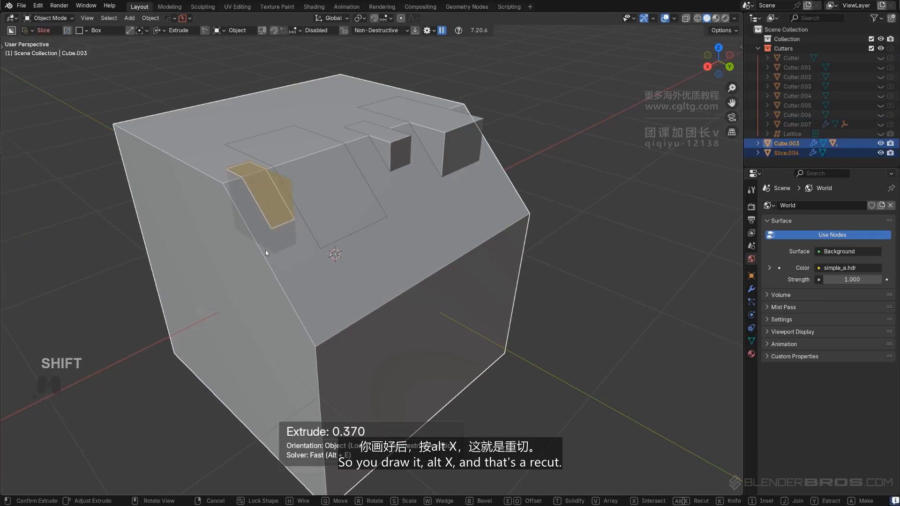
key(Escape)
key(d)
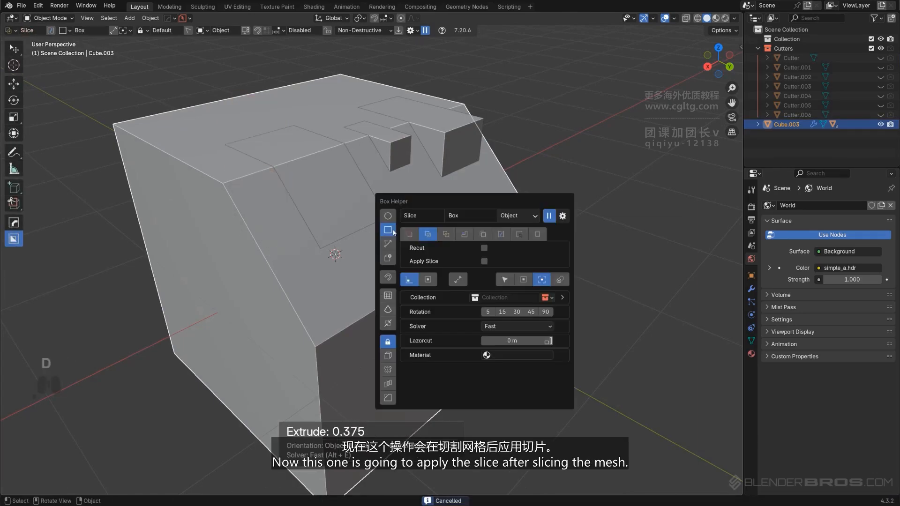
Enable Apply Slice and draw a box slice across the cube's front top edge
click(484, 262)
middle_drag(227, 203, 342, 205)
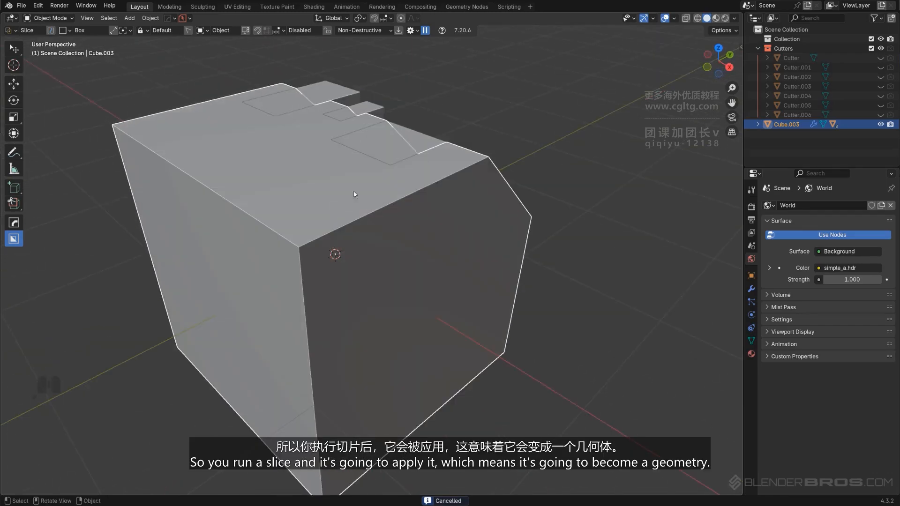
drag(369, 188, 377, 240)
click(375, 320)
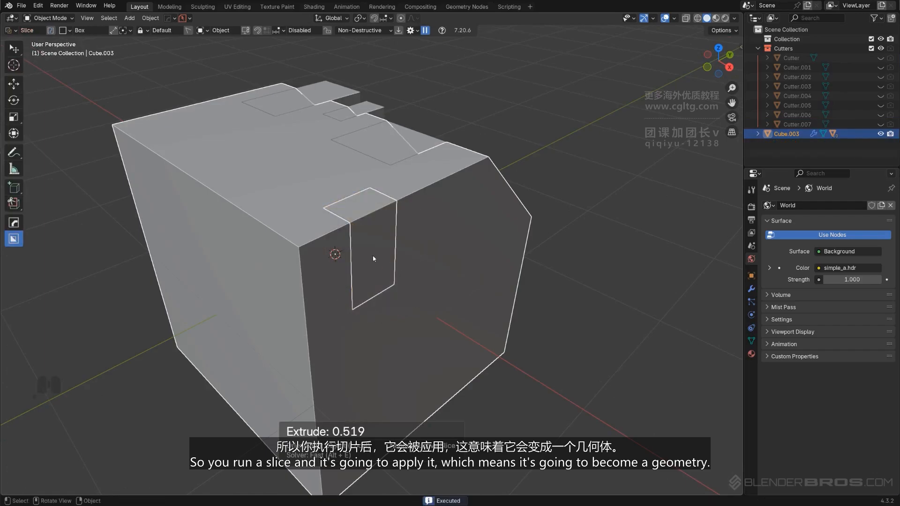
Enter Edit Mode on the applied slice object to inspect its geometry
key(Tab)
key(Tab)
click(369, 212)
key(Tab)
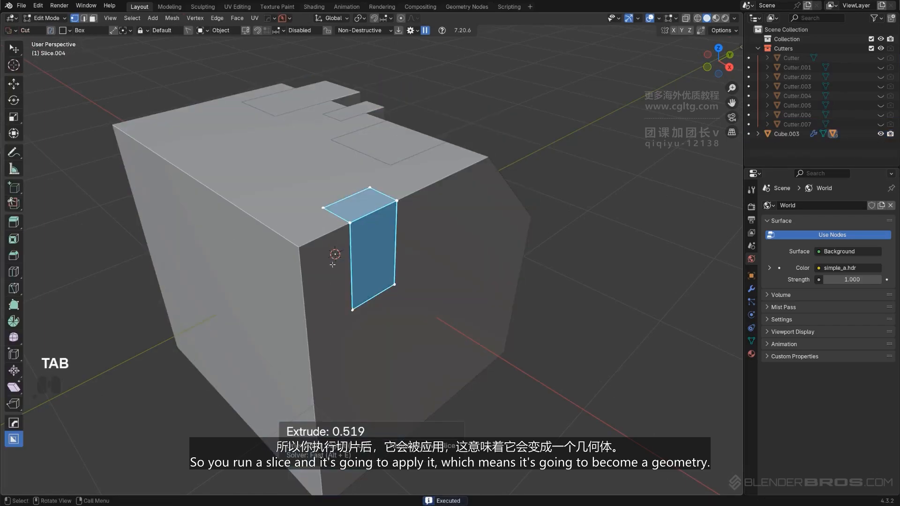
key(g)
right_click(515, 206)
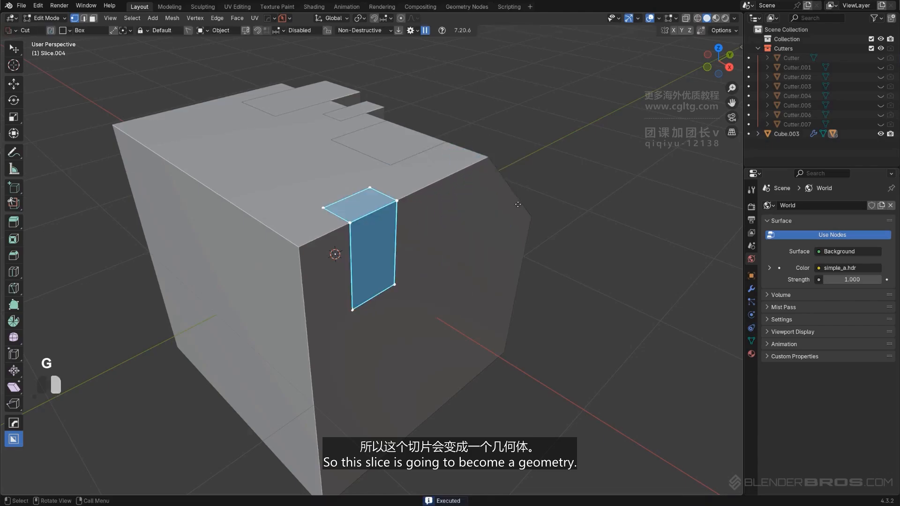
key(Tab)
Switch to Intersect mode and draw an intersecting box on the cube's top surface
key(d)
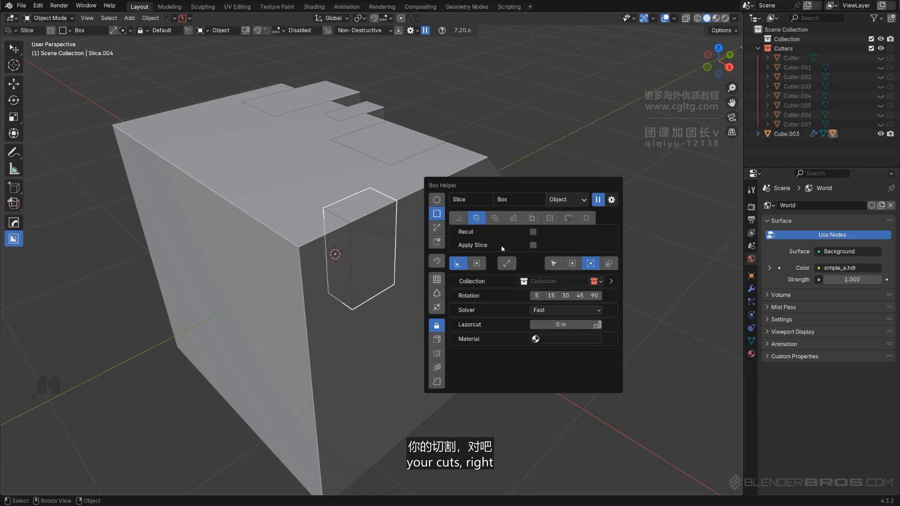
key(d)
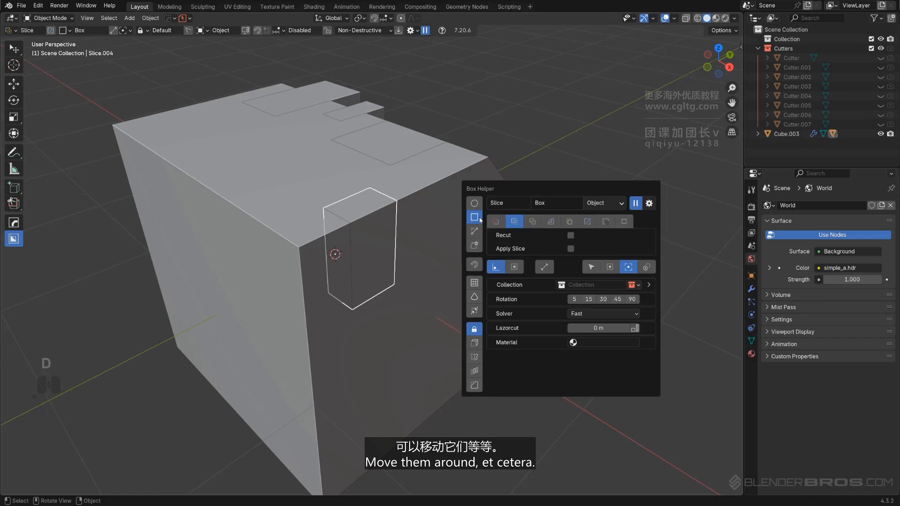
click(533, 221)
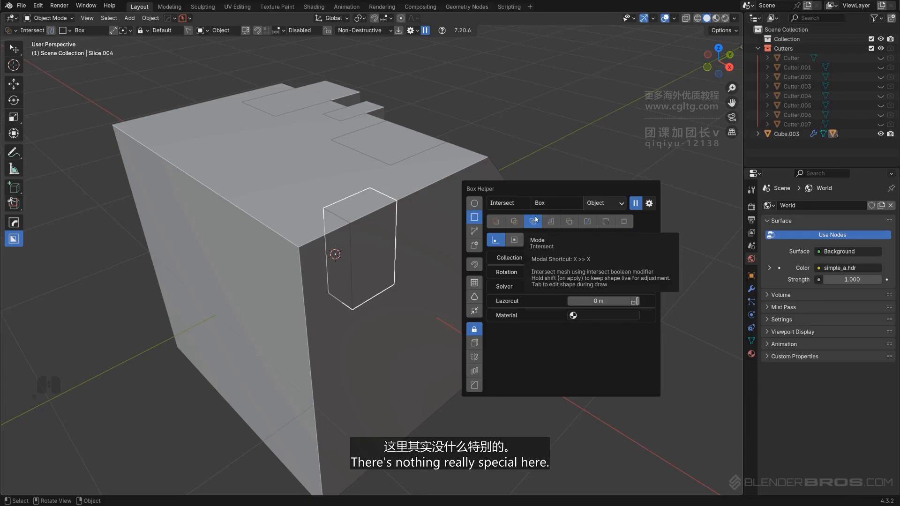
middle_drag(330, 206, 450, 200)
scroll(374, 311, down, 3)
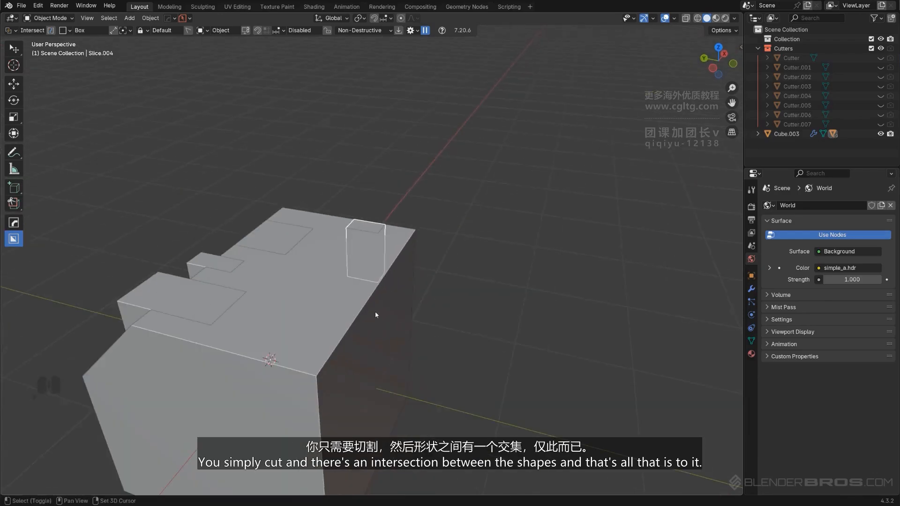
shift+middle_drag(375, 311, 393, 267)
click(391, 219)
drag(392, 218, 403, 276)
click(403, 326)
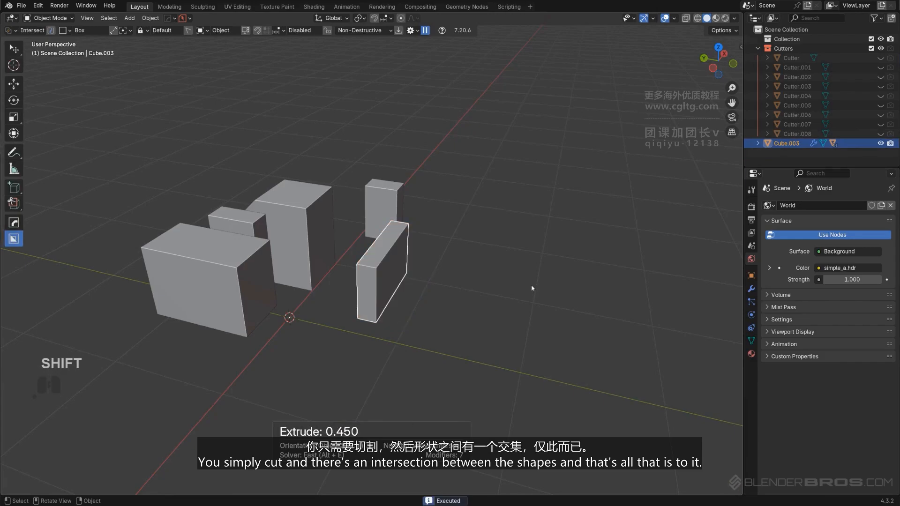
Delete all objects in the scene and add a new cube
key(a)
key(Delete)
middle_drag(528, 224, 350, 232)
key(shift+a)
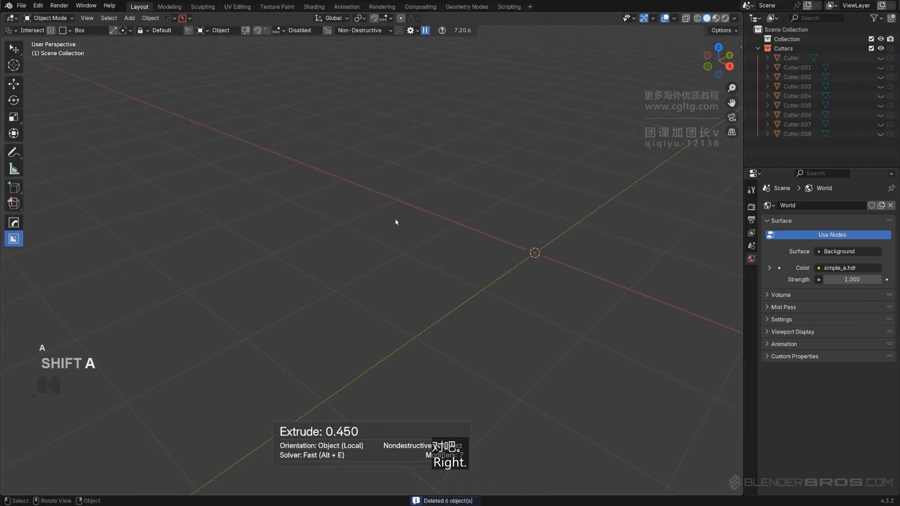
click(421, 232)
Set the Box Helper to Inset mode with the Box shape
key(alt+w)
key(d)
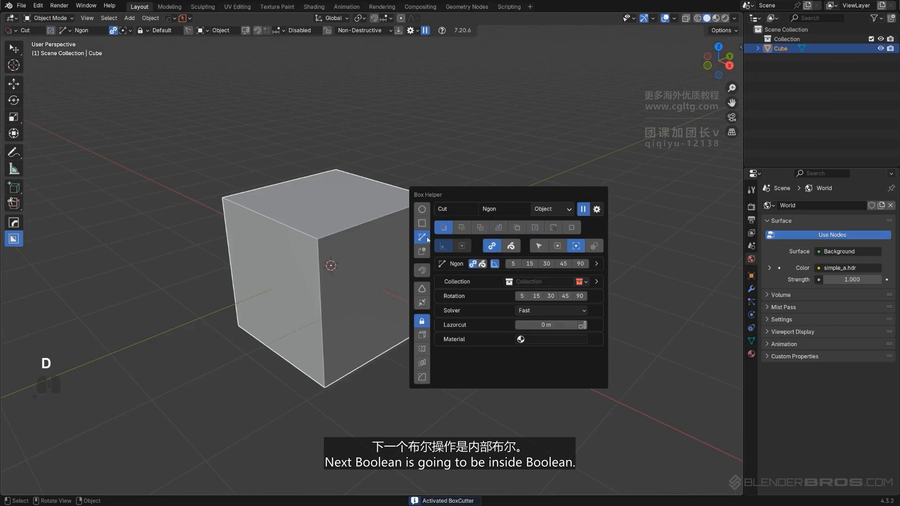
click(498, 227)
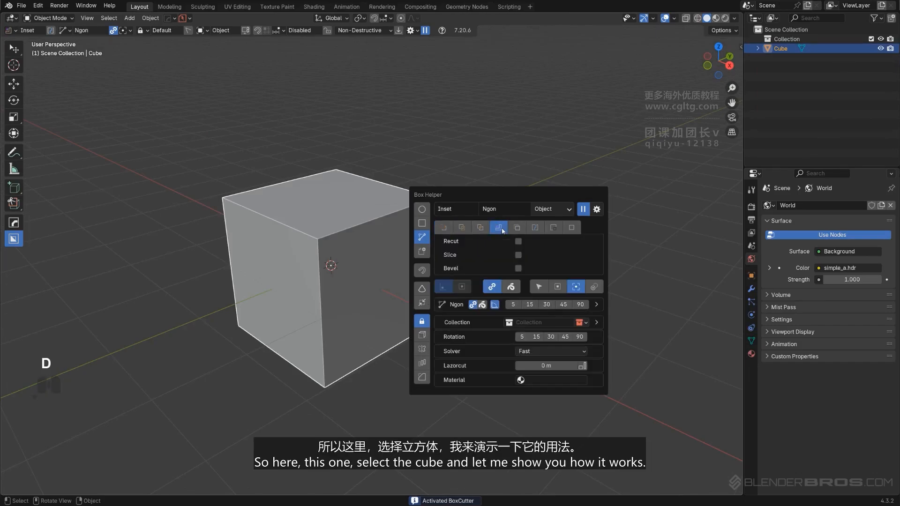
click(422, 224)
scroll(384, 223, up, 4)
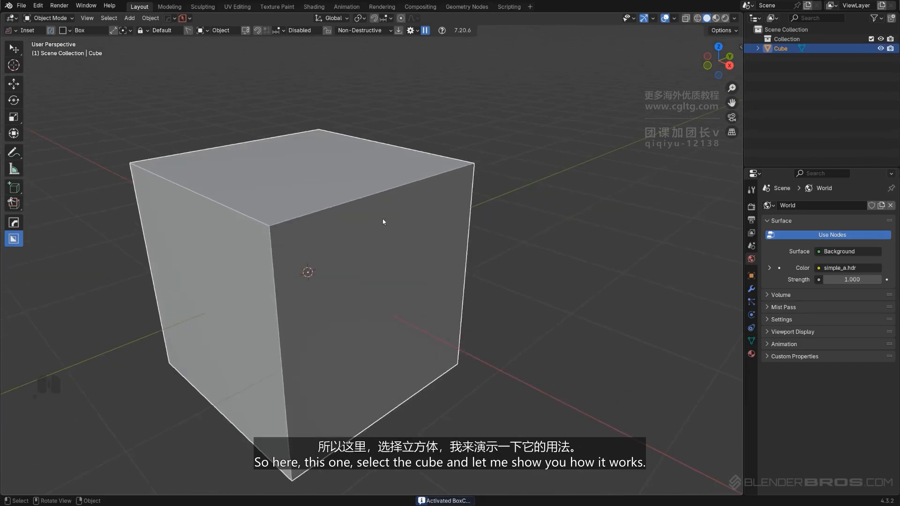
shift+middle_drag(383, 223, 431, 205)
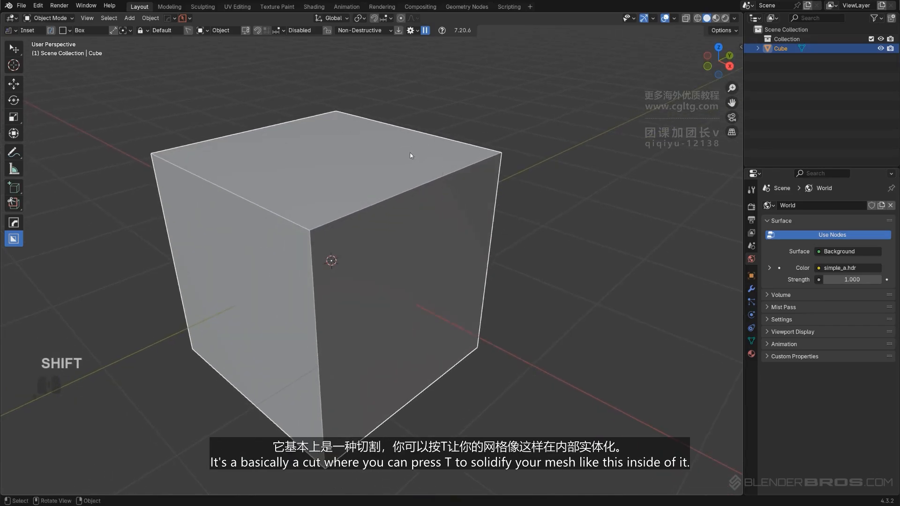
Draw a solidified inset box cutter about 0.16 thick over the cube's top-right corner
drag(410, 153, 468, 204)
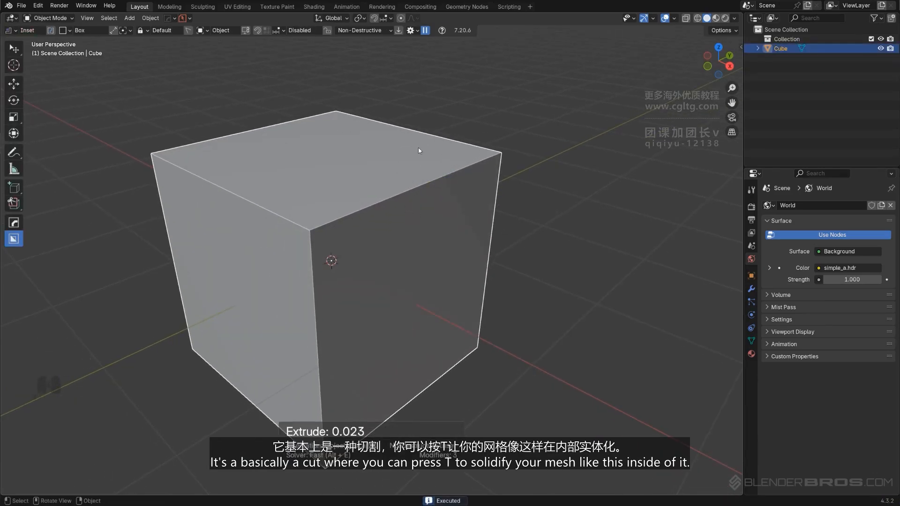
drag(420, 151, 466, 194)
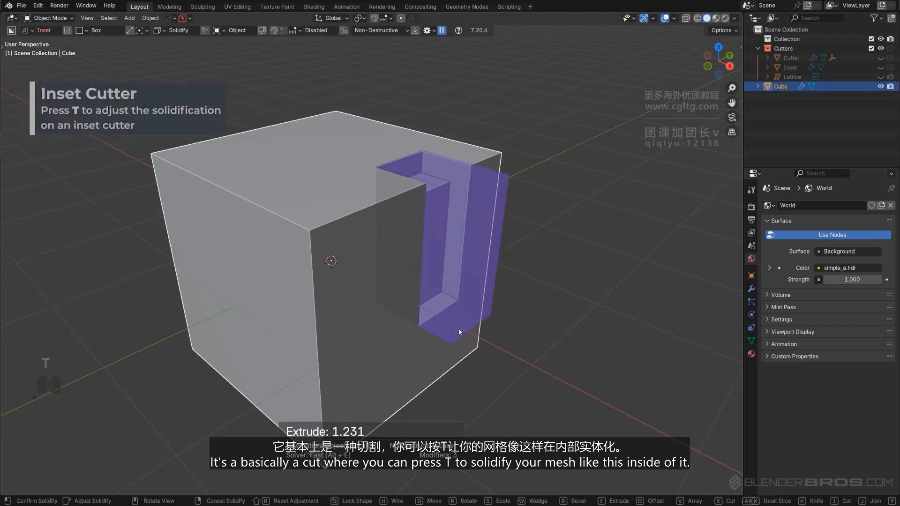
key(t)
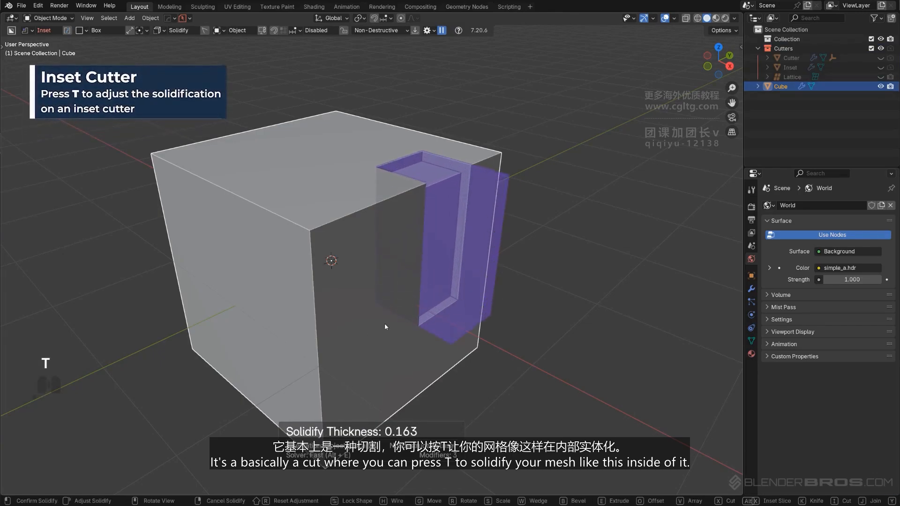
key(Tab)
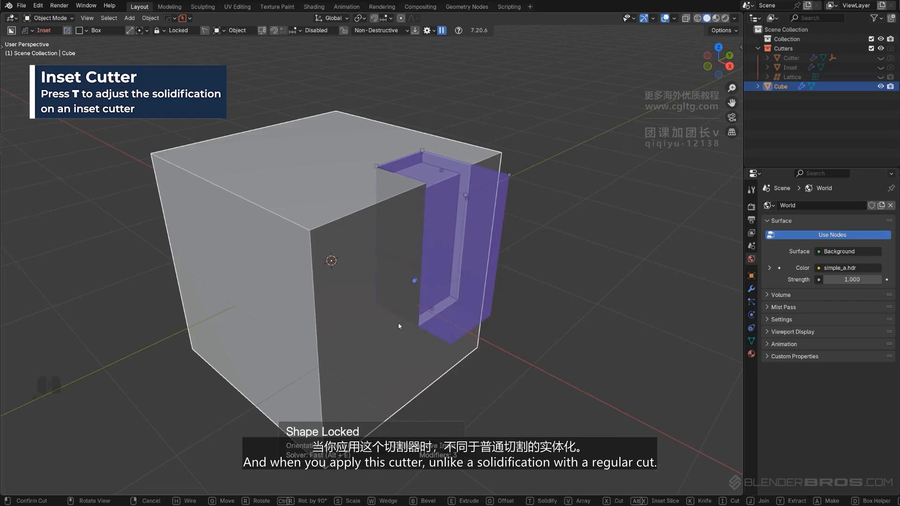
click(422, 310)
Switch to Cut mode and draw a solidified box cut beside the inset on the cube's top
middle_drag(476, 222, 406, 227)
key(d)
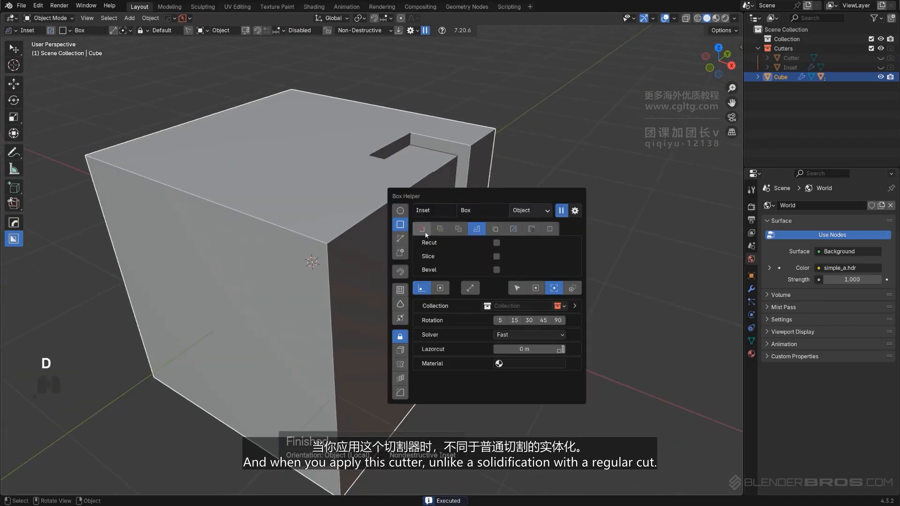
click(423, 229)
drag(343, 191, 364, 275)
key(t)
key(Tab)
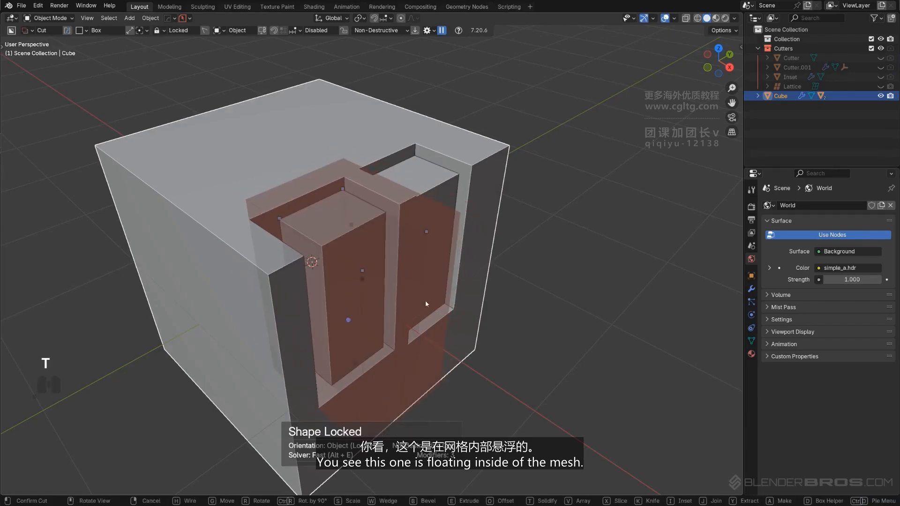
click(425, 303)
Apply Csharp to the cube
middle_drag(447, 252, 412, 190)
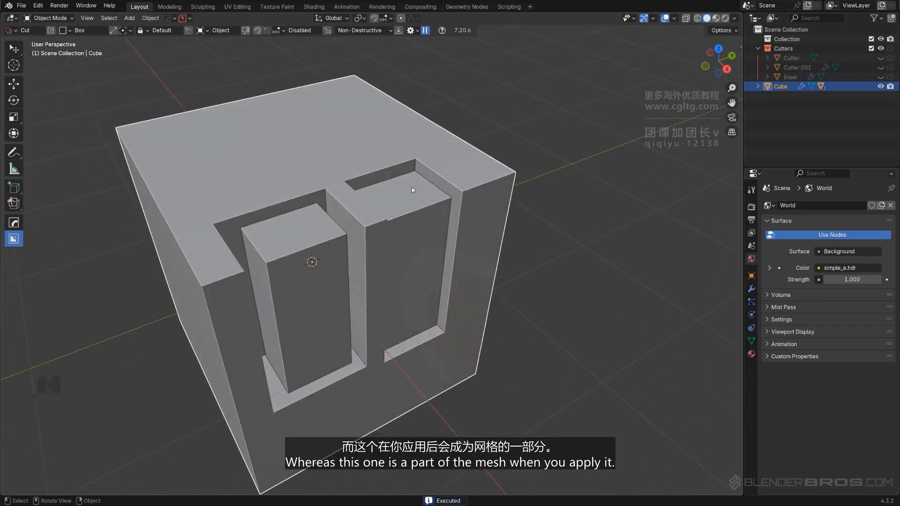
key(q)
ctrl+click(375, 197)
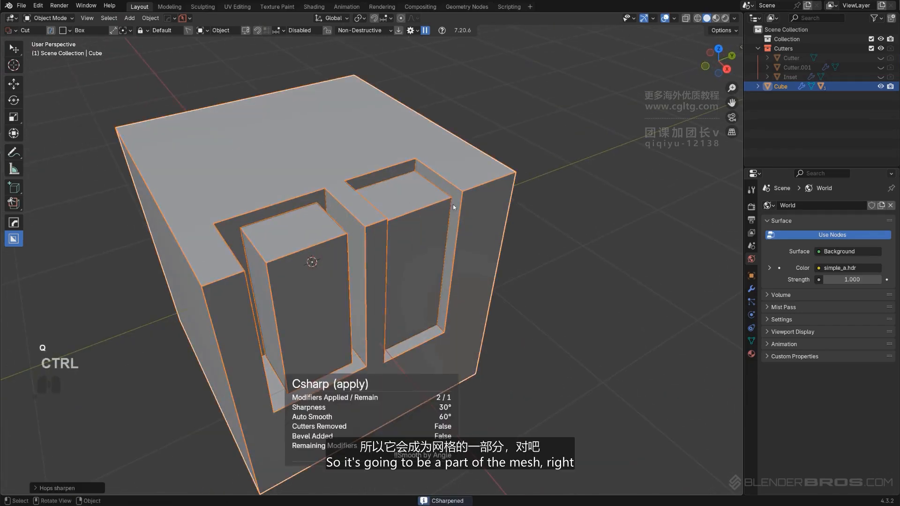
Bevel the top inner edge of the right pocket with several segments in Edit Mode
key(Tab)
scroll(467, 179, up, 2)
click(465, 178)
key(Tab)
click(446, 197)
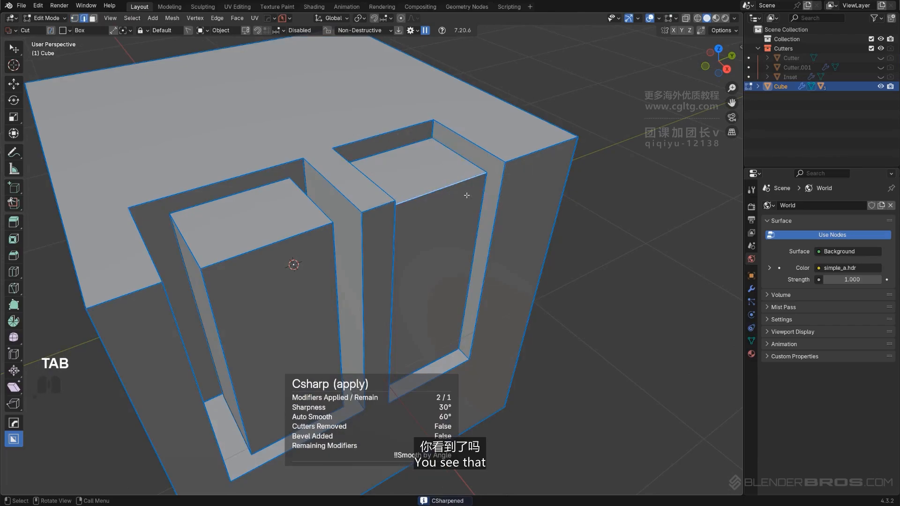
click(465, 191)
key(ctrl+b)
scroll(533, 232, up, 8)
click(534, 232)
key(Tab)
scroll(395, 253, down, 3)
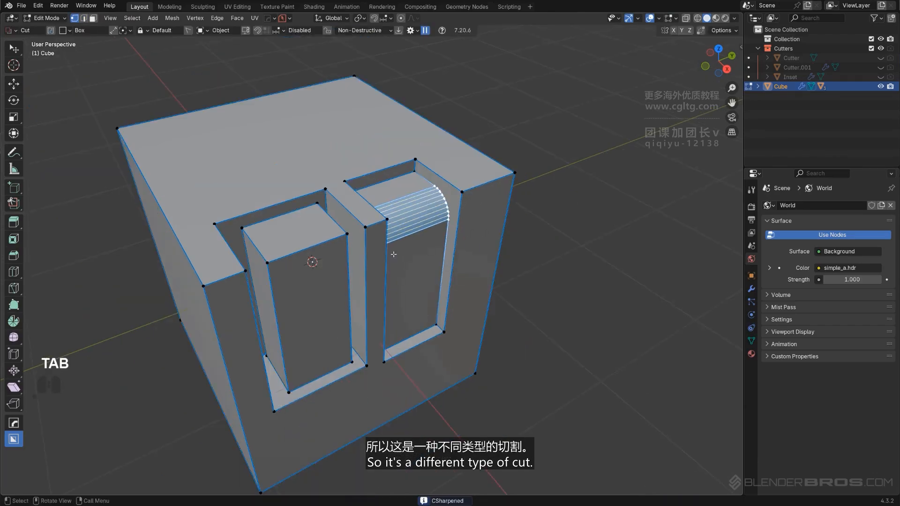
Leave Edit Mode and orbit around the cube to inspect the cuts
middle_drag(394, 253, 429, 229)
key(Tab)
scroll(378, 101, down, 3)
middle_drag(300, 262, 460, 252)
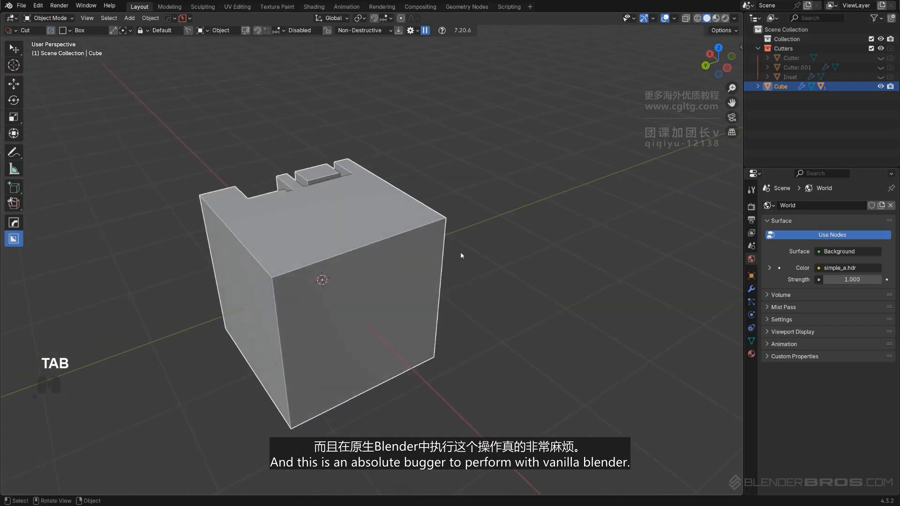
scroll(460, 252, up, 1)
shift+middle_drag(263, 191, 458, 276)
scroll(457, 276, up, 2)
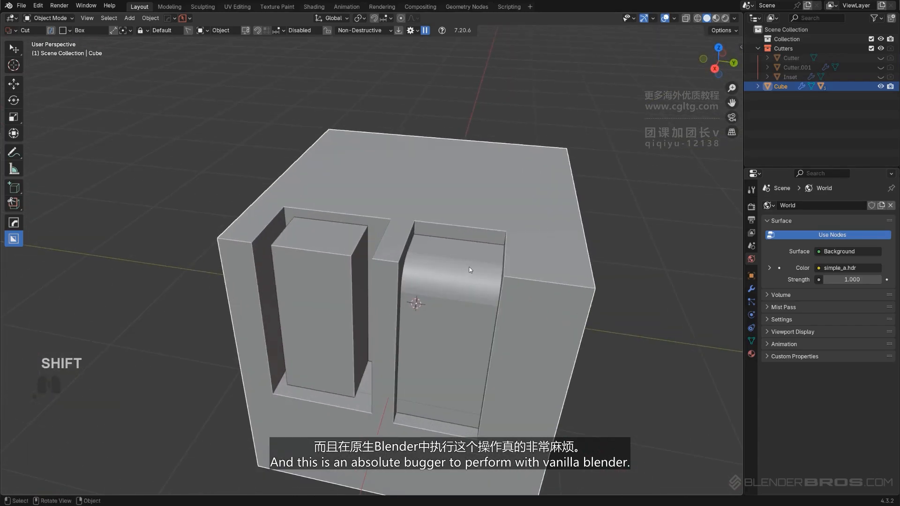
middle_drag(499, 253, 412, 204)
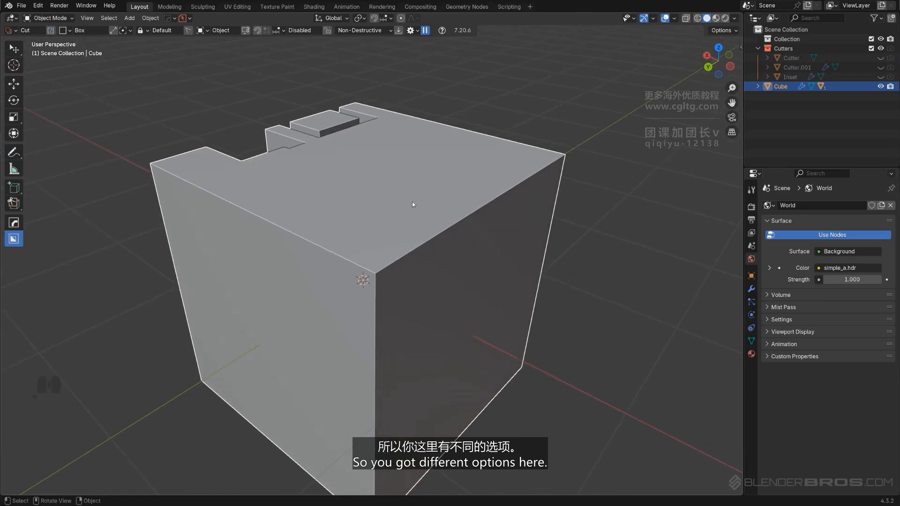
Switch to the Ngon shape and cut off the cube's upper-right corner with a triangle in back orthographic view
alt+middle_drag(423, 283, 422, 261)
key(KP_5)
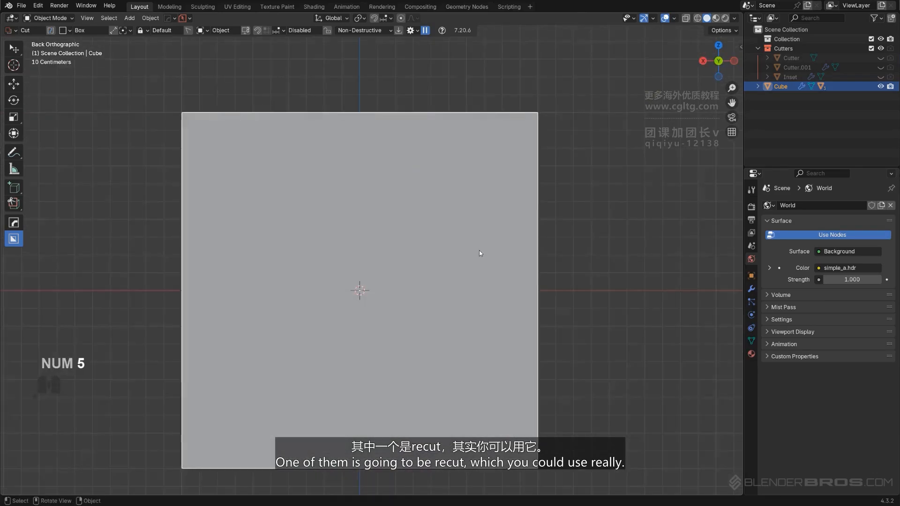
shift+middle_drag(480, 252, 525, 218)
key(d)
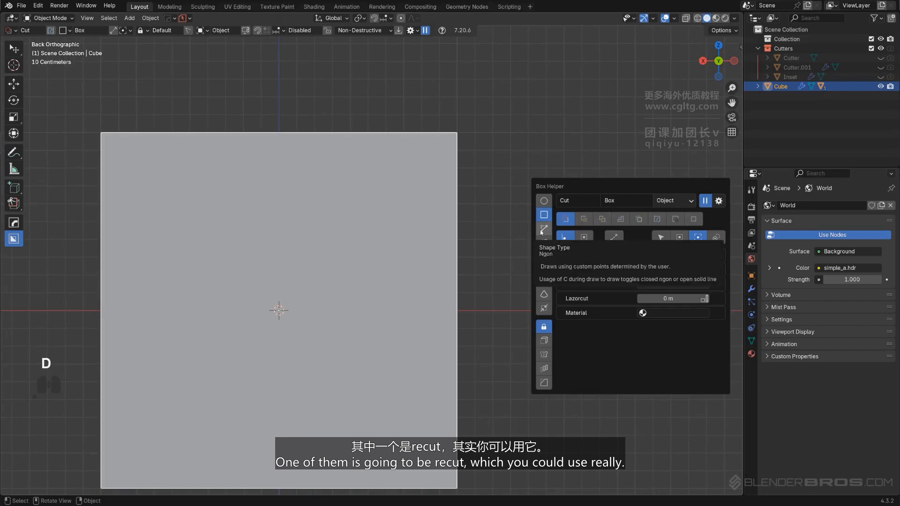
click(543, 229)
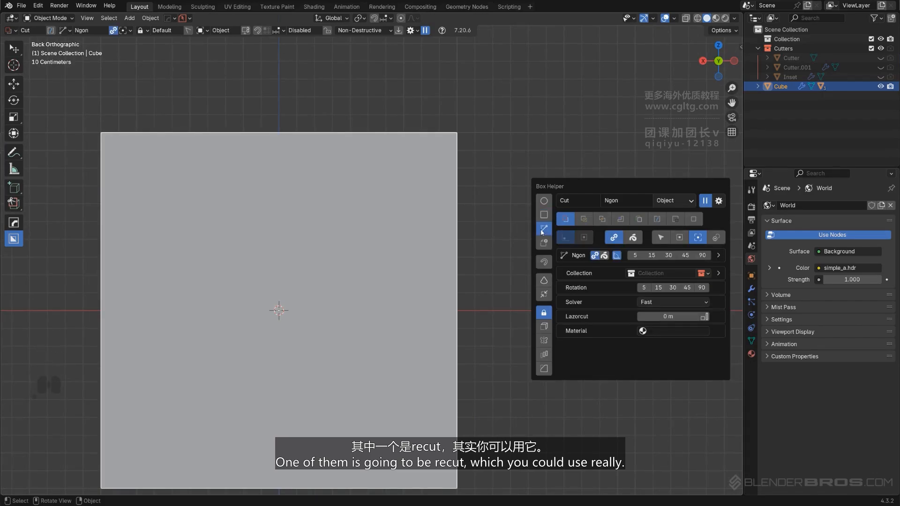
click(323, 108)
click(503, 287)
click(511, 66)
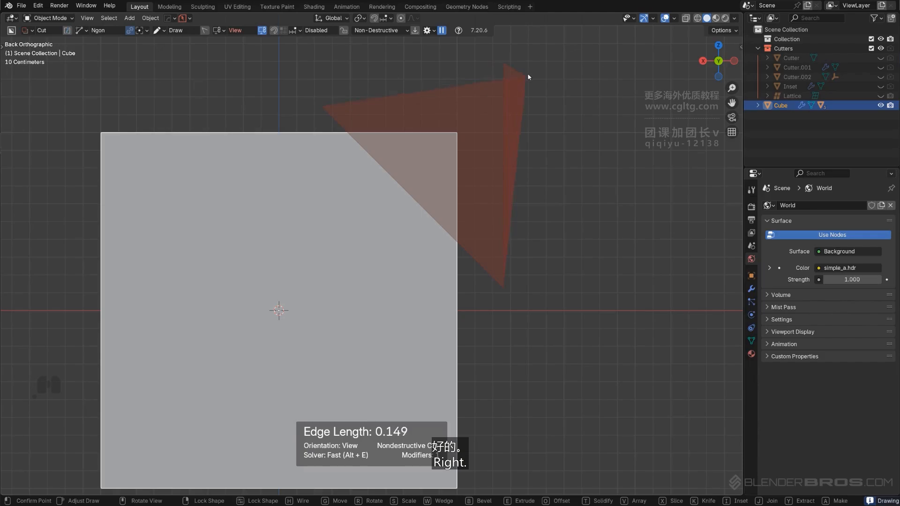
key(space)
Set the Box Helper to Inset mode with the Box shape and enable Recut
middle_drag(476, 143, 356, 225)
key(KP_5)
key(d)
click(364, 209)
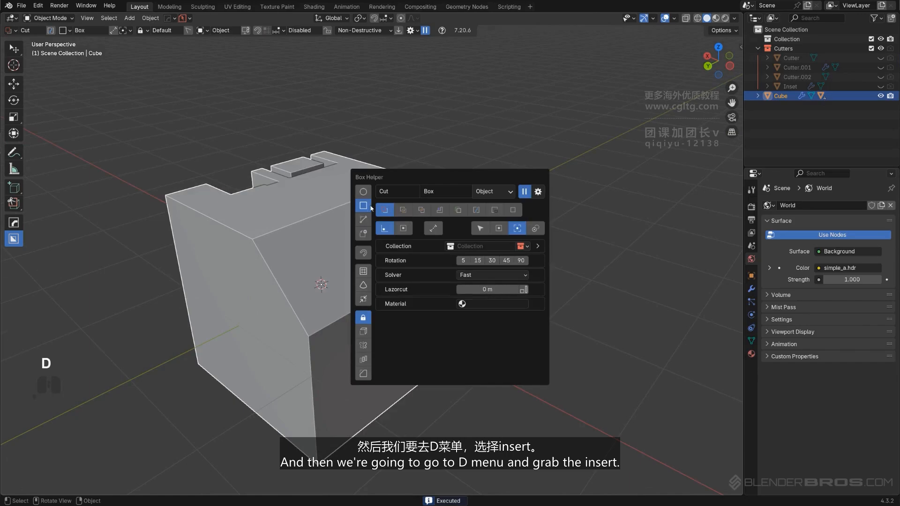
click(439, 209)
scroll(361, 220, up, 3)
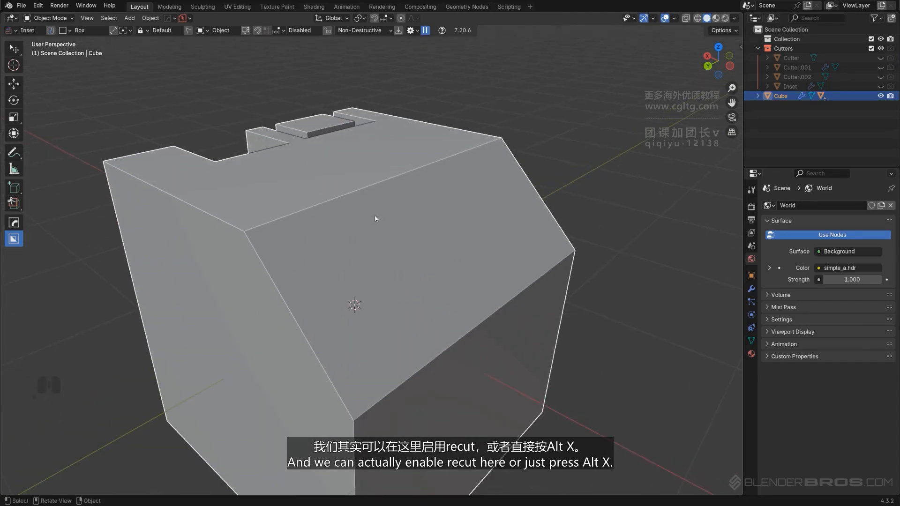
key(d)
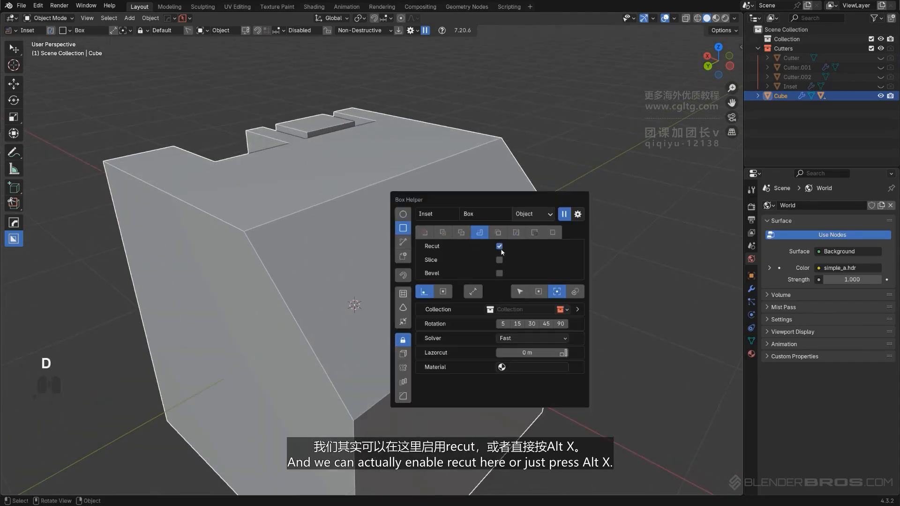
mouse_move(341, 232)
shift+middle_down()
mouse_move(398, 193)
mouse_move(389, 202)
mouse_move(375, 166)
shift+middle_up()
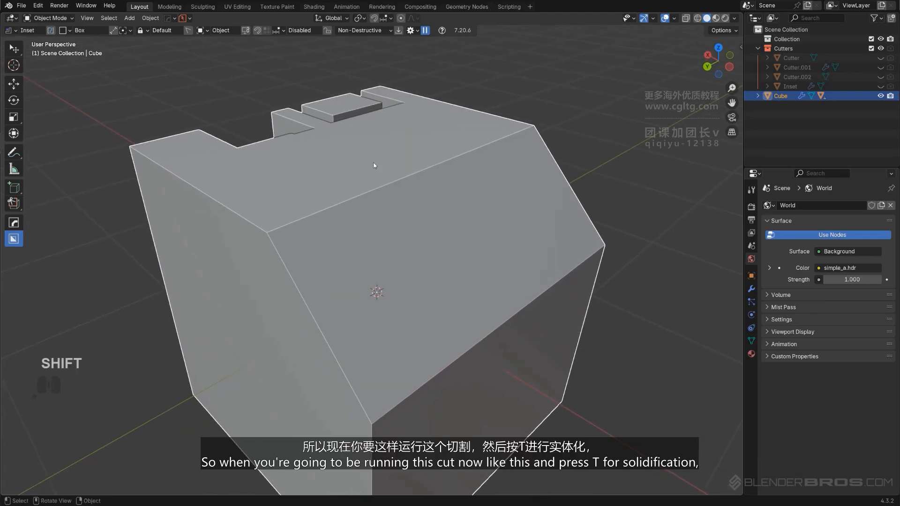
Draw an Inset box on the cube's top face and solidify it with Recut enabled
mouse_move(372, 163)
mouse_down()
mouse_move(394, 189)
mouse_move(395, 227)
mouse_up()
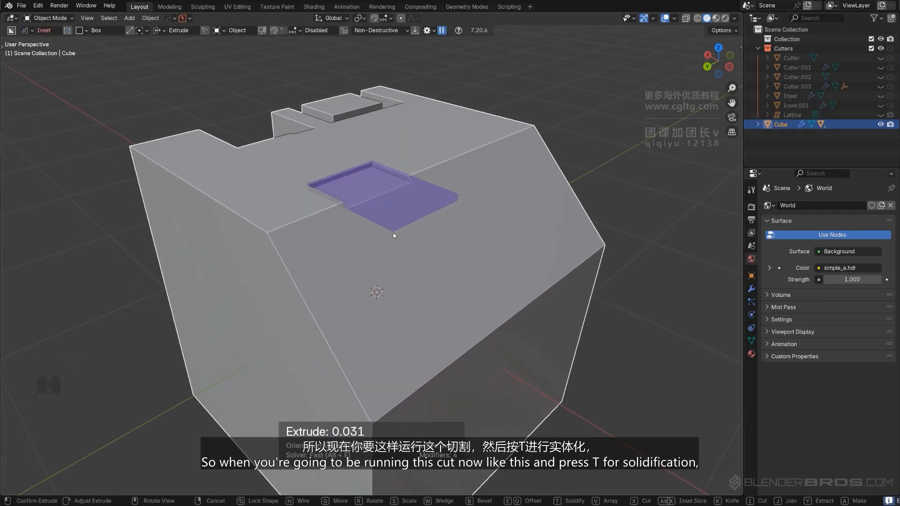
key(t)
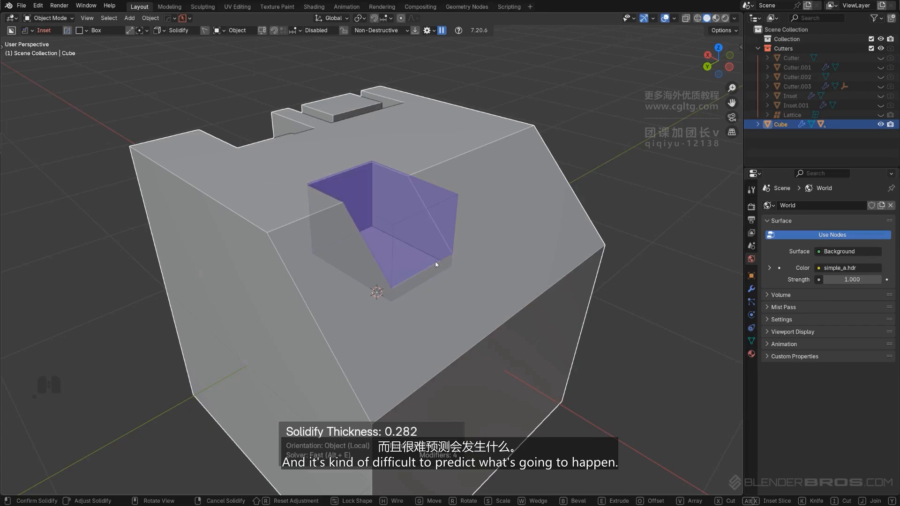
click(397, 249)
click(512, 187)
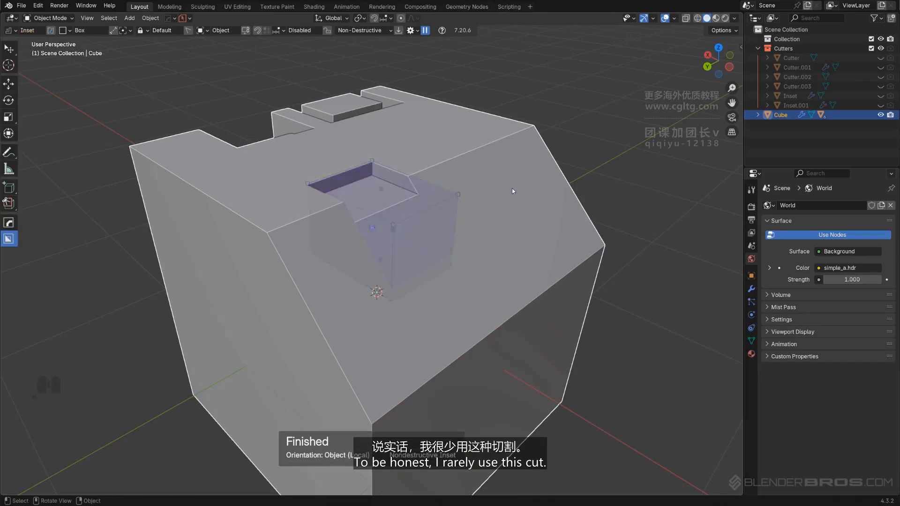
Orbit around the cube to inspect the solidified inset cut
middle_drag(431, 212, 420, 233)
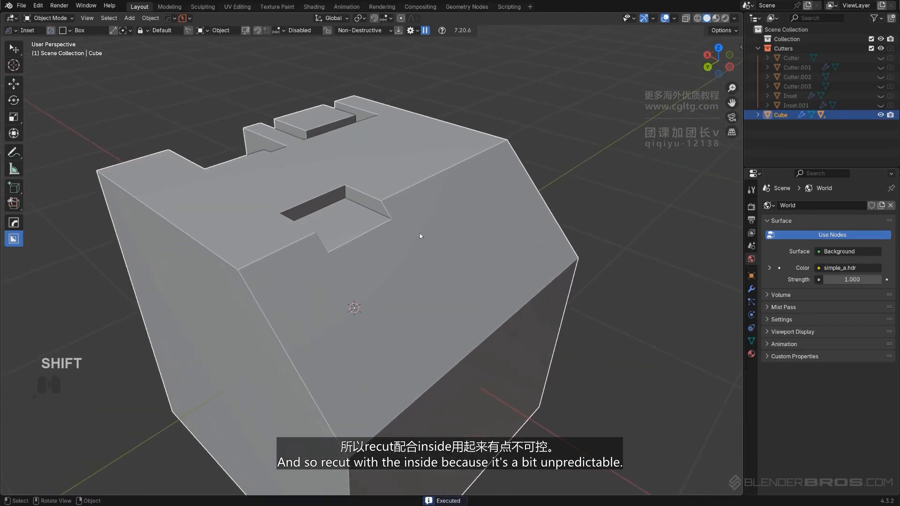
shift+middle_drag(444, 282, 441, 283)
key(d)
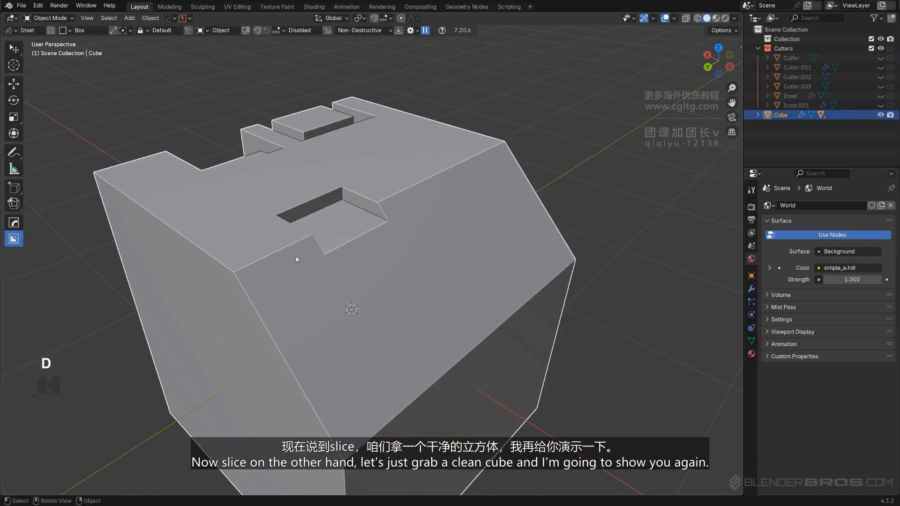
Delete the current cube and add a fresh cube to the scene
middle_drag(489, 199, 427, 215)
key(x)
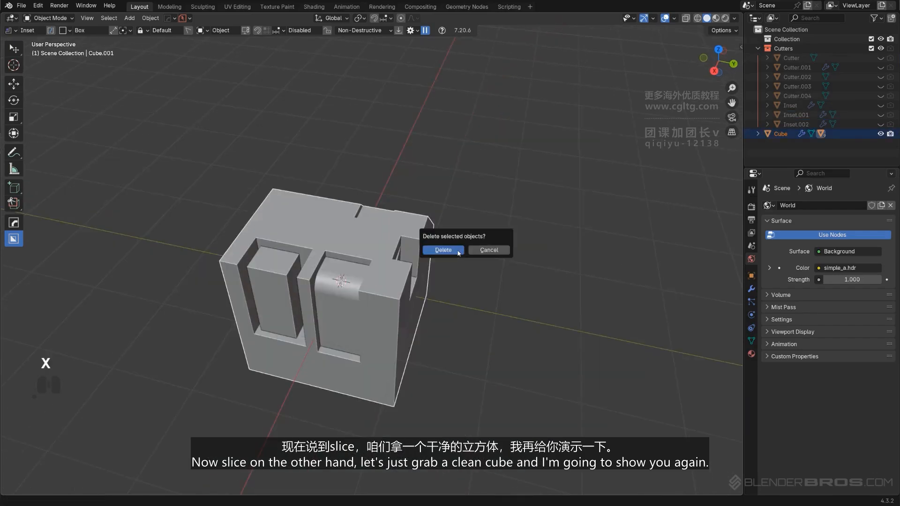
click(446, 243)
key(shift+a)
mouse_move(431, 251)
click(494, 272)
Draw an Inset box over the new cube's side edge and solidify it
middle_drag(454, 268, 398, 262)
scroll(435, 206, up, 3)
shift+middle_drag(448, 190, 480, 159)
drag(480, 159, 495, 227)
drag(496, 263, 393, 337)
key(t)
click(409, 333)
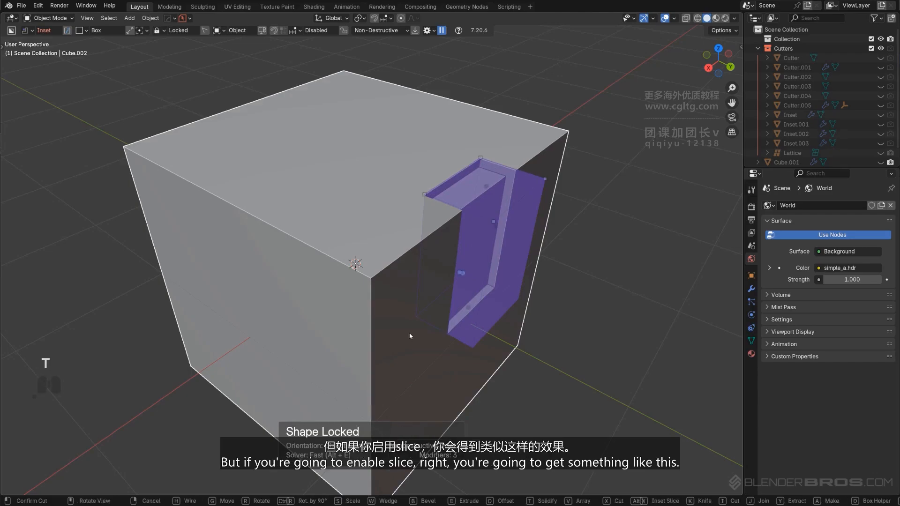
scroll(409, 333, down, 2)
click(421, 329)
Draw another Inset box across the cube's side edge with Inset Slice enabled
middle_drag(422, 329, 483, 319)
key(d)
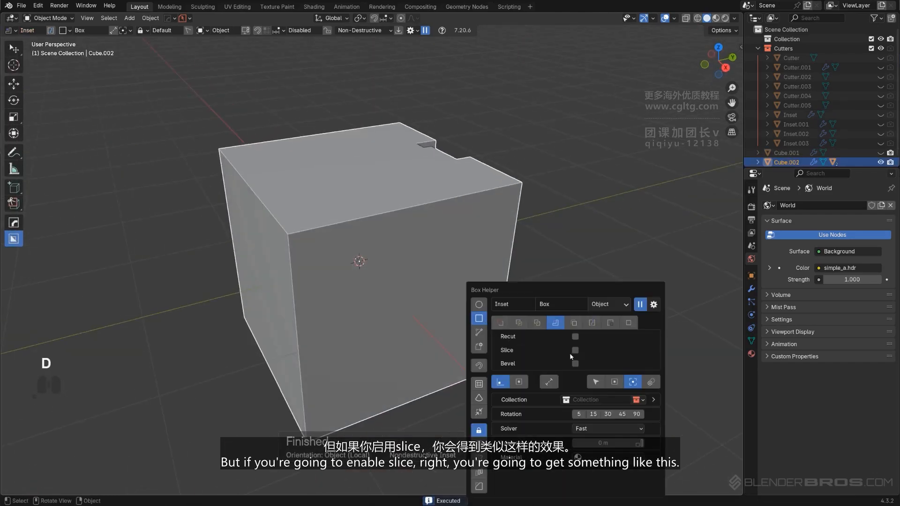
middle_drag(386, 286, 471, 211)
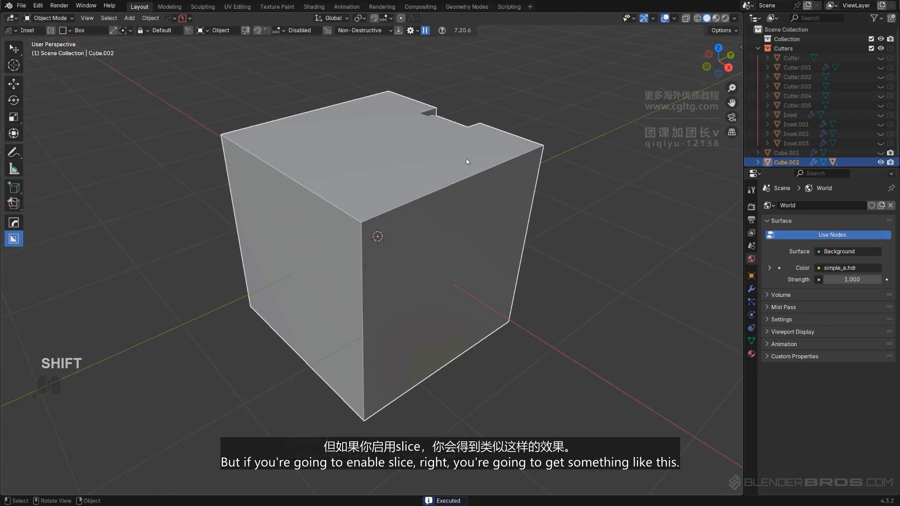
drag(466, 162, 471, 203)
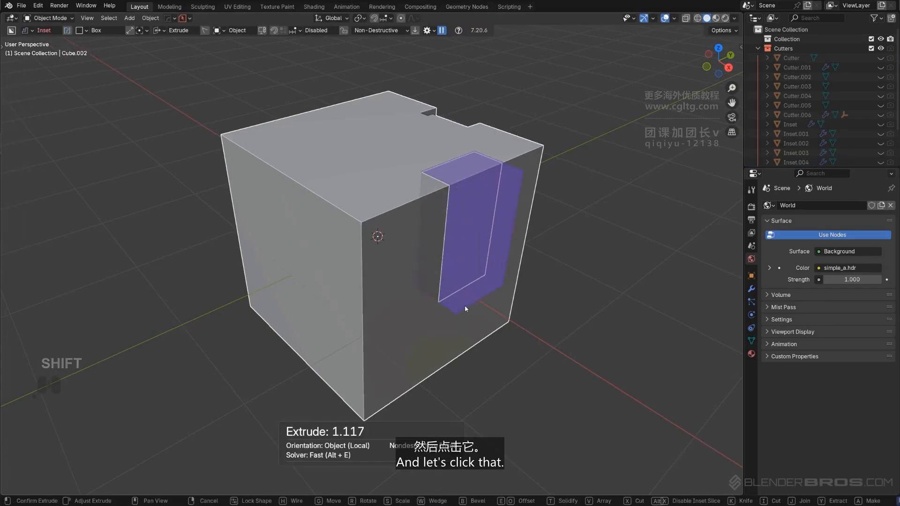
click(465, 305)
Select the sliced inset panel and toggle it in and out of local view
scroll(436, 240, up, 3)
click(435, 240)
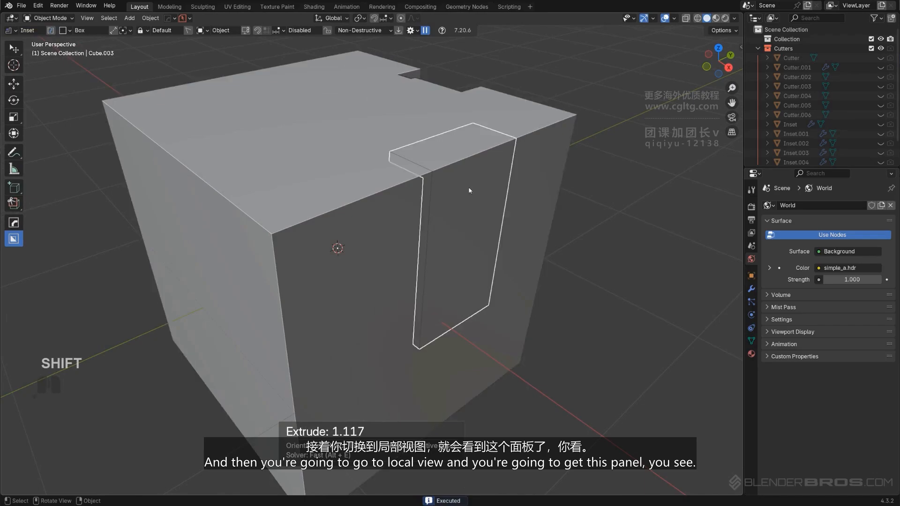
key(KP_Divide)
middle_drag(411, 216, 468, 177)
key(KP_Divide)
middle_drag(418, 197, 415, 199)
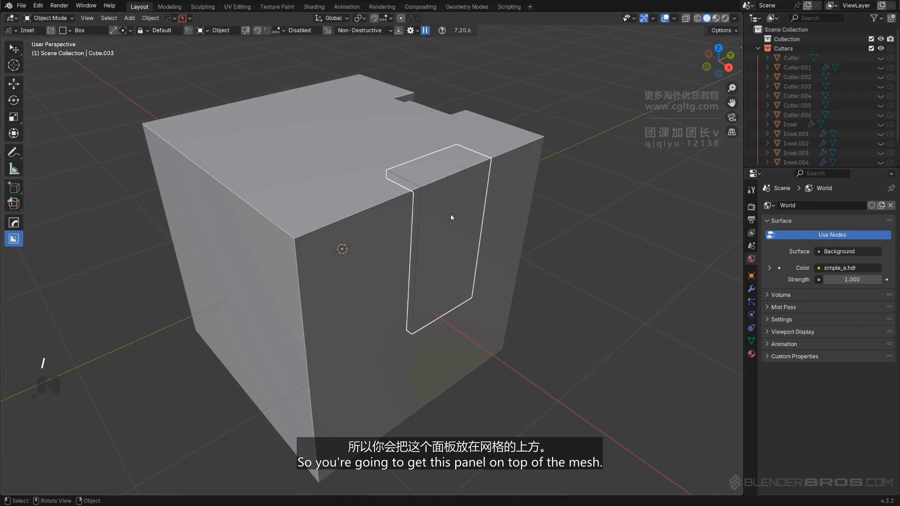
Sharpen the sliced panel with HOps and move it up above the cube
key(g)
right_click(509, 195)
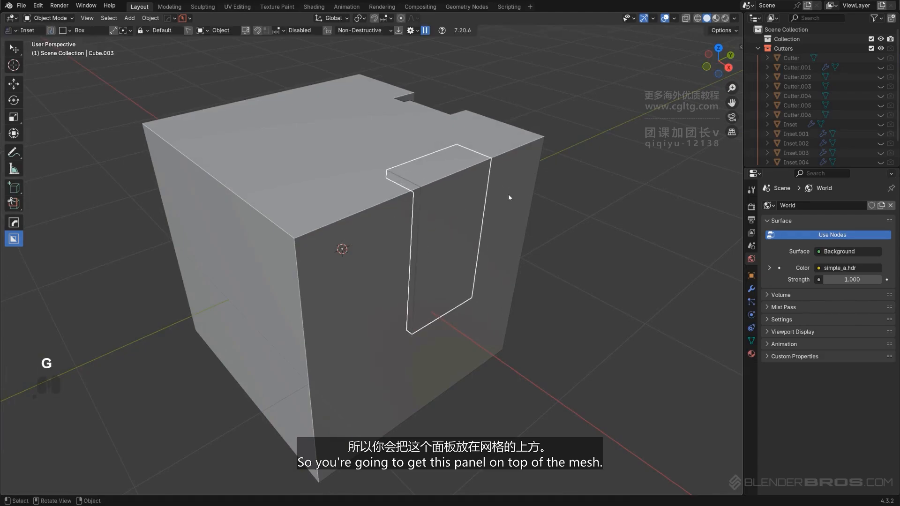
key(q)
ctrl+click(460, 171)
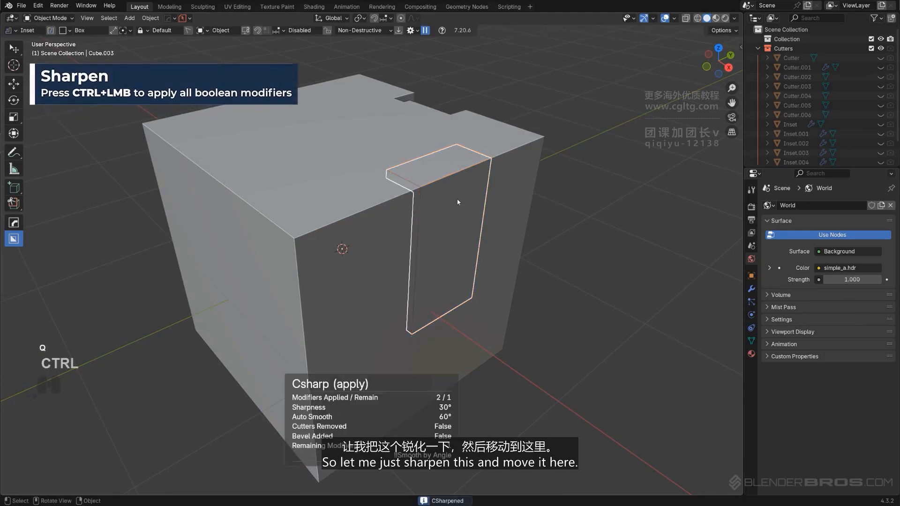
key(g)
click(587, 197)
Switch the Box Helper to Slice mode and draw a slice box across the cube's side edge
middle_drag(469, 176, 374, 169)
scroll(422, 297, down, 2)
scroll(484, 261, up, 1)
scroll(454, 237, down, 1)
key(d)
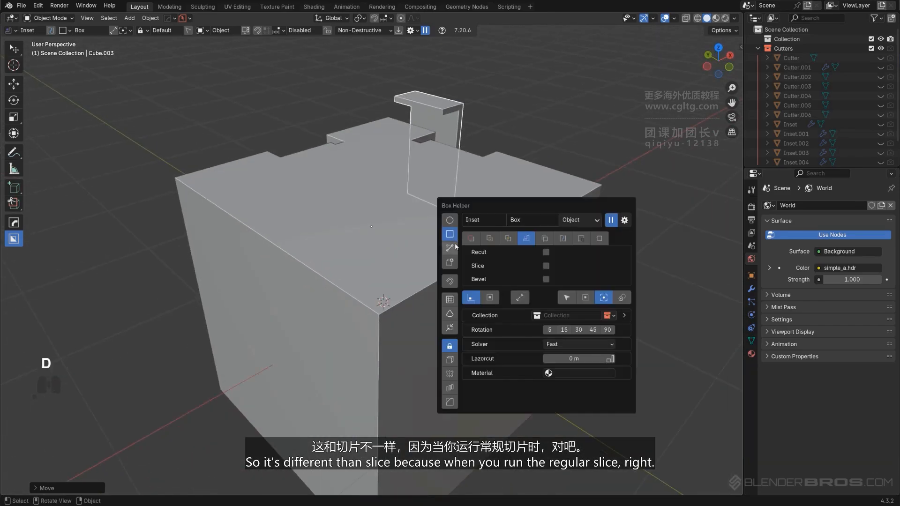
click(491, 239)
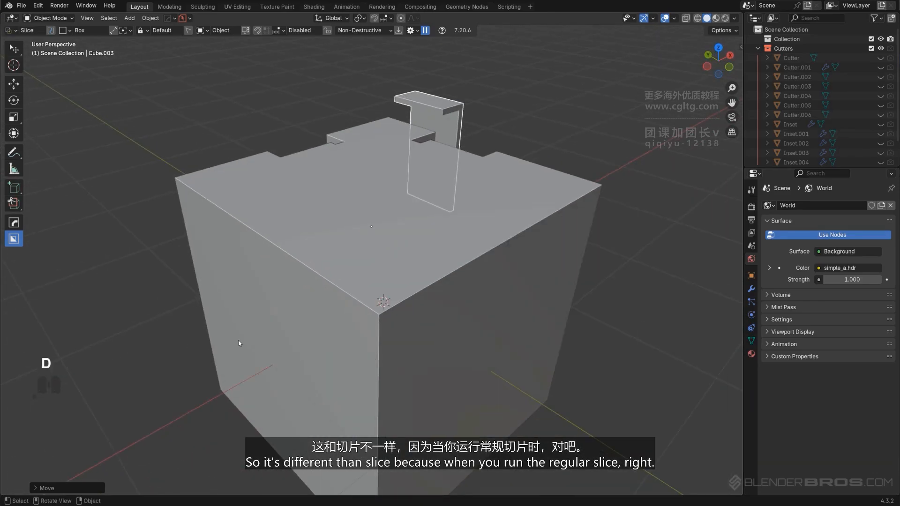
shift+middle_drag(468, 272, 448, 243)
click(483, 206)
drag(492, 187, 490, 248)
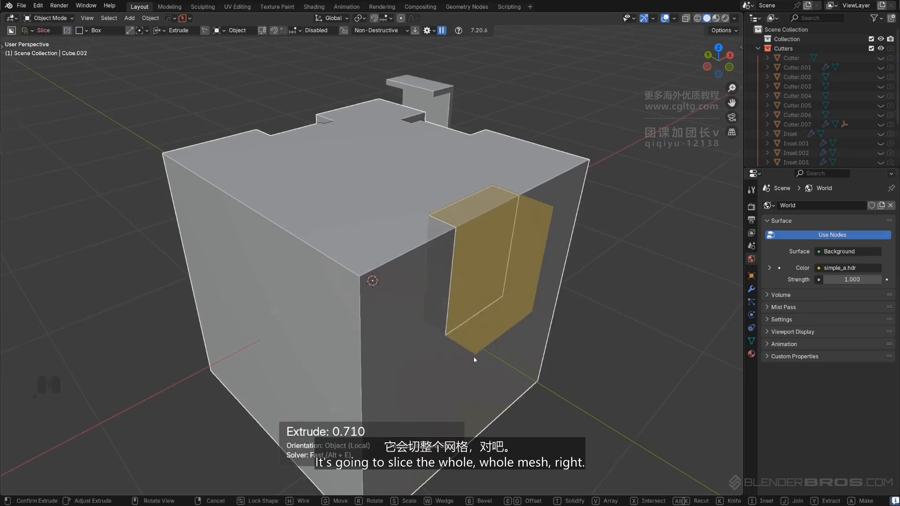
click(475, 375)
Sharpen the new slice with HOps and move it away from the cube
click(480, 218)
key(q)
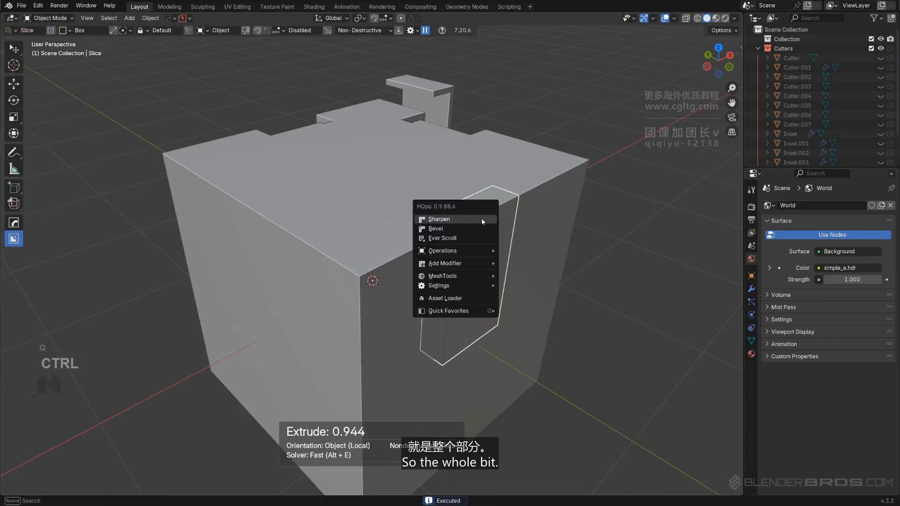
ctrl+click(481, 218)
key(g)
click(567, 164)
Orbit and zoom around the cube to compare the sliced pieces with the main mesh
middle_drag(566, 164, 300, 181)
shift+middle_drag(301, 182, 221, 199)
scroll(220, 199, up, 2)
shift+middle_drag(389, 133, 340, 96)
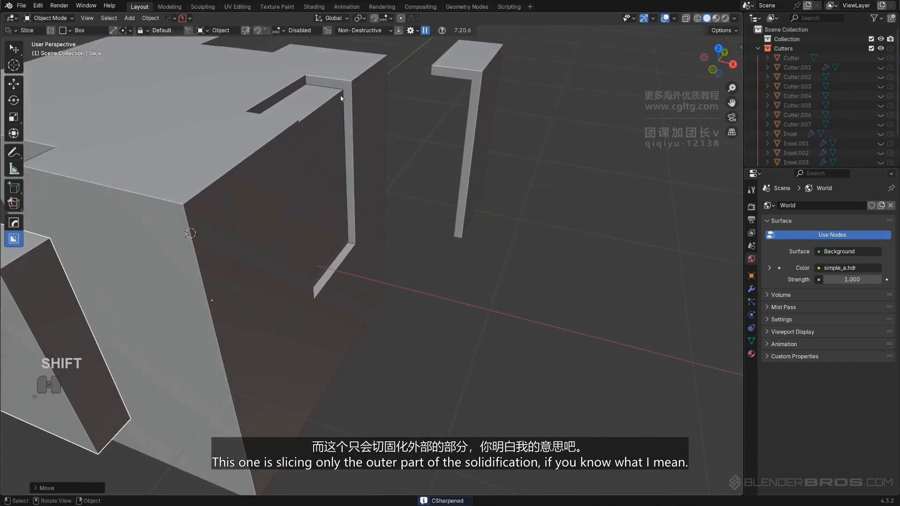
scroll(395, 100, down, 3)
middle_drag(395, 99, 345, 139)
click(411, 188)
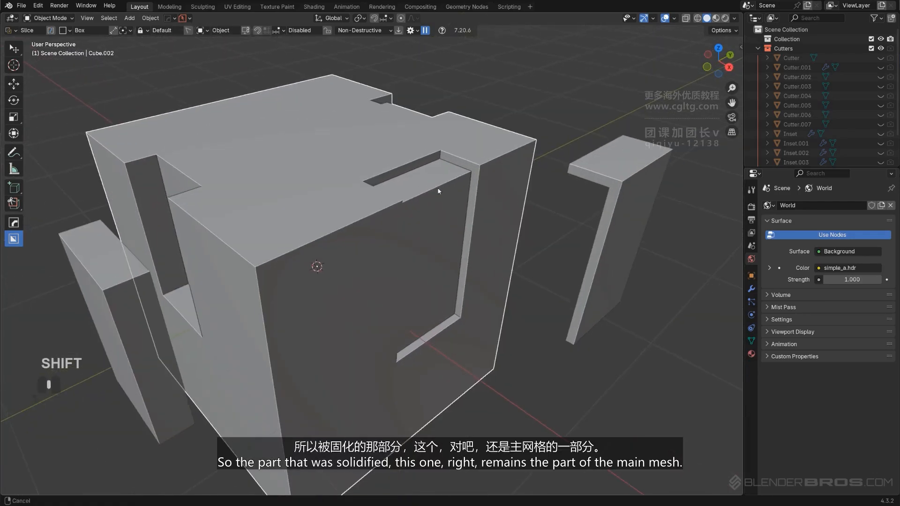
scroll(438, 188, up, 2)
shift+middle_drag(438, 189, 420, 156)
middle_drag(247, 200, 368, 201)
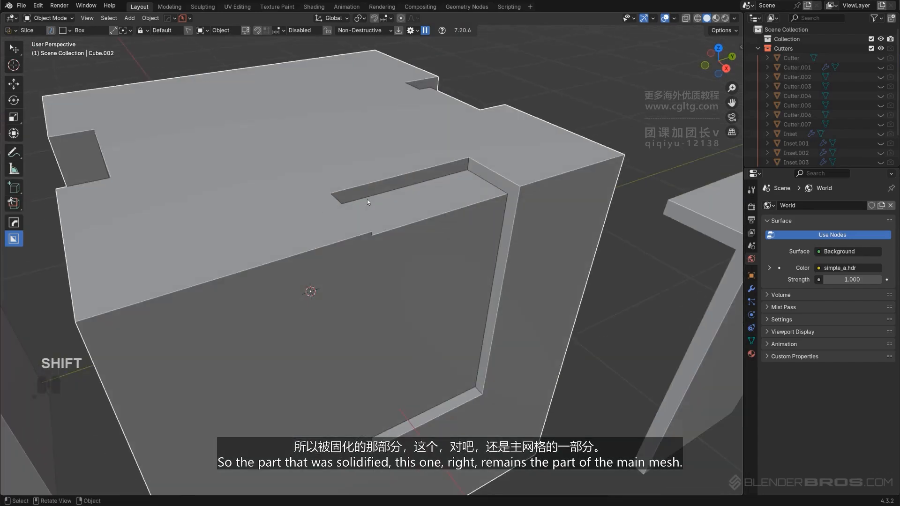
scroll(438, 153, down, 3)
middle_drag(437, 152, 411, 196)
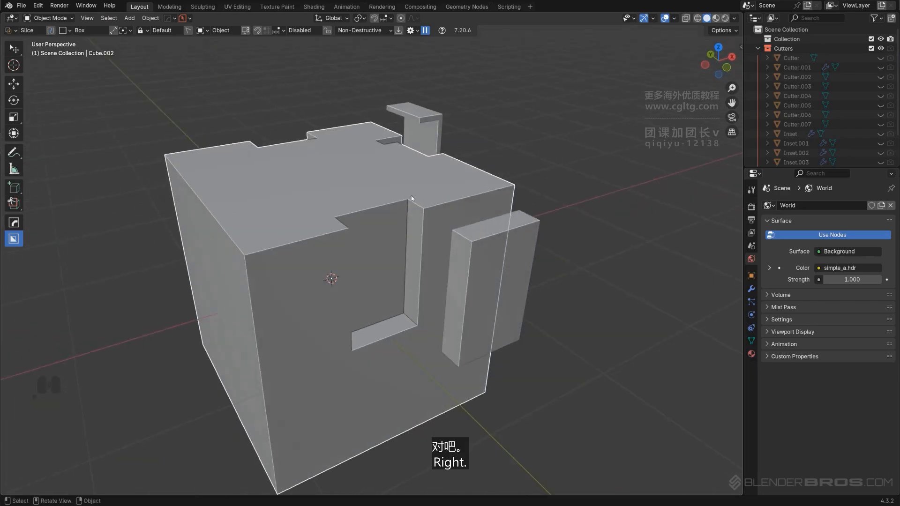
Enable Bevel in the Box Helper and draw a bevelled Inset box on a fresh cube's top edge
key(d)
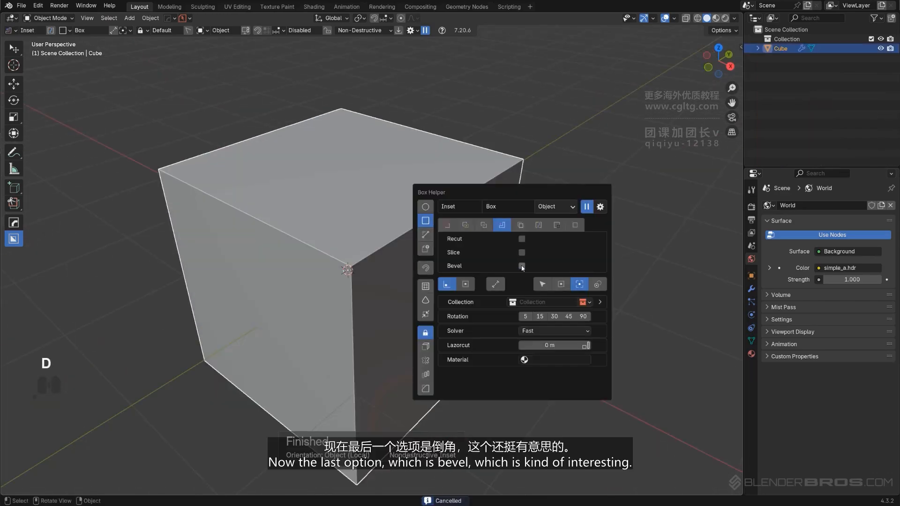
scroll(423, 185, up, 2)
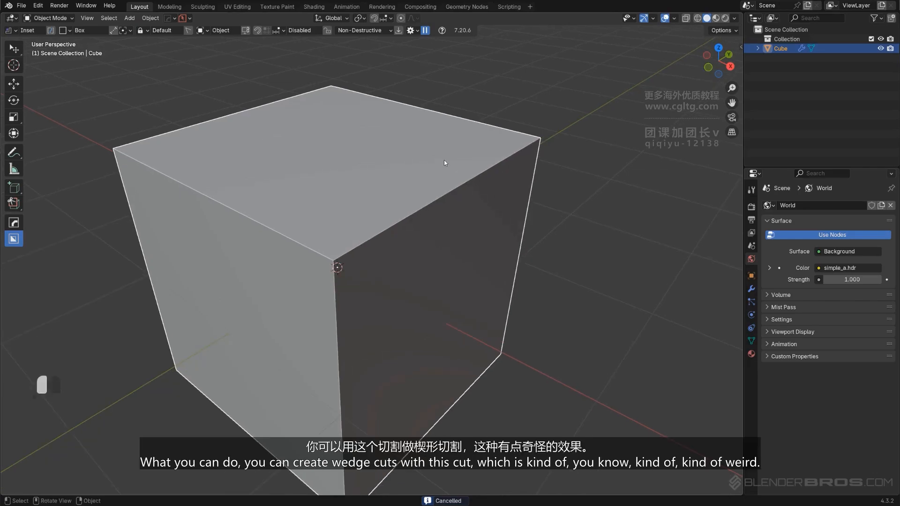
drag(438, 150, 463, 215)
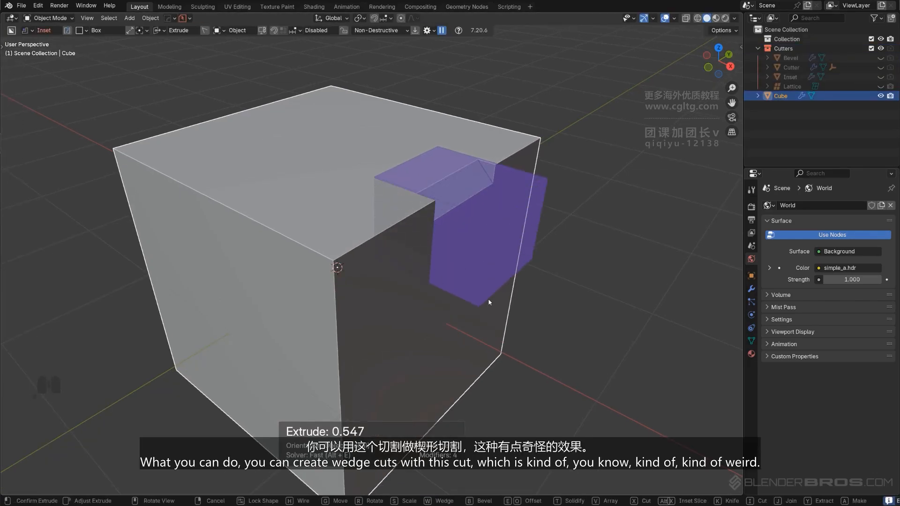
drag(489, 301, 514, 251)
key(t)
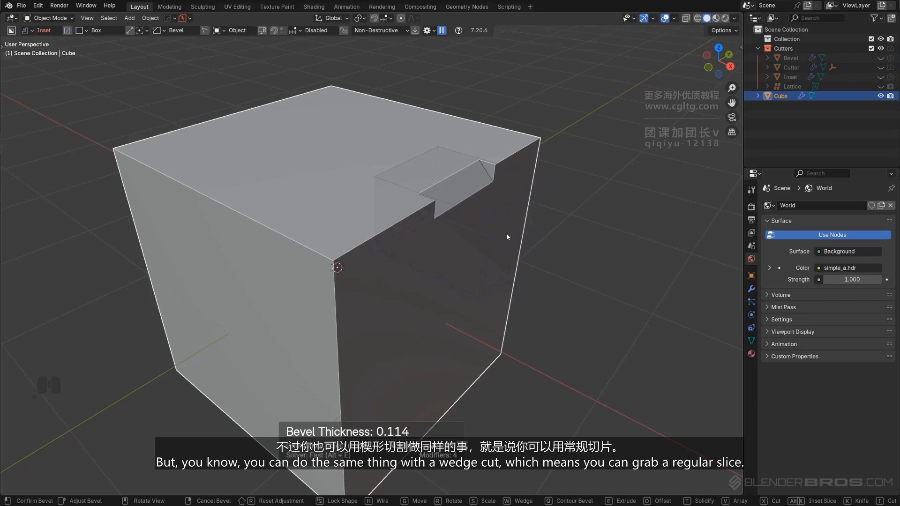
click(505, 234)
Switch the Box Helper to Cut mode and make a wedge cut on the cube's top edge
click(592, 158)
middle_drag(392, 244, 495, 217)
key(d)
click(505, 210)
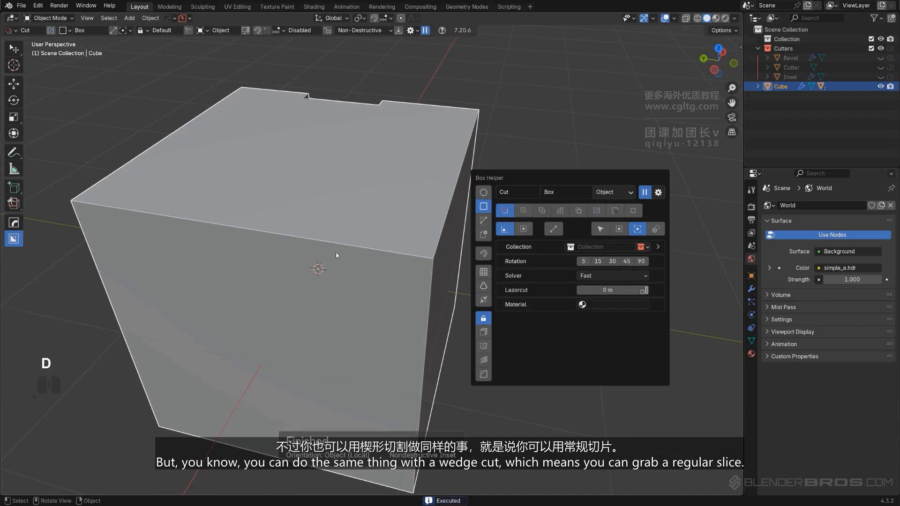
middle_drag(335, 252, 458, 196)
drag(446, 160, 438, 235)
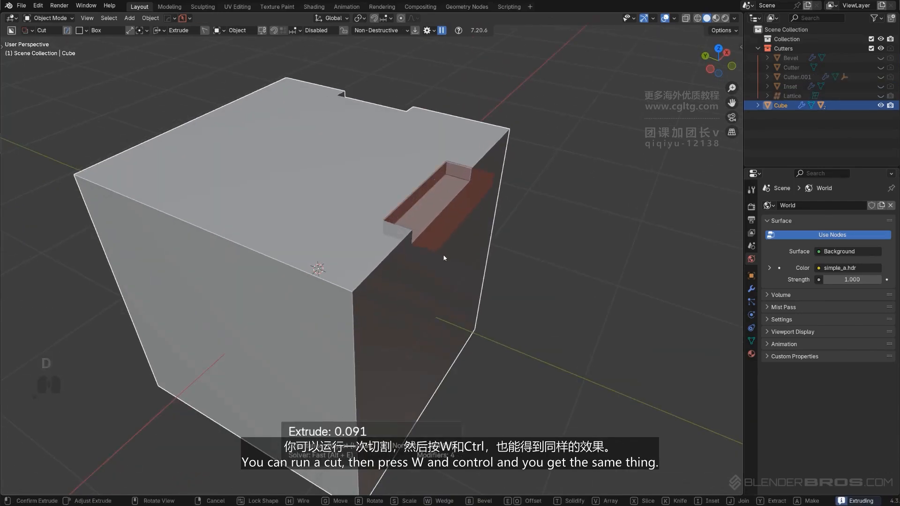
key(w)
key(ctrl)
ctrl+click(444, 259)
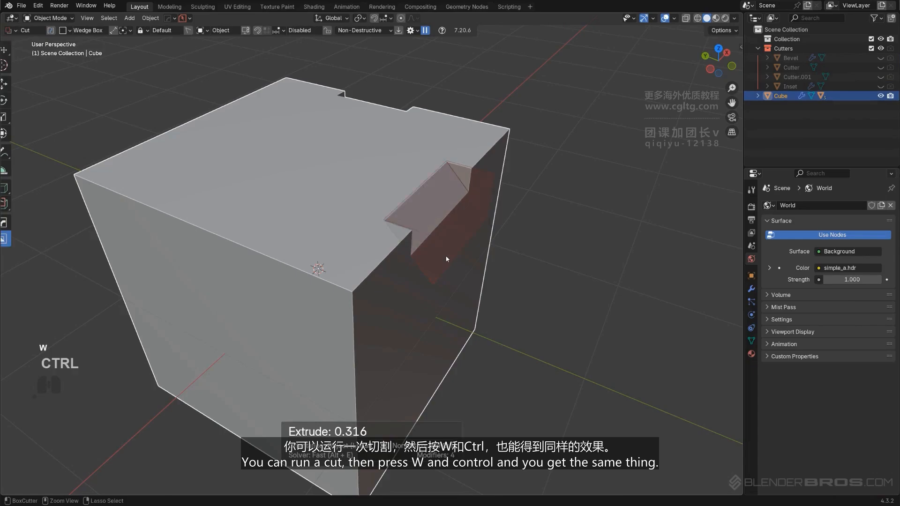
Switch the Box Helper to Join mode and draw a box joined onto a new cube's corner
middle_drag(525, 206, 466, 152)
middle_drag(395, 170, 405, 181)
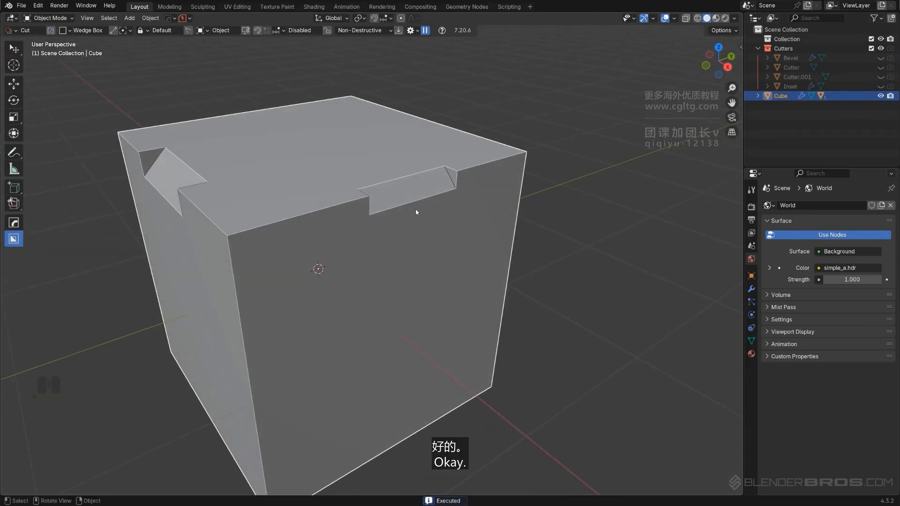
key(d)
click(506, 209)
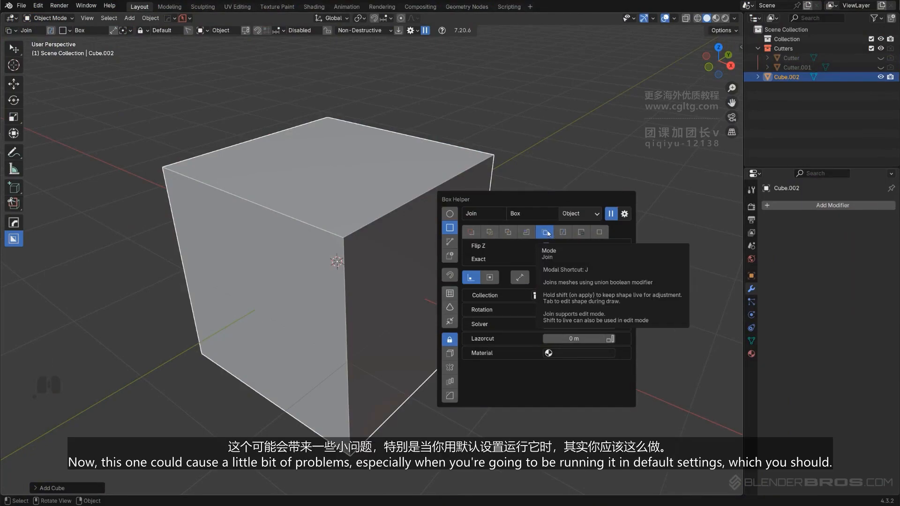
scroll(408, 190, up, 3)
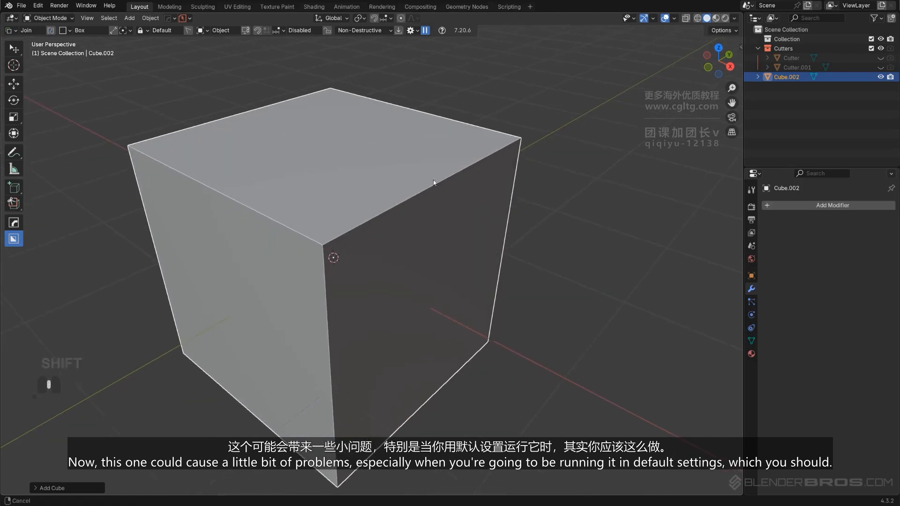
key(d)
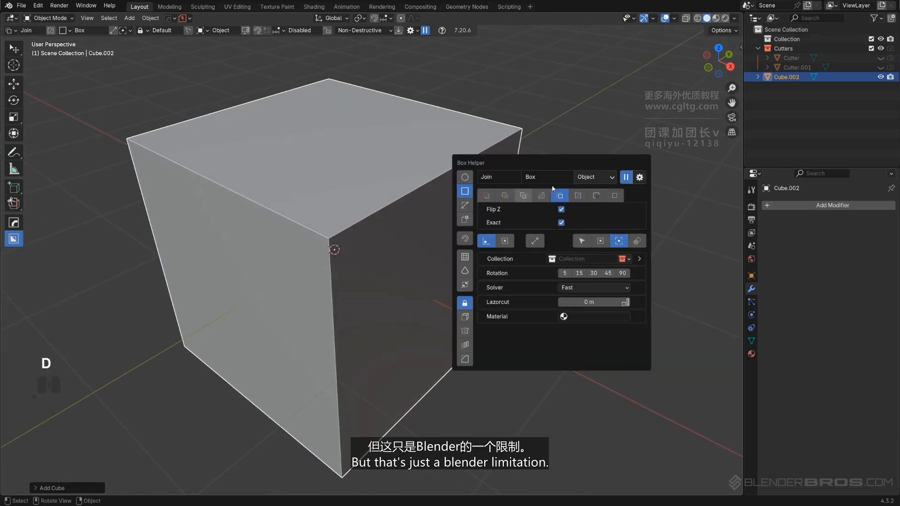
middle_drag(379, 159, 409, 171)
mouse_move(409, 171)
shift+middle_down()
mouse_move(445, 140)
mouse_move(448, 151)
shift+middle_up()
shift+drag(450, 111, 484, 206)
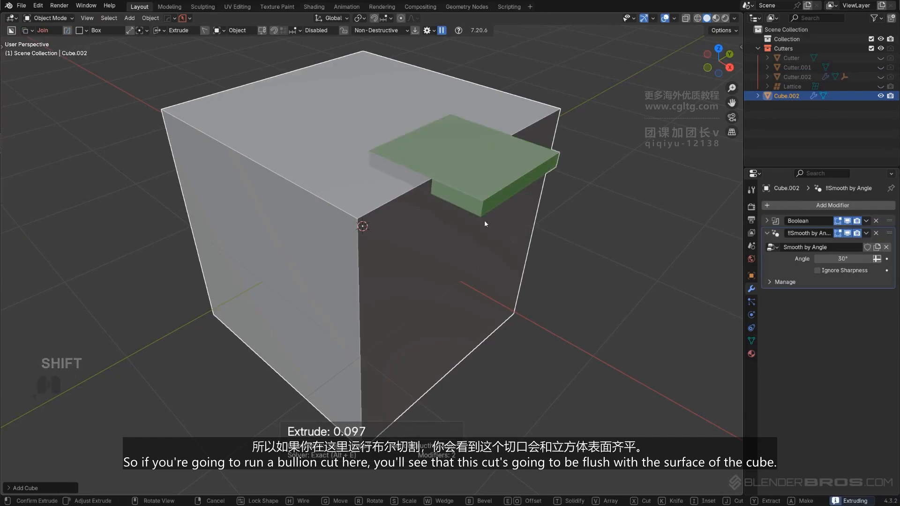
click(487, 318)
Orbit and zoom in to inspect the joined box on the cube
shift+middle_drag(449, 167, 434, 197)
scroll(434, 198, up, 2)
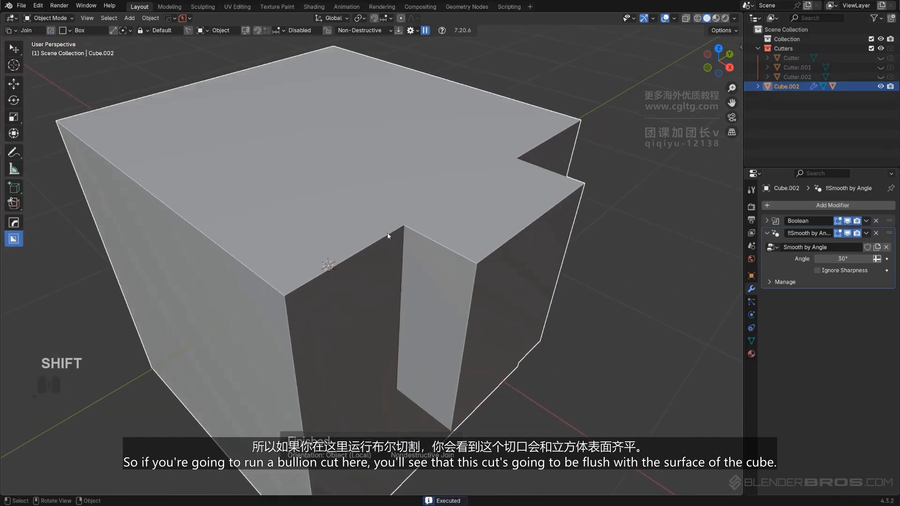
mouse_move(508, 181)
middle_down()
mouse_move(568, 231)
mouse_move(498, 197)
mouse_move(512, 187)
middle_up()
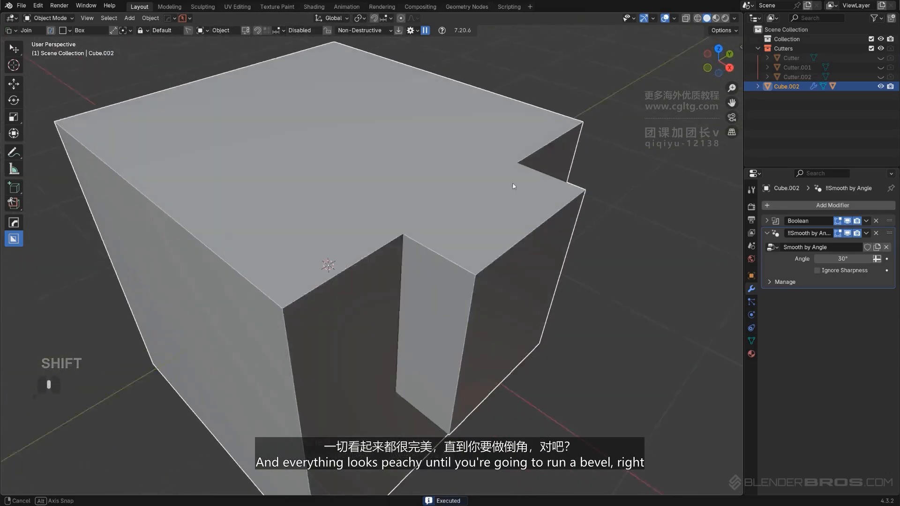
Try adding a HOps Bevel to the joined cube, then undo it
key(q)
key(q)
click(409, 232)
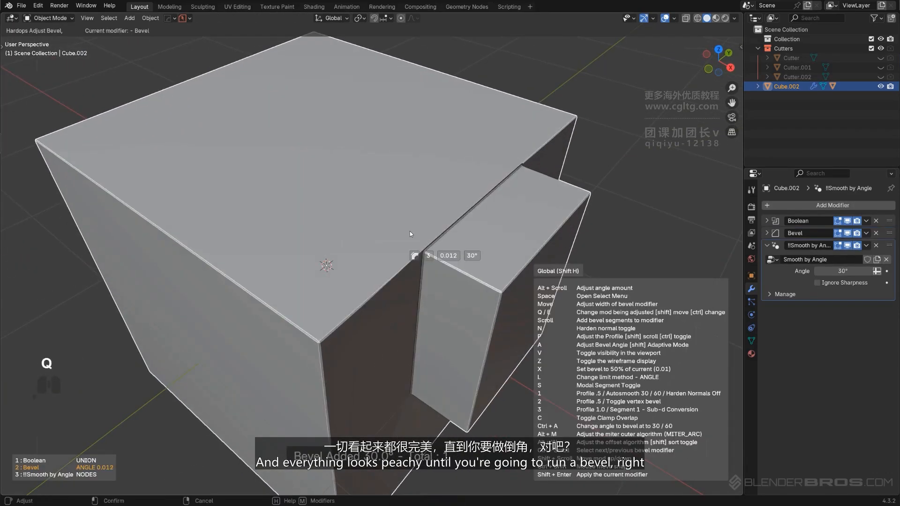
click(407, 231)
middle_drag(474, 230, 450, 184)
key(ctrl+z)
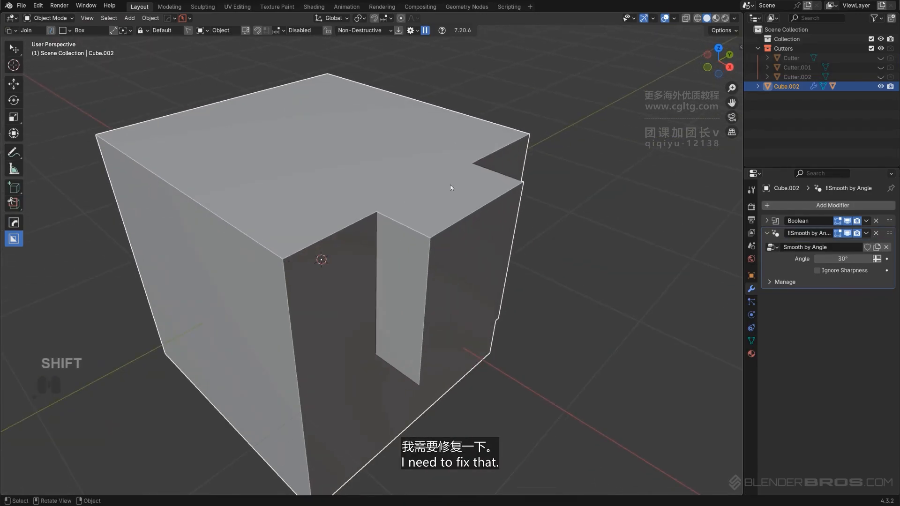
Smart Apply the cube's modifiers through the HOps Ever Scroll entry
key(q)
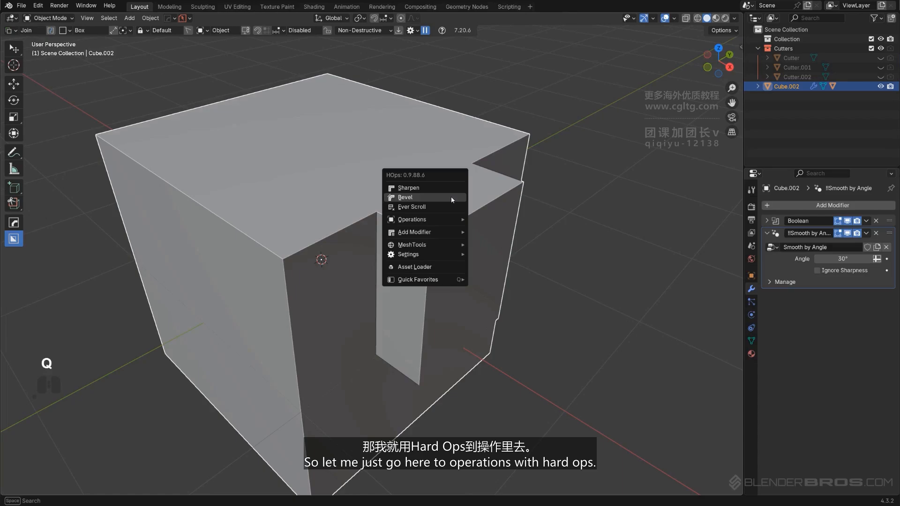
mouse_move(451, 220)
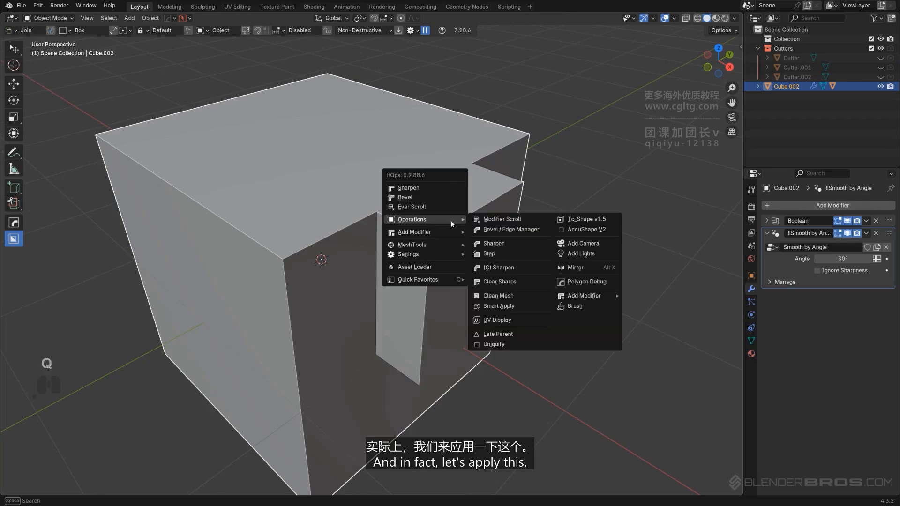
key(q)
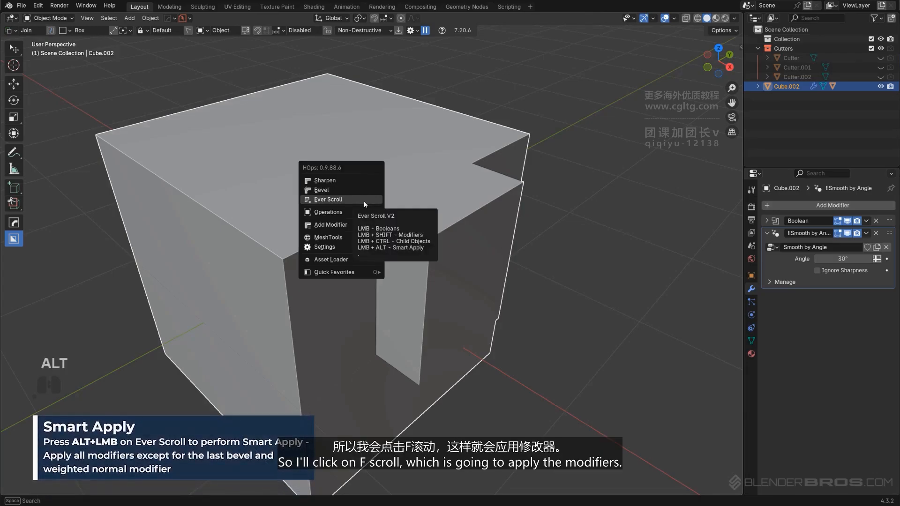
alt+click(364, 201)
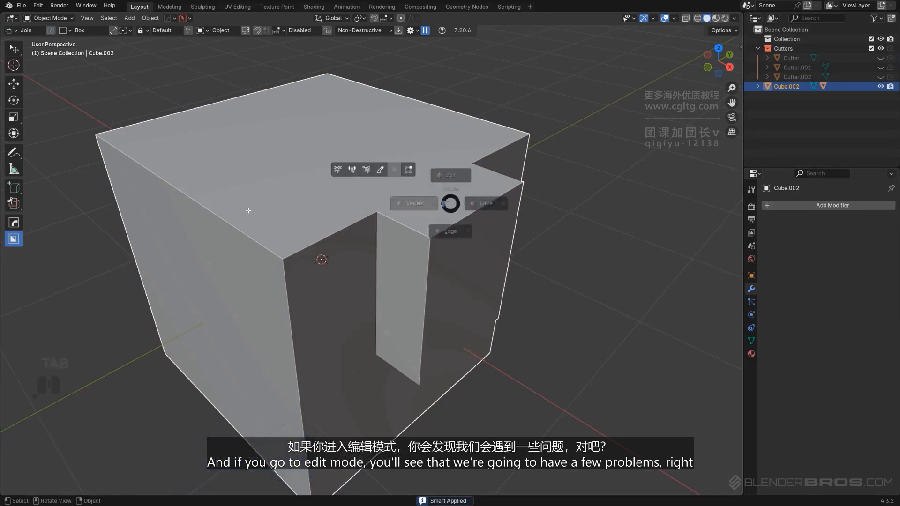
Enter Edit Mode to inspect the applied mesh's topology, then return to Object Mode
key(Tab)
scroll(409, 177, up, 5)
key(g)
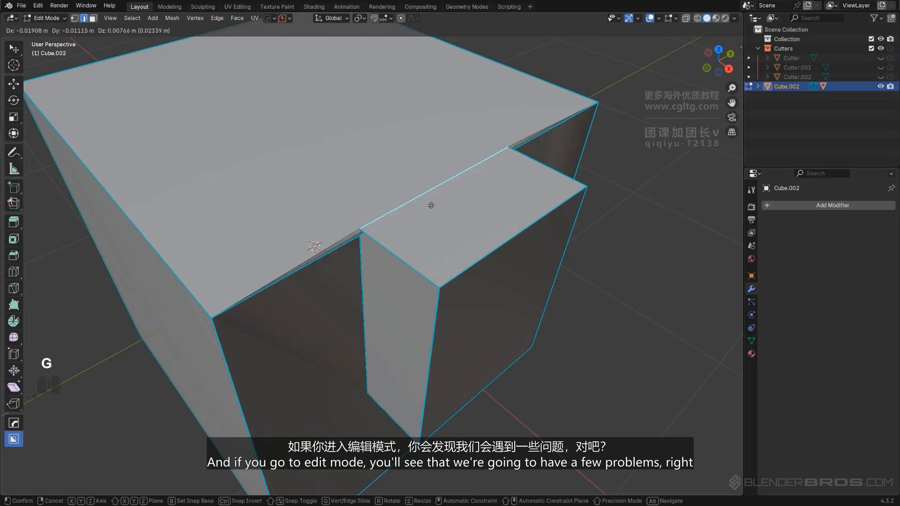
right_click(432, 259)
key(Tab)
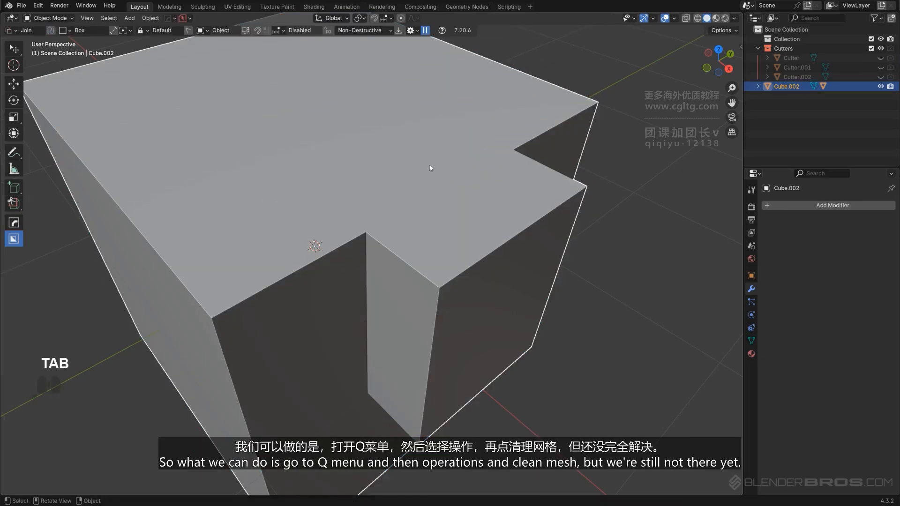
Run HOps Clean Mesh on the cube
key(q)
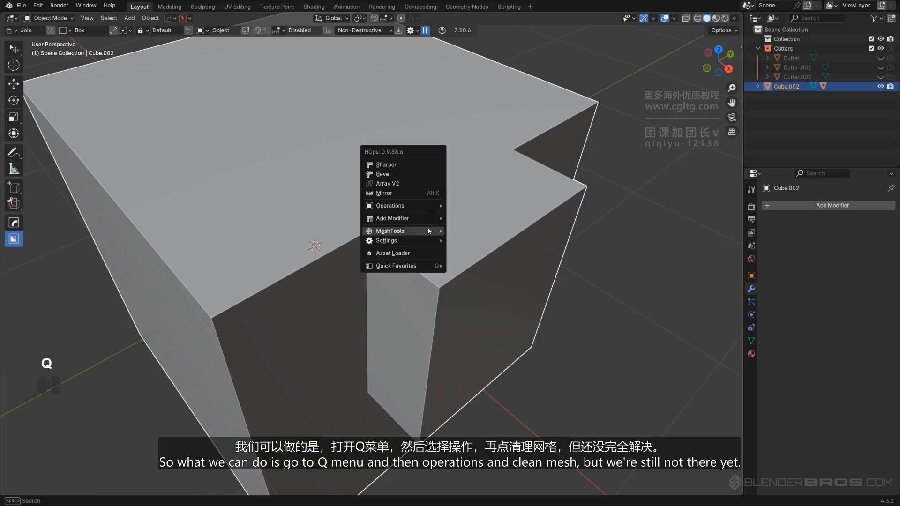
mouse_move(423, 203)
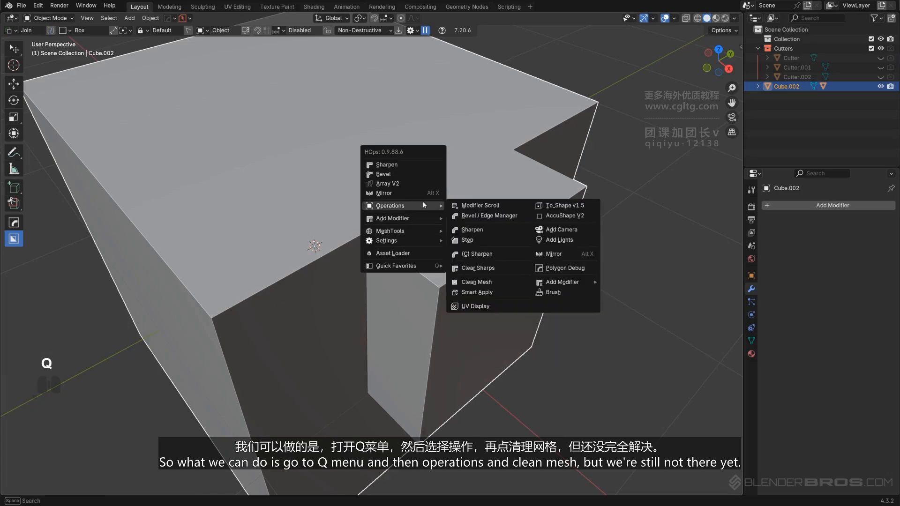
click(499, 283)
mouse_move(445, 192)
middle_down()
mouse_move(459, 190)
mouse_move(444, 184)
middle_up()
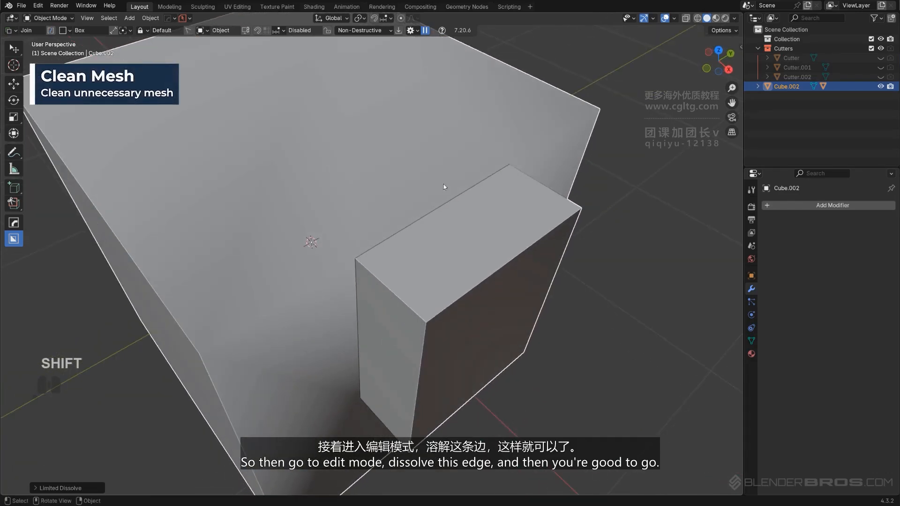
In Edit Mode, dissolve the leftover edge running across the cube's top face
key(Tab)
middle_drag(422, 239, 426, 220)
click(427, 199)
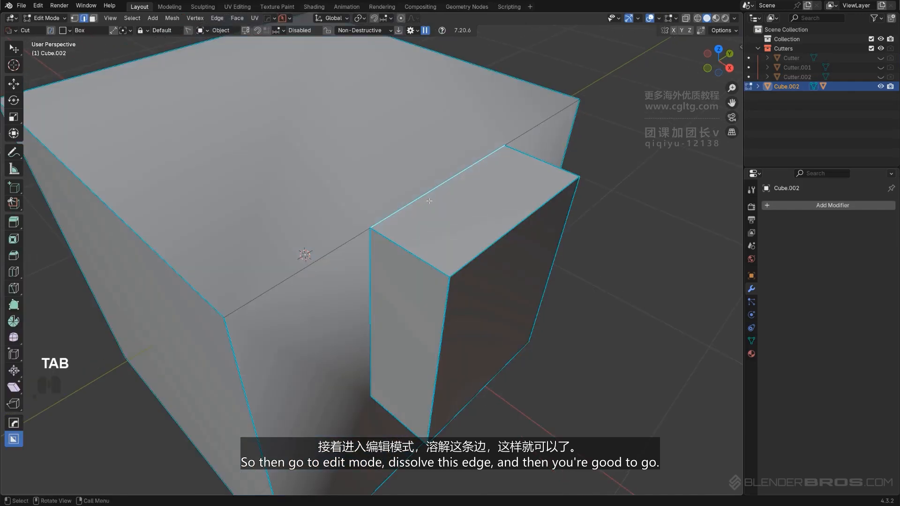
key(x)
click(429, 203)
key(Tab)
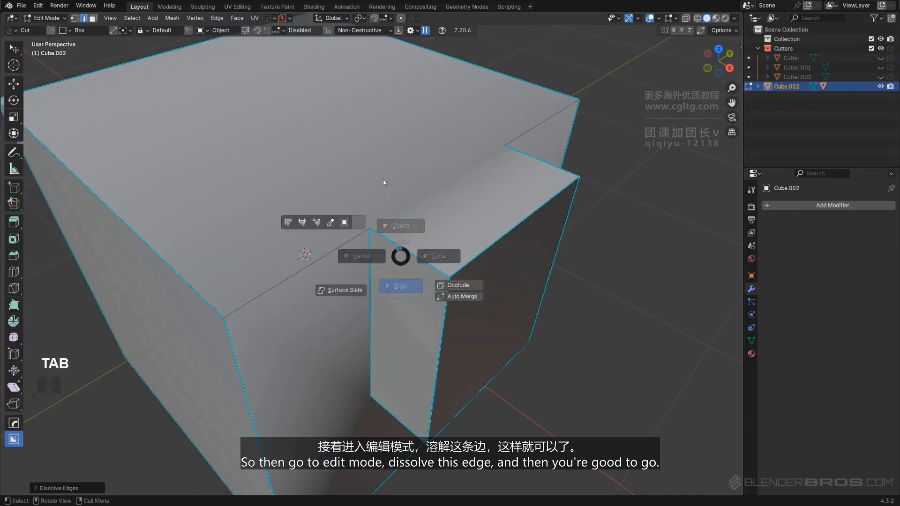
Apply the cube's boolean modifiers with HOps Sharpen in apply mode
key(q)
ctrl+click(375, 142)
scroll(375, 144, down, 4)
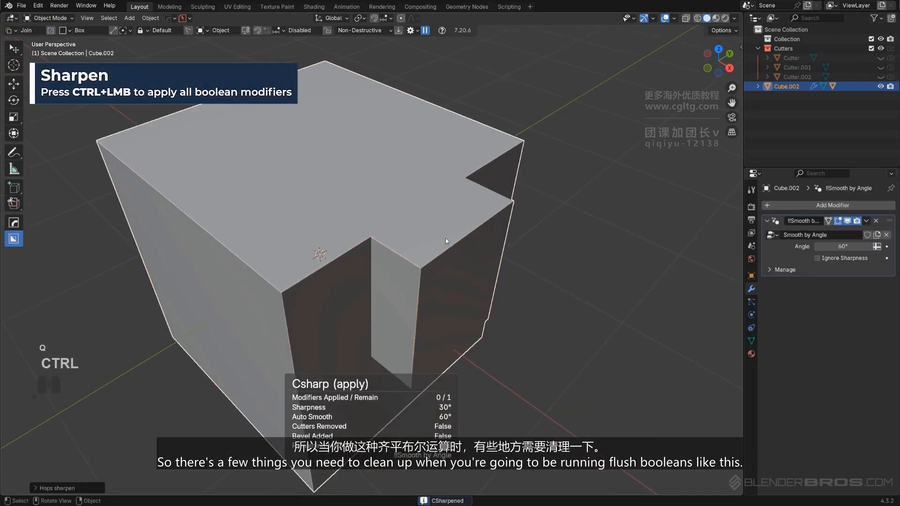
middle_drag(375, 144, 507, 221)
scroll(455, 235, up, 5)
scroll(534, 169, down, 5)
Draw a Join box on the cube's front face and extrude it outward in the opposite direction
key(d)
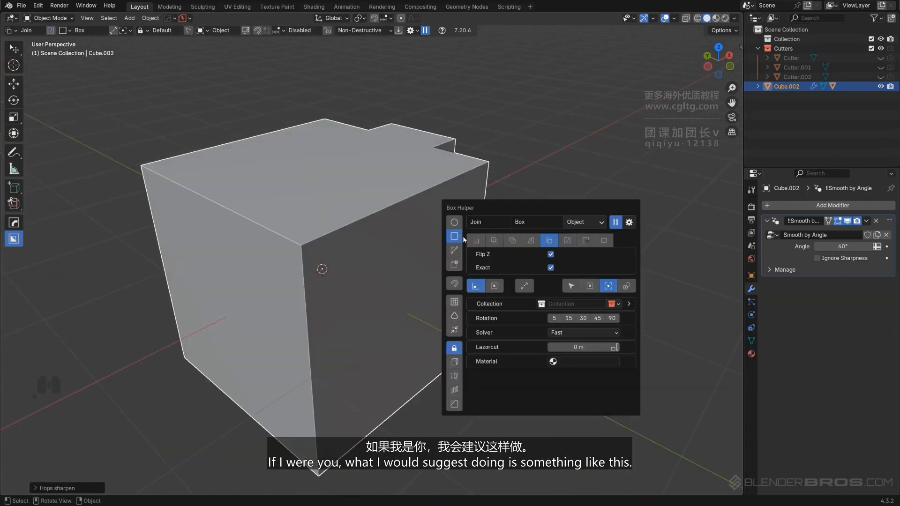
scroll(396, 249, up, 3)
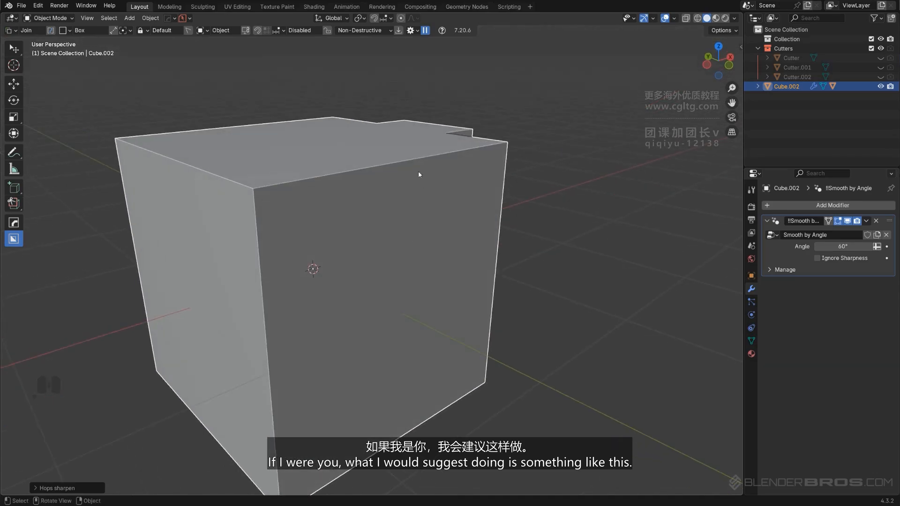
drag(427, 164, 424, 203)
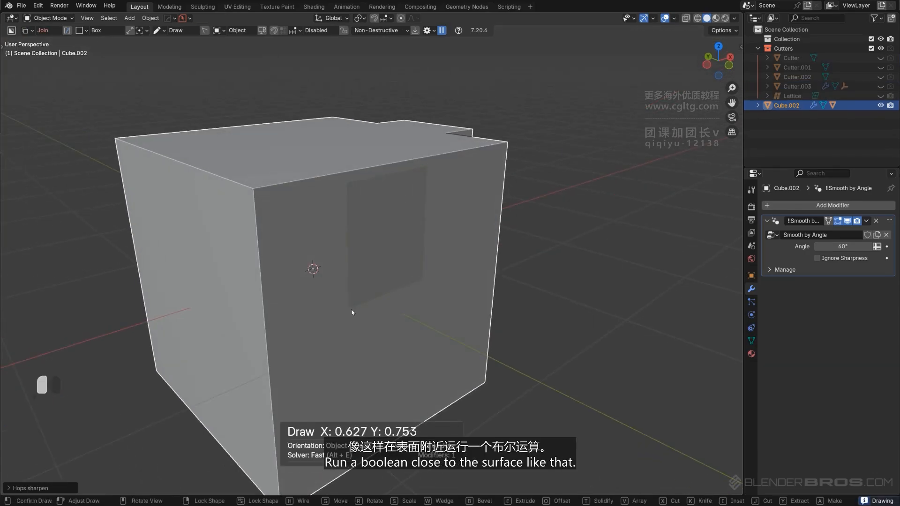
drag(351, 312, 349, 306)
key(e)
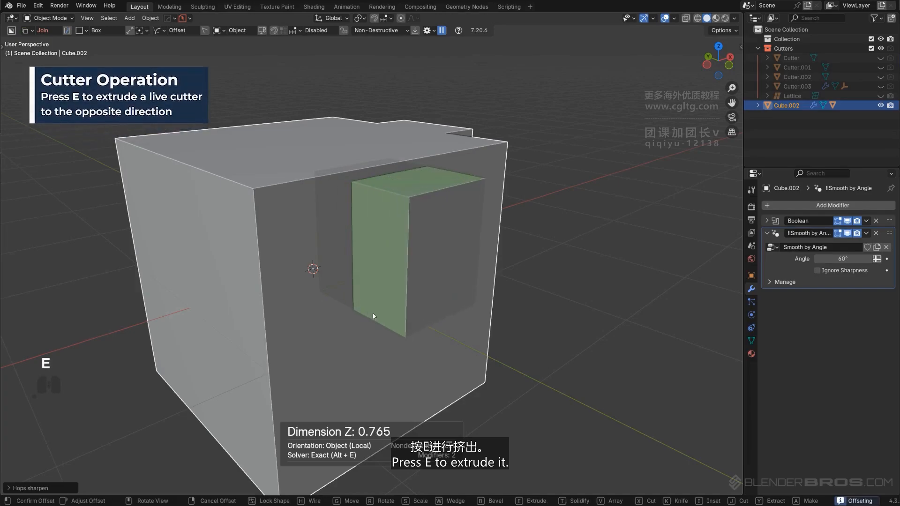
click(377, 317)
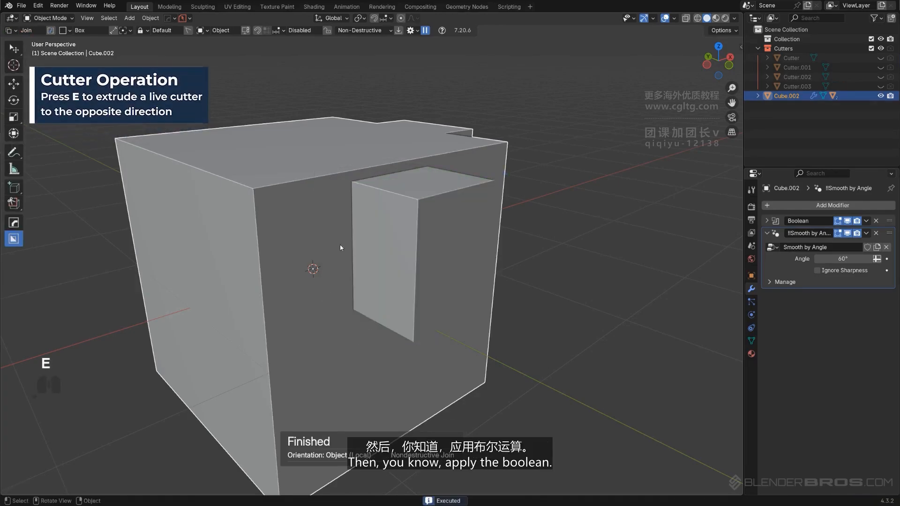
Smart Apply the new boolean through HOps Ever Scroll
key(q)
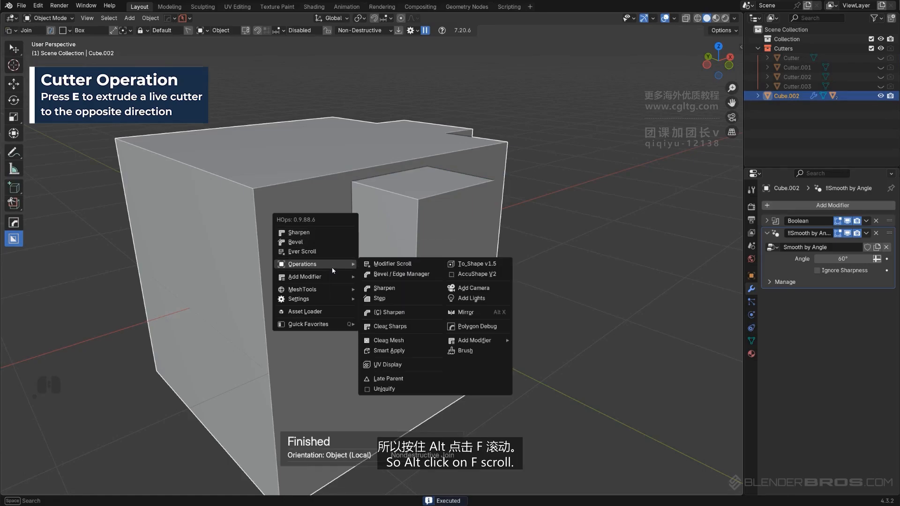
alt+click(327, 252)
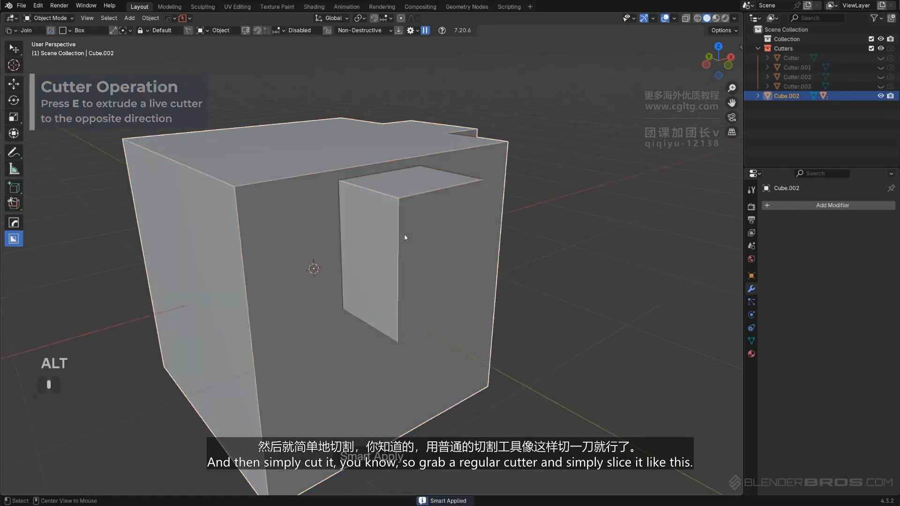
In right orthographic view, switch the Box Helper to Cut and slice the cube's top flush with a box
mouse_move(404, 233)
alt+middle_down()
mouse_move(439, 247)
mouse_move(410, 219)
alt+middle_up()
key(KP_5)
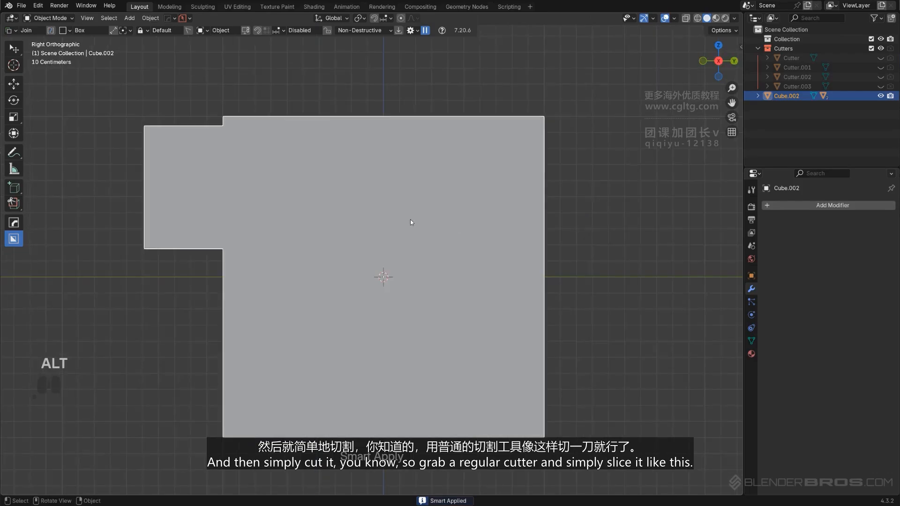
key(d)
click(519, 232)
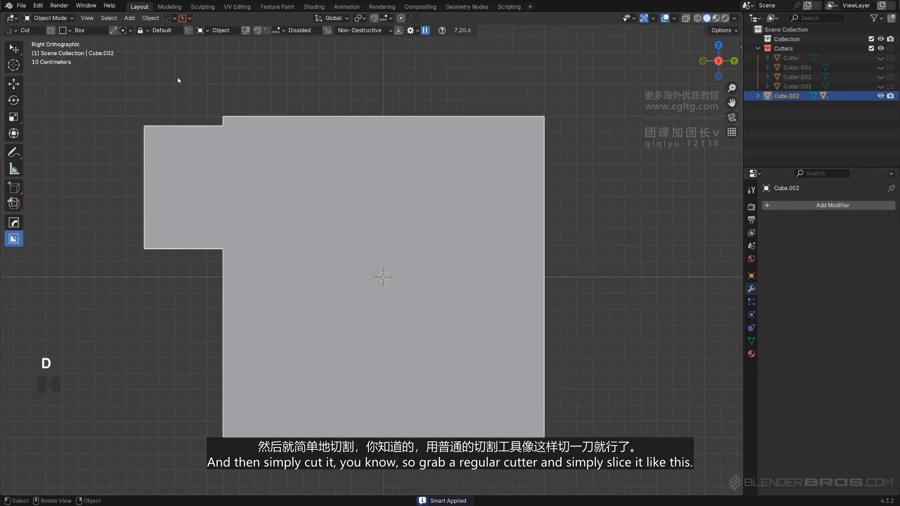
drag(126, 70, 580, 141)
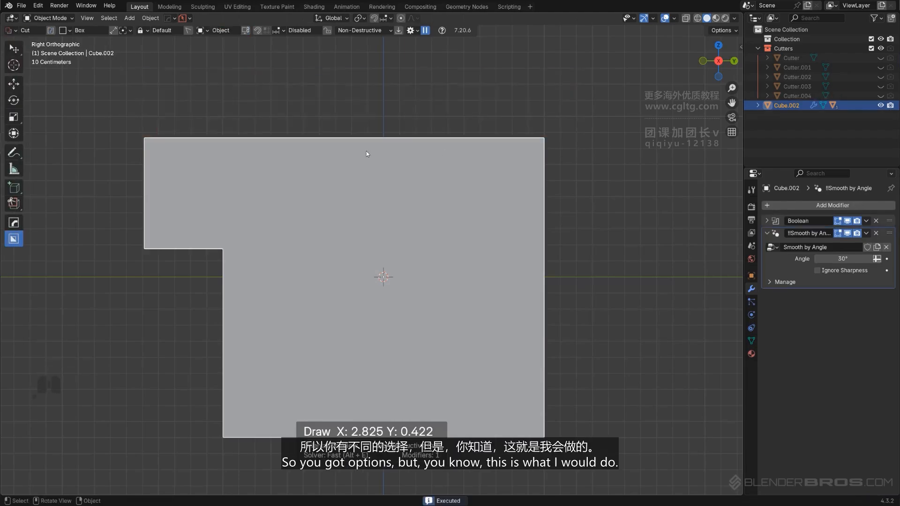
Apply all boolean modifiers on the cube with HOps Sharpen in apply mode
middle_drag(366, 151, 438, 207)
key(KP_5)
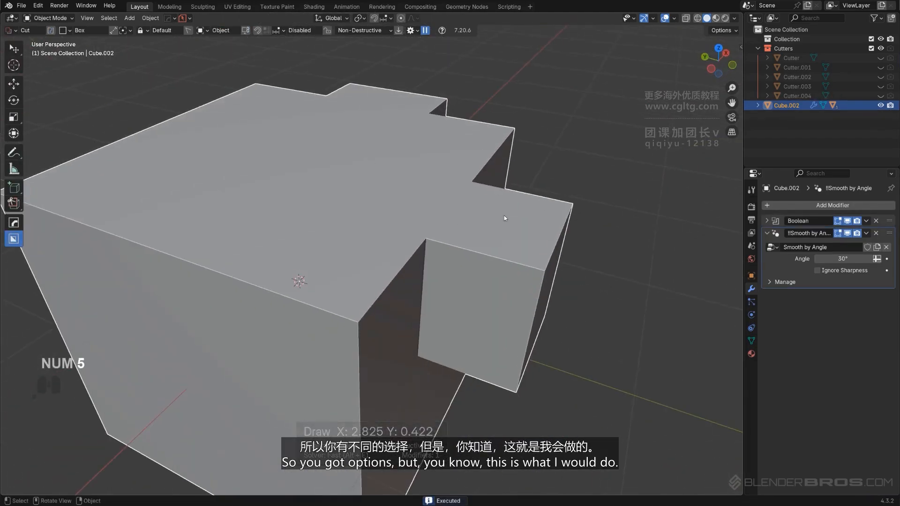
middle_drag(504, 215, 407, 159)
key(q)
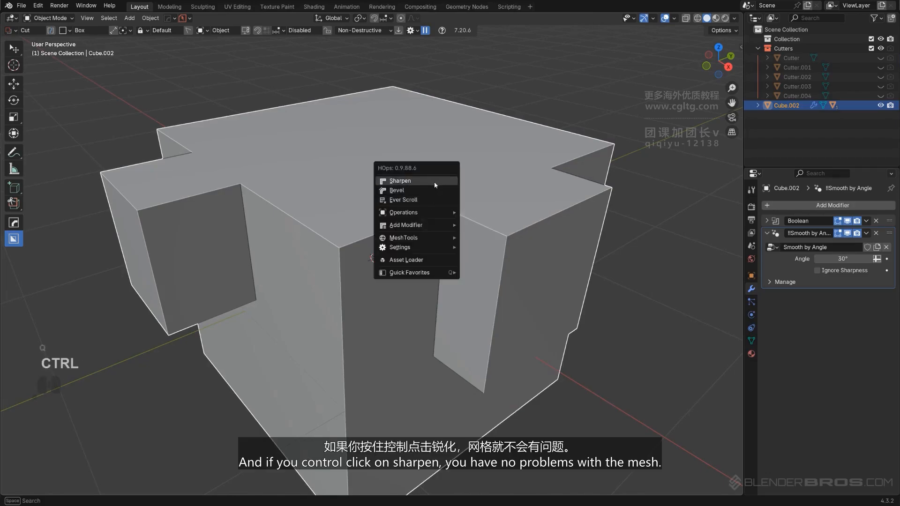
ctrl+click(434, 181)
Enter Edit Mode to check the cleaned mesh, then exit
key(Tab)
middle_drag(451, 209, 406, 223)
key(Tab)
middle_drag(412, 164, 520, 206)
Add a HOps Bevel to the cube and adjust its width
key(Tab)
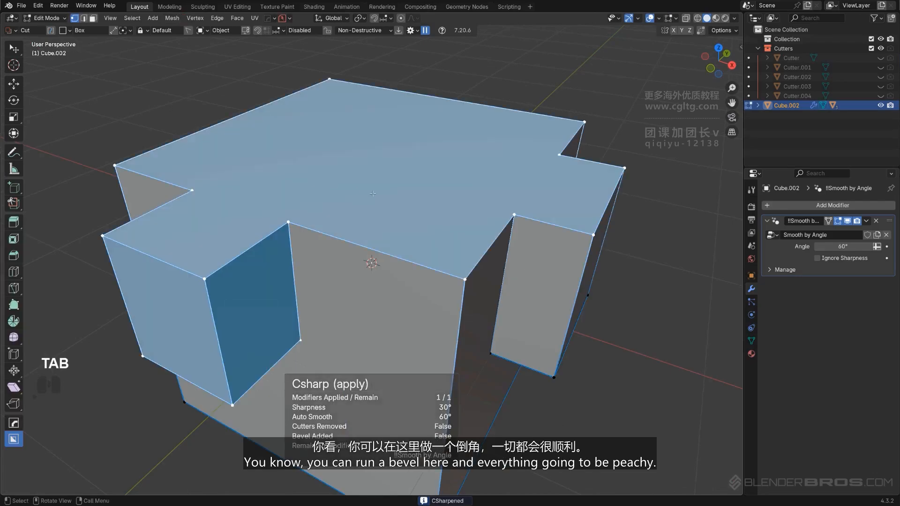
key(q)
key(Tab)
key(q)
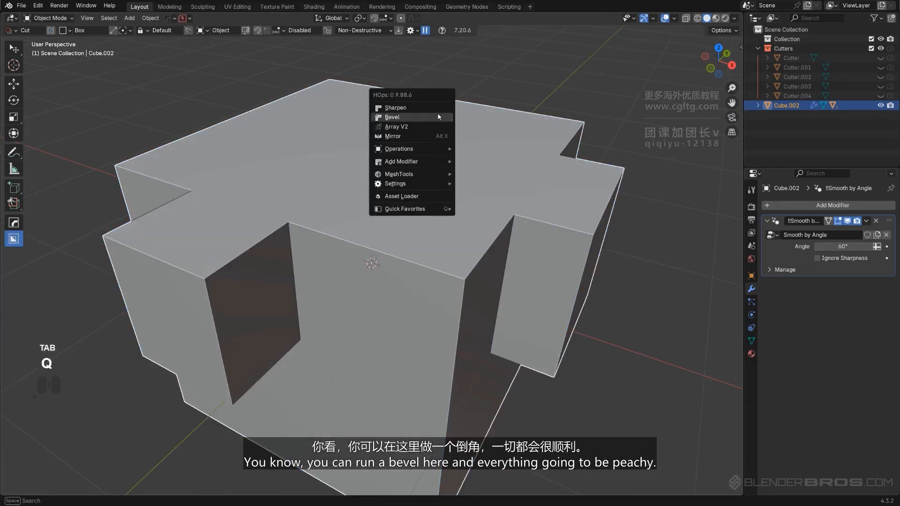
click(437, 115)
click(437, 114)
middle_drag(437, 114, 421, 189)
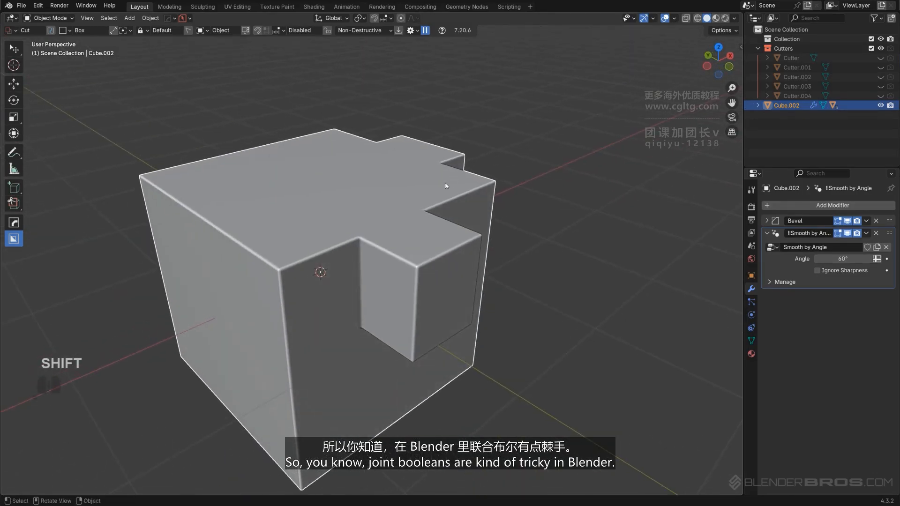
Replace the cube with a new default cube
key(x)
click(422, 189)
key(shift+a)
click(469, 197)
Switch the Box Helper to Join mode and draw a joined box on the new cube's top edge
key(d)
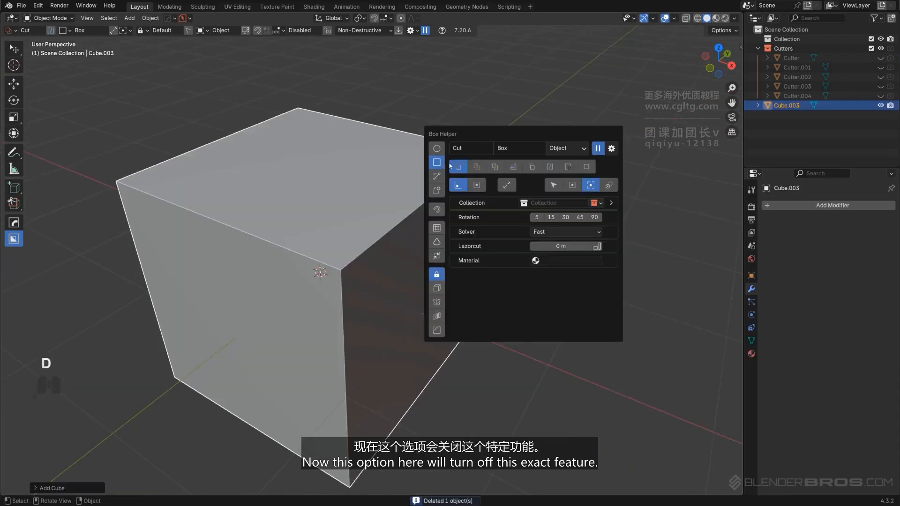
click(532, 168)
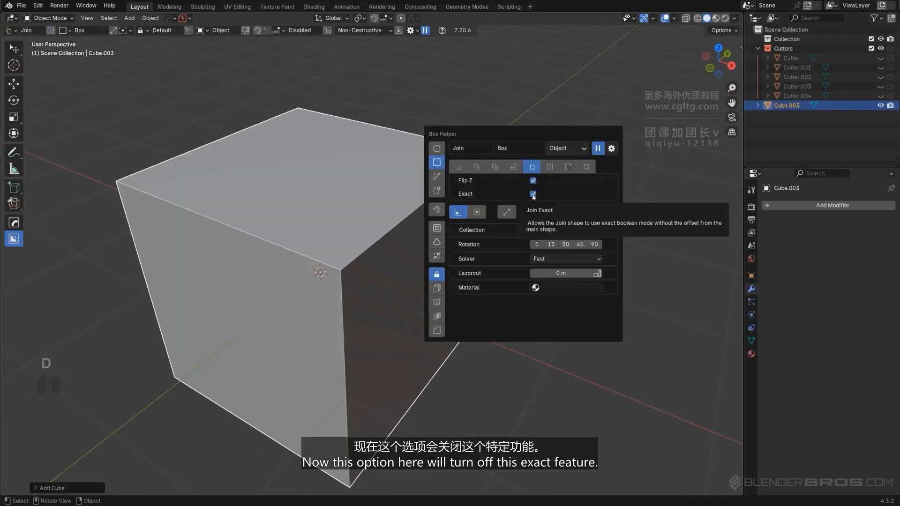
scroll(432, 221, up, 4)
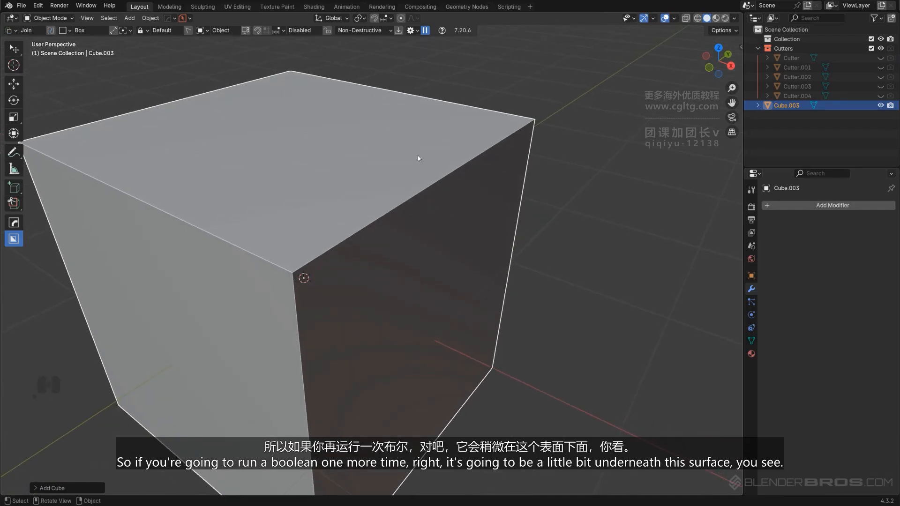
key(d)
drag(443, 132, 454, 218)
click(460, 342)
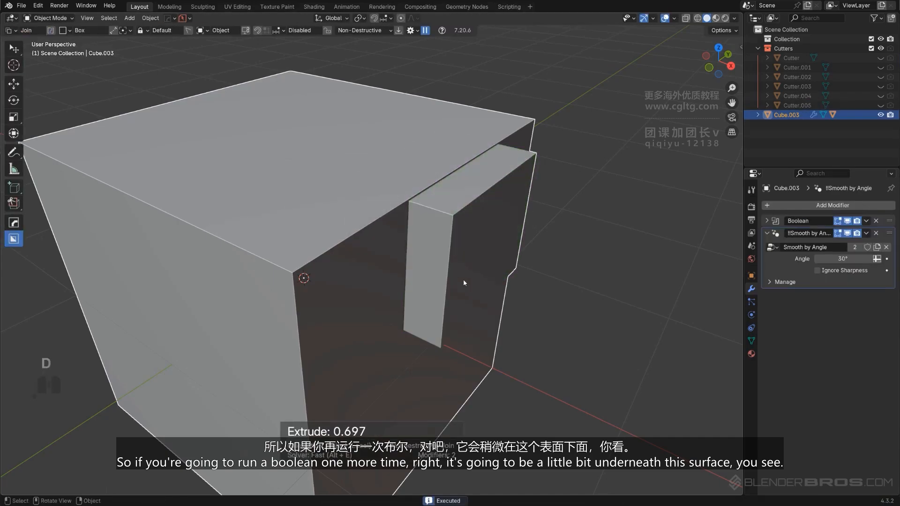
Examine the Join mode's Flip Z option and the Join Jump to Exact behaviour setting
scroll(473, 211, up, 3)
mouse_move(457, 192)
shift+middle_down()
mouse_move(313, 260)
mouse_move(263, 140)
mouse_move(320, 188)
shift+middle_up()
scroll(261, 156, down, 6)
scroll(363, 201, up, 1)
key(d)
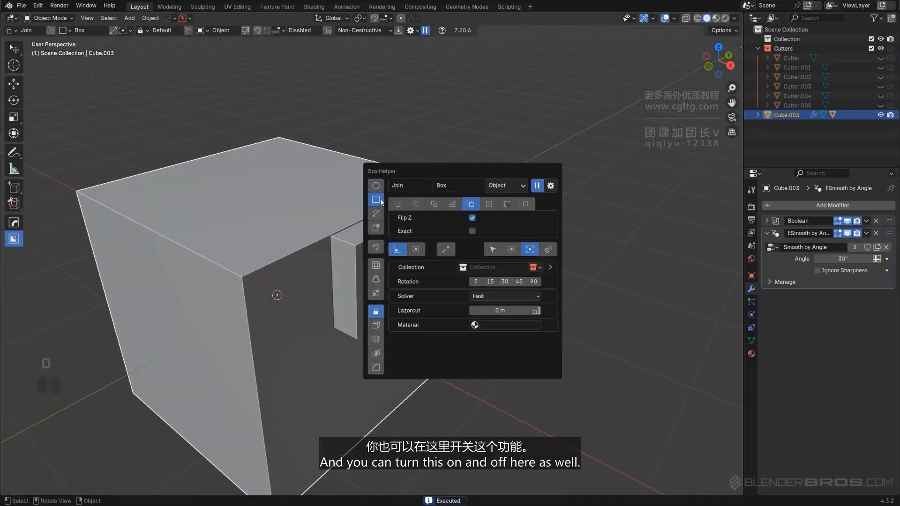
click(415, 30)
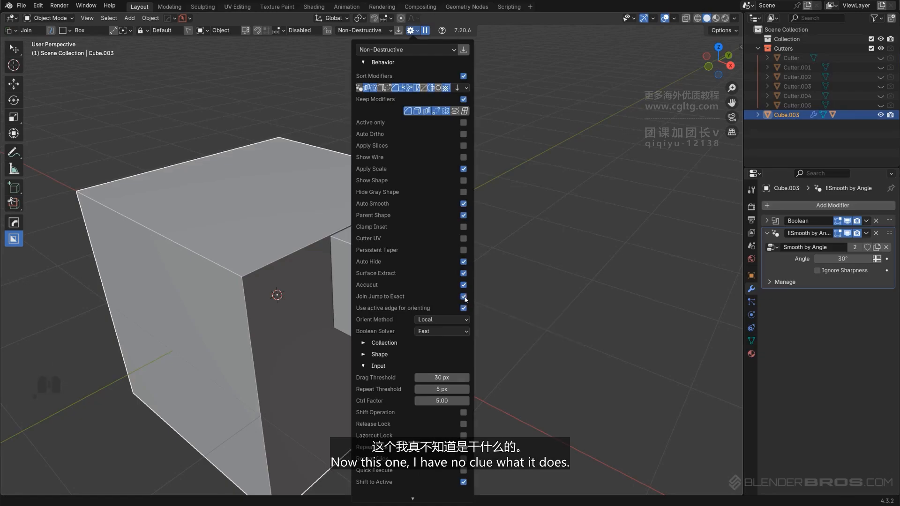
key(d)
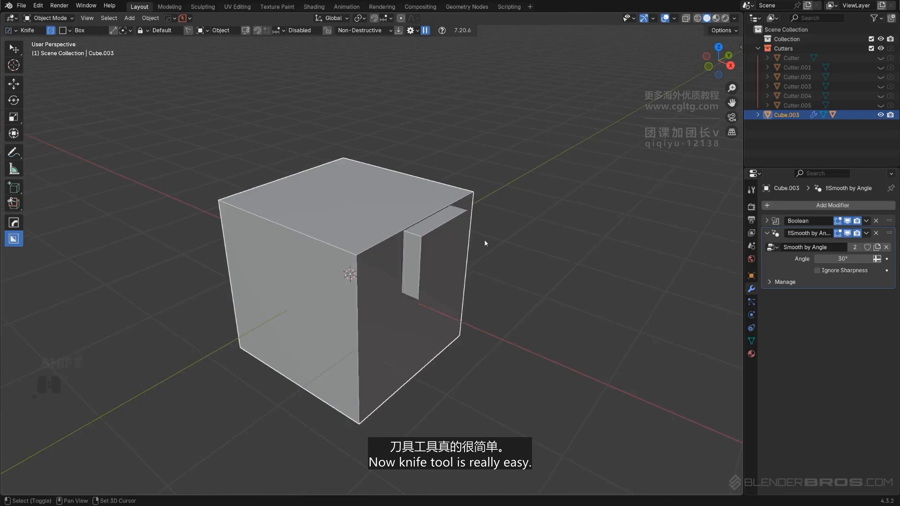
Knife-cut through the cube from the front orthographic view with Cut Through enabled, and inspect the cut in Edit Mode
scroll(484, 239, up, 2)
alt+middle_drag(431, 255, 445, 234)
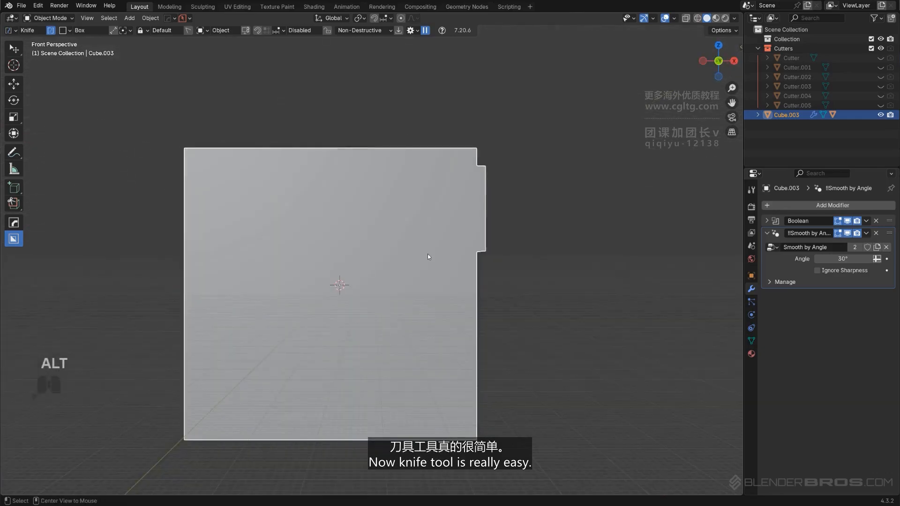
key(KP_5)
key(d)
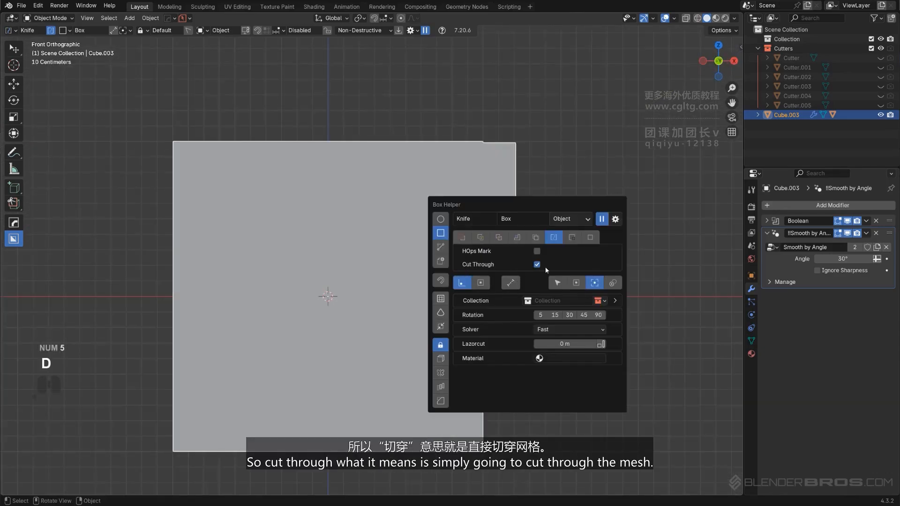
scroll(355, 232, down, 2)
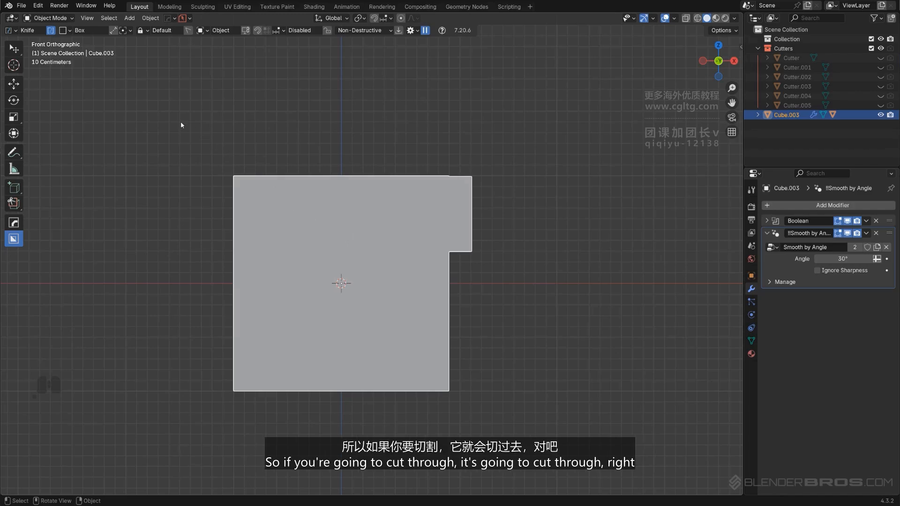
drag(179, 121, 570, 305)
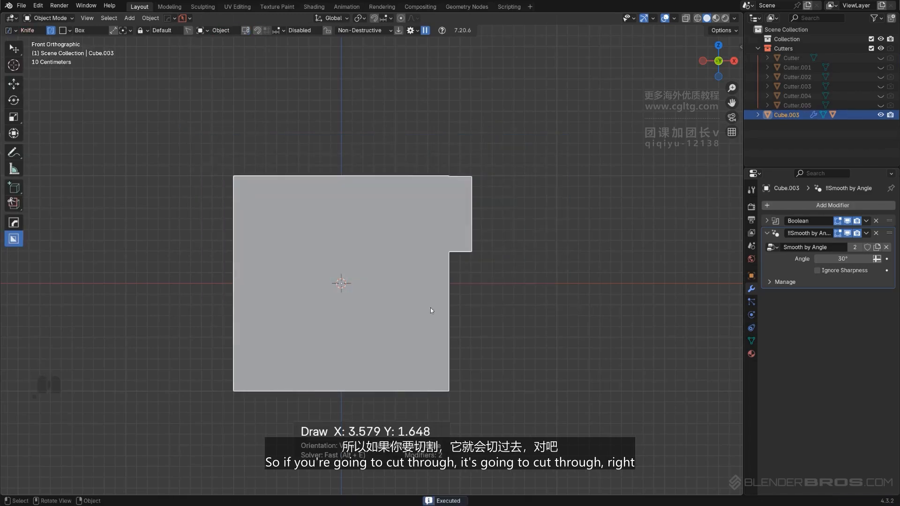
middle_drag(430, 307, 666, 257)
key(Tab)
middle_drag(458, 304, 438, 287)
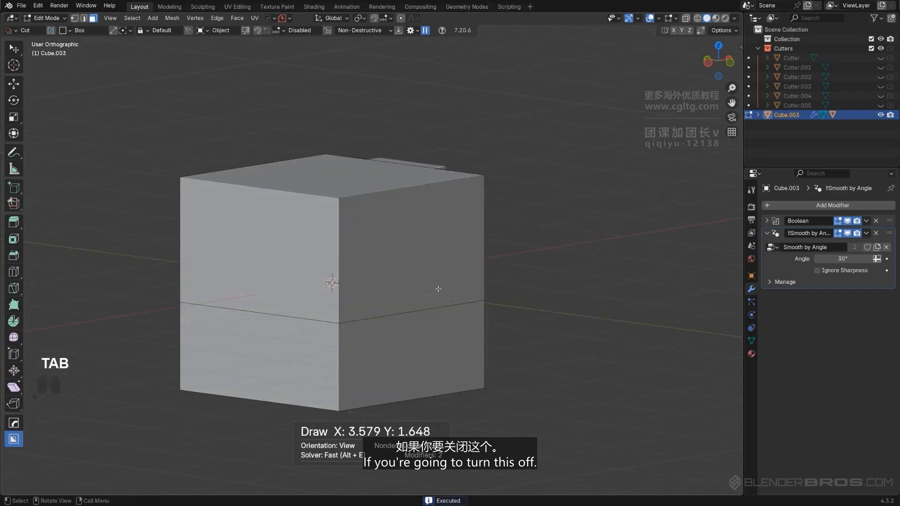
key(Tab)
Draw another knife box across the cube's upper half from the front orthographic view and check it in Edit Mode
key(ctrl)
key(d)
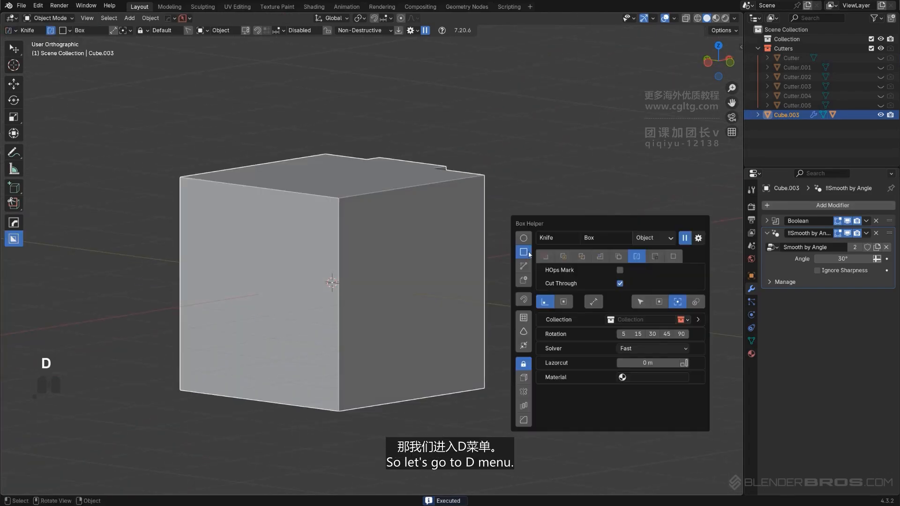
alt+middle_drag(403, 265, 395, 263)
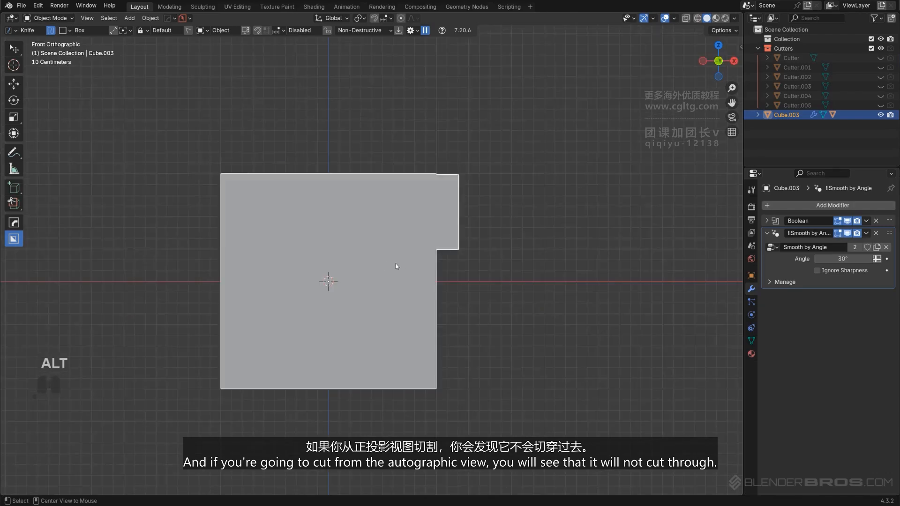
drag(203, 118, 518, 267)
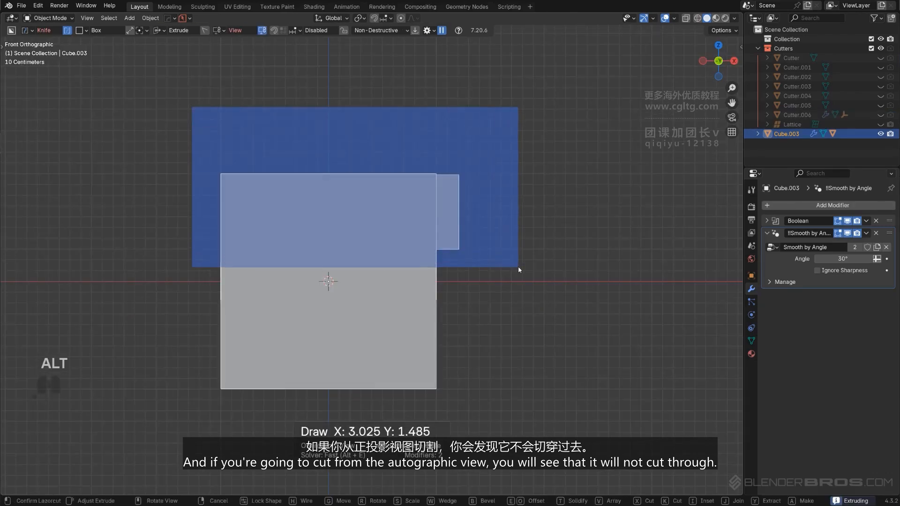
key(Tab)
middle_drag(357, 254, 440, 253)
Set the Box Helper to Knife mode and open the HOps Helper's Sharpening / Shading mark defaults
key(d)
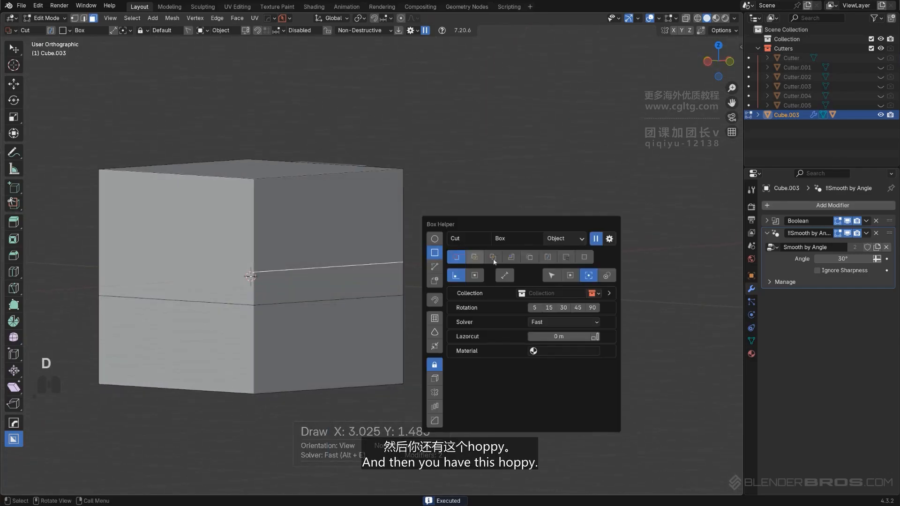
click(547, 257)
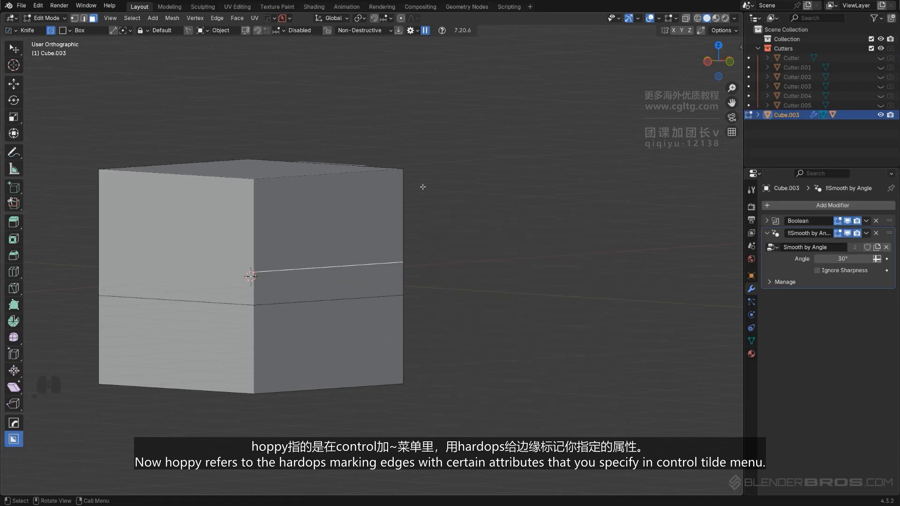
middle_drag(415, 169, 404, 144)
key(Tab)
key(ctrl+grave)
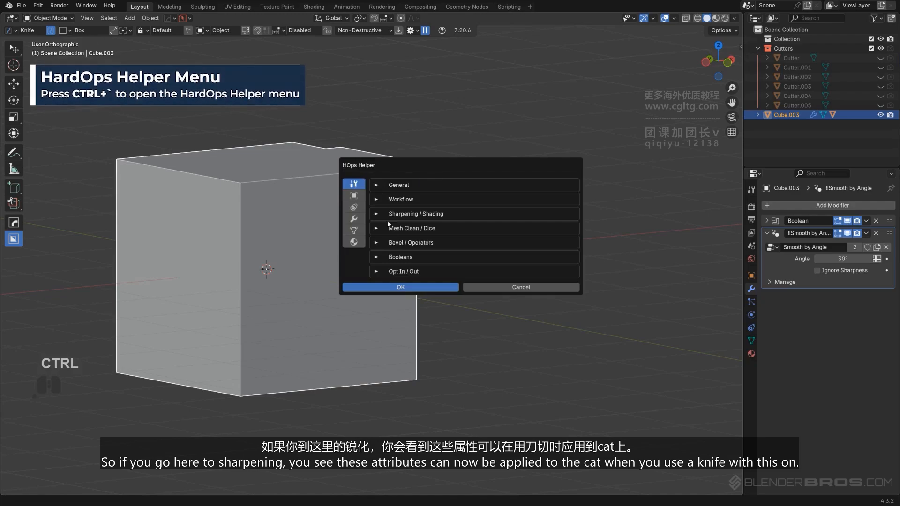
click(376, 214)
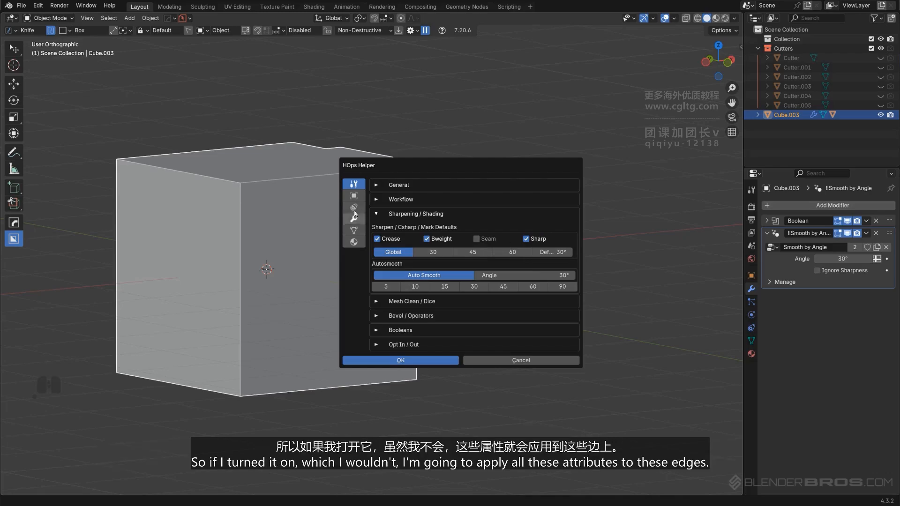
Knife-cut across the cube's upper half from the front orthographic view
key(d)
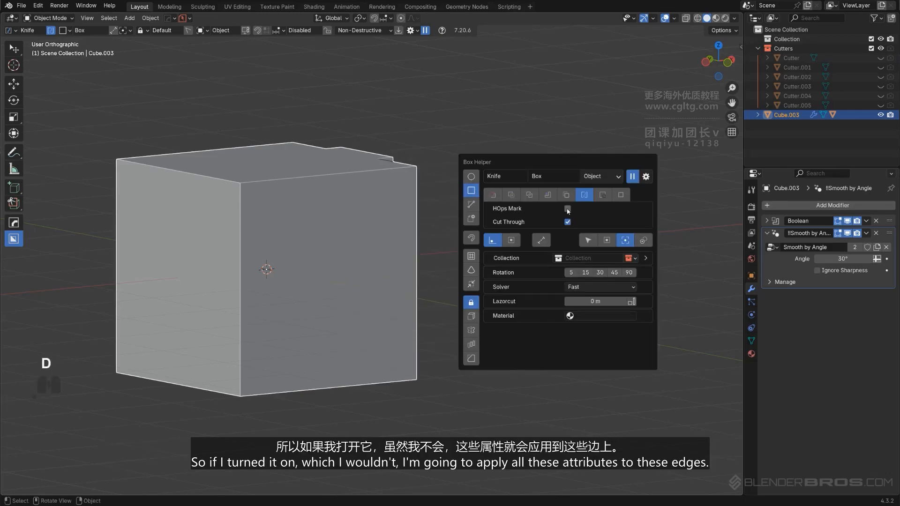
alt+middle_drag(383, 190, 399, 199)
drag(189, 111, 568, 267)
key(space)
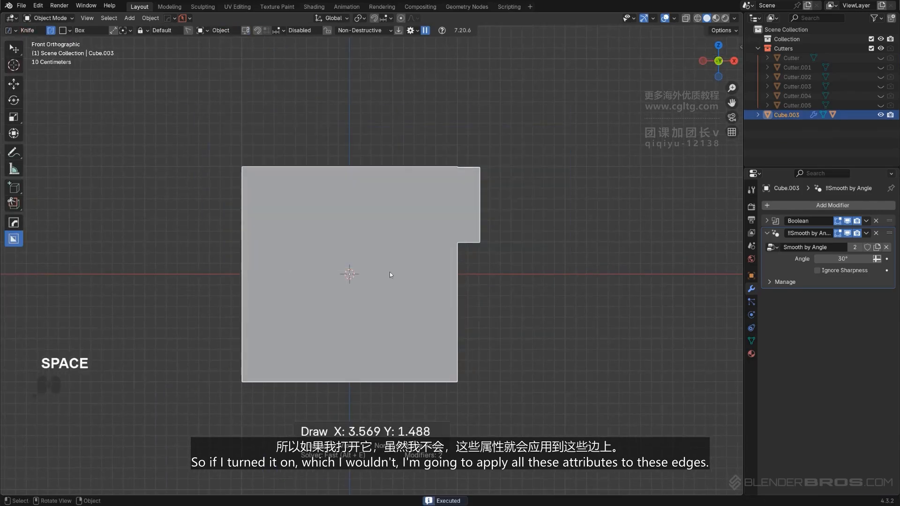
middle_drag(389, 271, 215, 292)
key(Tab)
scroll(216, 292, up, 2)
middle_drag(340, 267, 370, 259)
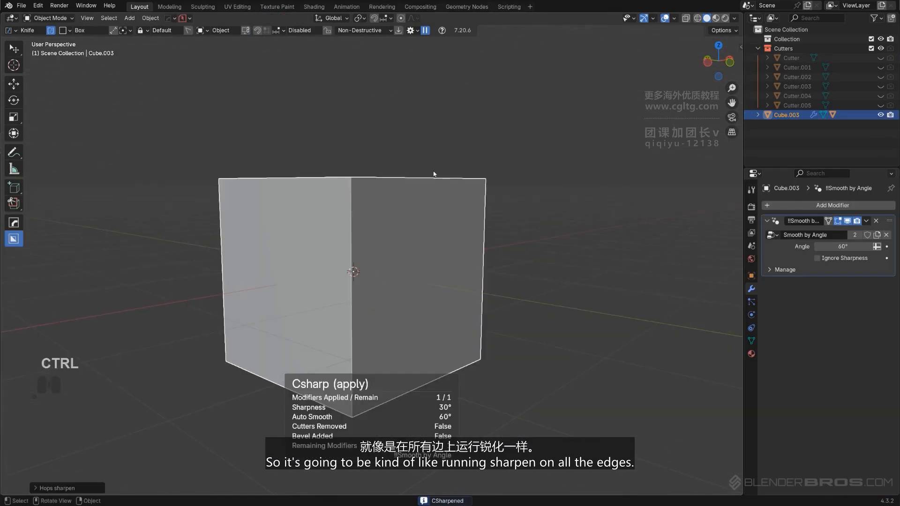
key(ctrl+z)
Run HOps Sharpen on the cube and inspect the marked knife-cut edges in Edit Mode
key(q)
click(430, 196)
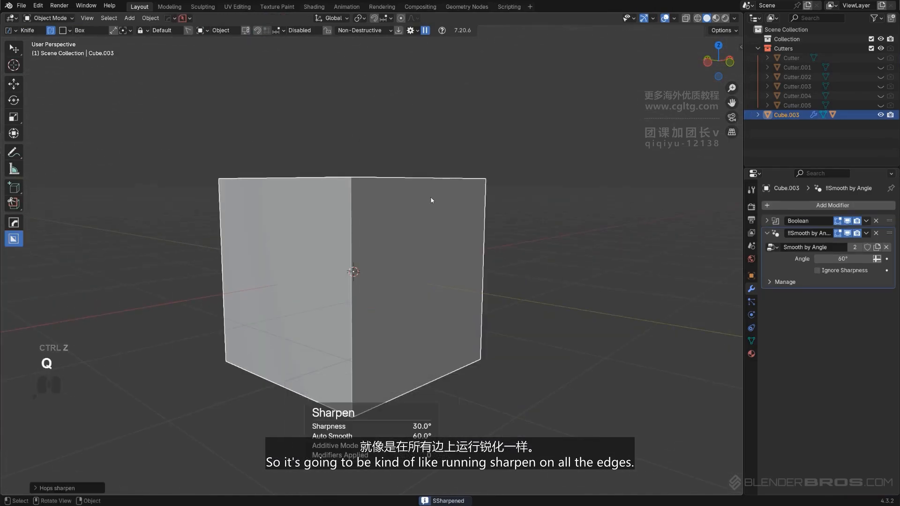
key(Tab)
scroll(397, 223, up, 2)
middle_drag(426, 246, 414, 195)
scroll(406, 190, up, 1)
key(Tab)
click(353, 248)
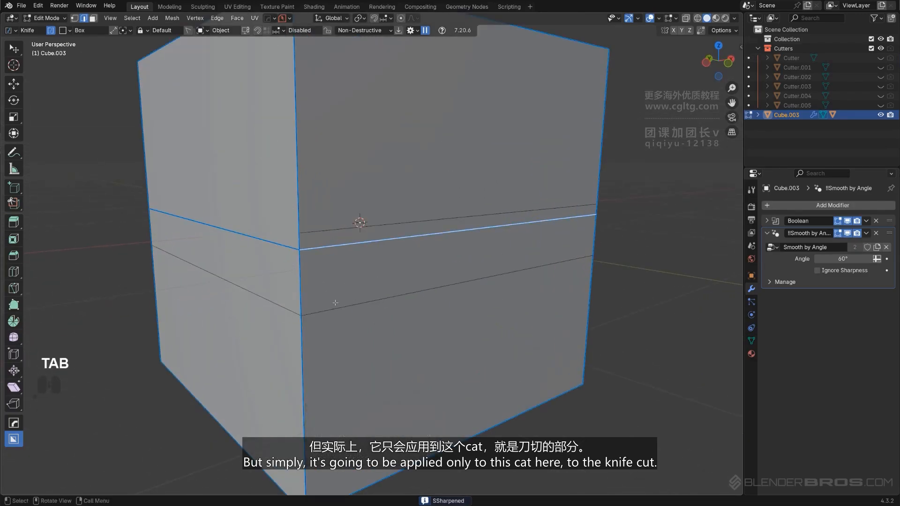
scroll(373, 249, up, 3)
middle_drag(374, 249, 394, 235)
scroll(393, 234, down, 5)
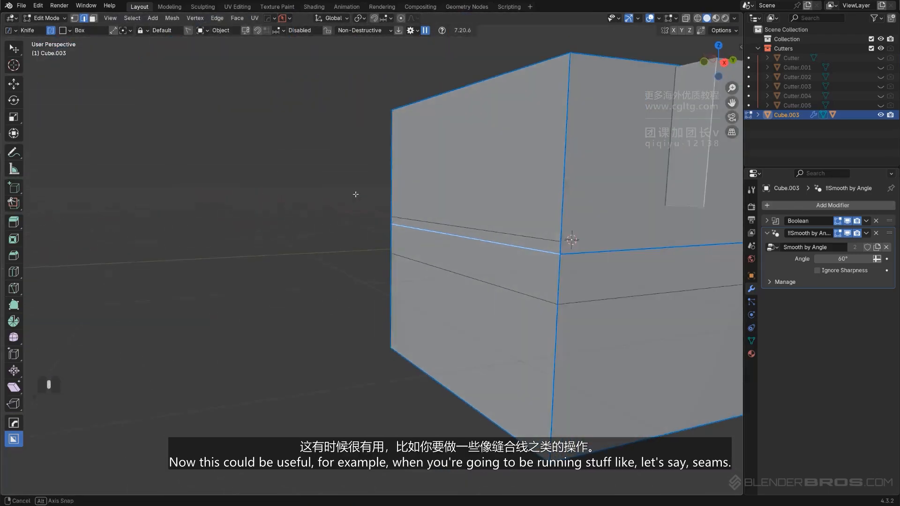
key(Tab)
Set the HOps sharpen mark defaults to Seam only, turning off Crease, Bweight and Sharp, and confirm
key(ctrl+grave)
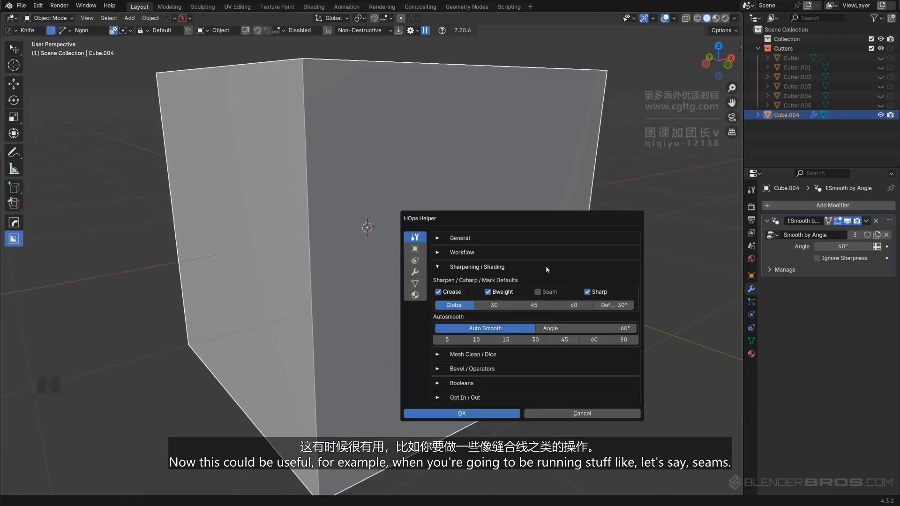
click(488, 295)
click(593, 295)
click(511, 412)
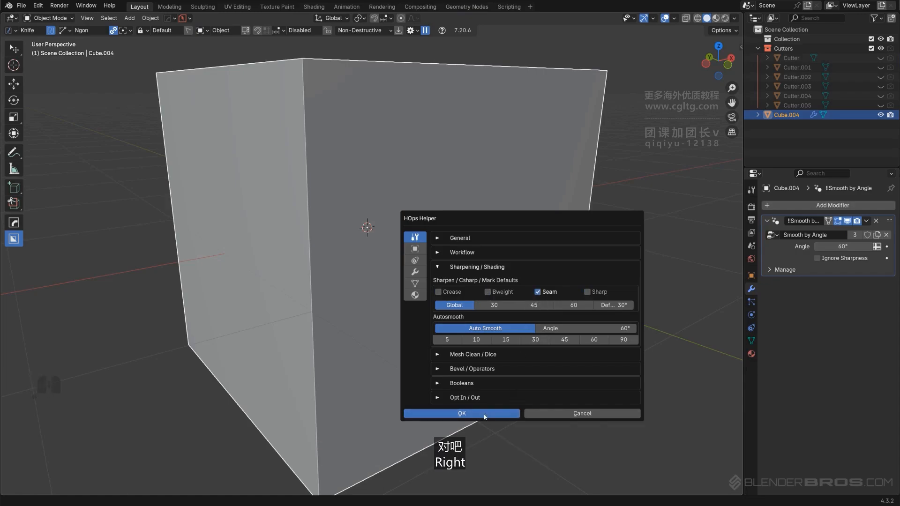
Replace the cube with a new cube and run HOps Sharpen on it
key(ctrl+grave)
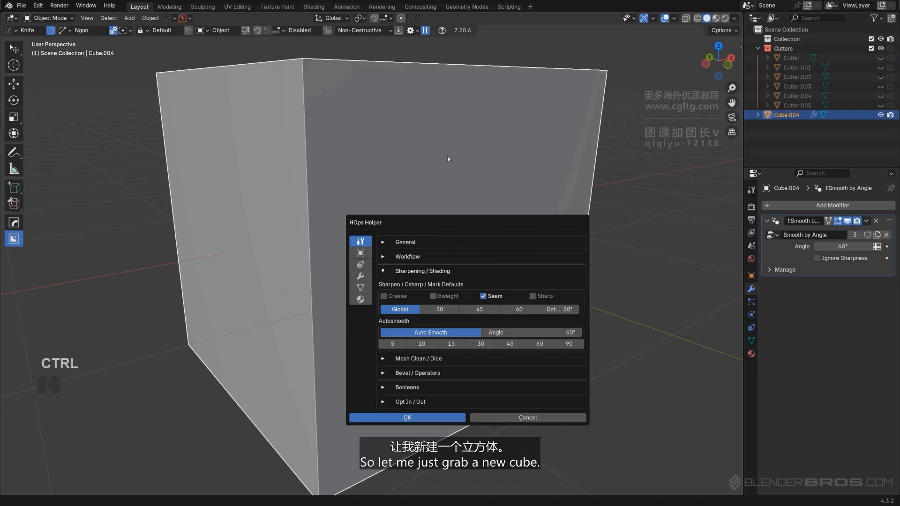
scroll(439, 181, down, 6)
key(x)
key(shift+a)
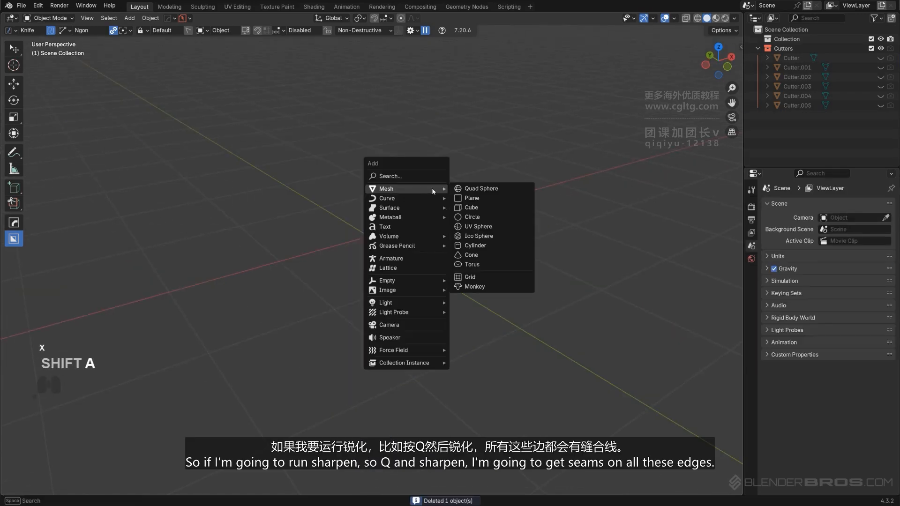
click(466, 207)
key(q)
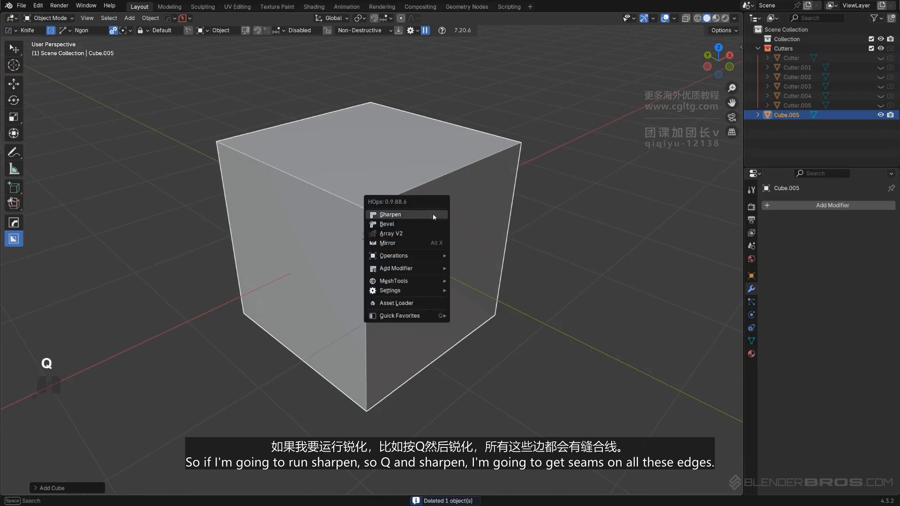
click(432, 213)
Draw an angled Ngon knife cut across the new cube's upper right area from the front orthographic view
key(Tab)
key(alt+a)
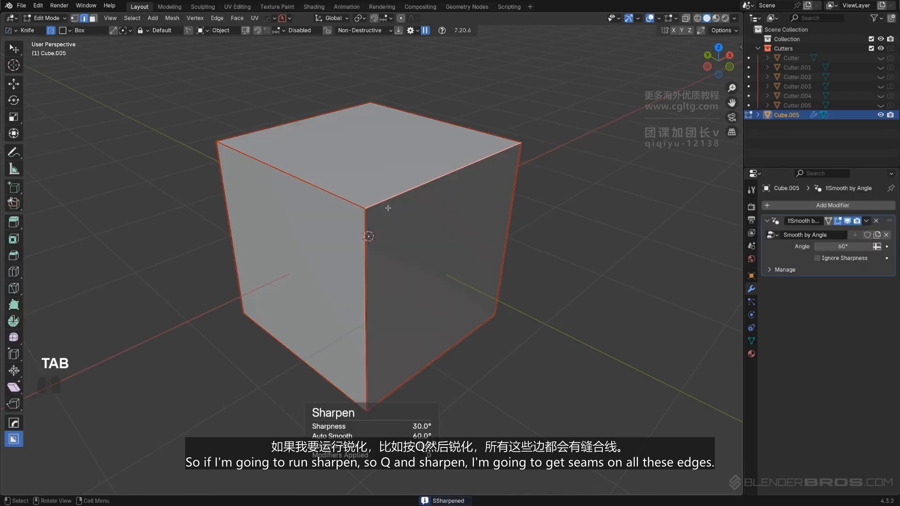
alt+middle_drag(472, 199, 454, 237)
key(KP_5)
key(Tab)
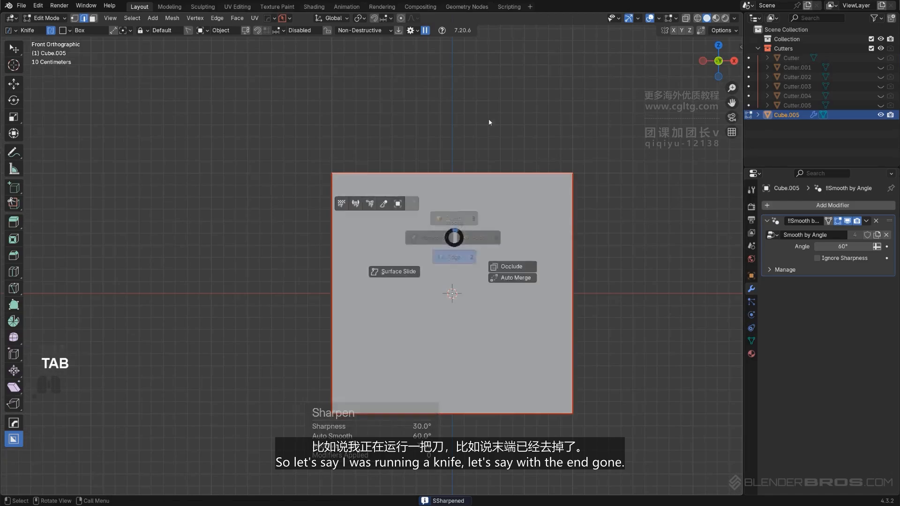
shift+middle_drag(478, 187, 414, 146)
key(d)
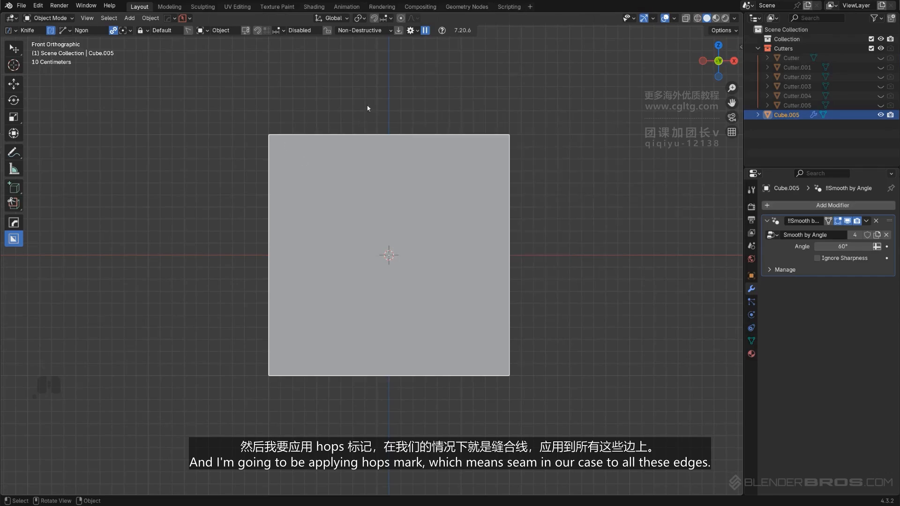
drag(367, 108, 376, 228)
click(430, 262)
click(593, 263)
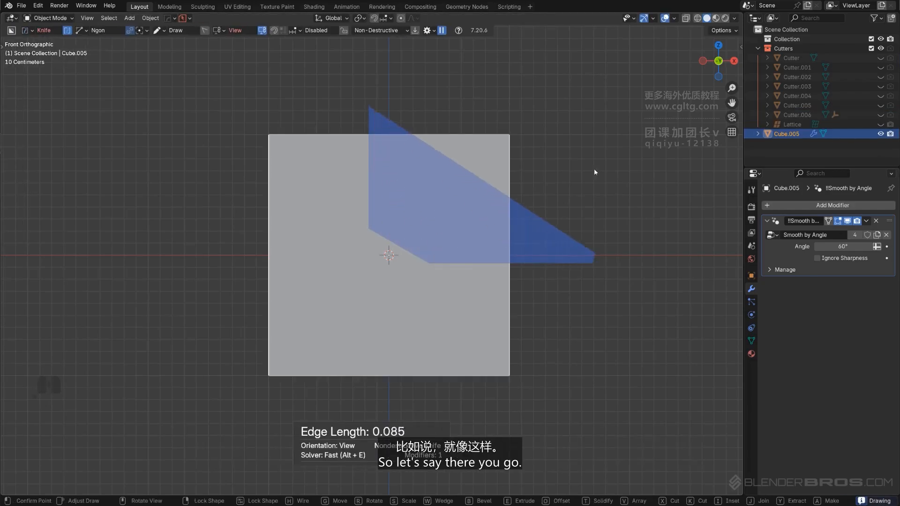
key(space)
Inspect the seam-marked knife-cut edges in Edit Mode
key(Tab)
middle_drag(580, 221, 323, 206)
key(KP_5)
shift+middle_drag(527, 196, 328, 194)
middle_drag(328, 194, 480, 195)
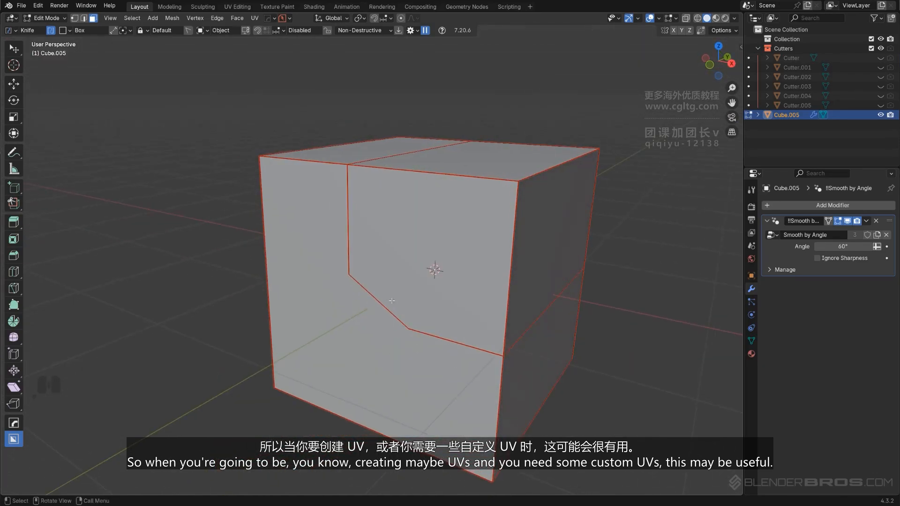
middle_drag(392, 301, 426, 281)
shift+middle_drag(546, 239, 462, 195)
middle_drag(462, 194, 473, 161)
key(Tab)
Change the HOps sharpen mark defaults by toggling Crease, Sharp and Seam, and confirm
key(ctrl+grave)
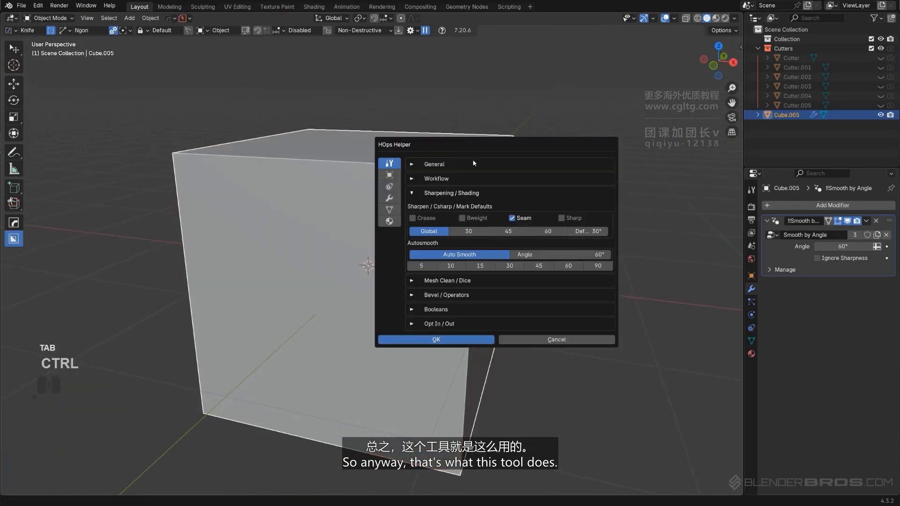
click(463, 219)
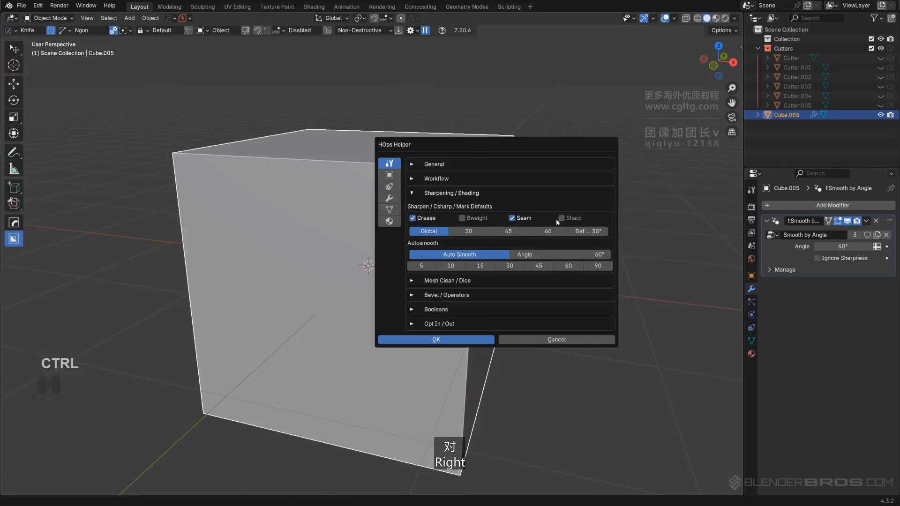
click(560, 218)
click(512, 219)
click(463, 218)
click(452, 340)
Replace the cube with a new default cube
middle_drag(440, 240, 467, 222)
key(x)
click(466, 221)
key(shift+a)
mouse_move(465, 220)
click(502, 238)
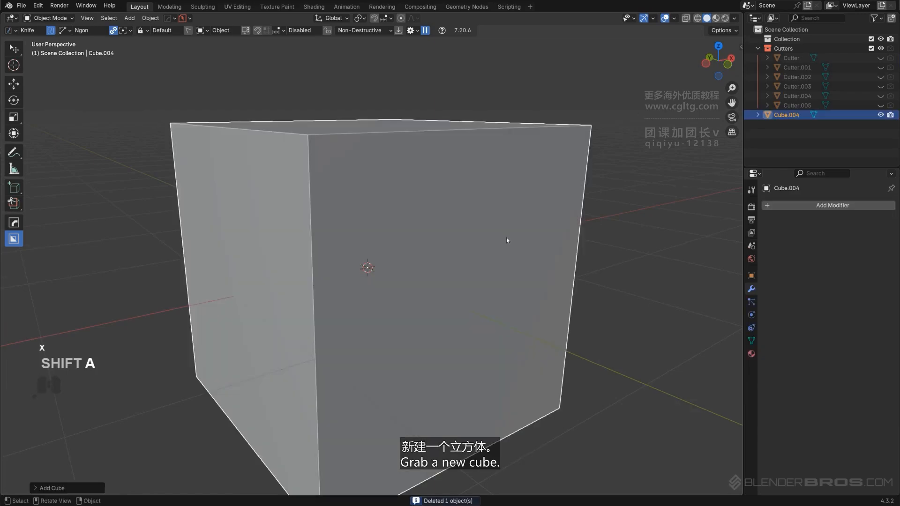
key(d)
click(530, 212)
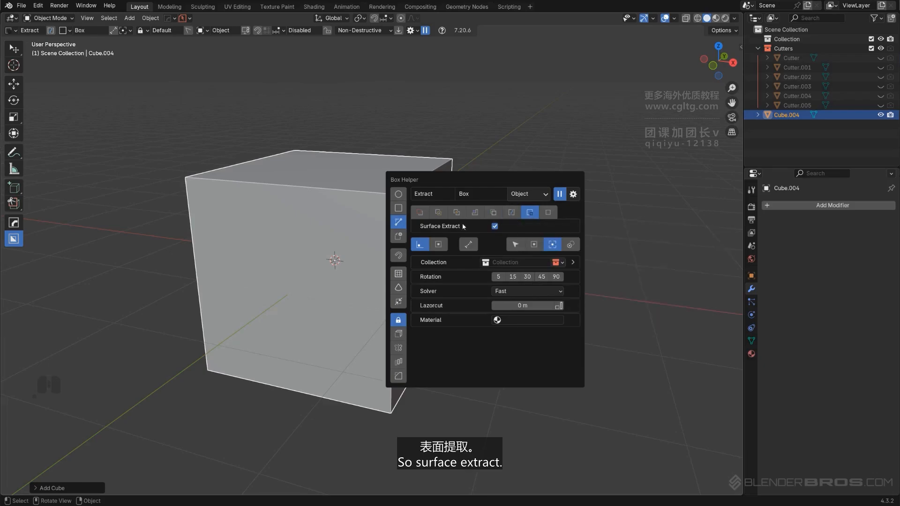
middle_drag(272, 194, 406, 202)
drag(417, 190, 423, 227)
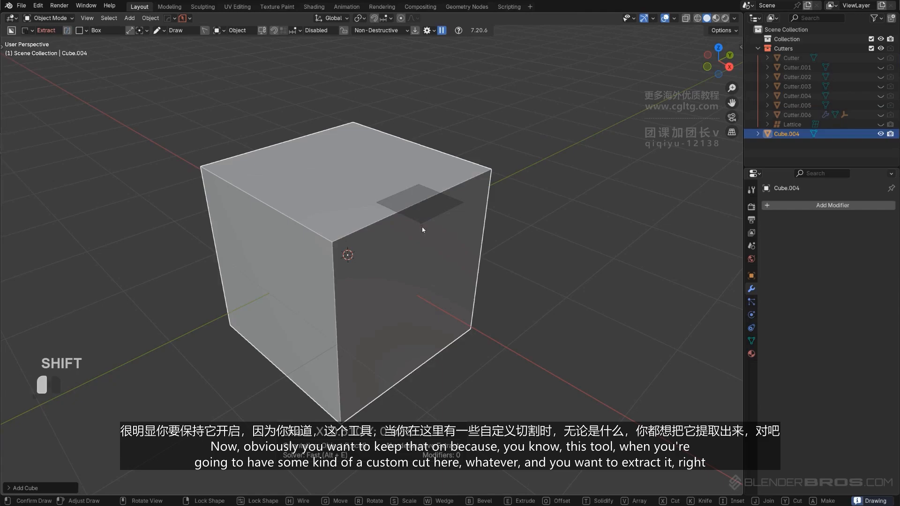
right_click(426, 251)
Cut several stepped box notches into the top of the cube in Cut mode
key(d)
click(456, 247)
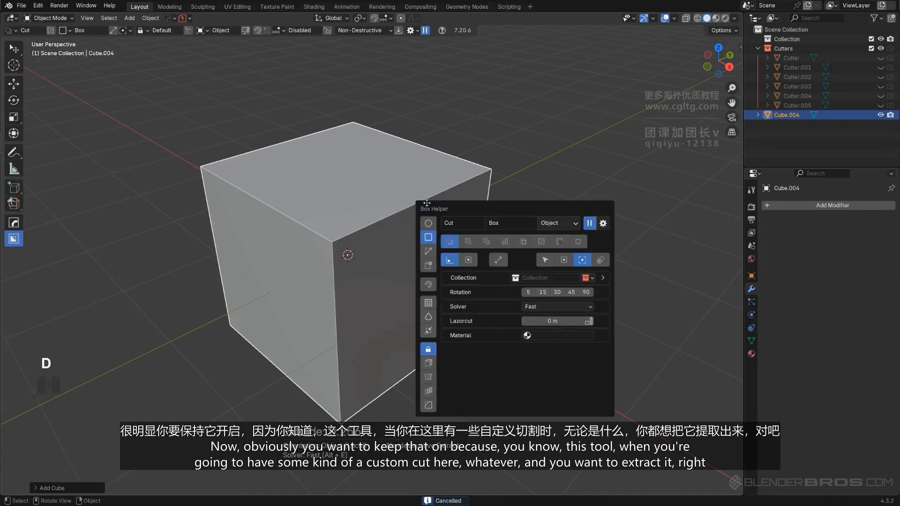
drag(401, 176, 424, 233)
click(426, 258)
click(377, 172)
click(431, 301)
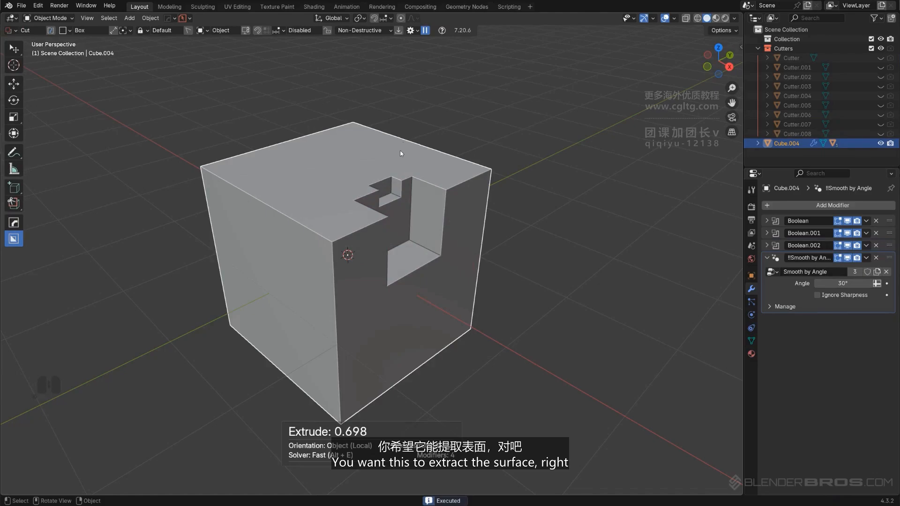
Draw a box over the cube's front-right corner, switching to Extract mode mid-draw to extract that surface as a shape
drag(400, 153, 440, 259)
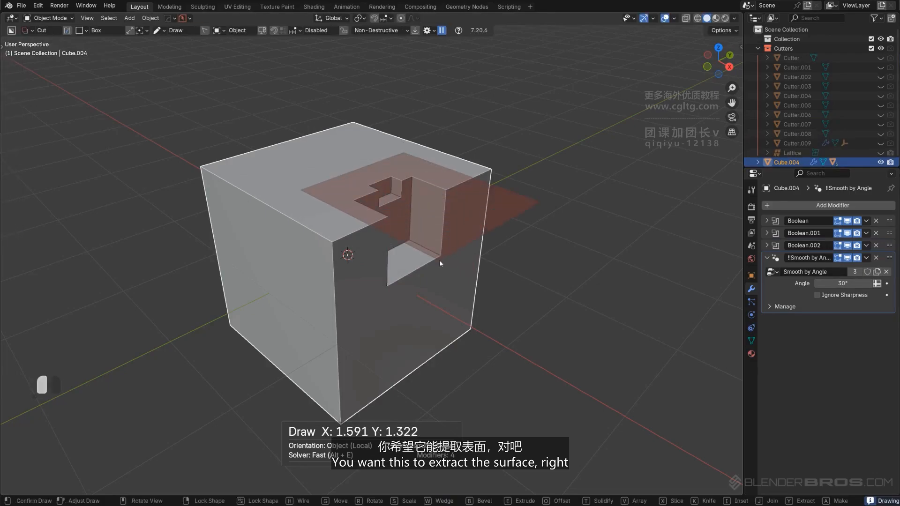
key(y)
click(438, 345)
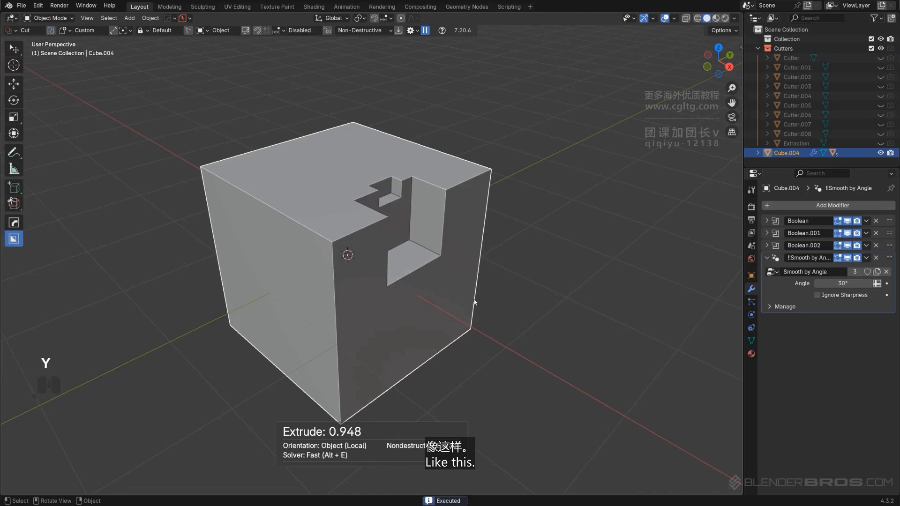
Cut a notch into the cube's front face using the extracted custom shape
middle_drag(374, 207, 527, 209)
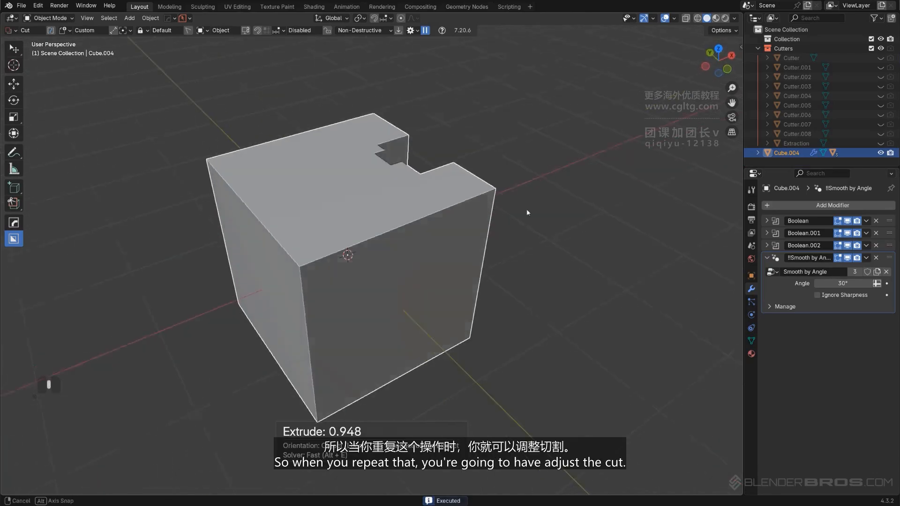
drag(294, 186, 300, 277)
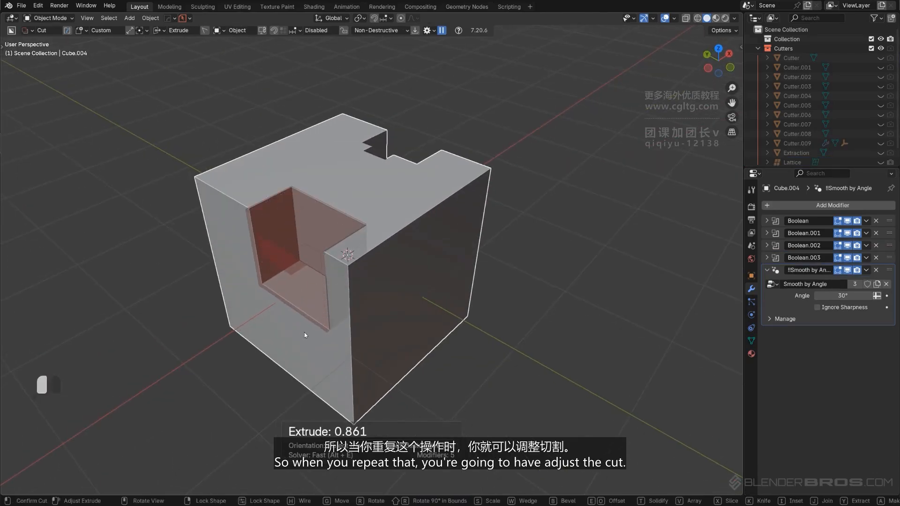
click(305, 332)
Switch the Box Helper mode from Extract to Make
middle_drag(459, 220, 423, 204)
key(d)
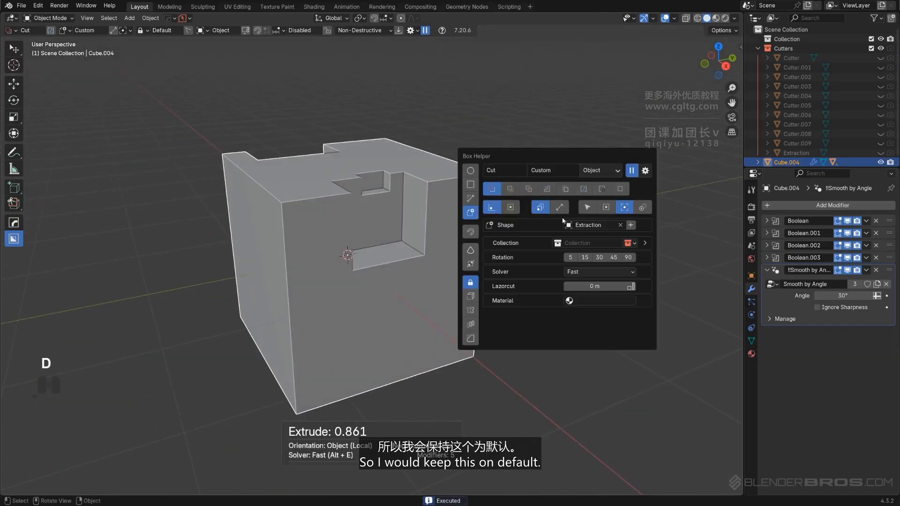
click(600, 191)
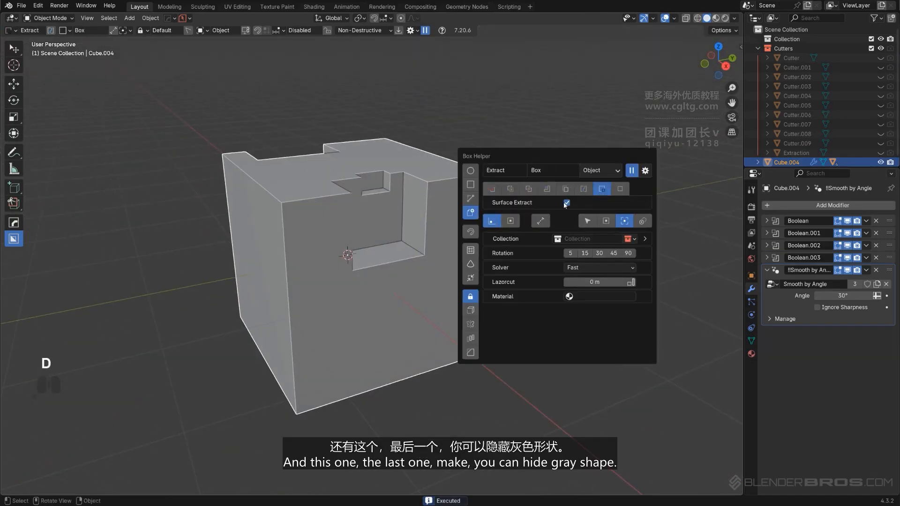
click(619, 188)
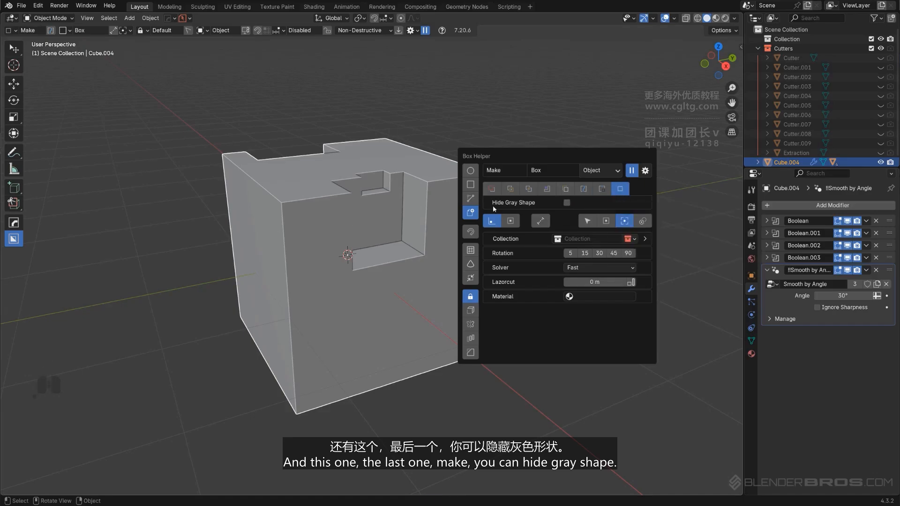
Draw a standalone box beside the cube in Make mode, extruded about 2 units
click(536, 94)
scroll(516, 161, down, 2)
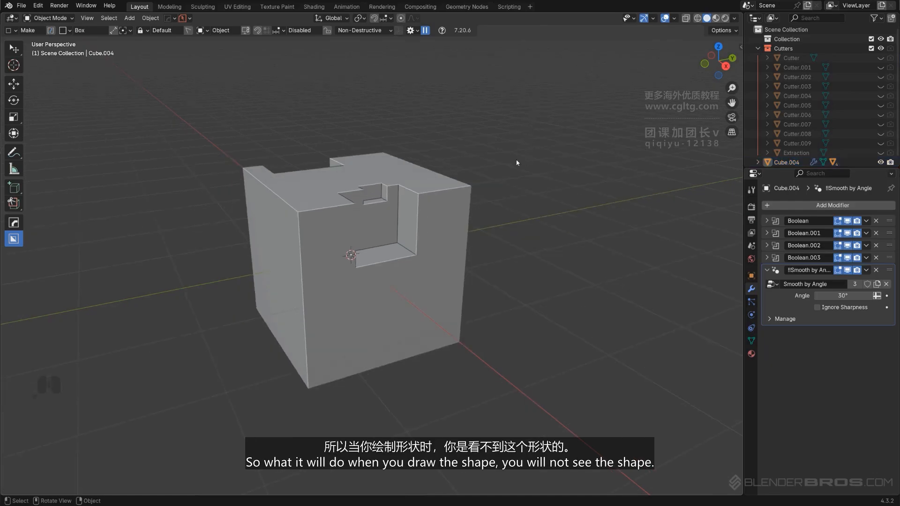
click(515, 160)
middle_drag(516, 161, 412, 196)
mouse_move(412, 196)
shift+middle_down()
mouse_move(481, 186)
mouse_move(447, 150)
shift+middle_up()
drag(515, 210, 561, 306)
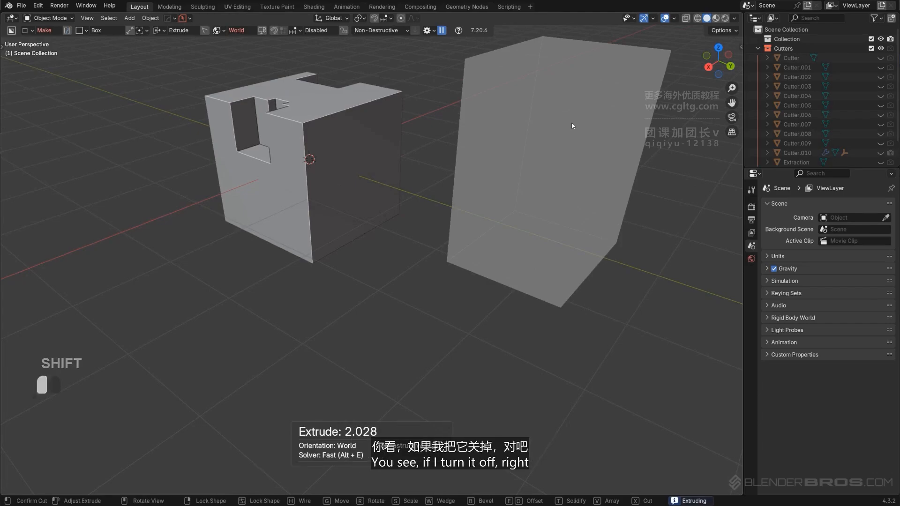
click(571, 126)
Enable Hide Gray Shape and draw a second Make box about 2 units deep beside the first
key(d)
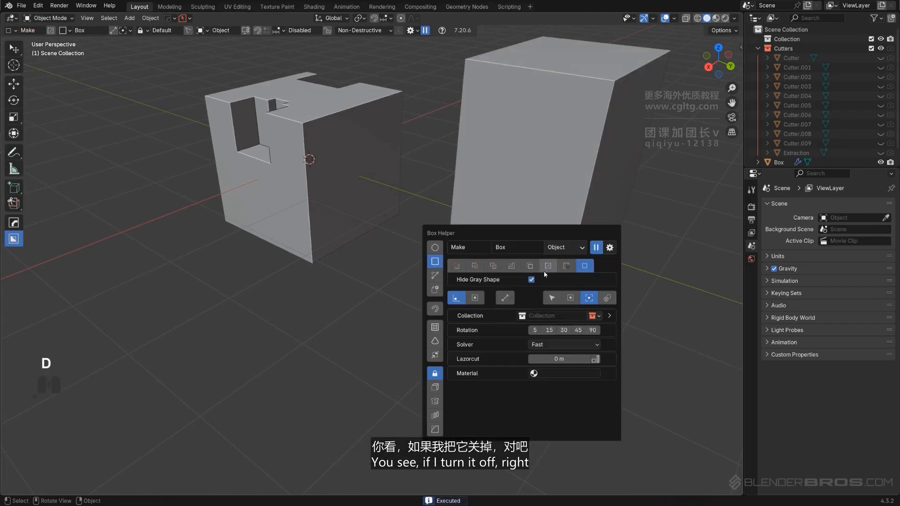
click(531, 281)
scroll(524, 251, down, 3)
shift+middle_drag(525, 250, 473, 242)
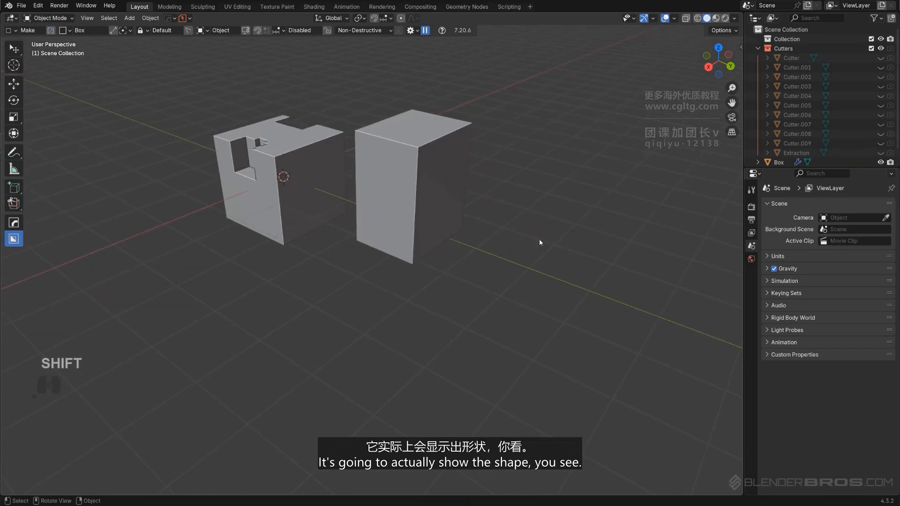
drag(539, 242, 560, 333)
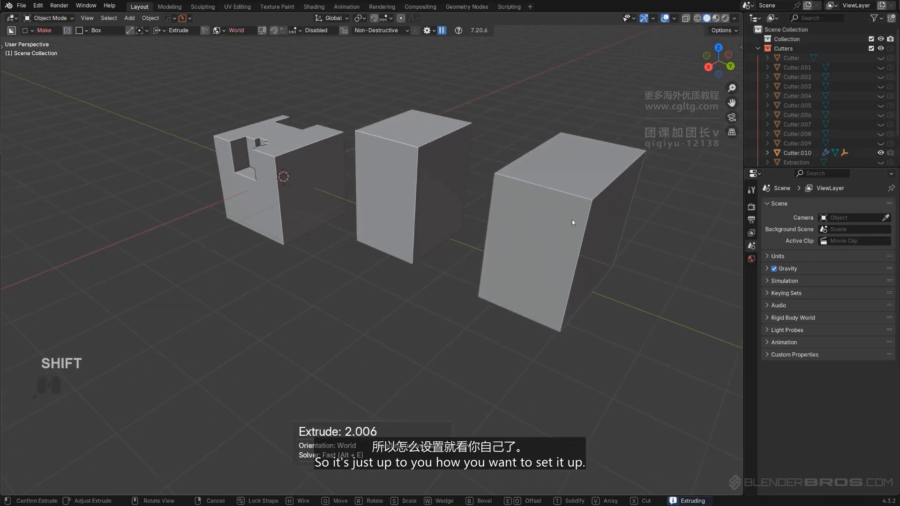
click(571, 219)
Switch the Box Helper mode back to Cut
key(d)
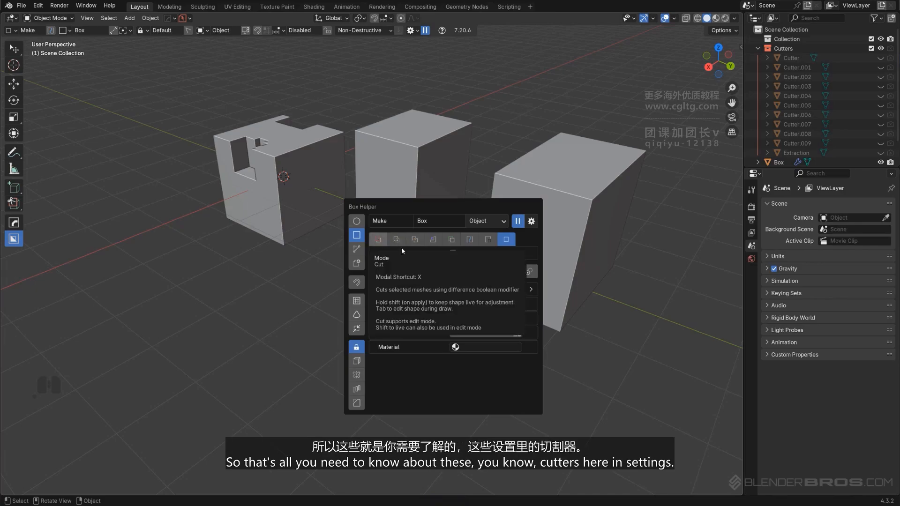
click(379, 240)
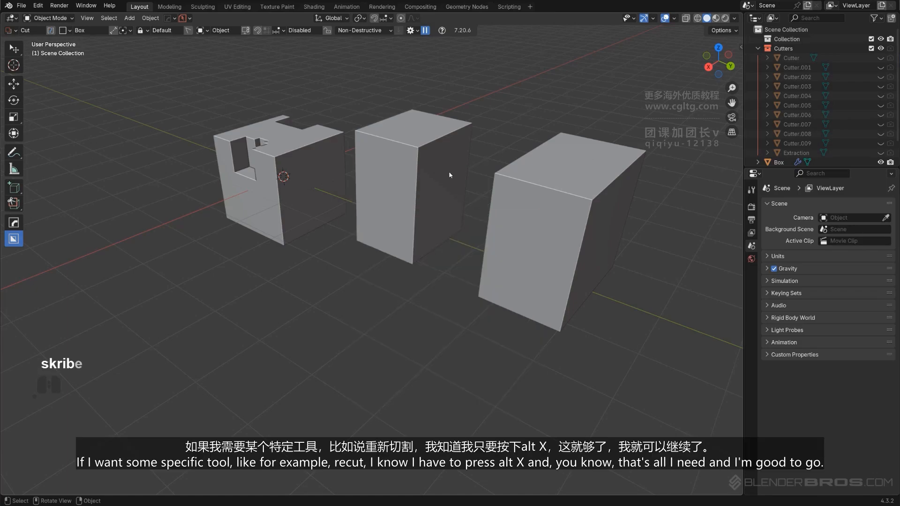
middle_drag(398, 227, 524, 192)
scroll(524, 192, down, 3)
shift+middle_drag(408, 243, 450, 214)
scroll(508, 188, up, 5)
scroll(444, 218, down, 2)
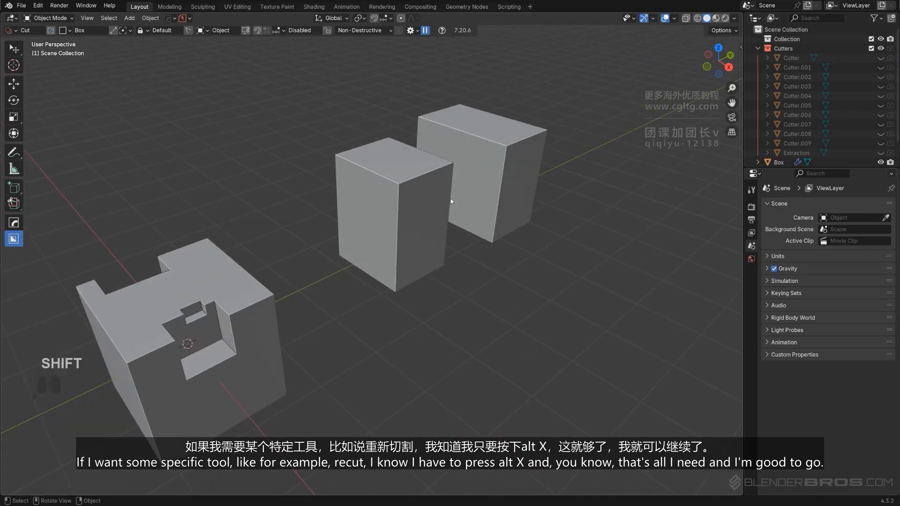
scroll(452, 194, down, 2)
scroll(407, 232, up, 2)
shift+middle_drag(401, 240, 434, 218)
scroll(435, 219, down, 2)
key(d)
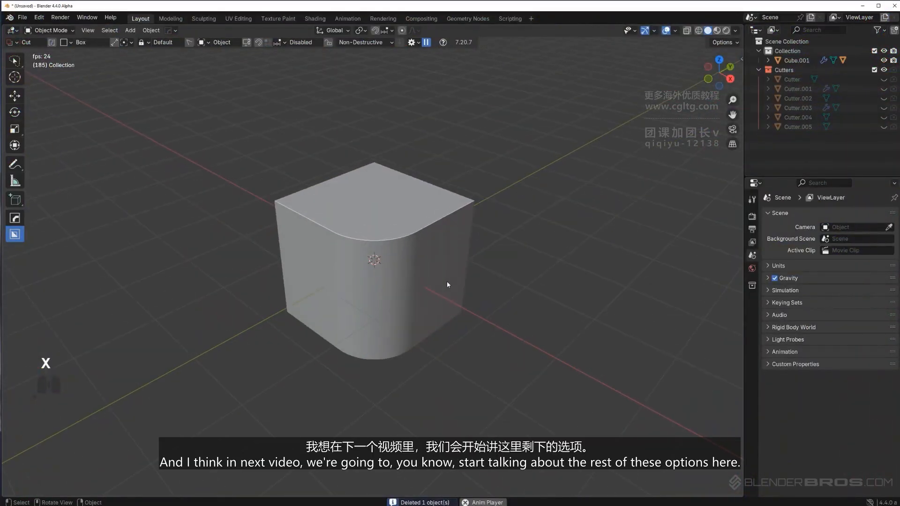
key(d)
drag(527, 254, 487, 156)
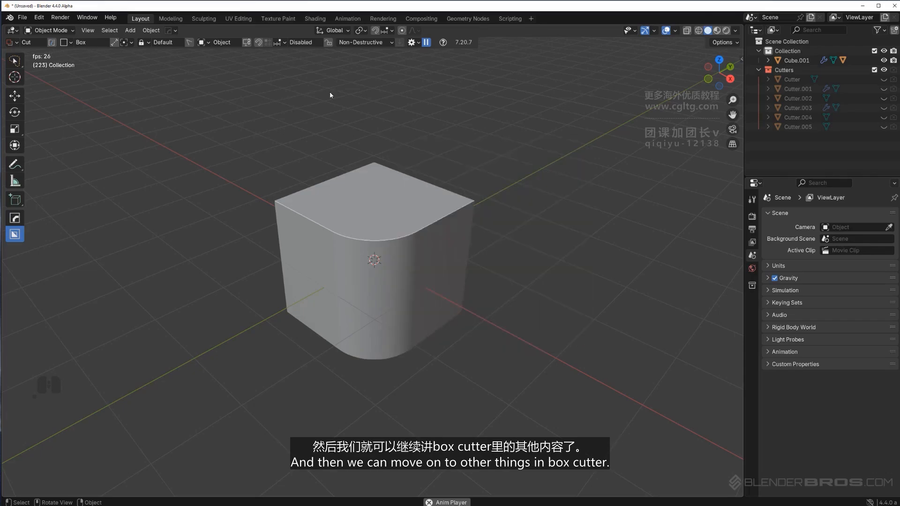
middle_drag(517, 265, 500, 246)
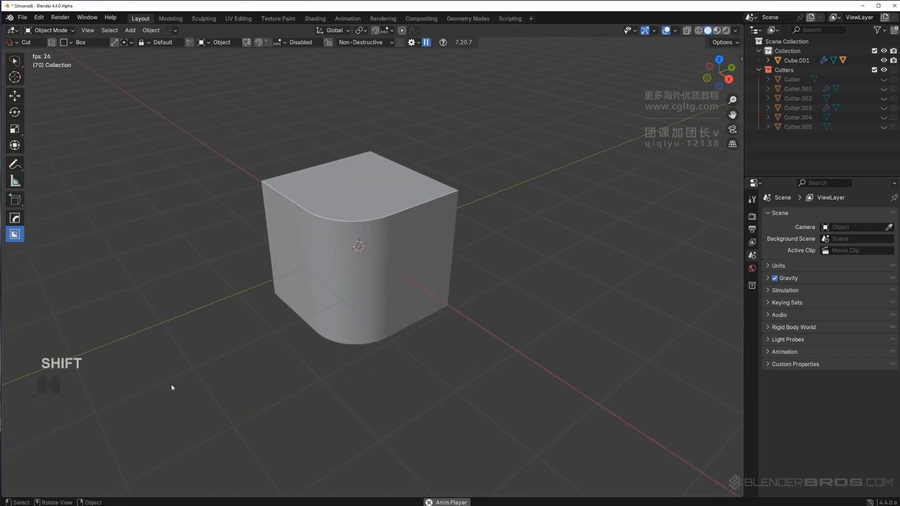